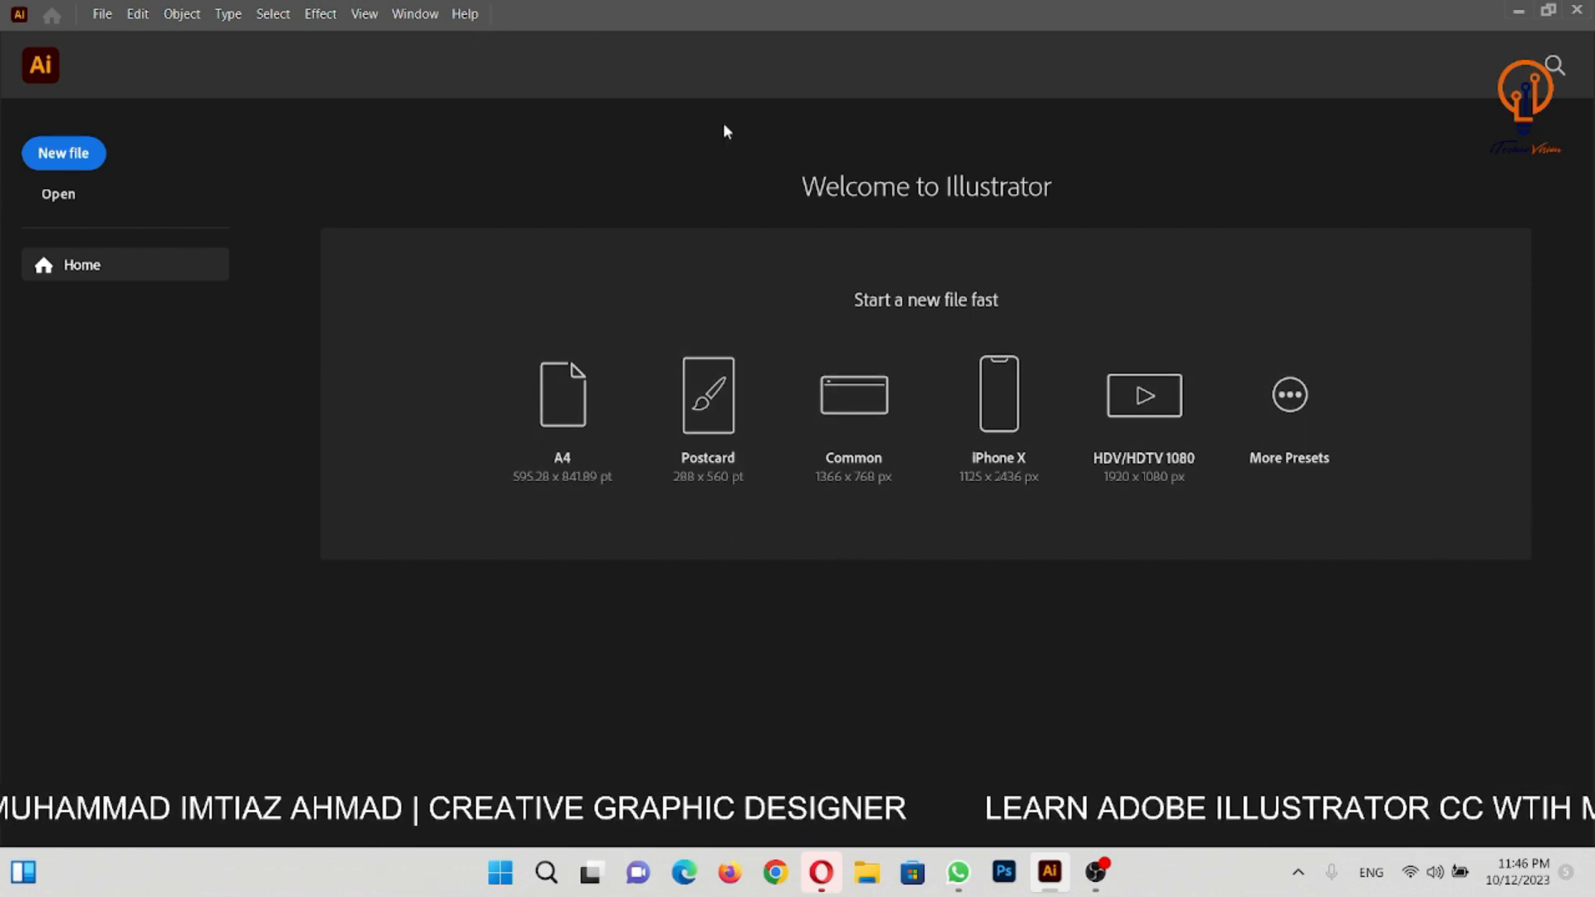
- Start a new file and reposition the New Document dialog slightly higher over the home screen
left_click(66, 158)
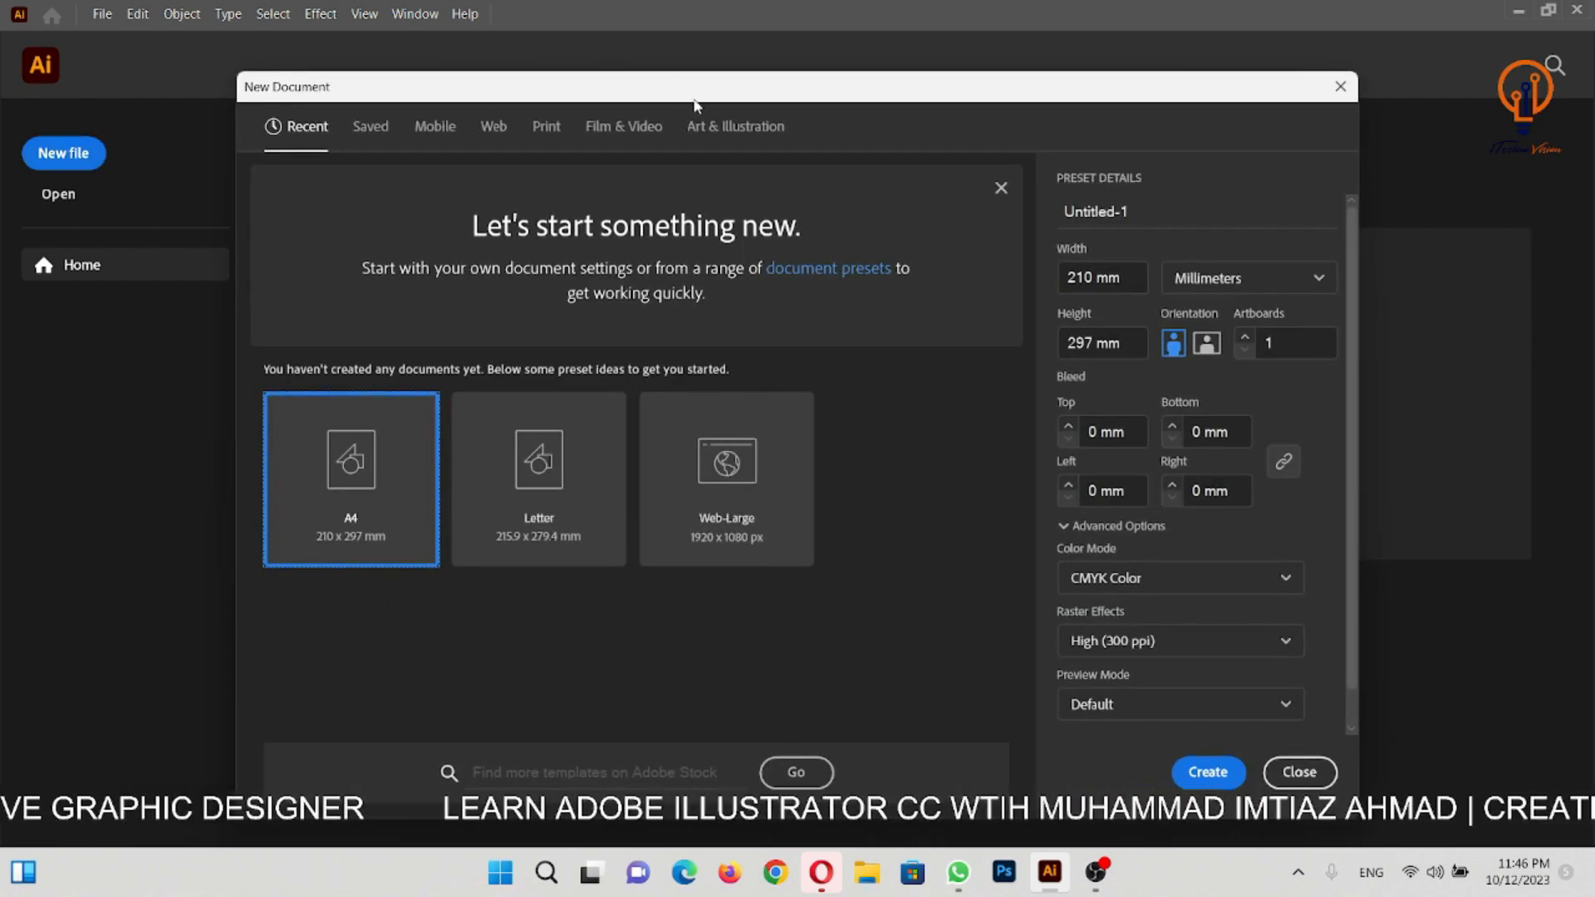
left_click_drag(696, 104, 726, 86)
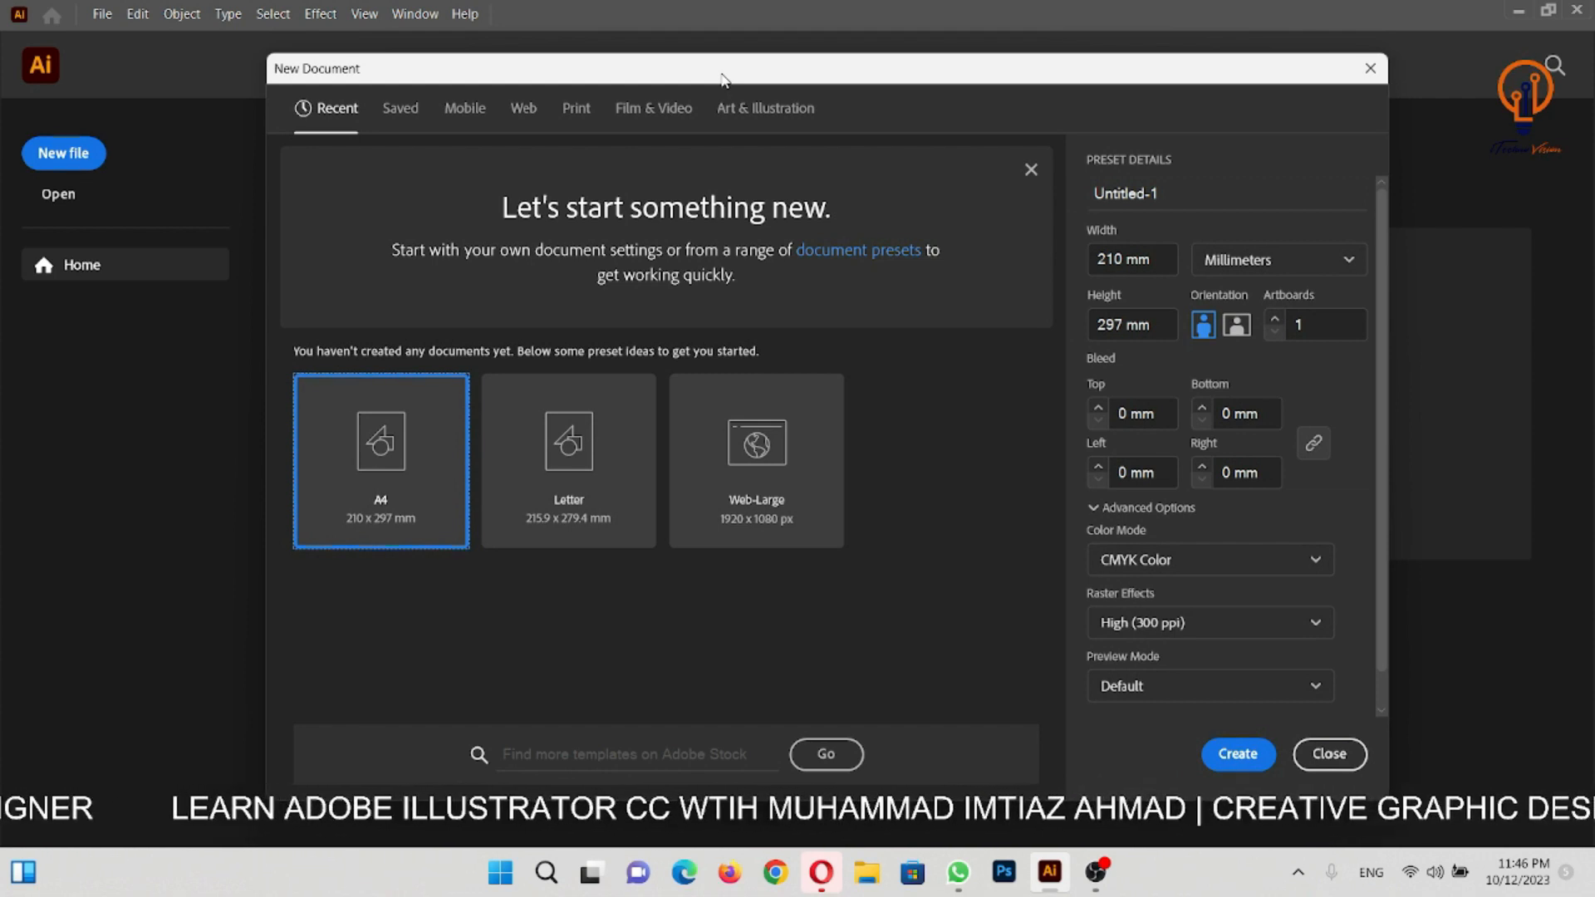
left_click_drag(723, 79, 721, 78)
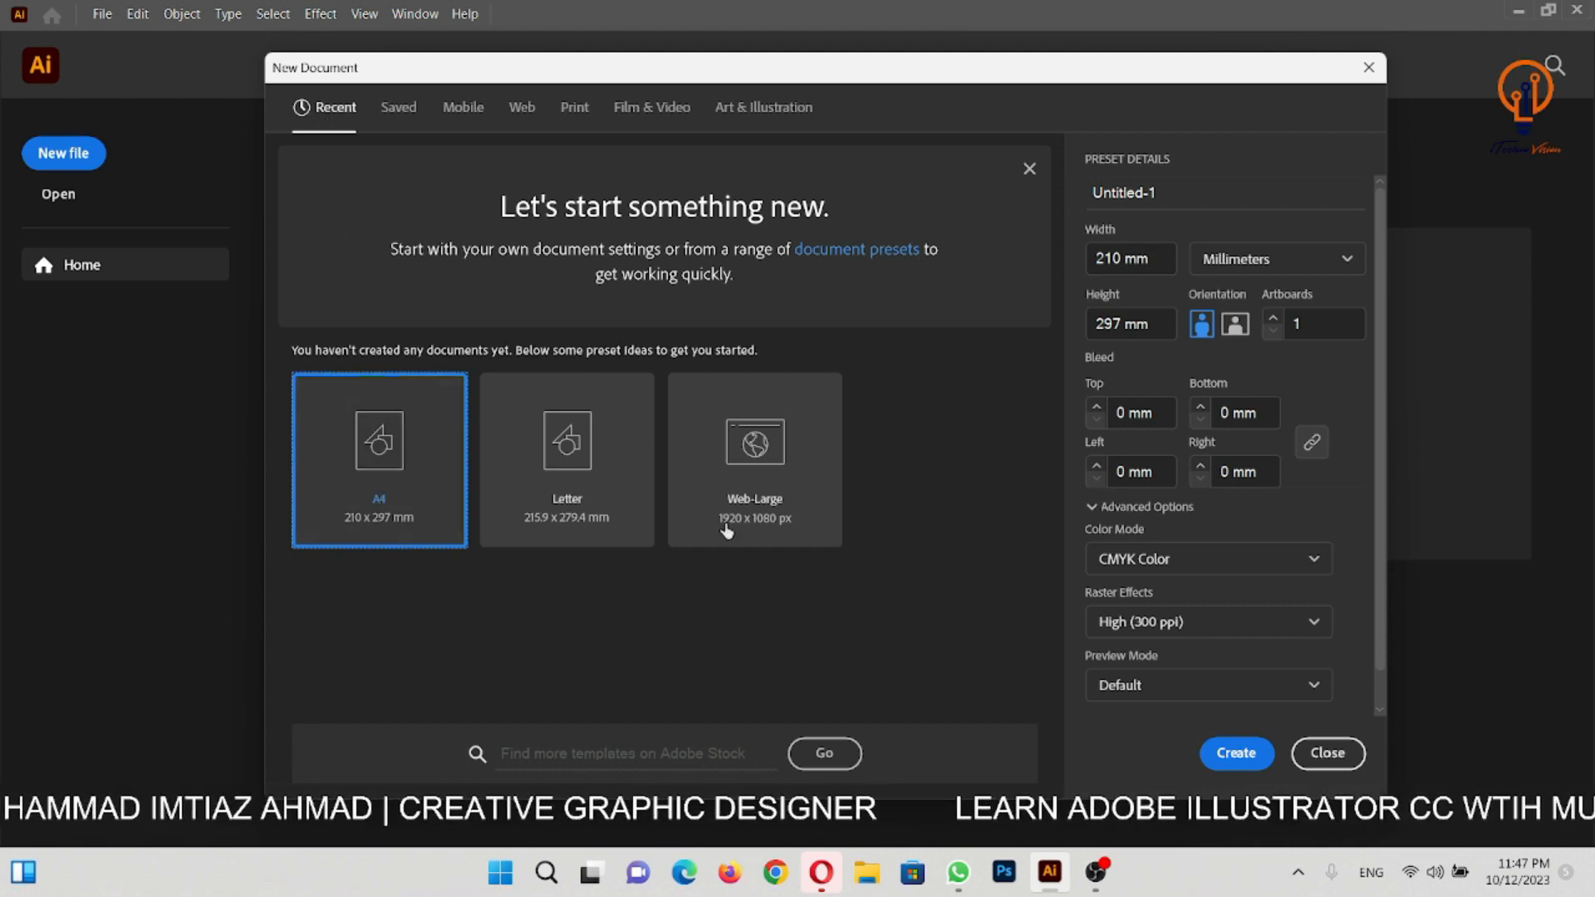
- Look through the Recent, Saved, Mobile and Web categories of document presets
left_click(398, 109)
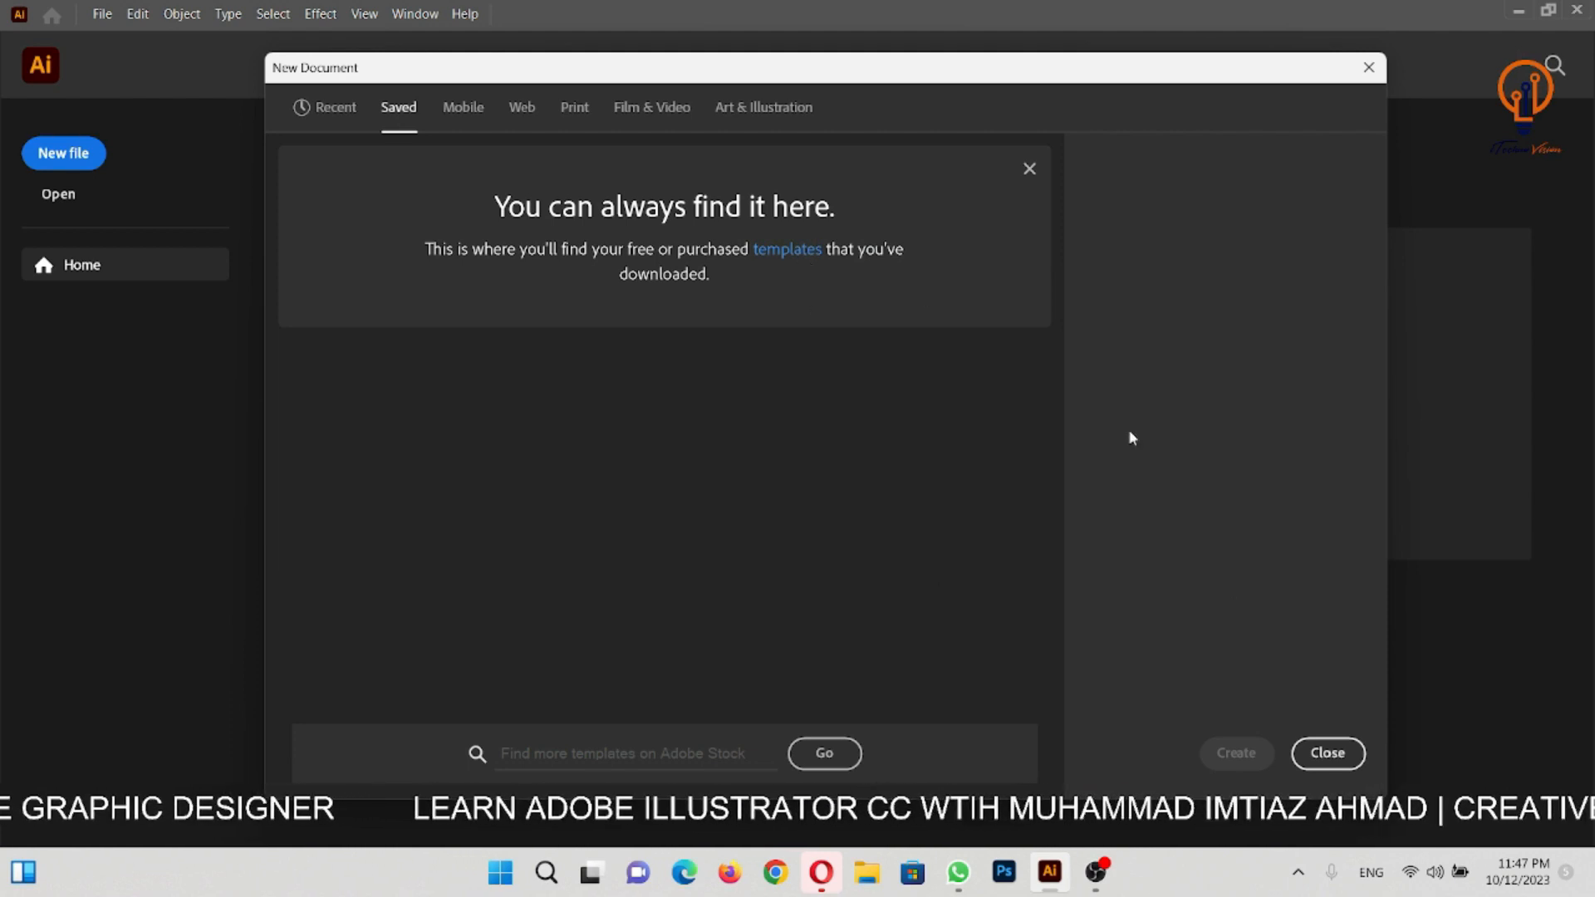
left_click(462, 107)
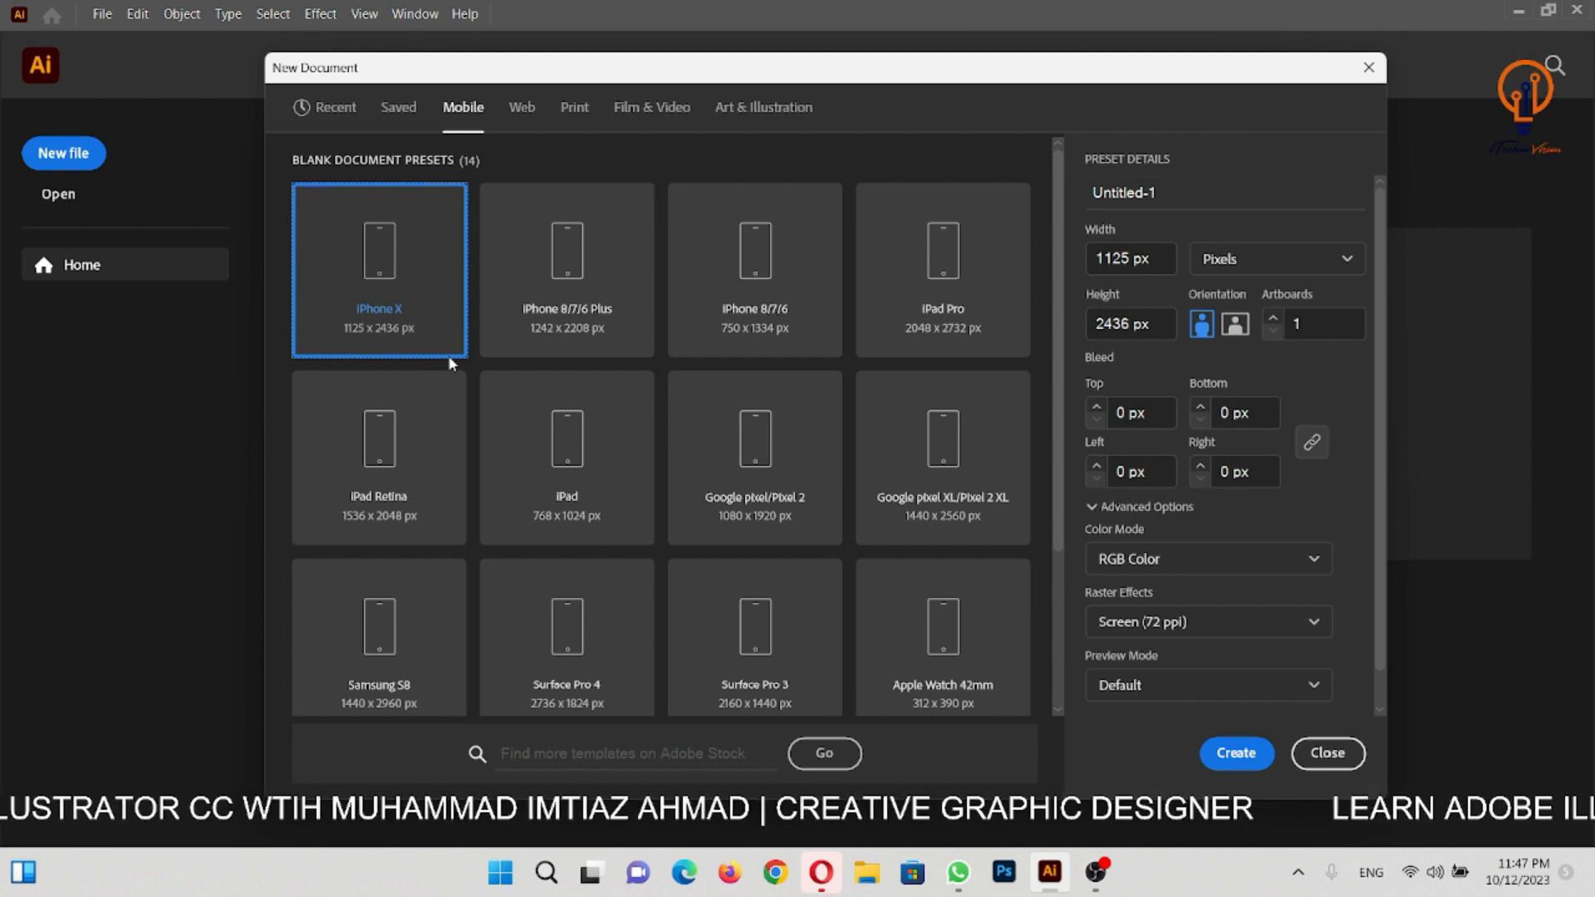
left_click(337, 111)
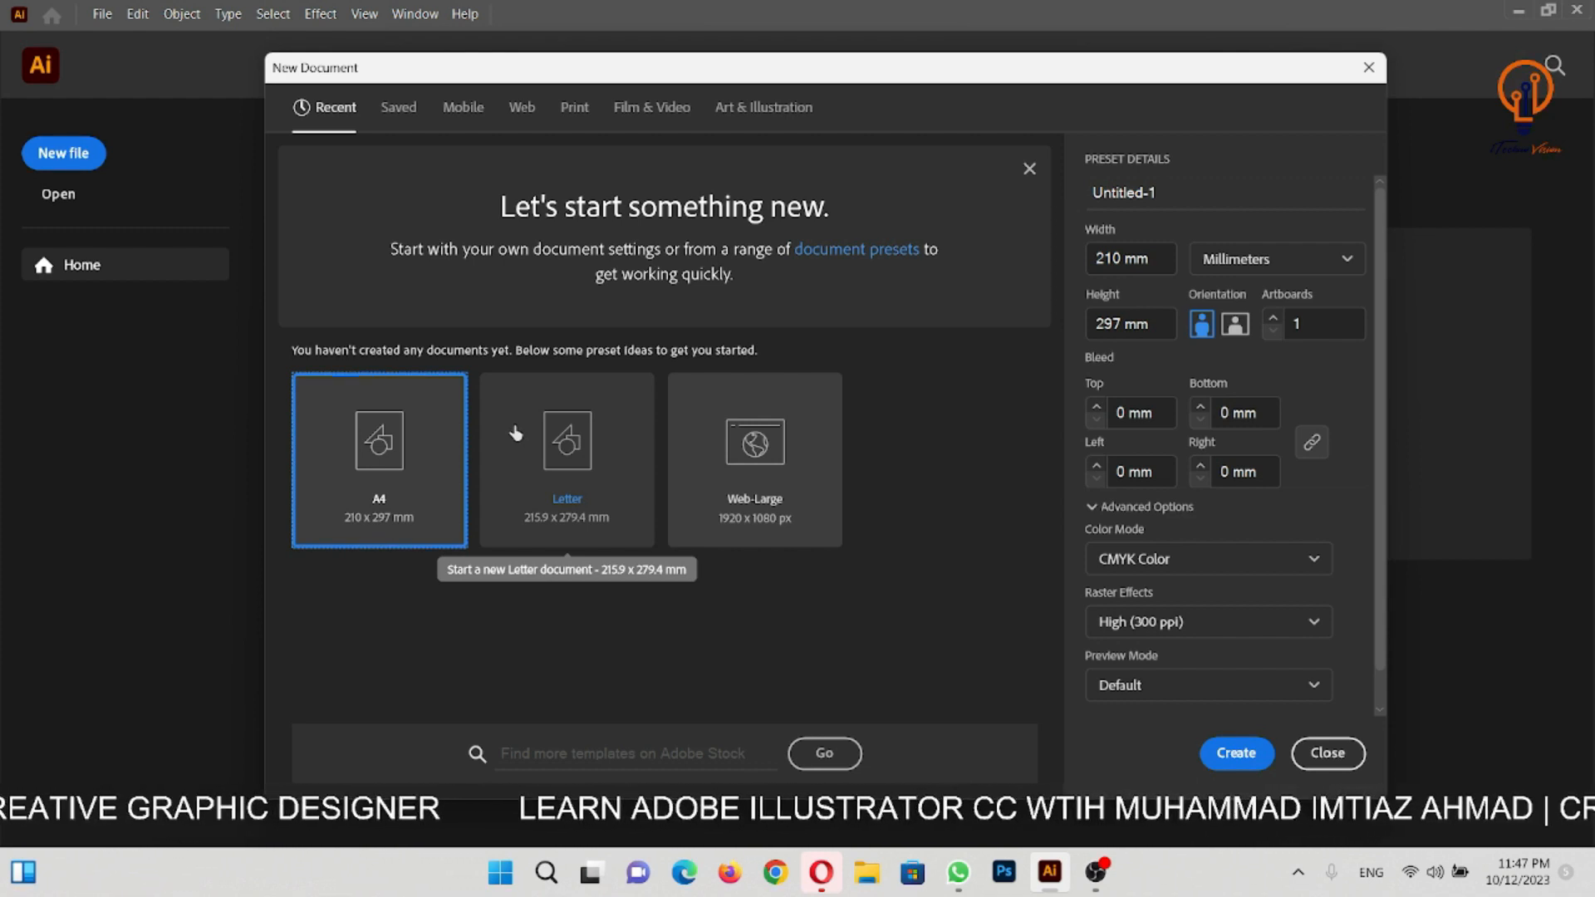
left_click(403, 112)
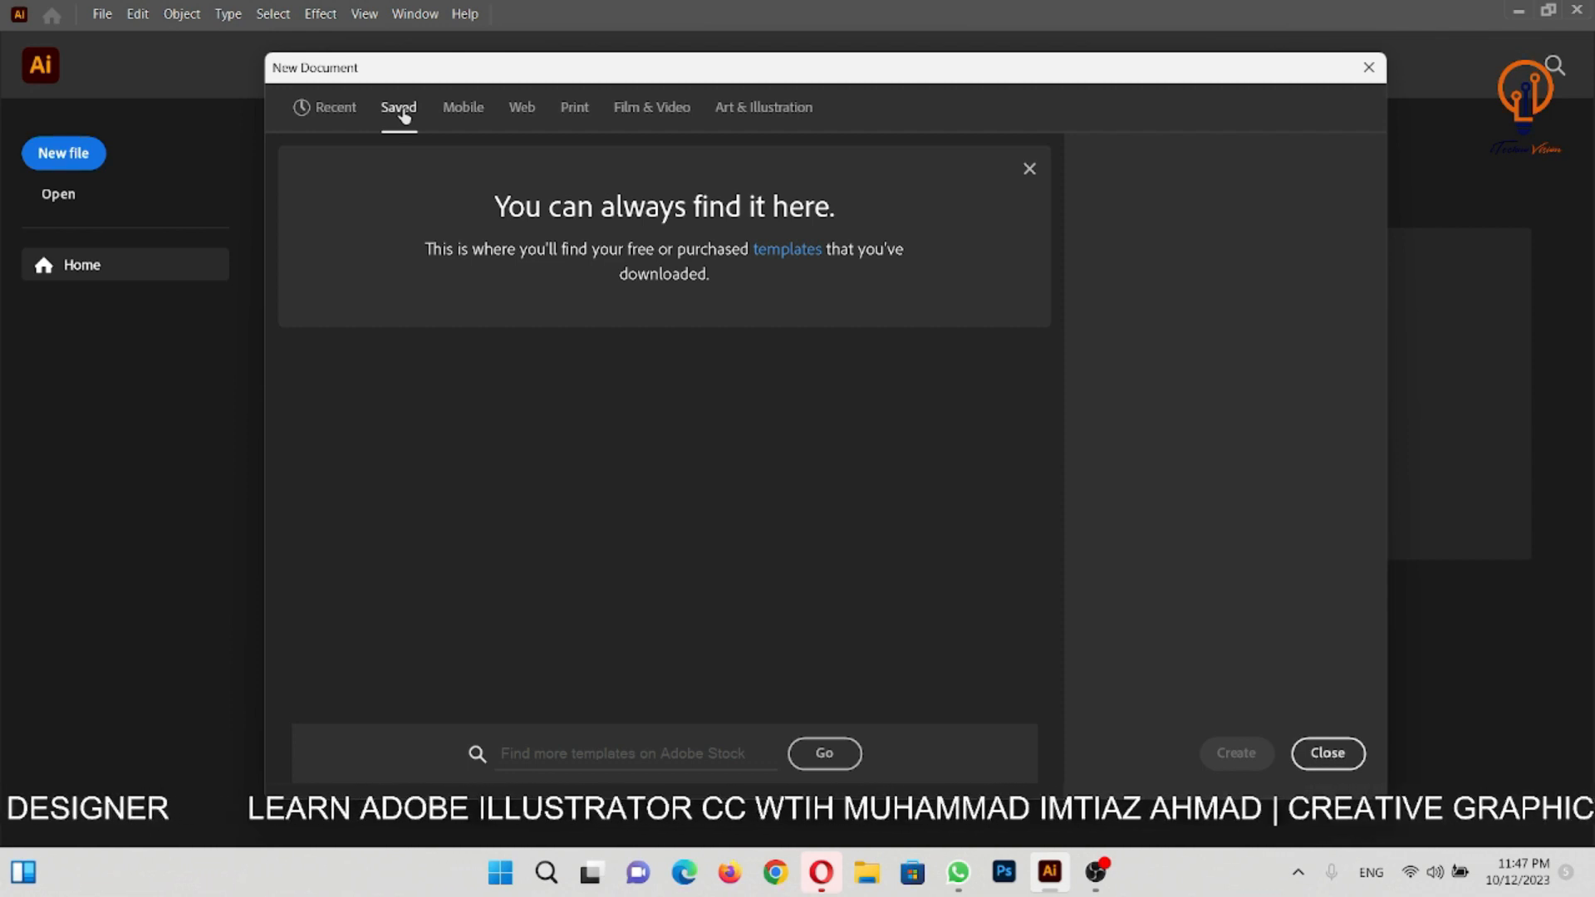
left_click(466, 113)
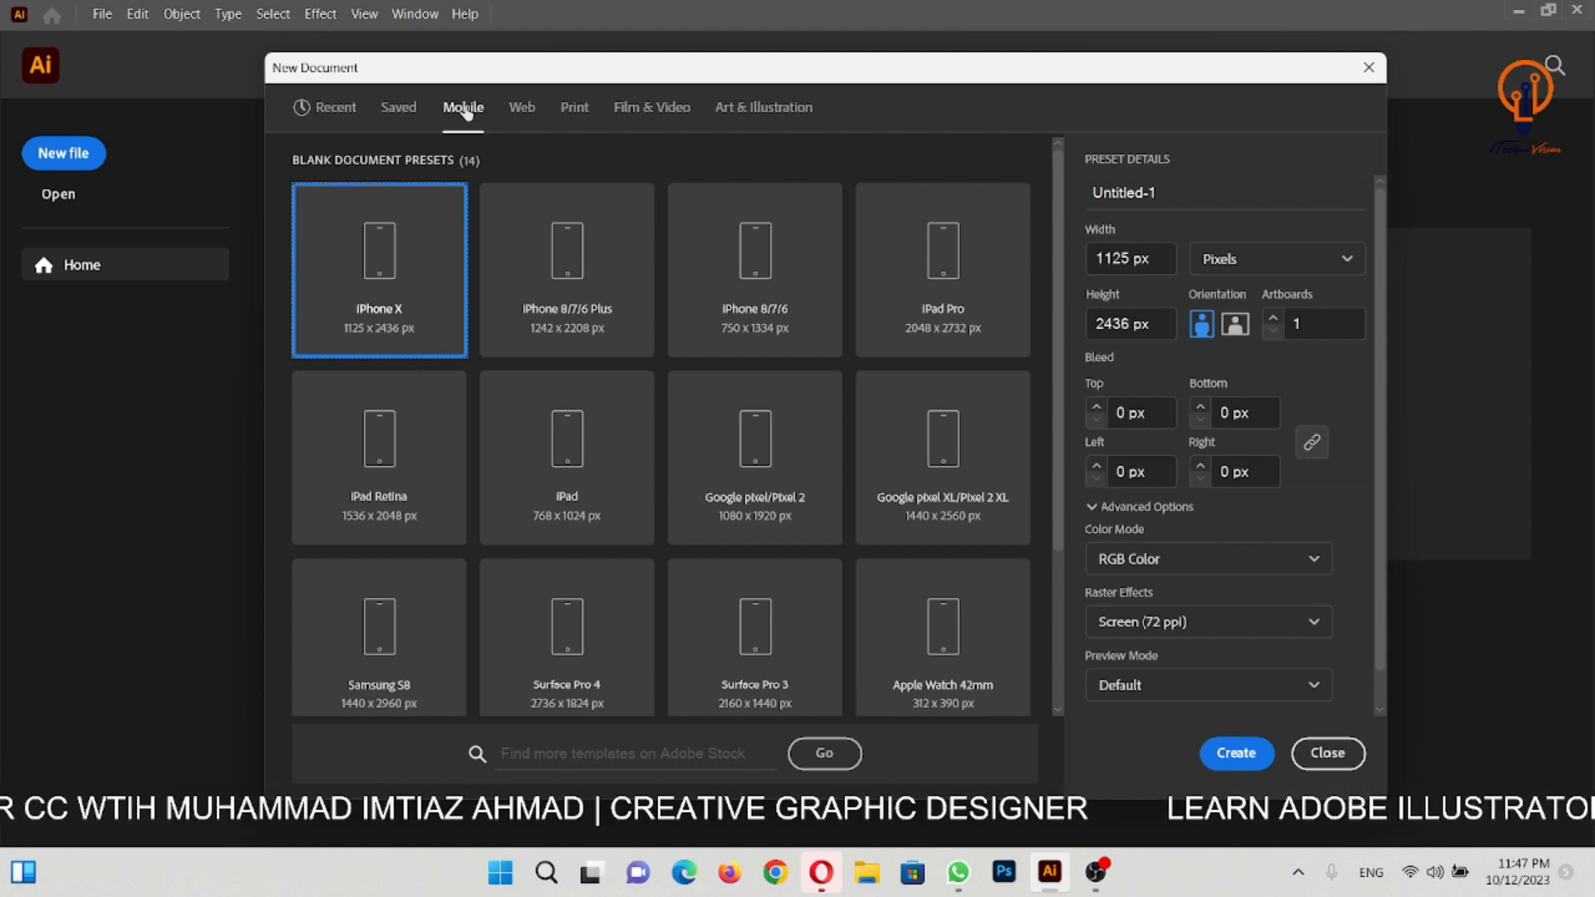
scroll(915, 545, "down", 3)
scroll(902, 570, "up", 3)
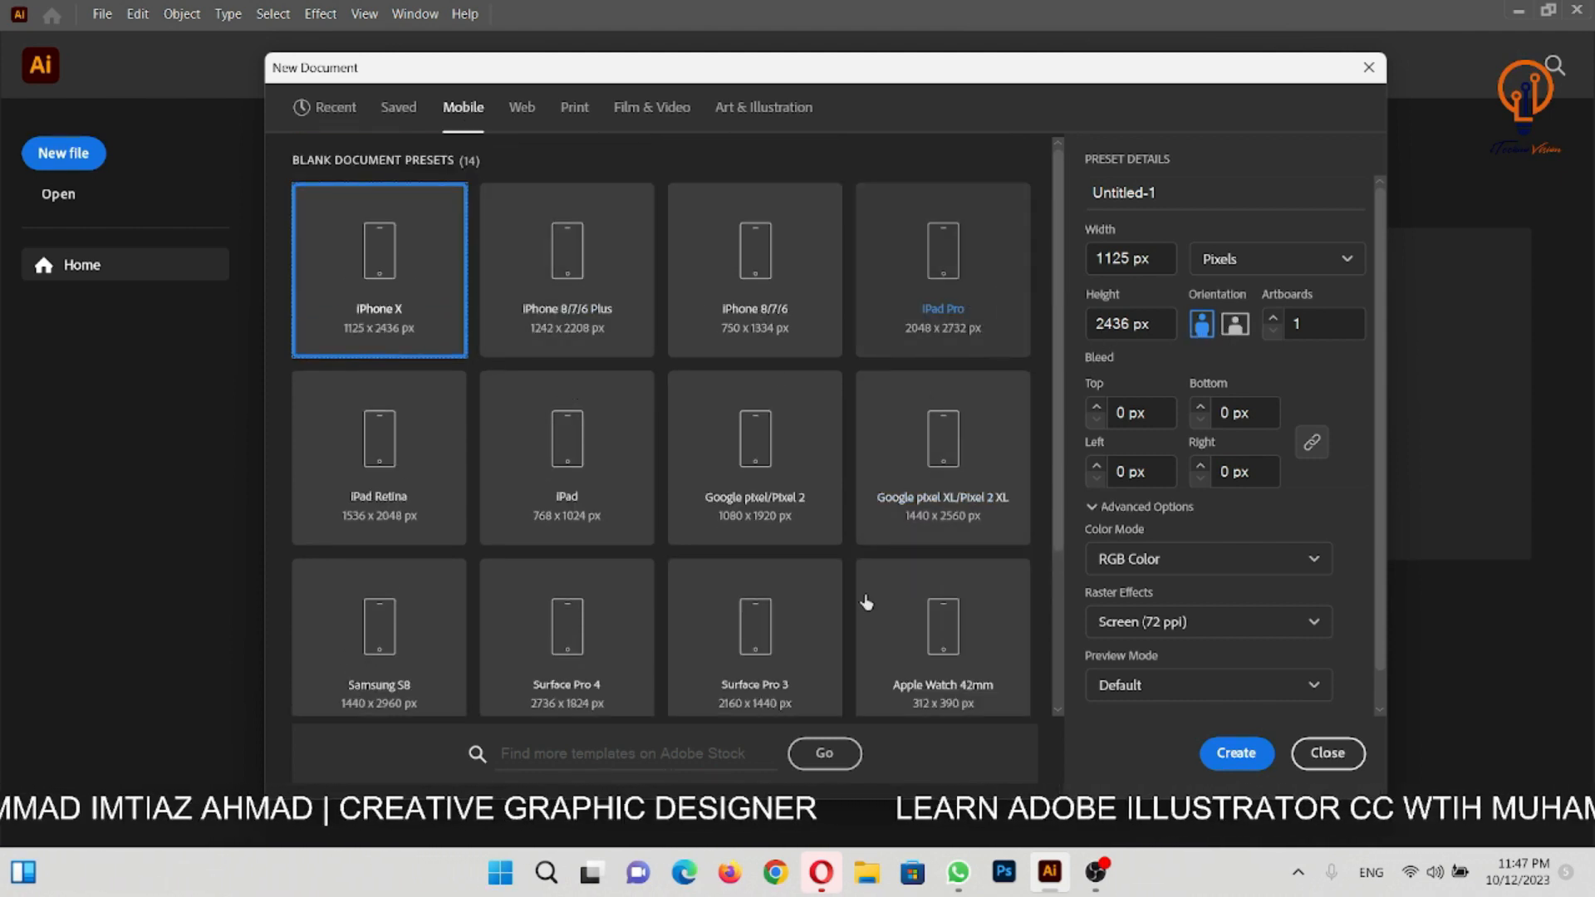
left_click(516, 113)
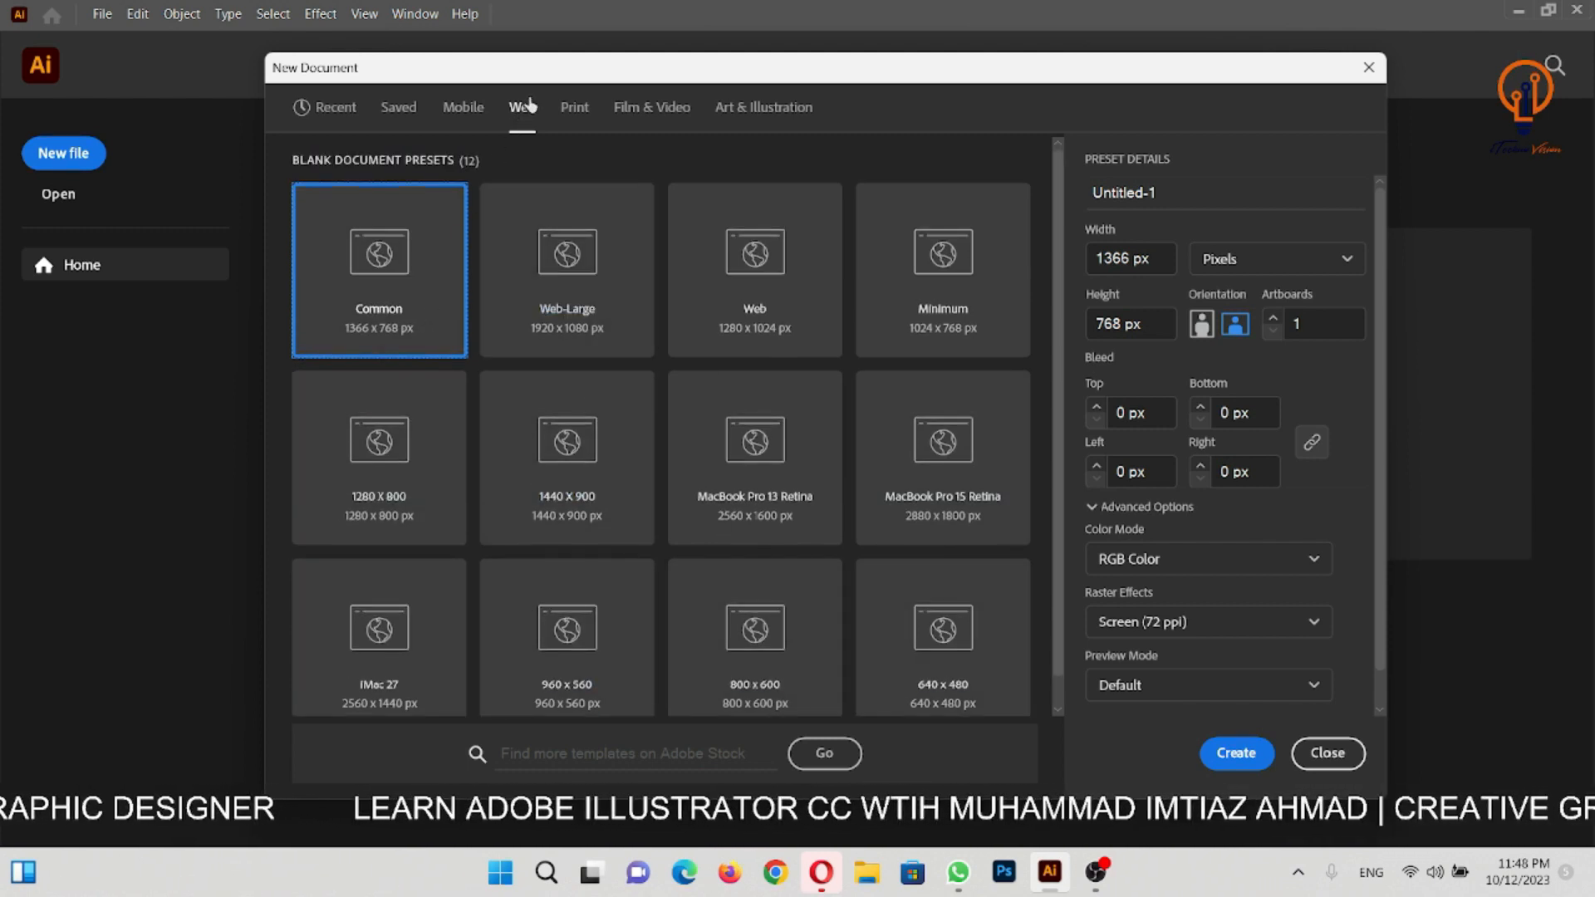
- Examine the Print presets by selecting A4, Print-Large, A3 and their neighbours to compare the preset details
left_click(580, 113)
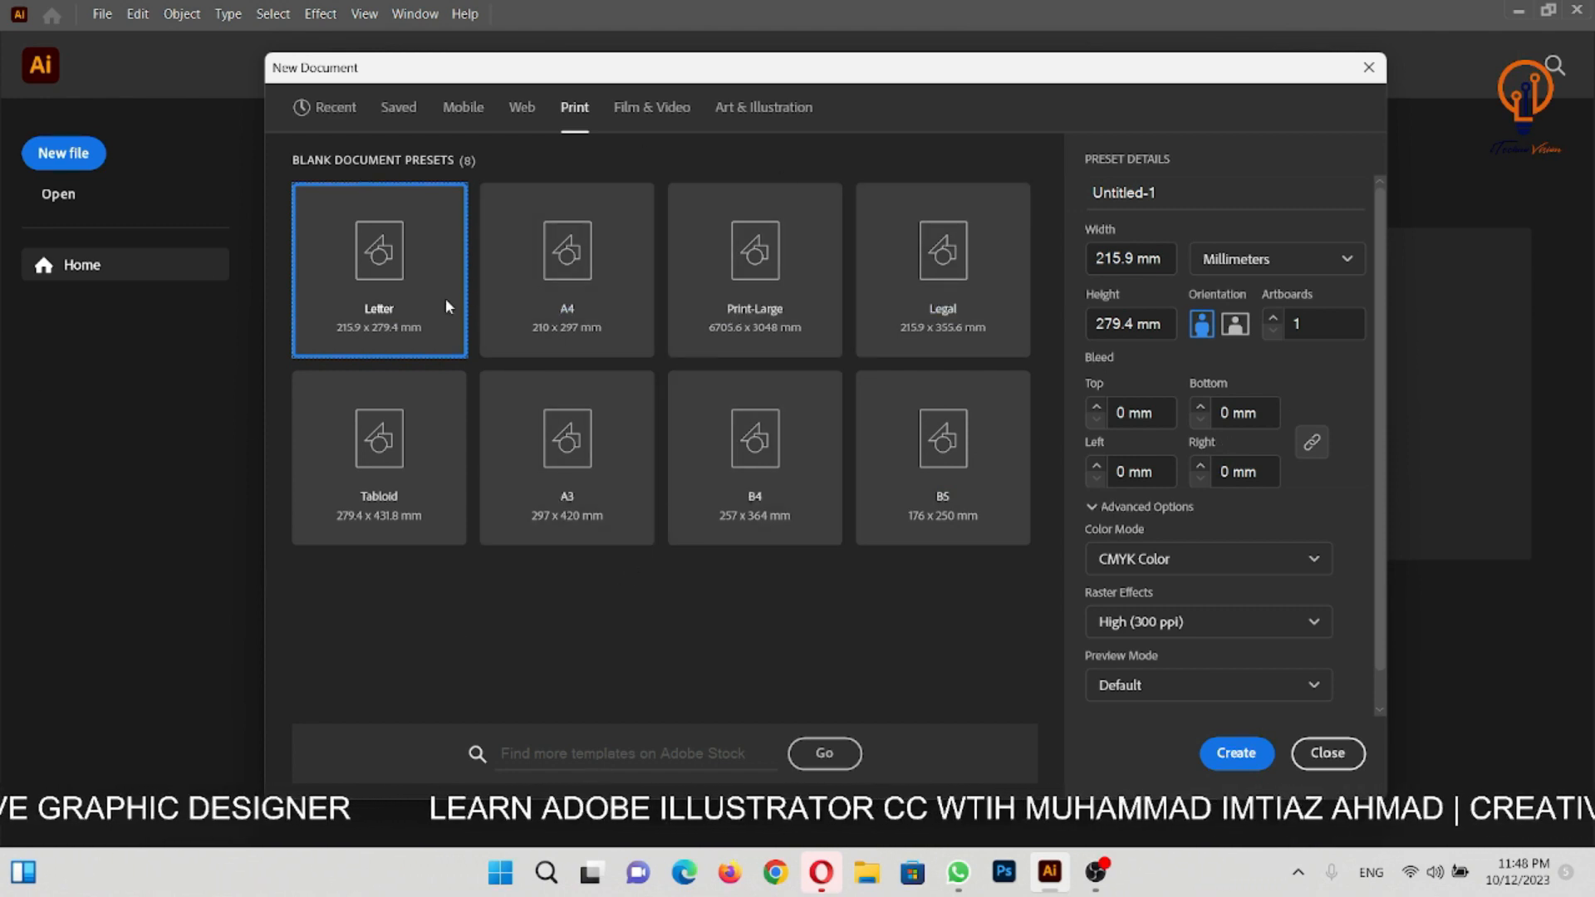
left_click(548, 320)
left_click(773, 306)
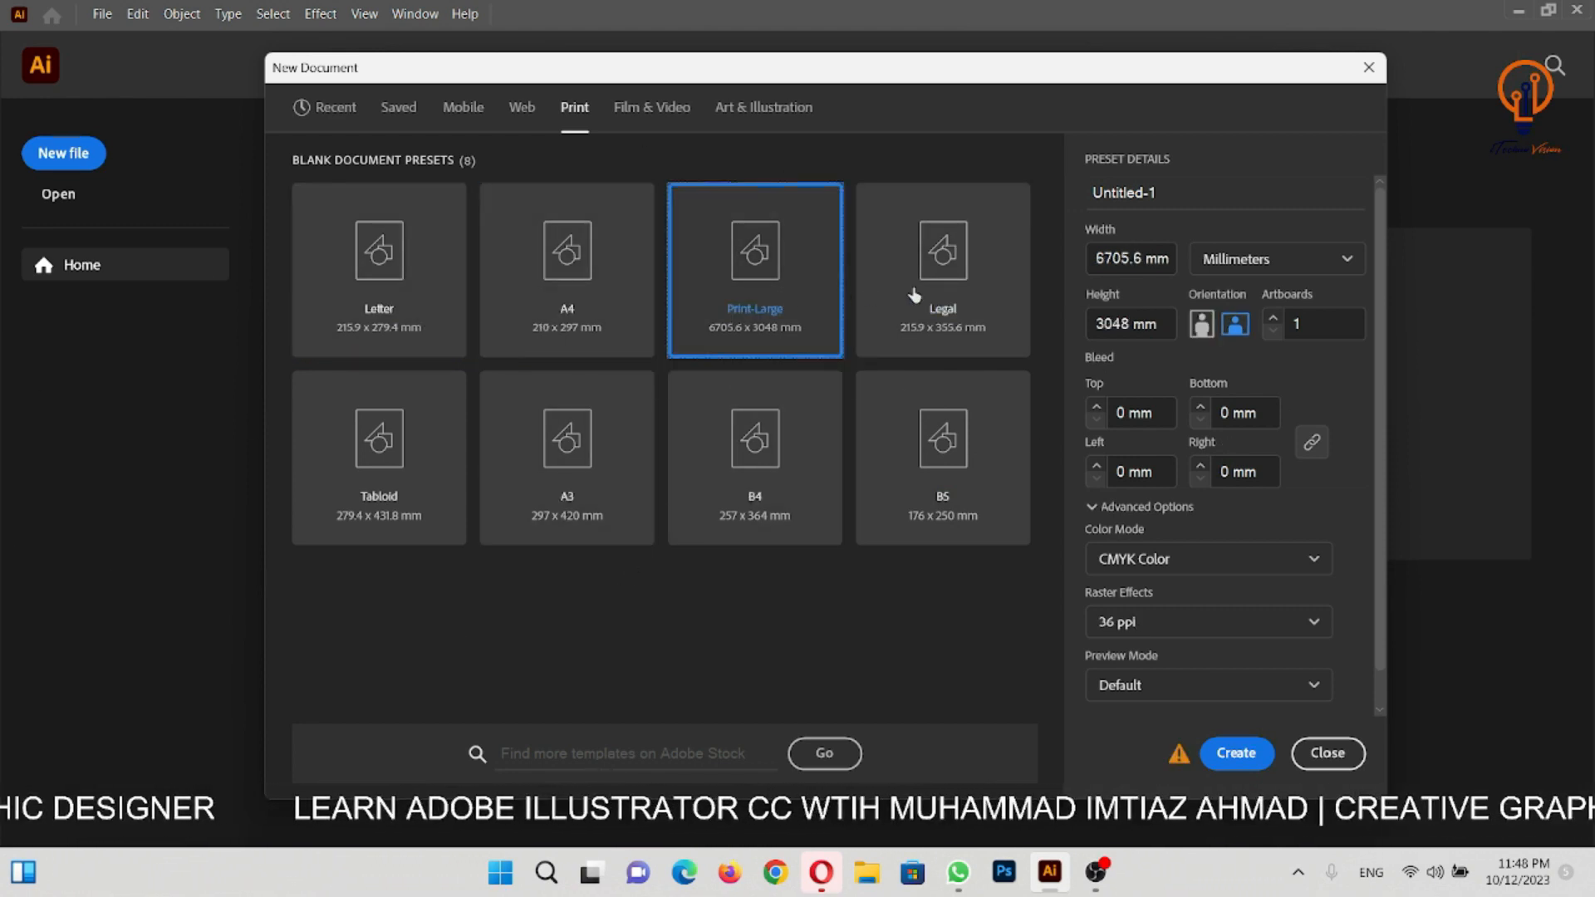
key("Right")
key("Down")
key("Left")
key("Left")
key("Left")
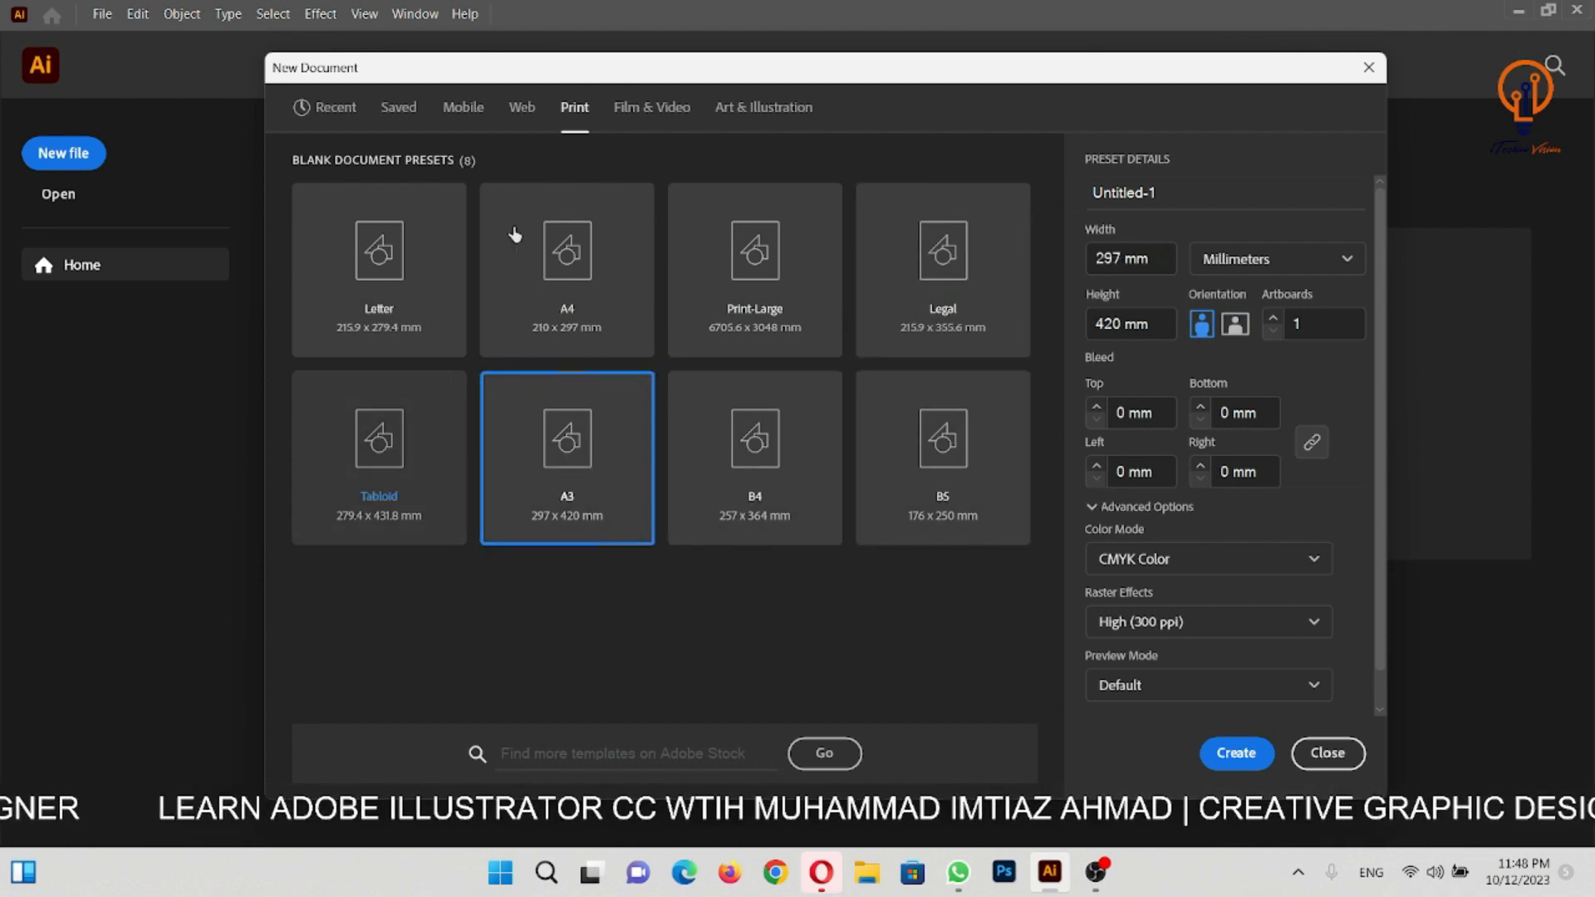
- Examine the Web category's Common preset, including its size, colour mode, raster effects and remaining preset details
left_click(524, 111)
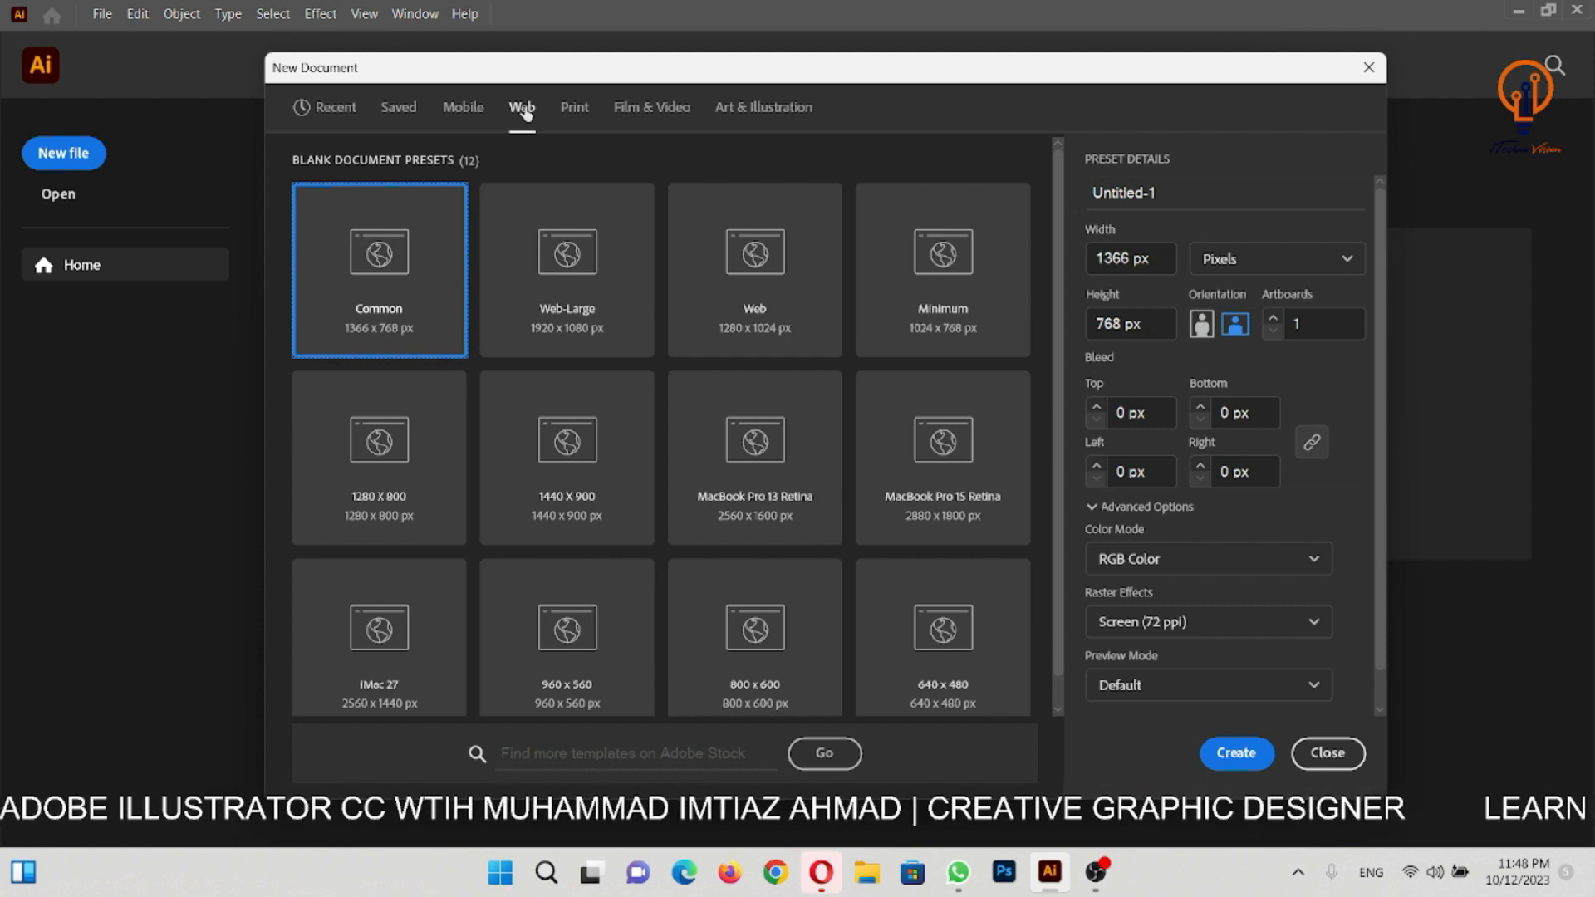
scroll(1229, 545, "down", 1)
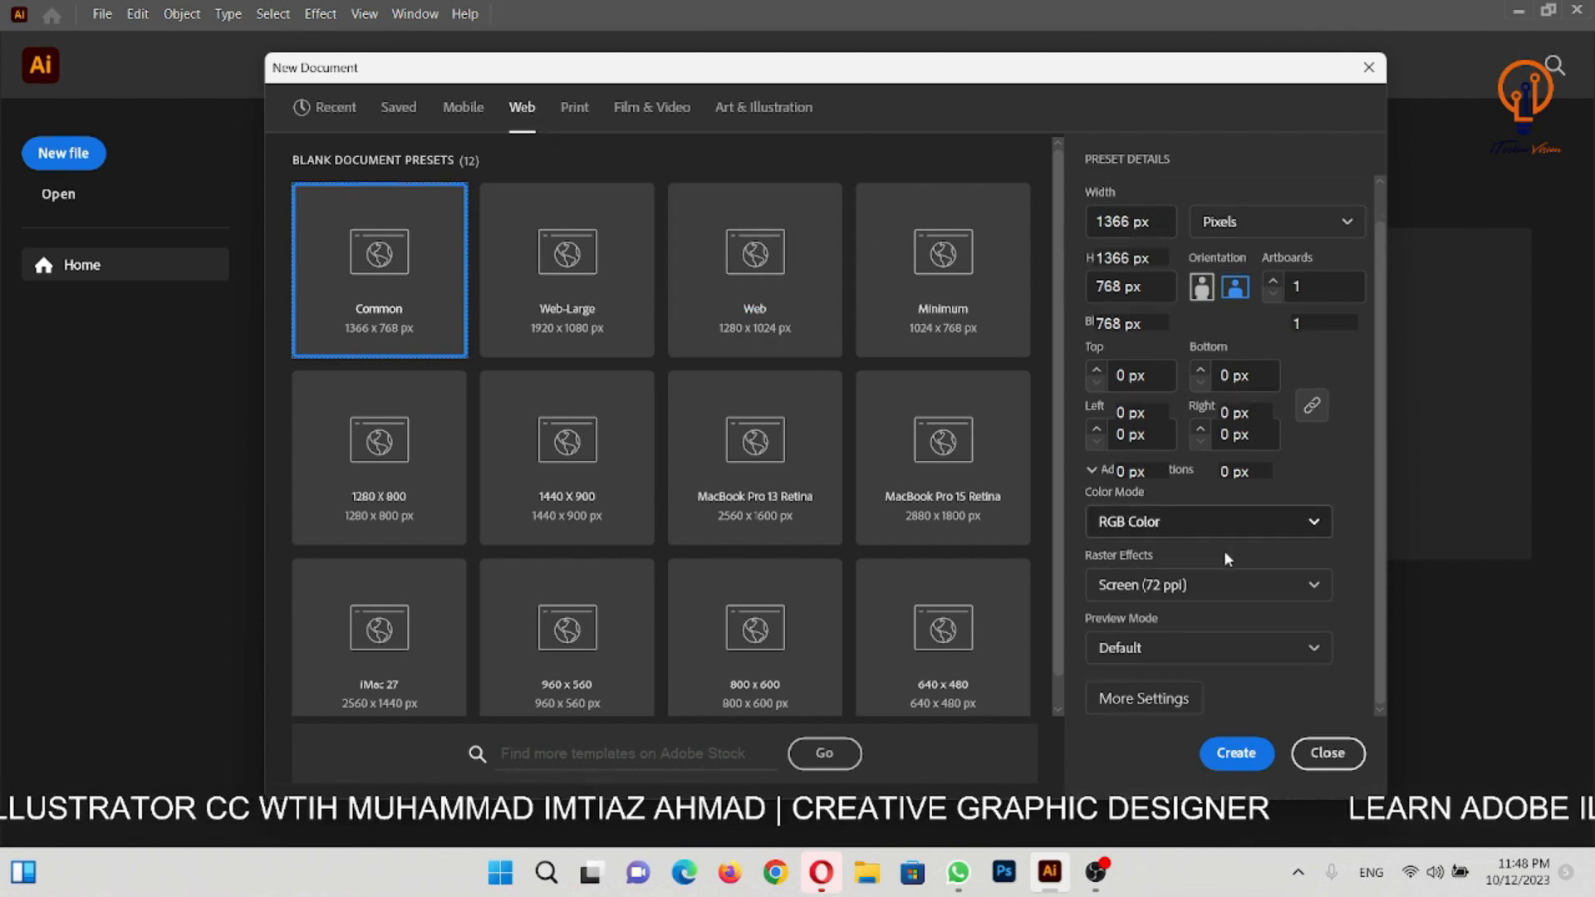
scroll(1227, 558, "up", 1)
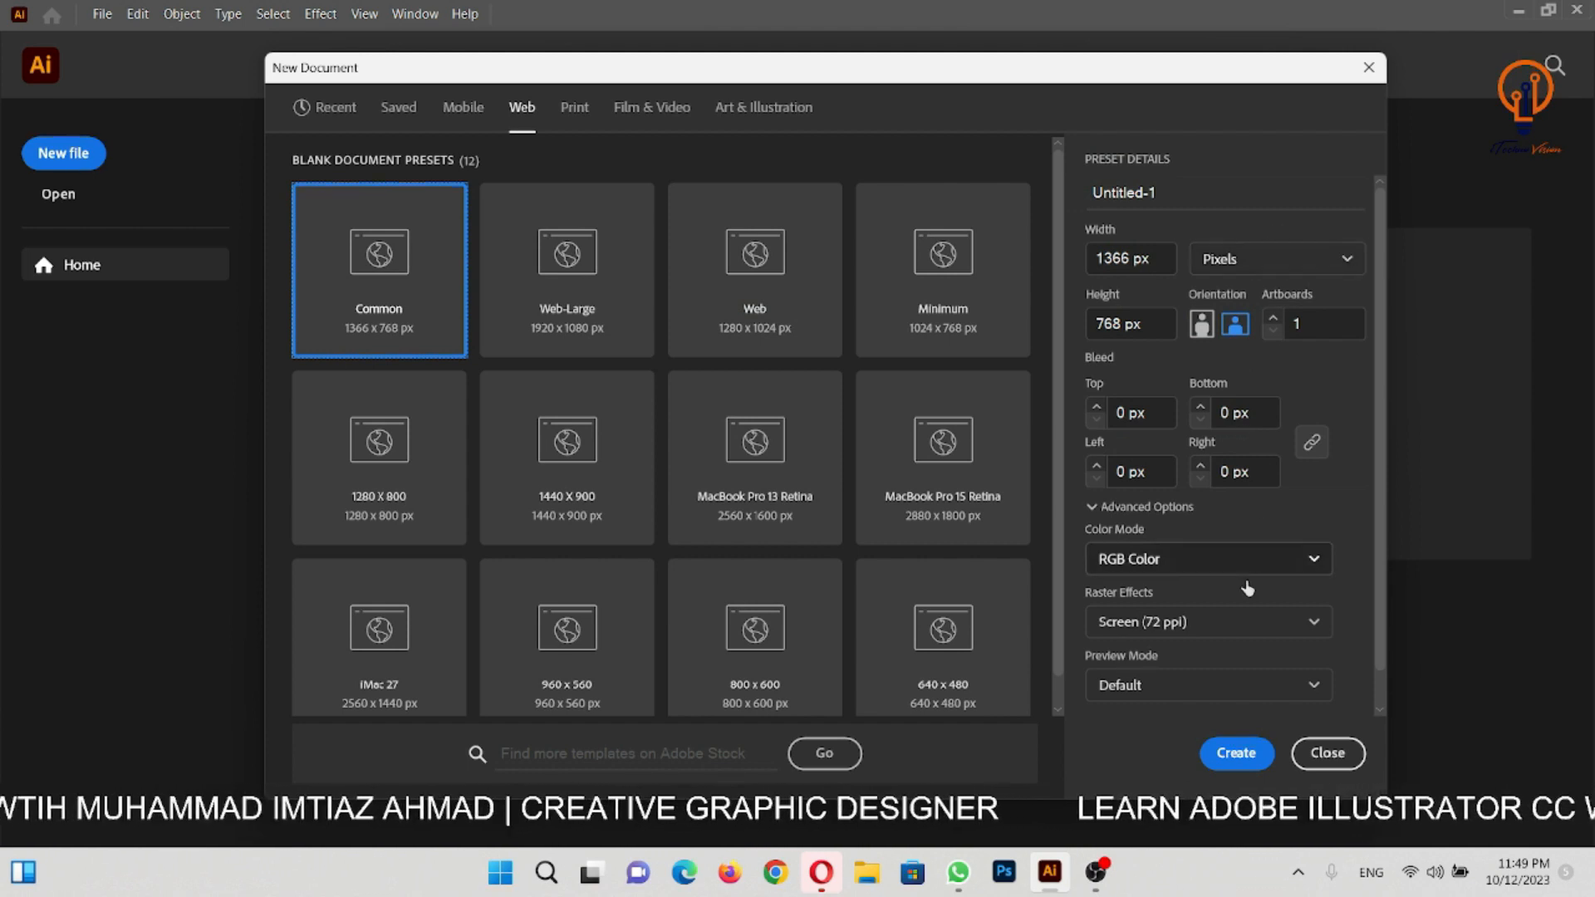
scroll(1246, 583, "down", 1)
scroll(1245, 582, "up", 1)
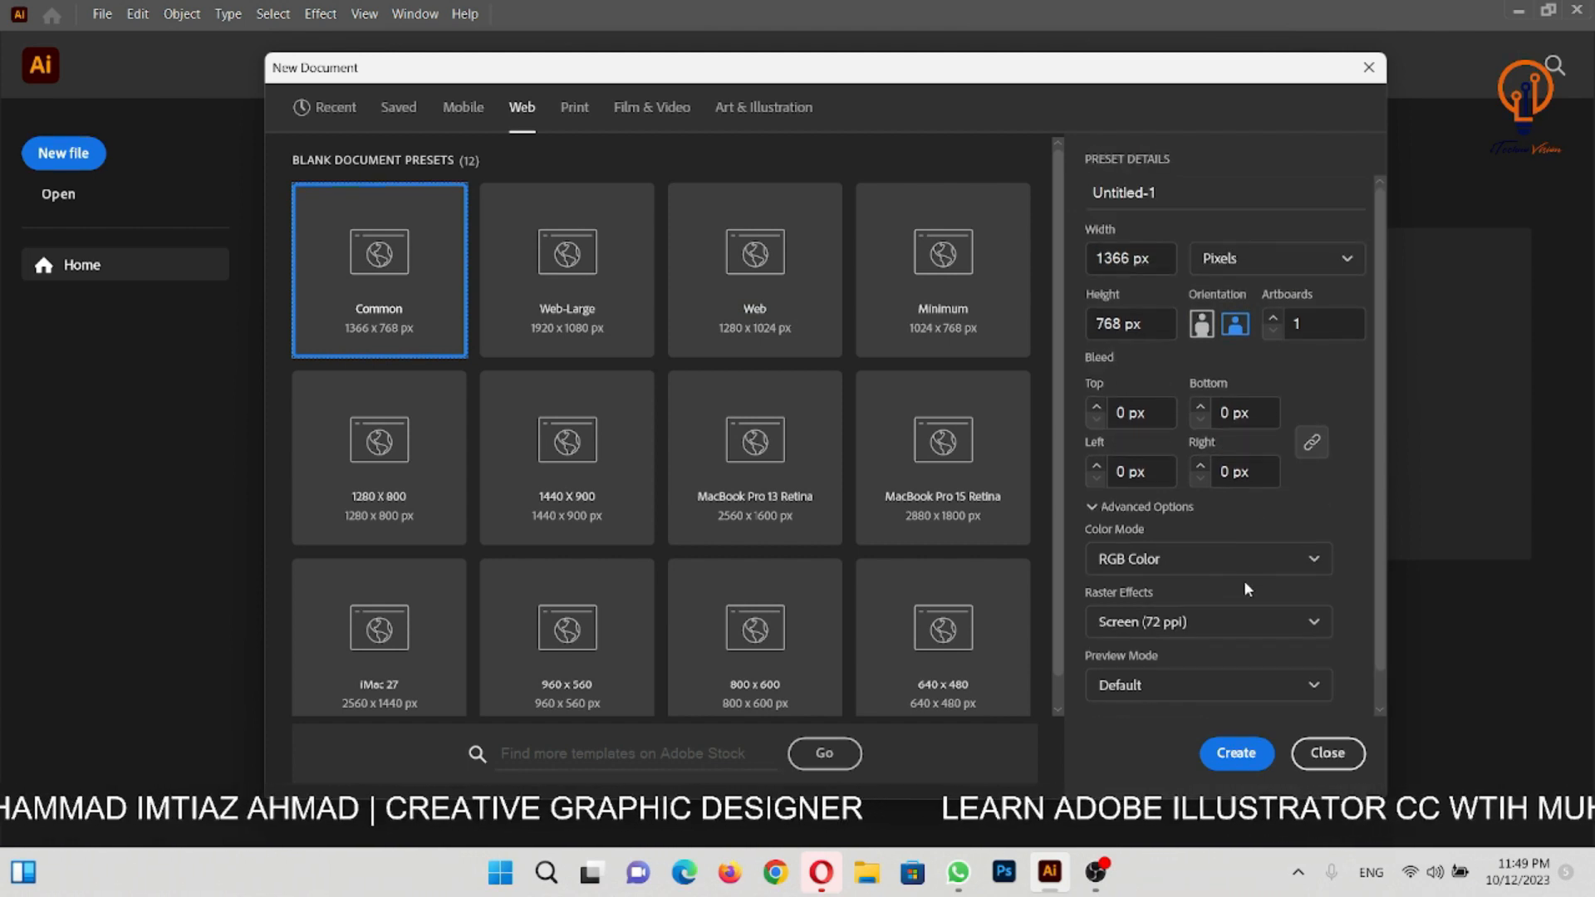
- Go back to the Print presets and examine the Letter preset's full details
left_click(575, 107)
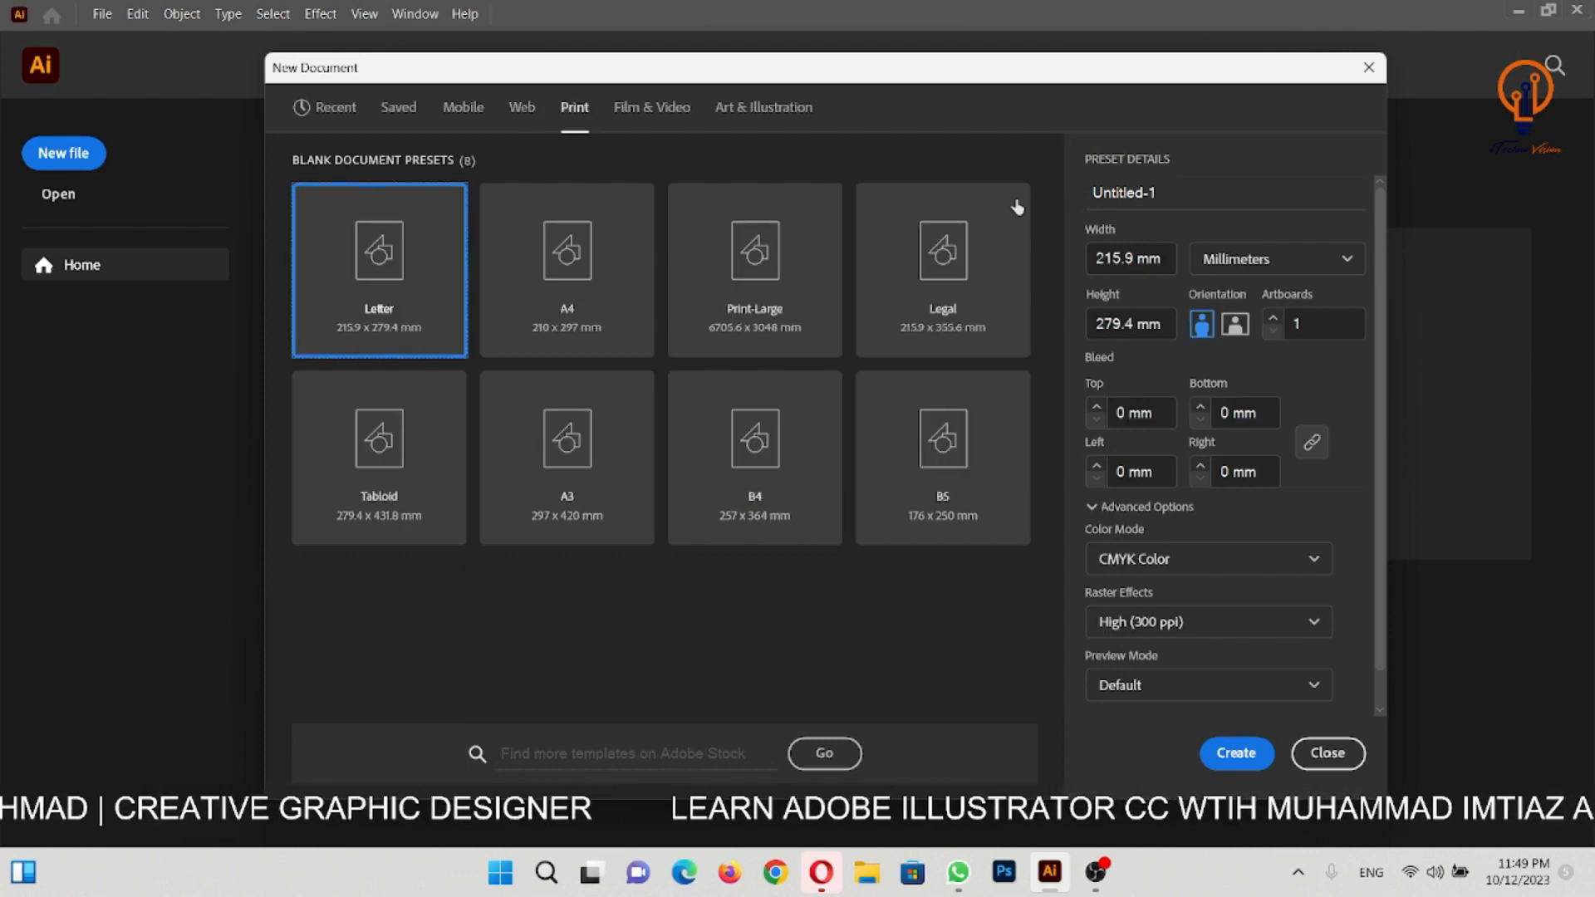
scroll(1183, 526, "down", 1)
scroll(1185, 524, "up", 1)
scroll(1183, 525, "down", 1)
scroll(1183, 525, "up", 1)
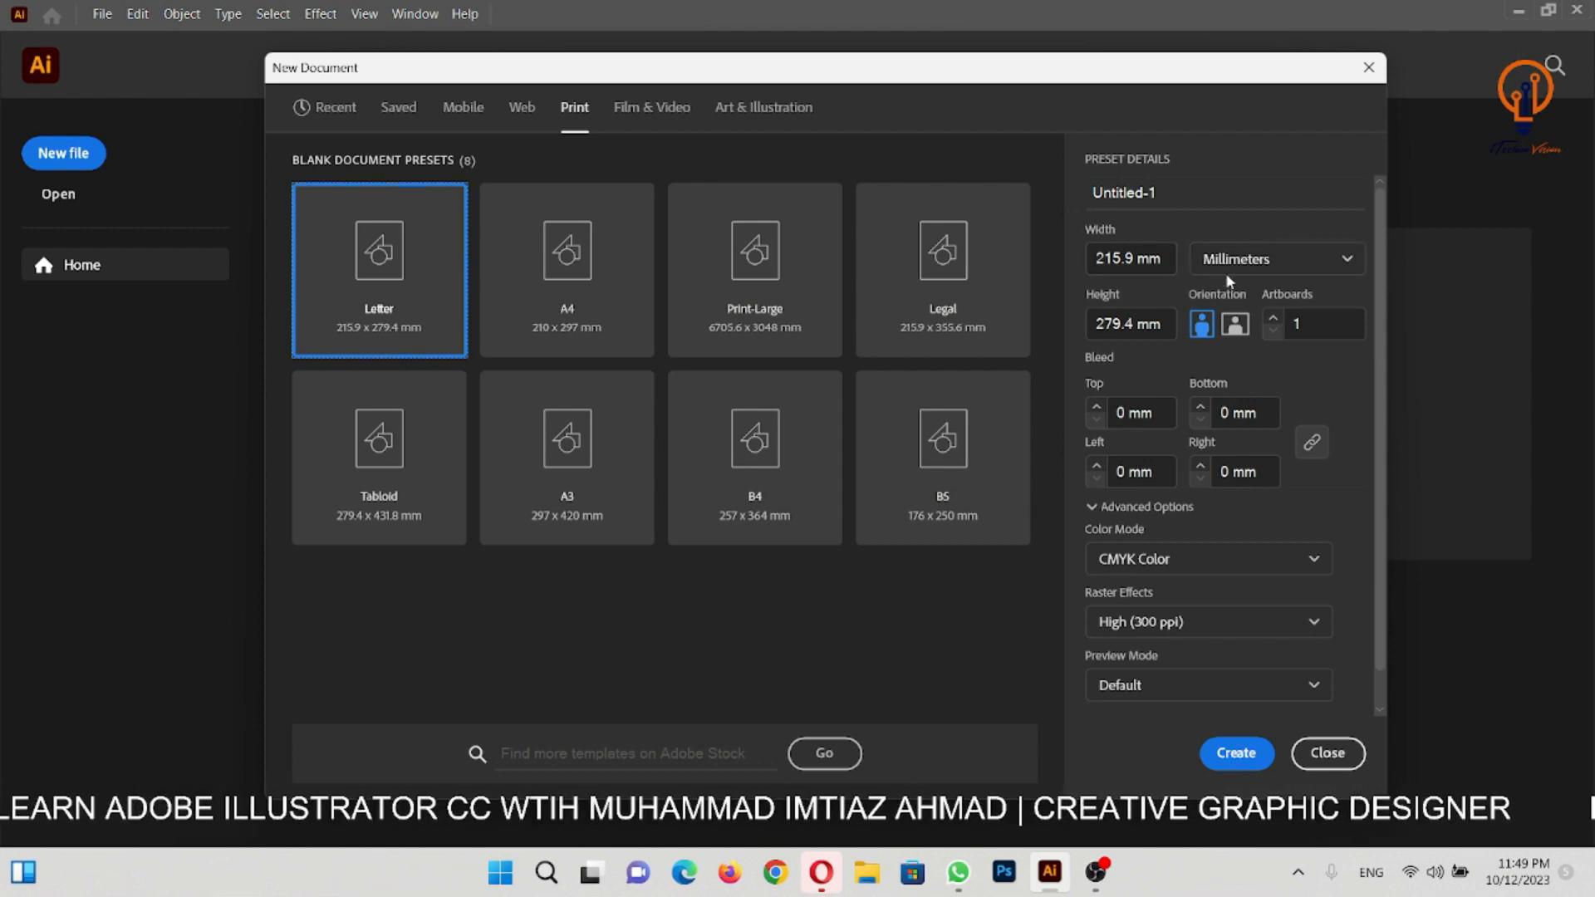
- Review the available measurement units for the Letter preset and choose Inches
left_click(1276, 274)
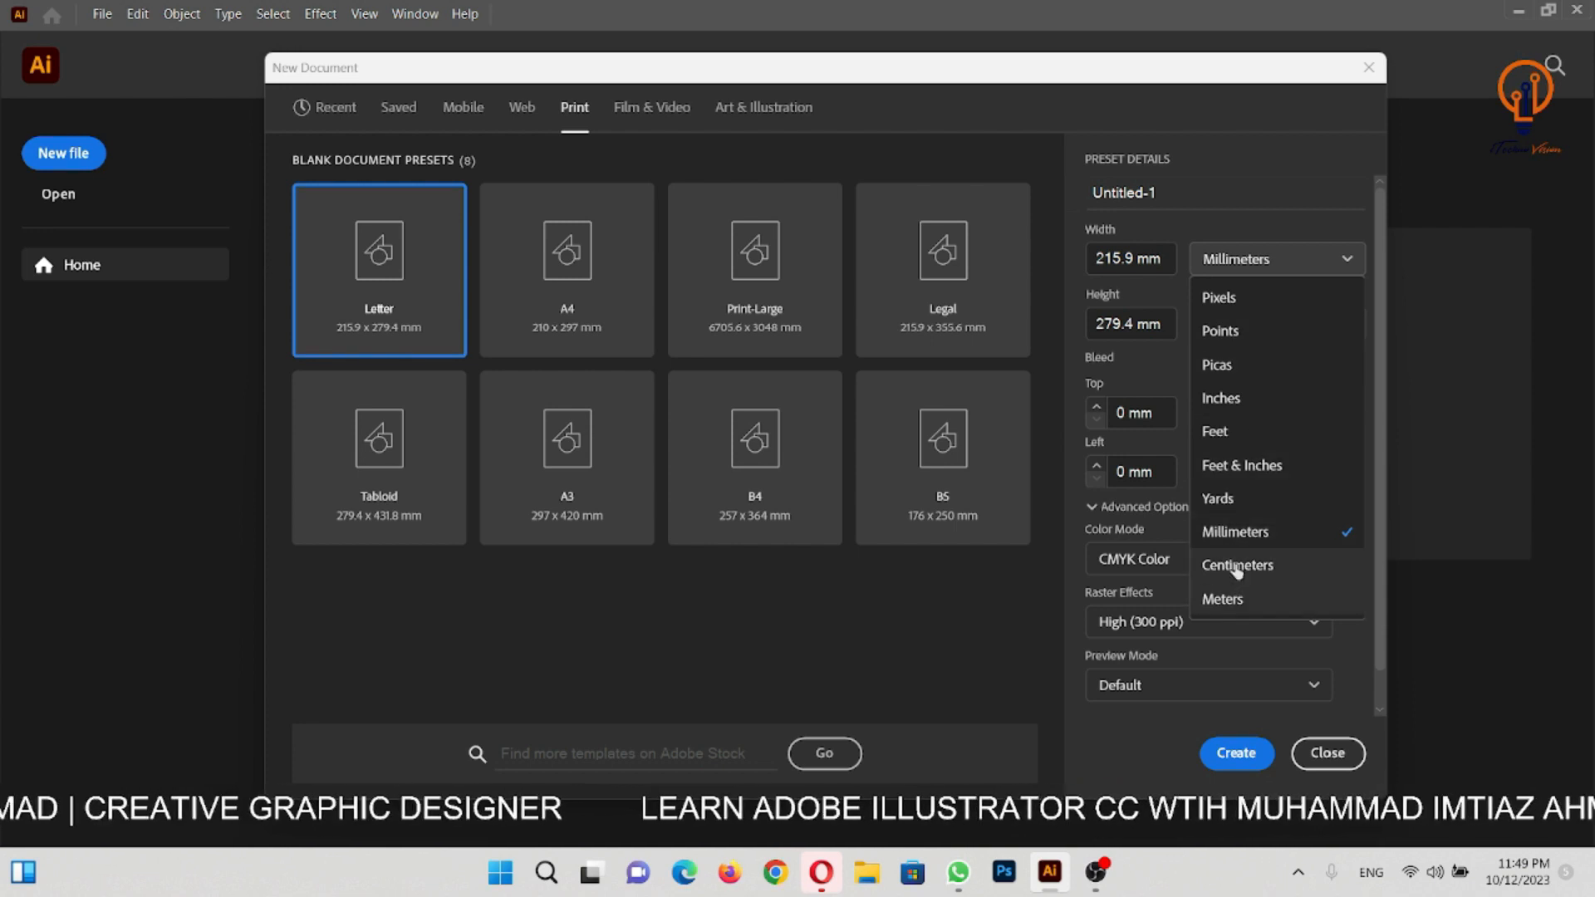
left_click(1271, 260)
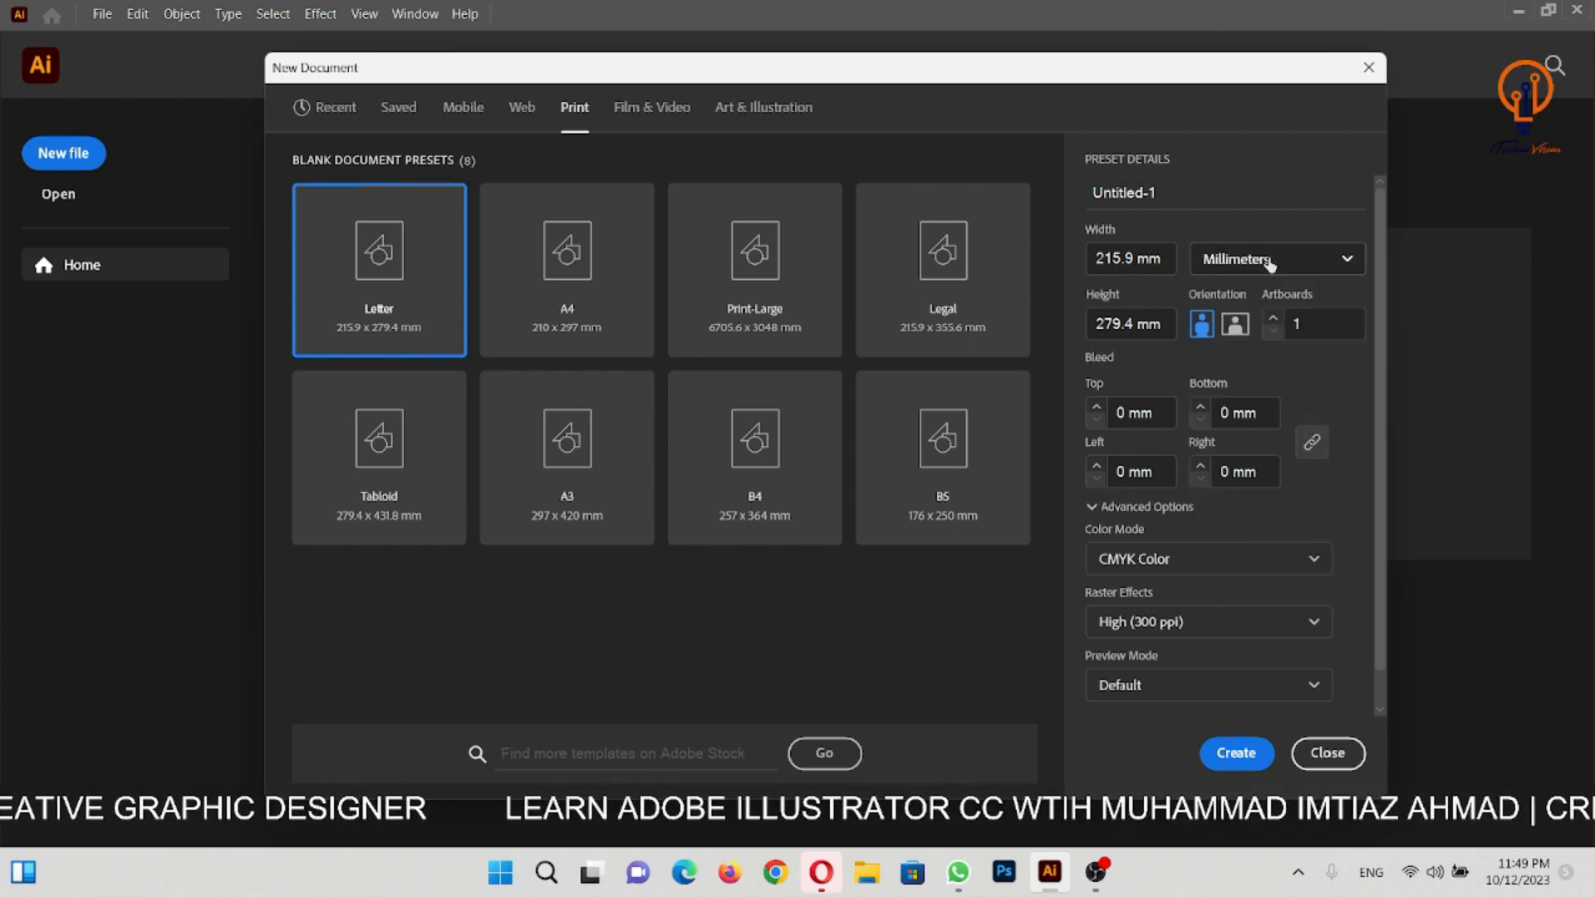
left_click(1269, 262)
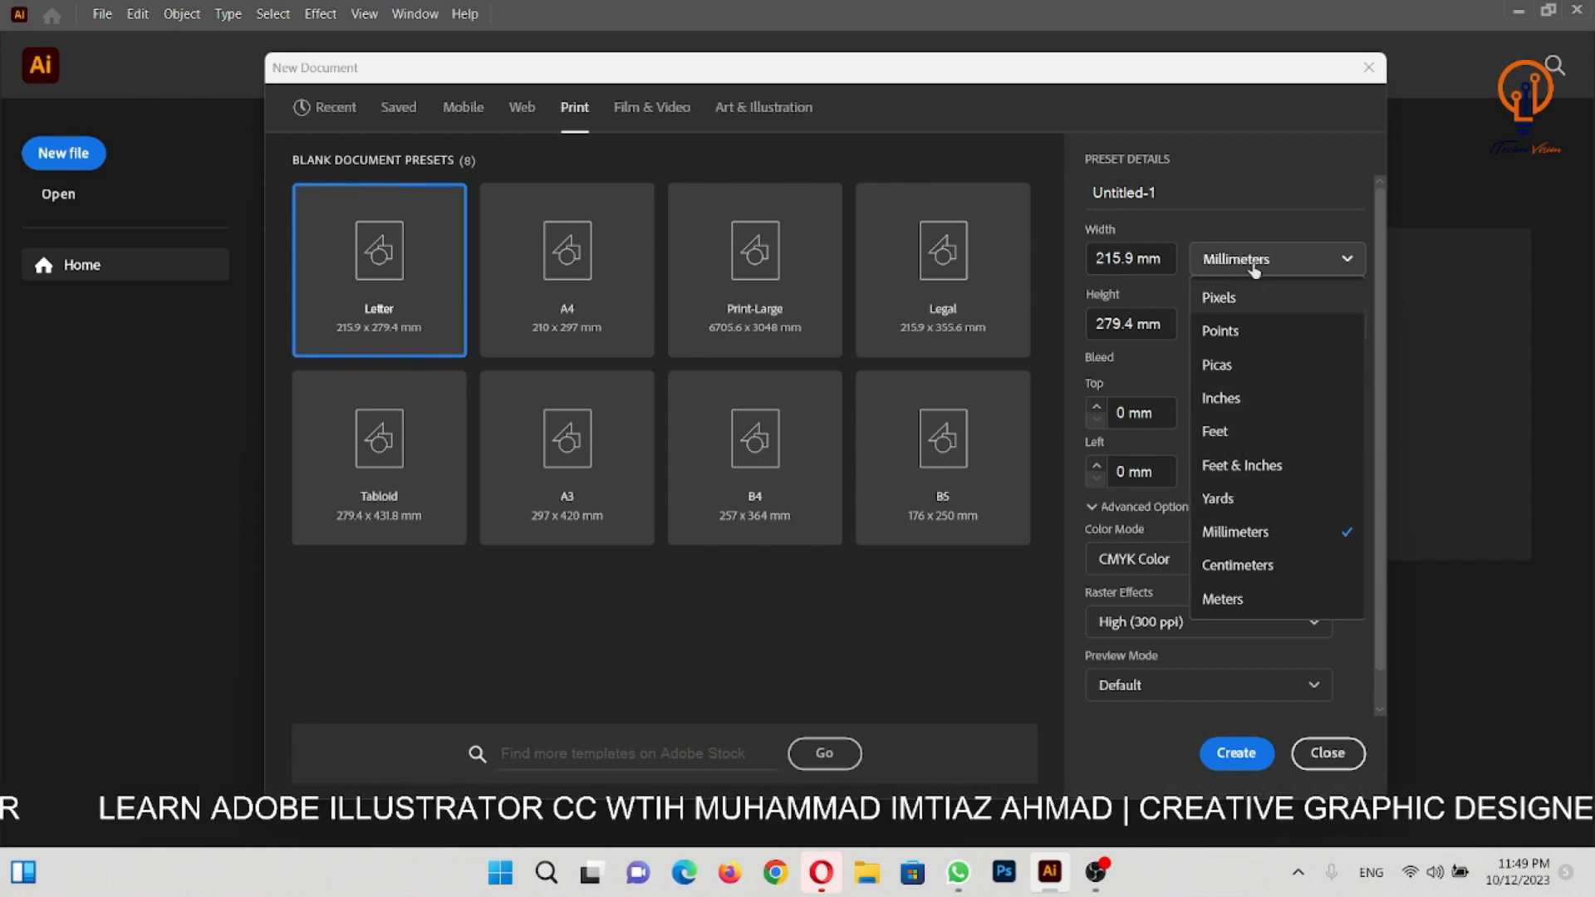
left_click(1239, 413)
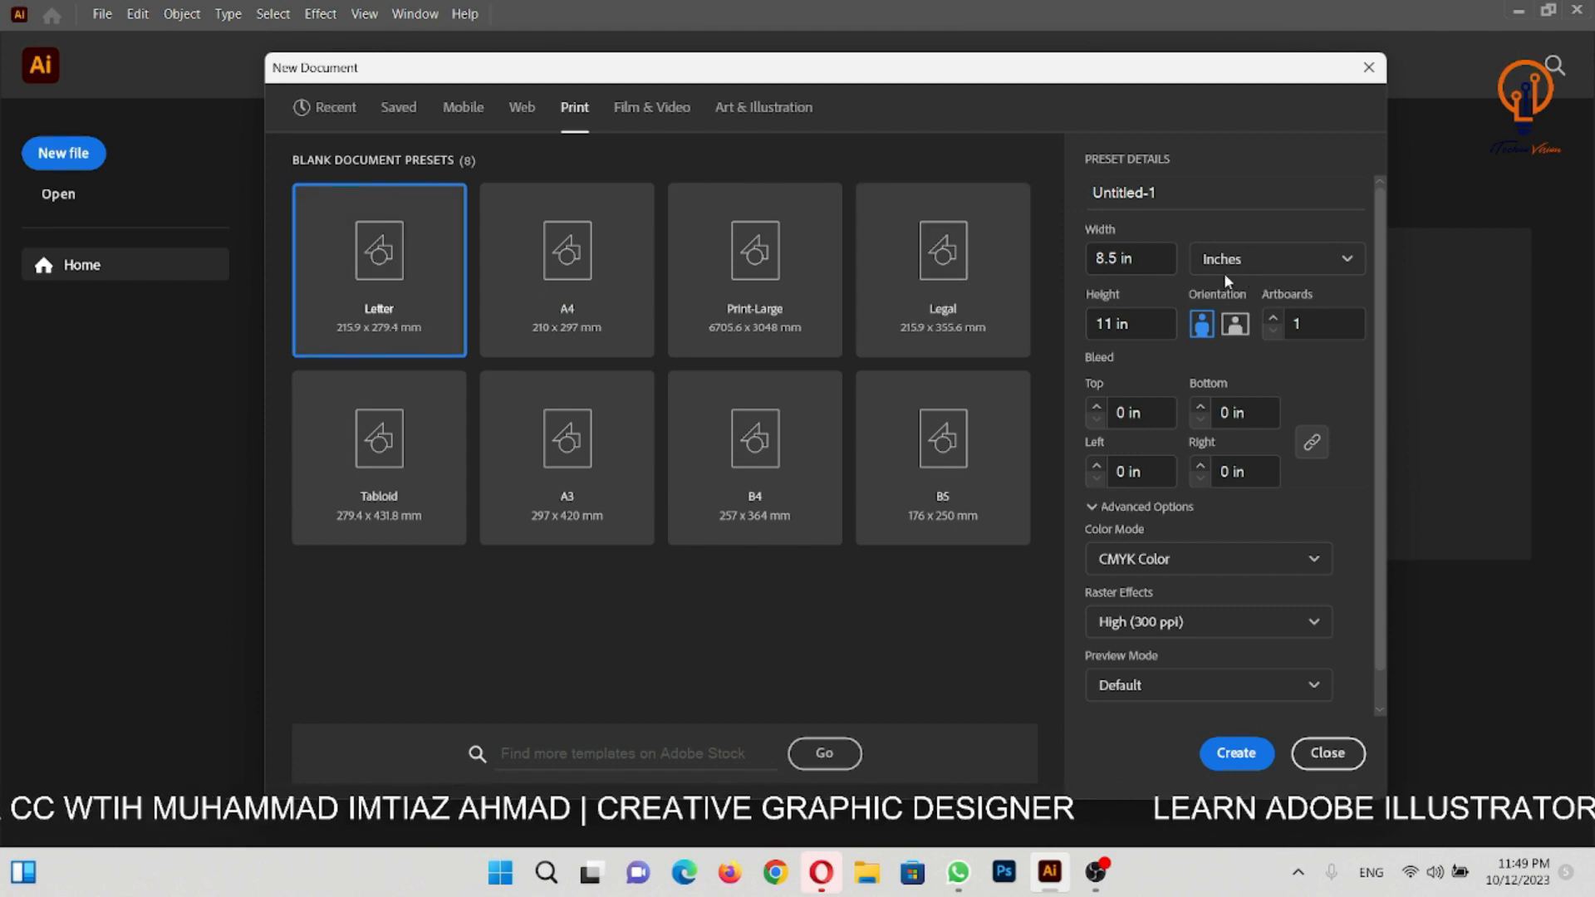
- Examine the Letter preset's height and colour mode options, and compare them with the Web presets' settings
double_click(1140, 333)
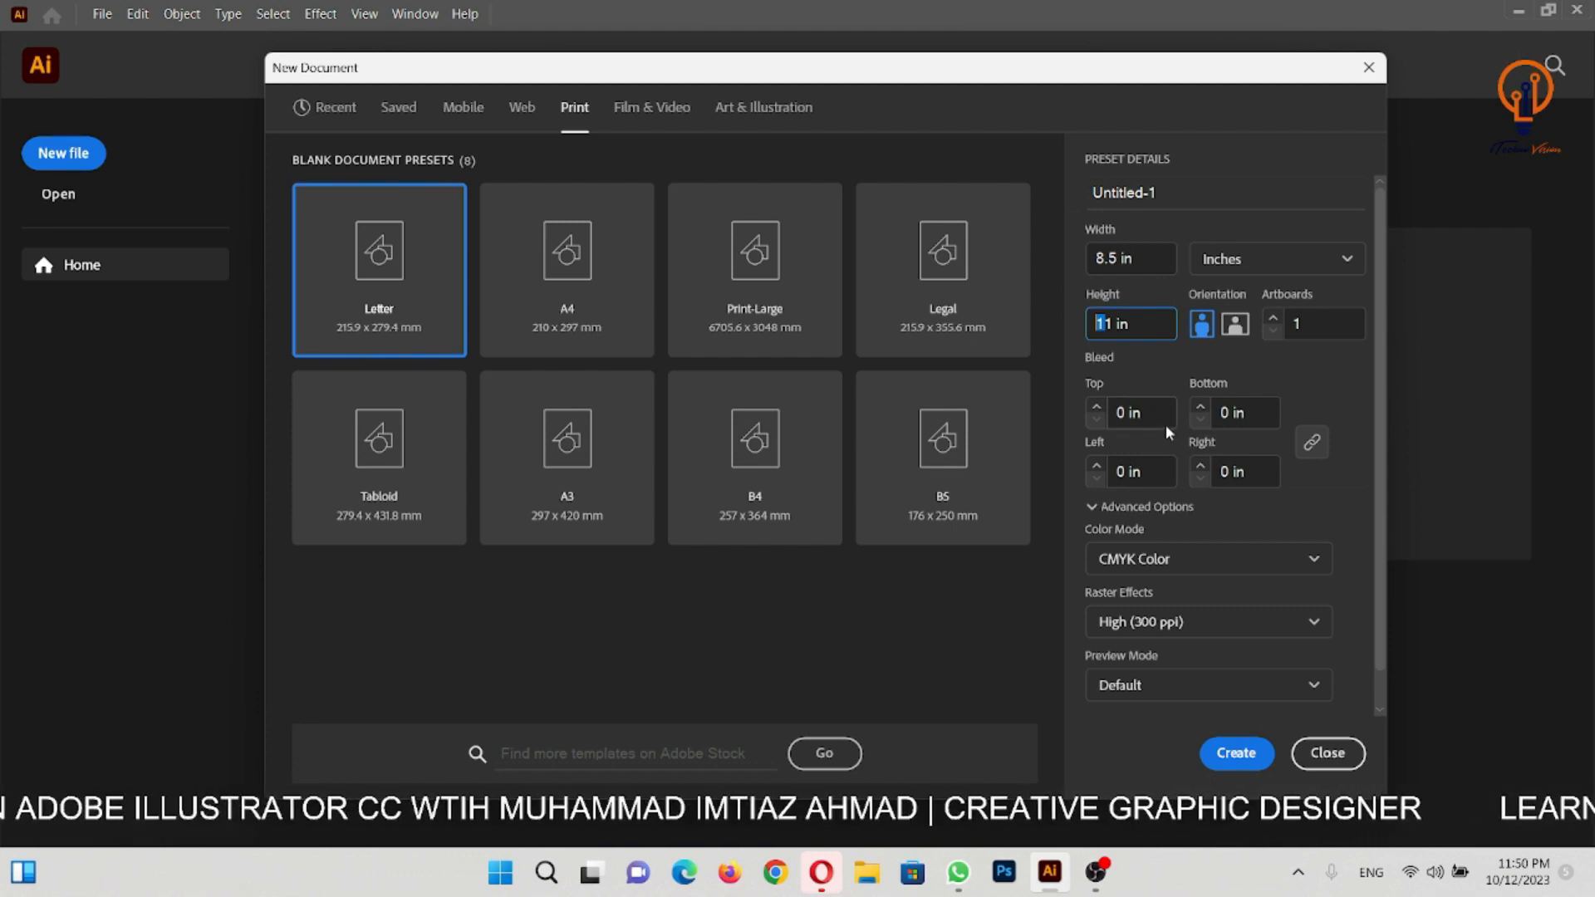
scroll(1266, 498, "down", 1)
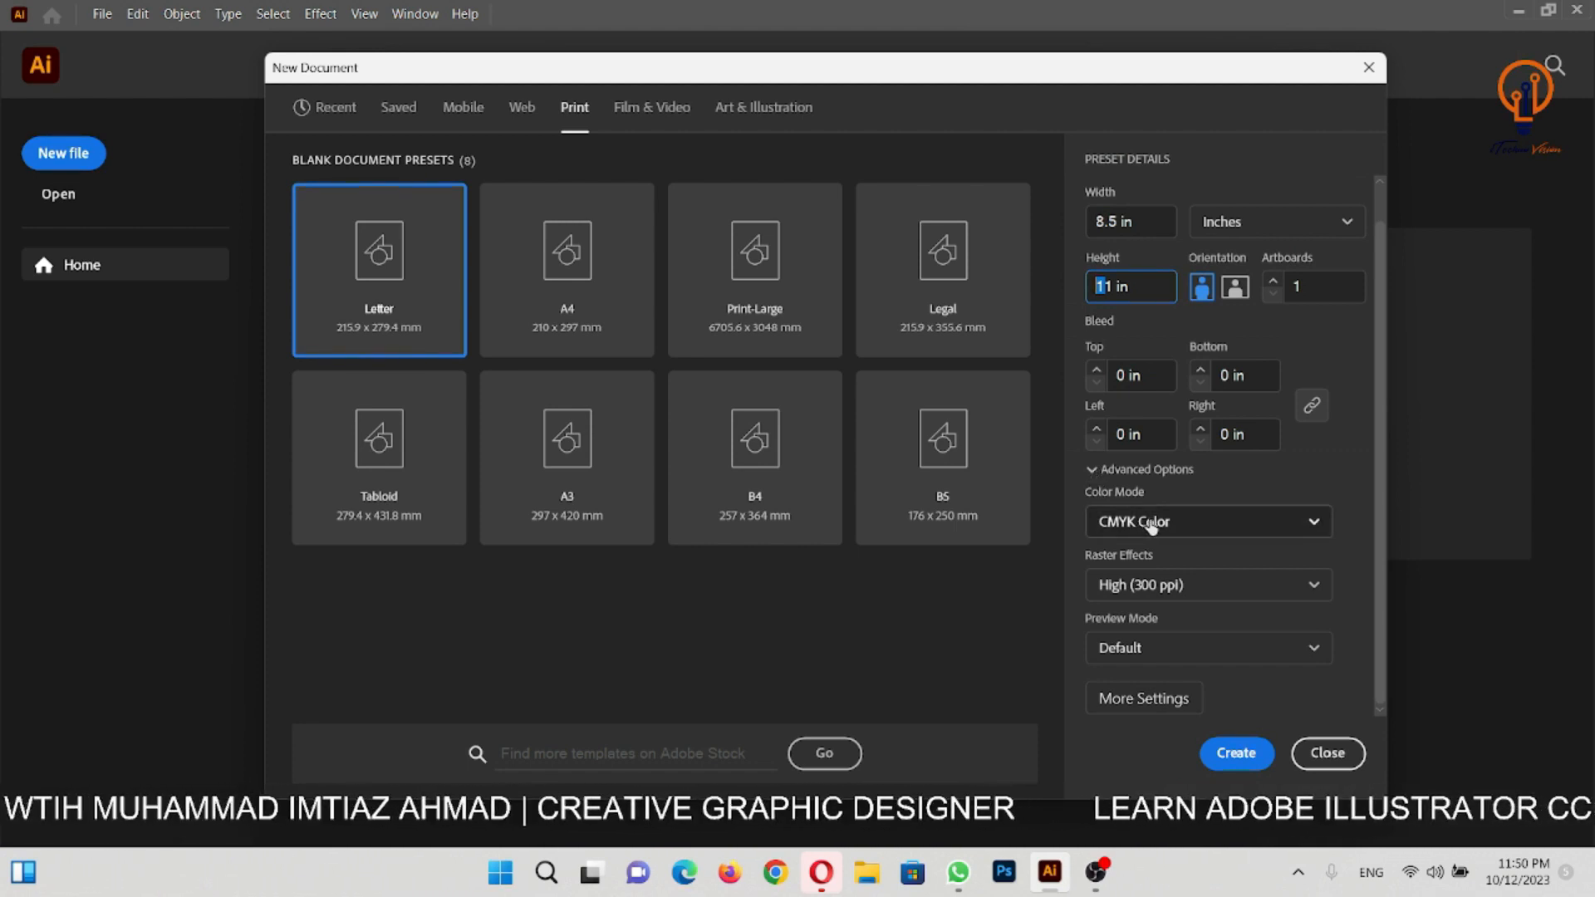
left_click(1188, 532)
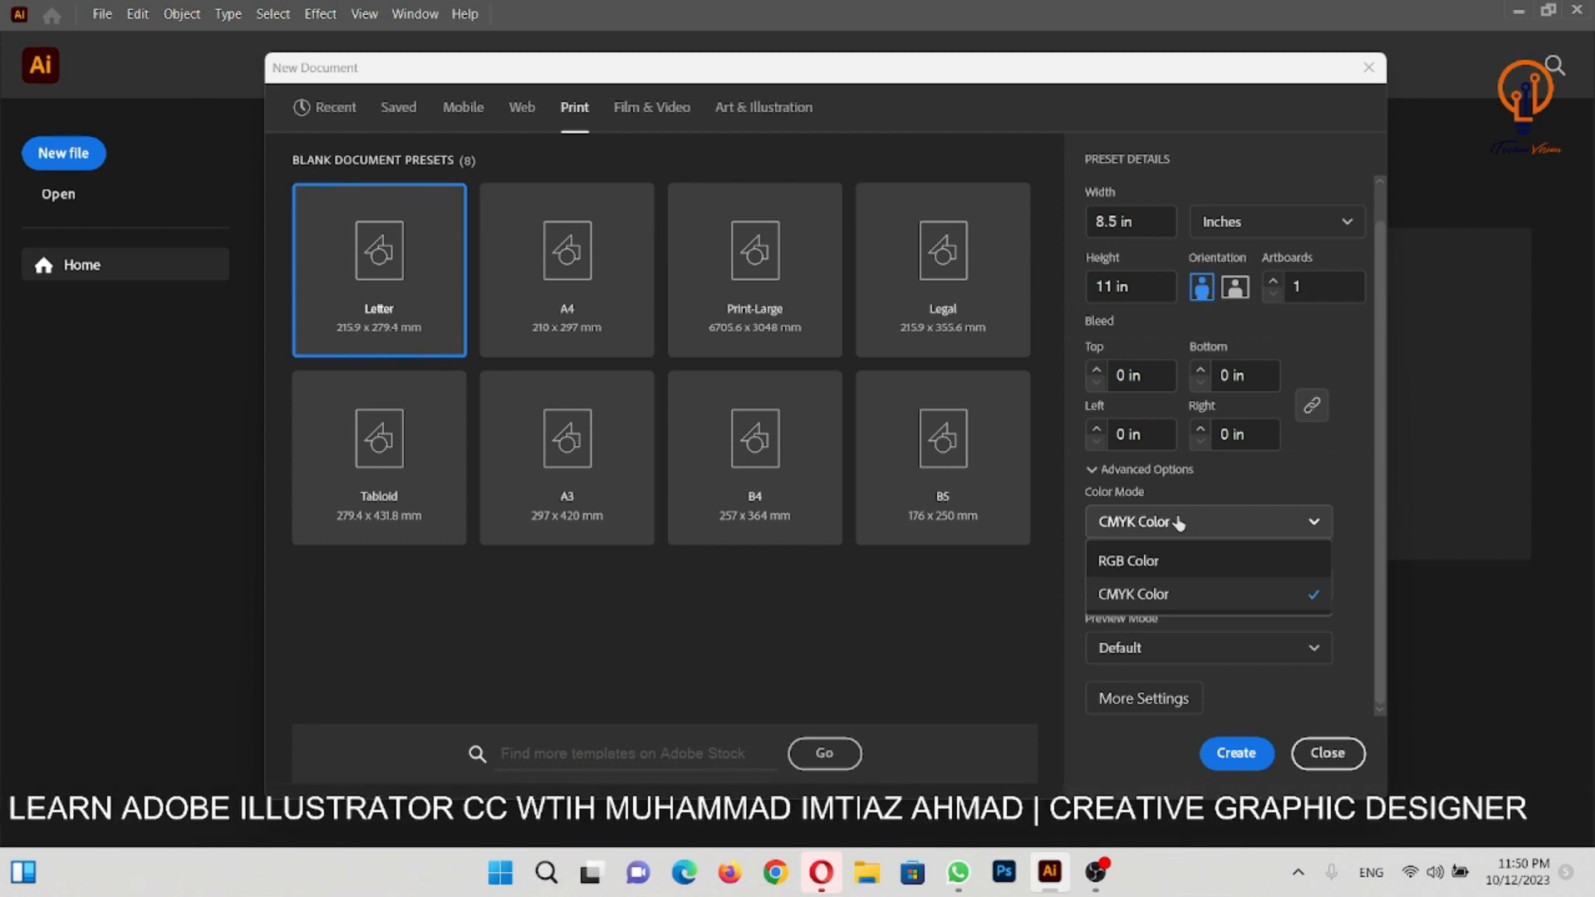
left_click(1218, 520)
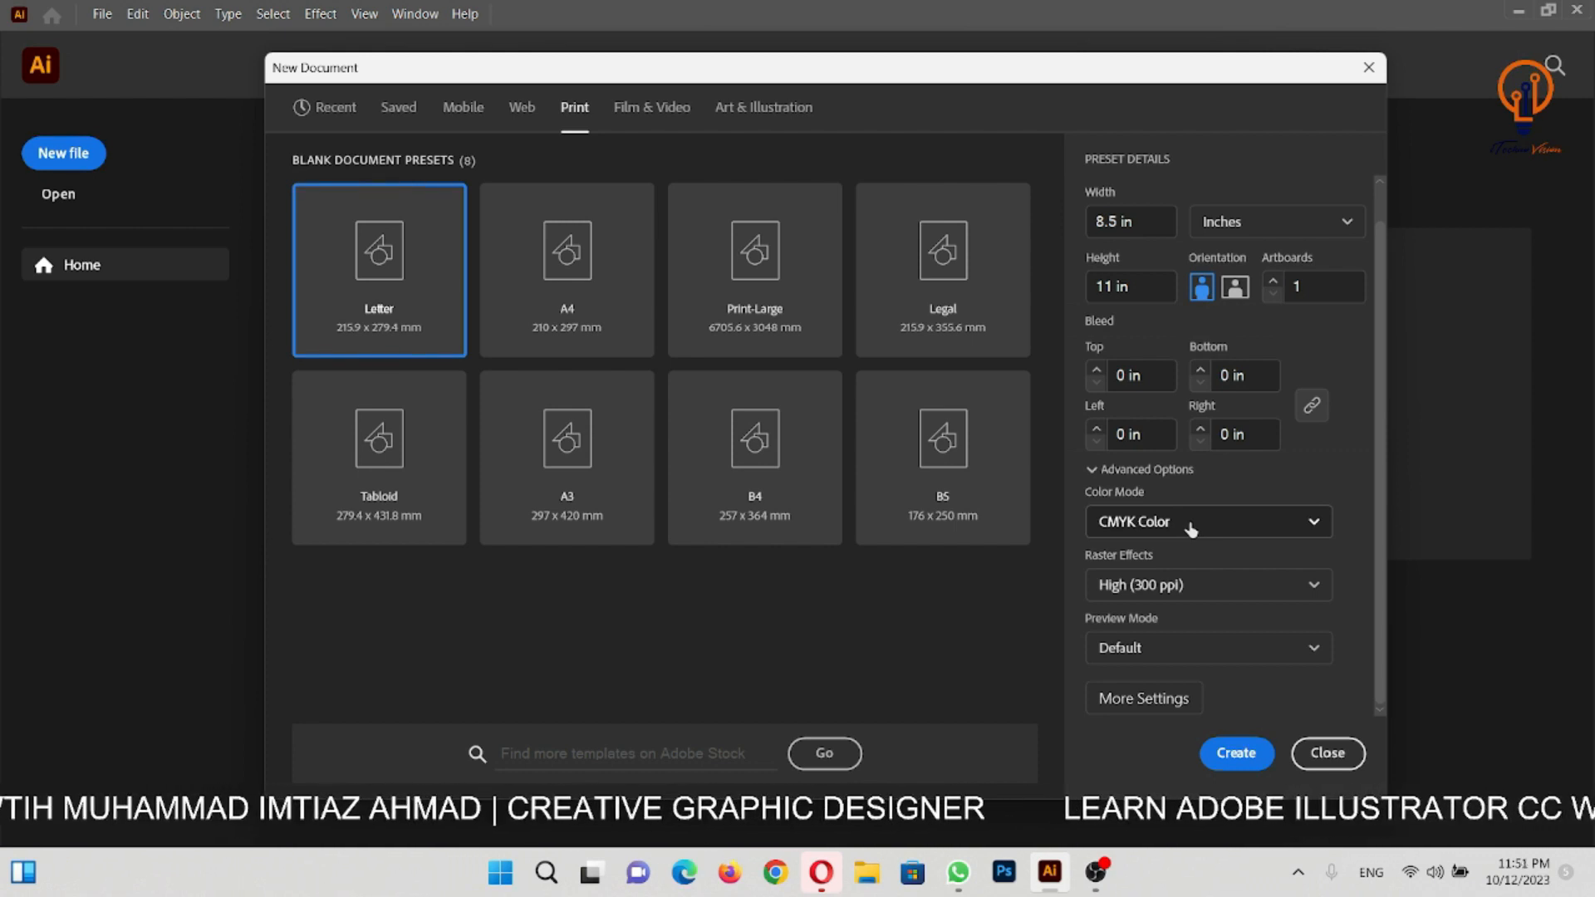
left_click(1192, 531)
left_click(1256, 492)
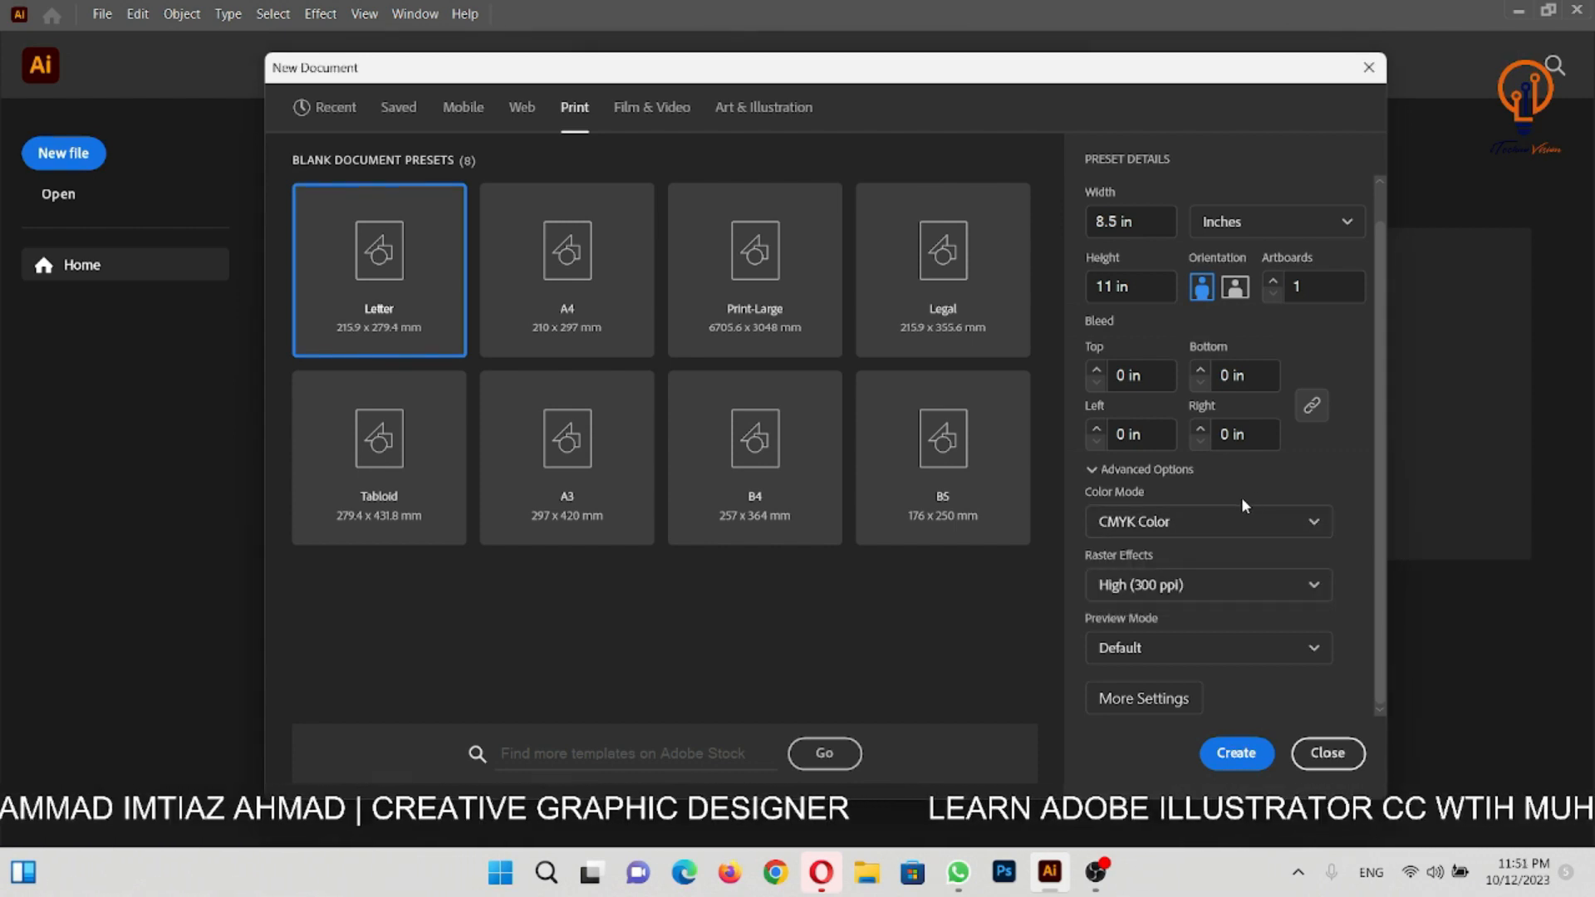
left_click(517, 118)
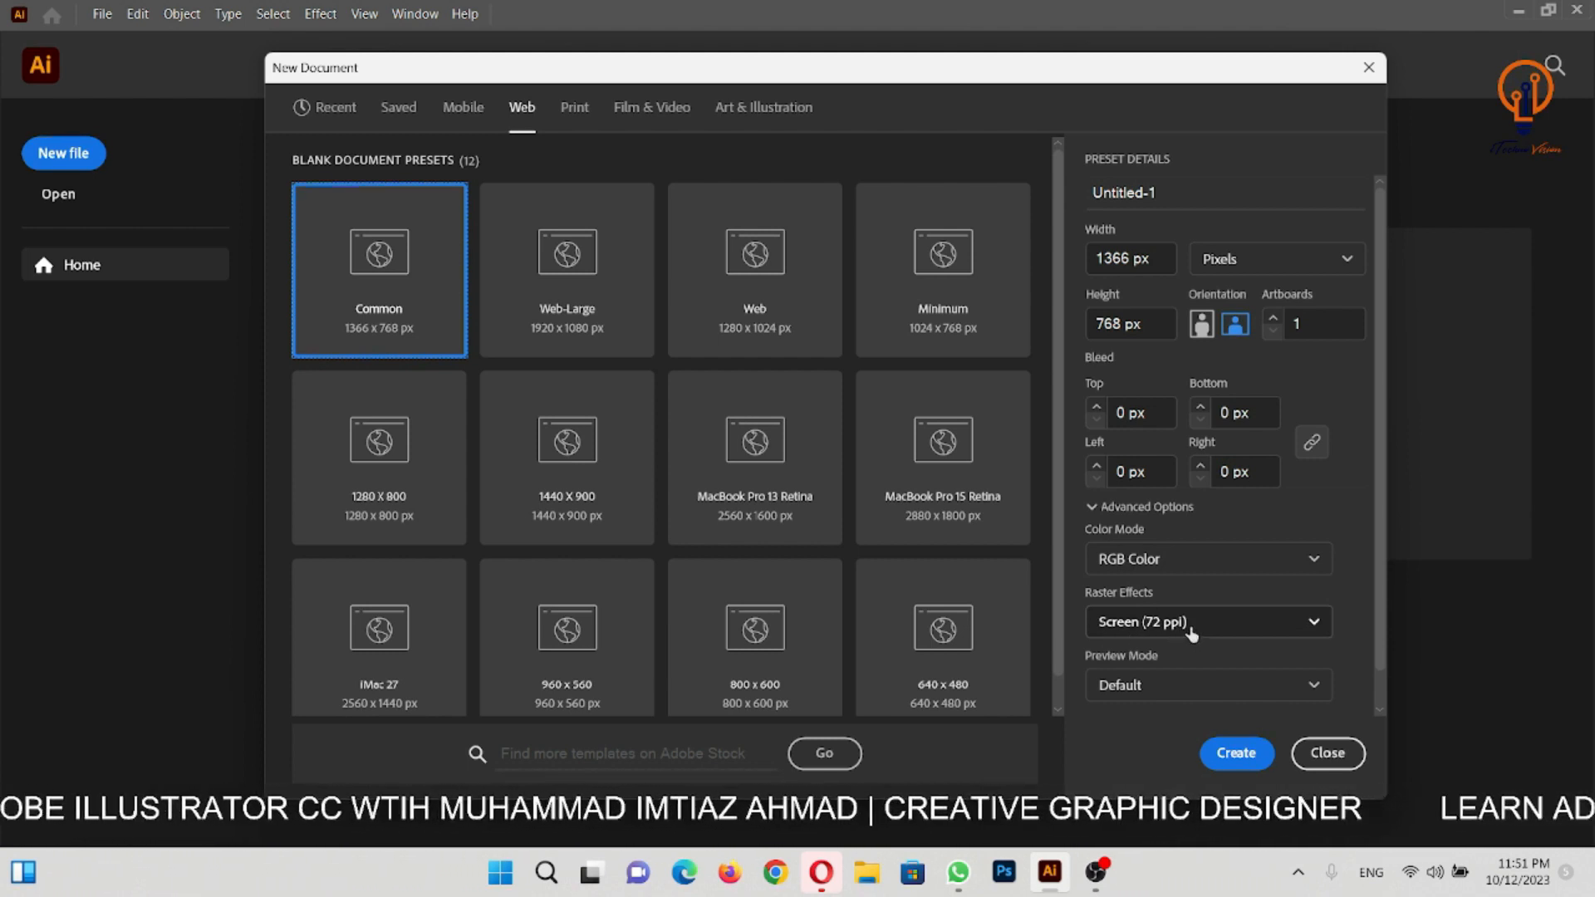
- Return to the Print presets and set the Letter document's units to Inches
left_click(583, 111)
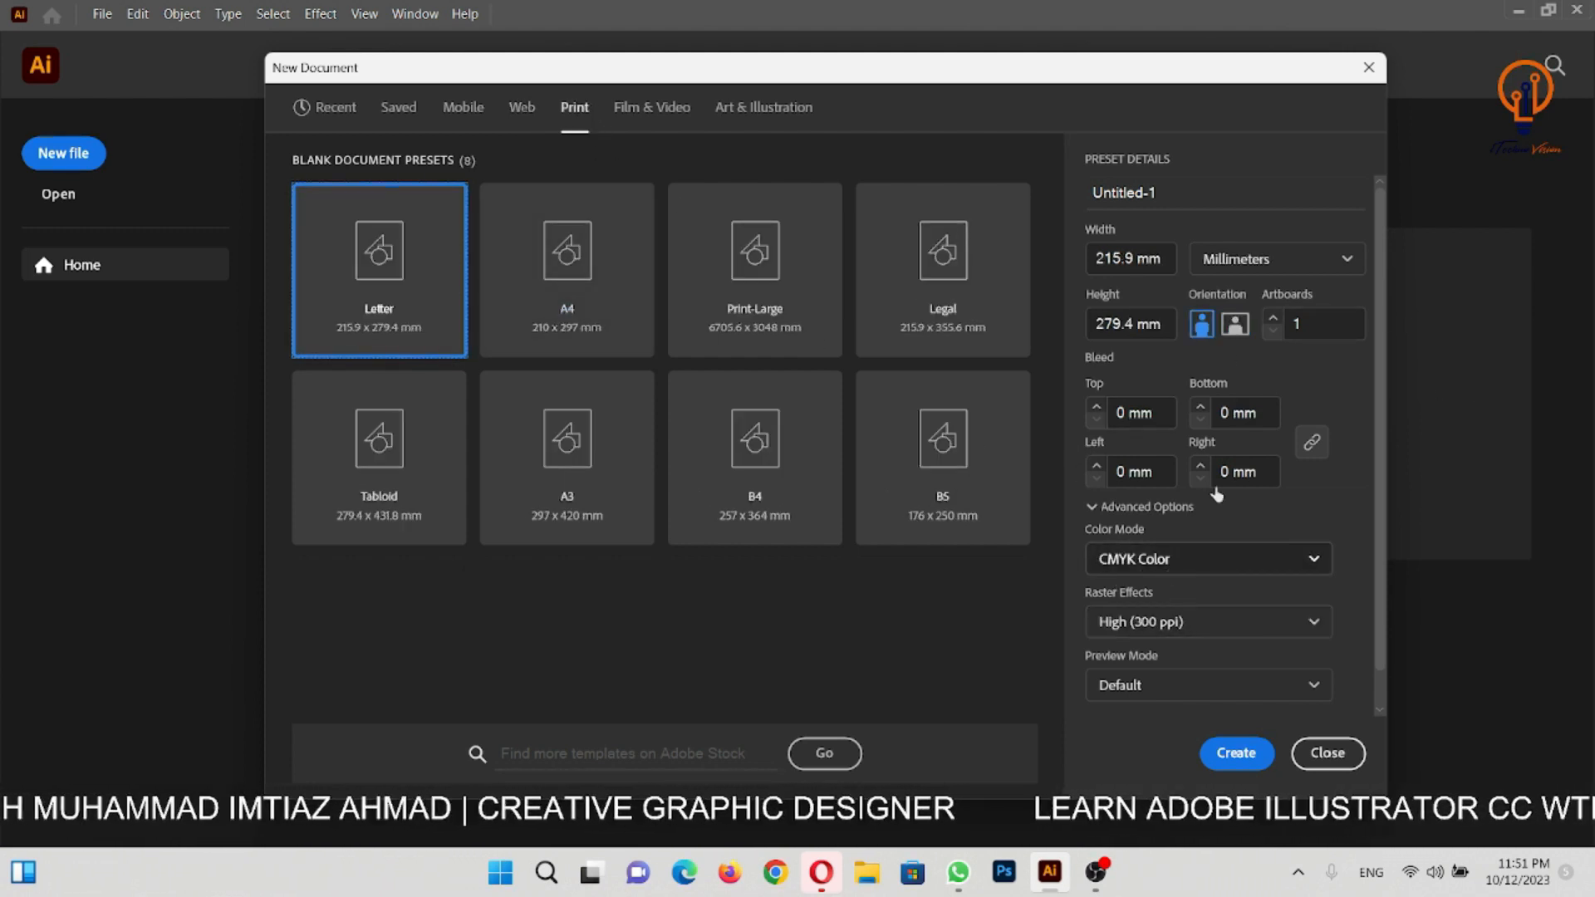
left_click(1270, 259)
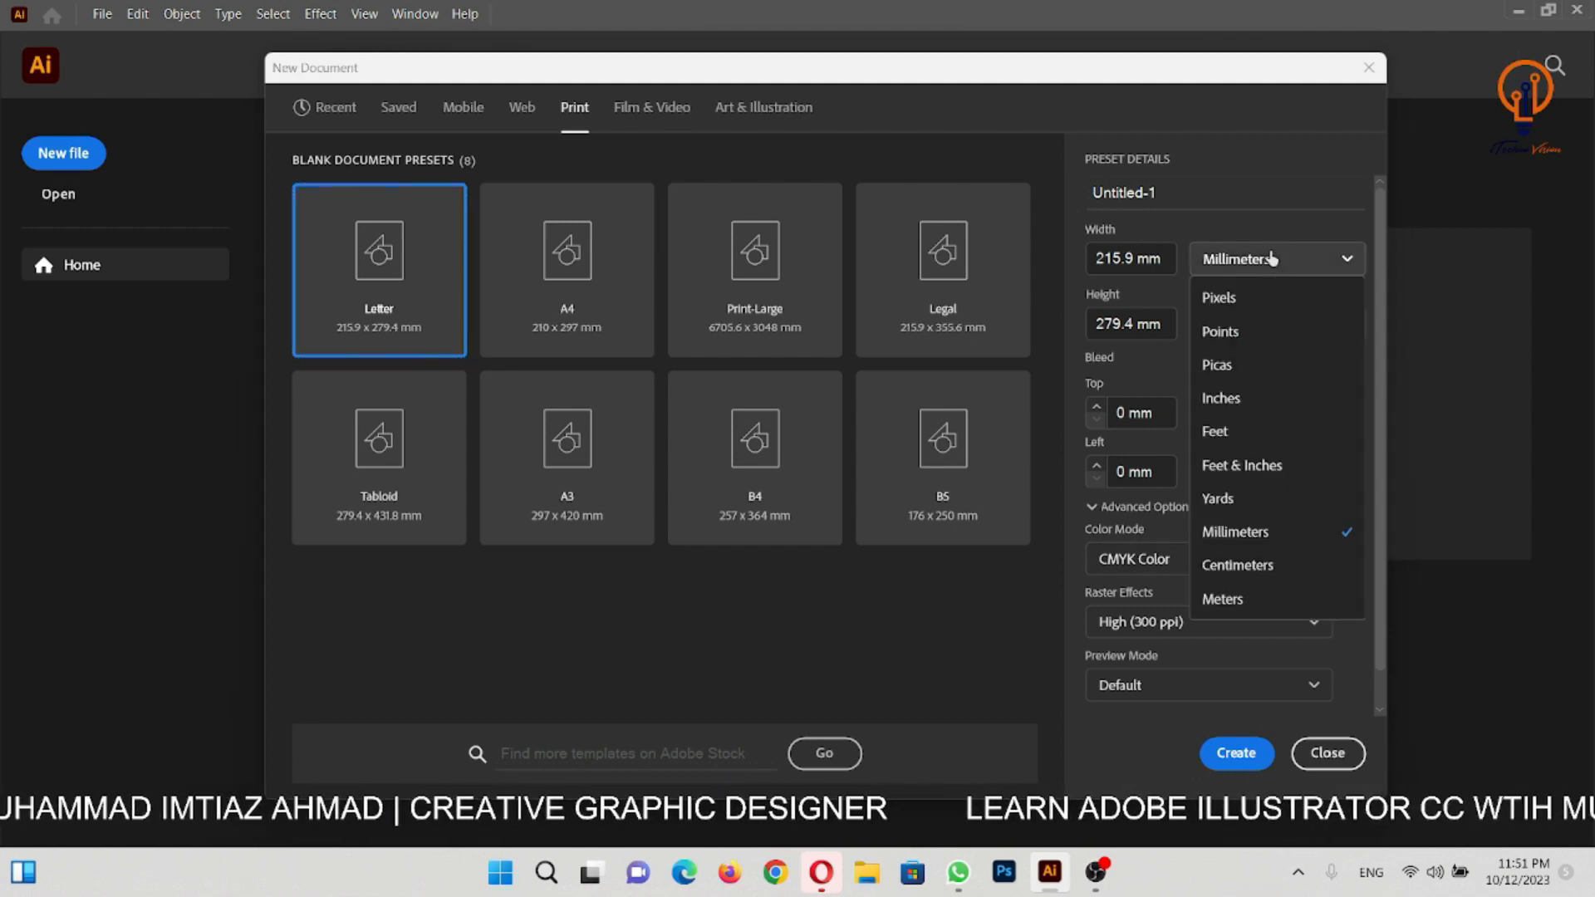
left_click(1238, 400)
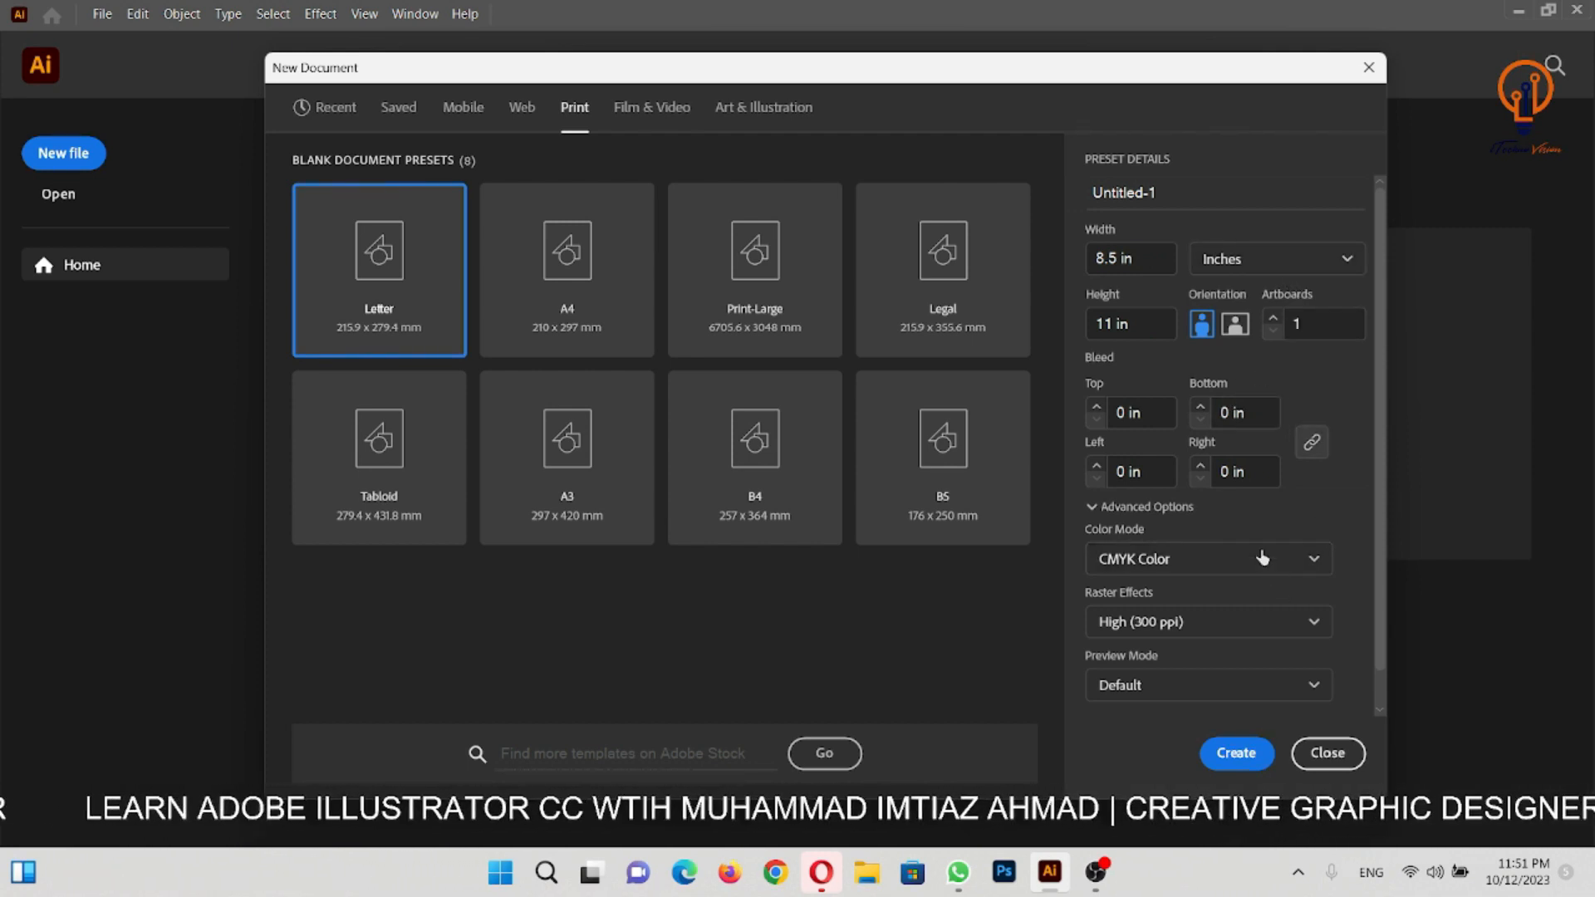
left_click(1253, 270)
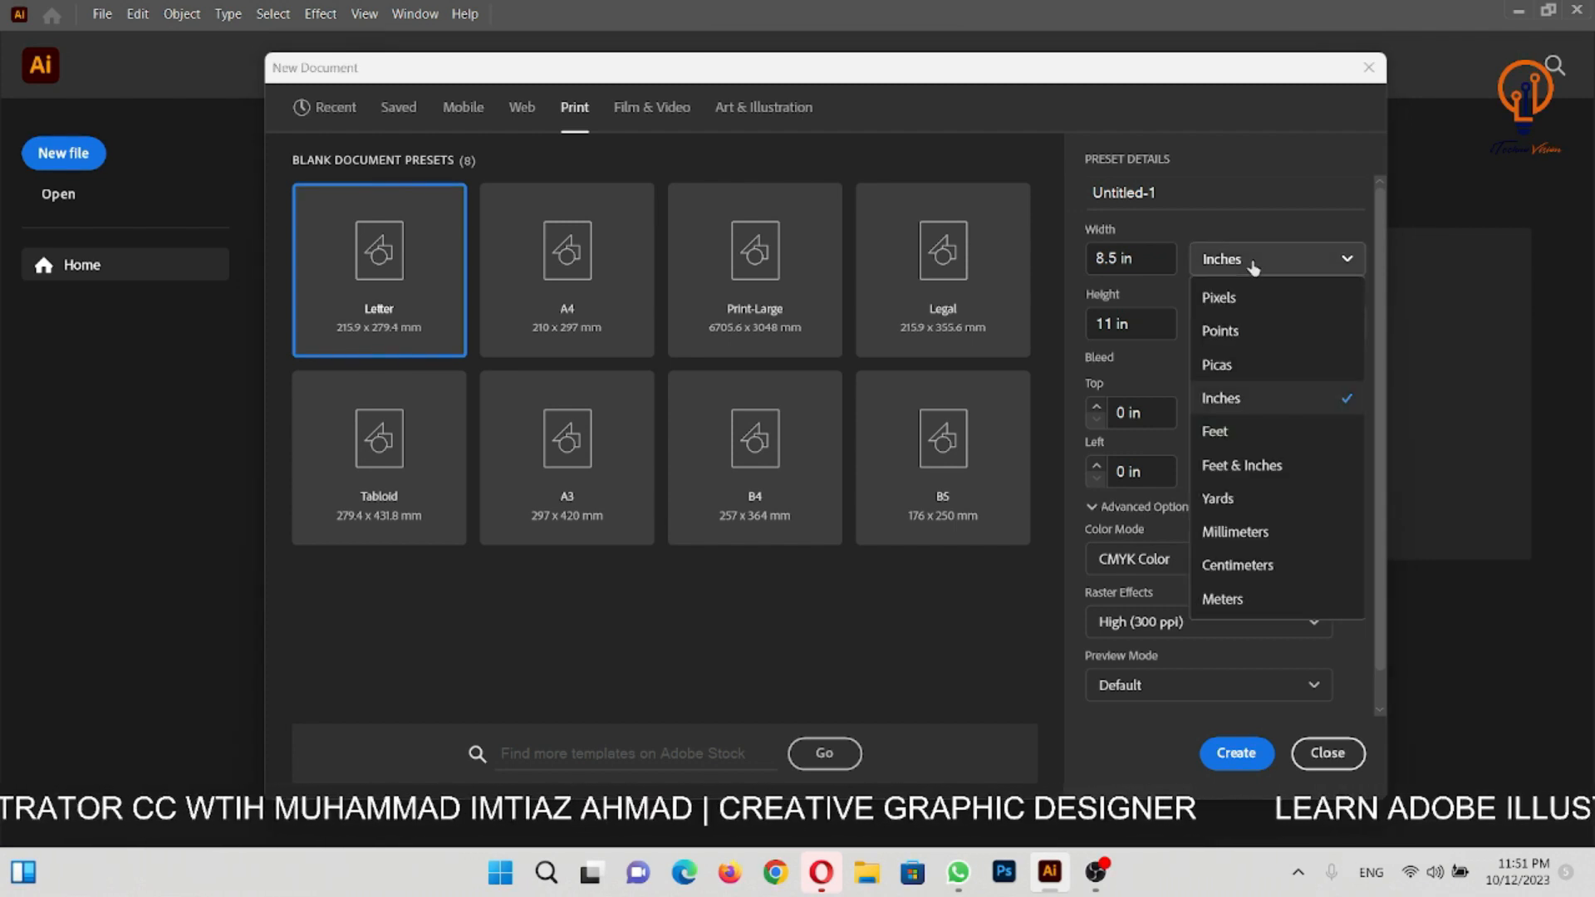
left_click(1254, 267)
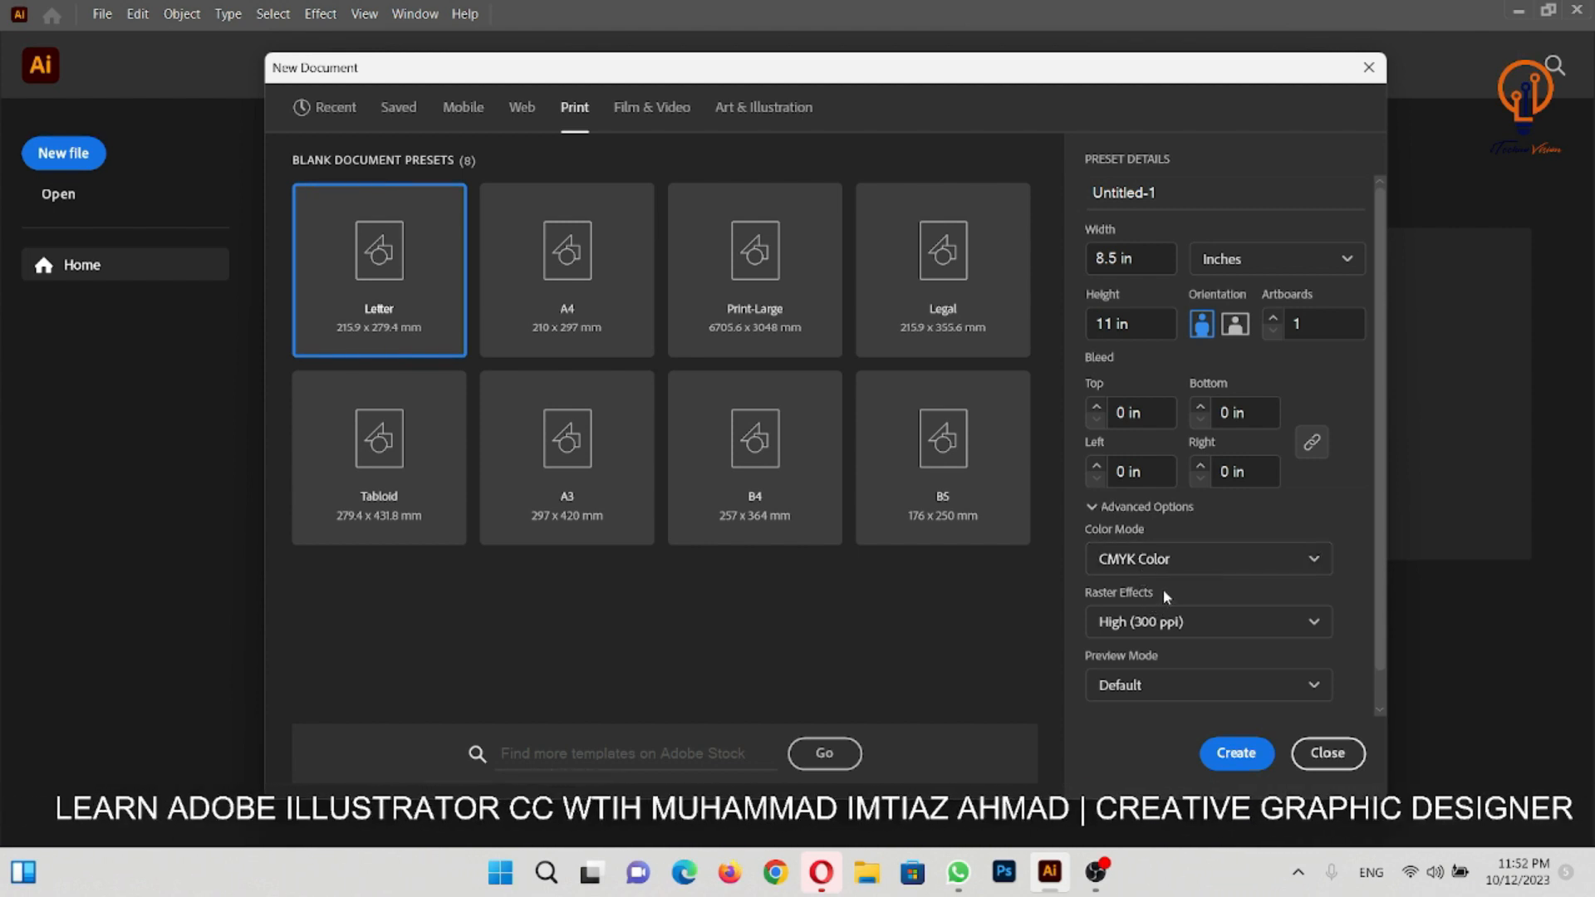
- Review the raster effects resolutions and preview modes available for the Letter document, keeping High (300 ppi) and Default
scroll(1163, 590, "down", 1)
scroll(1139, 616, "up", 1)
scroll(1139, 618, "down", 1)
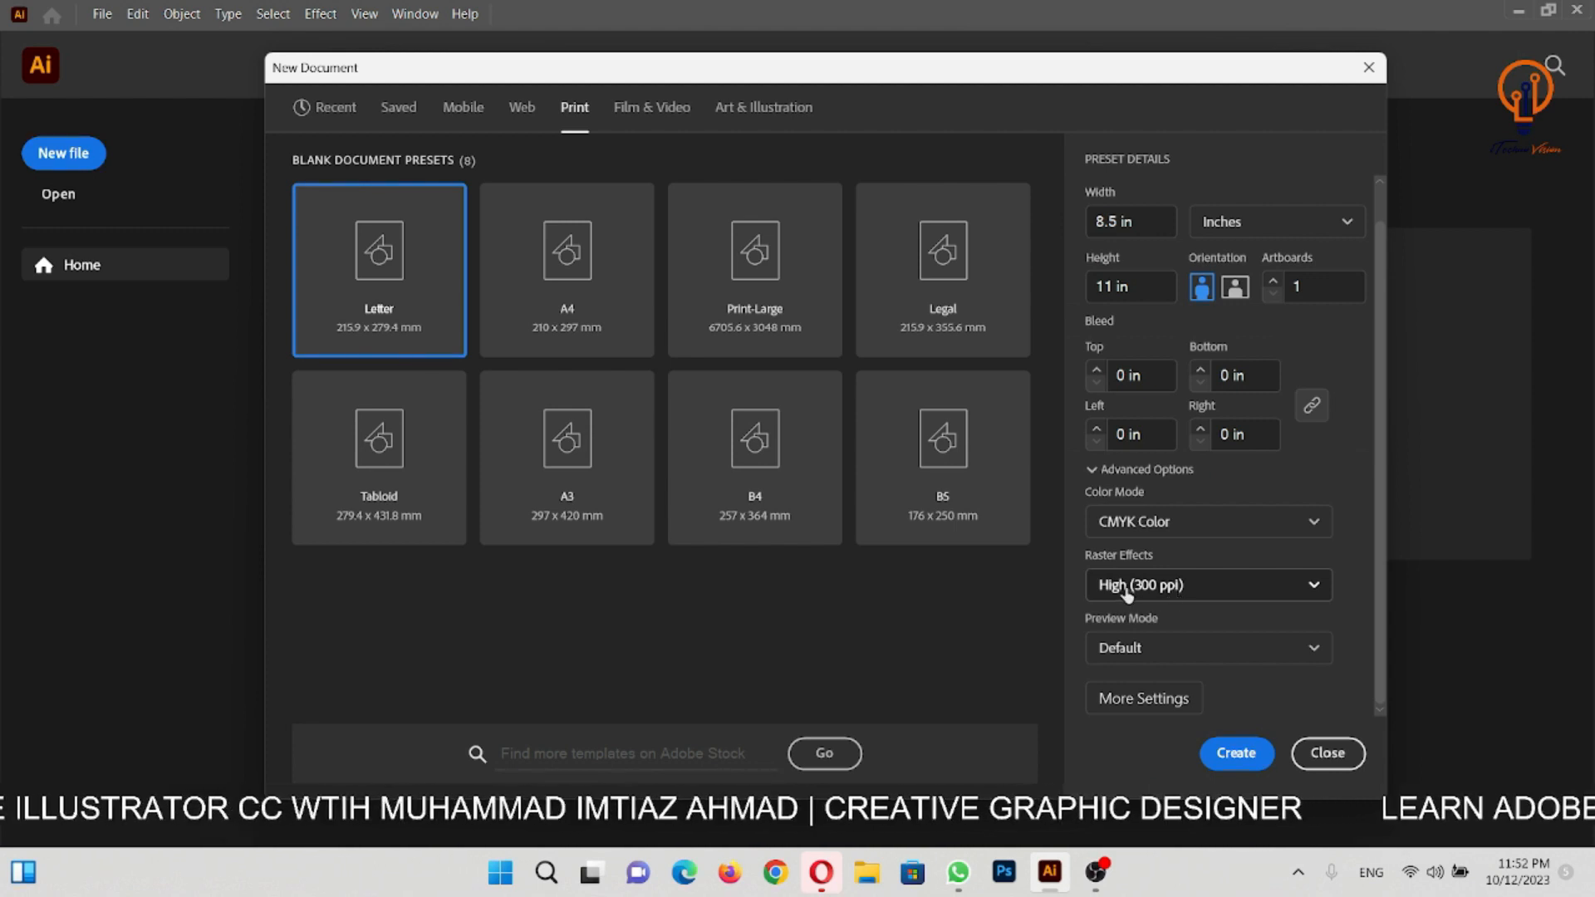
left_click(1170, 590)
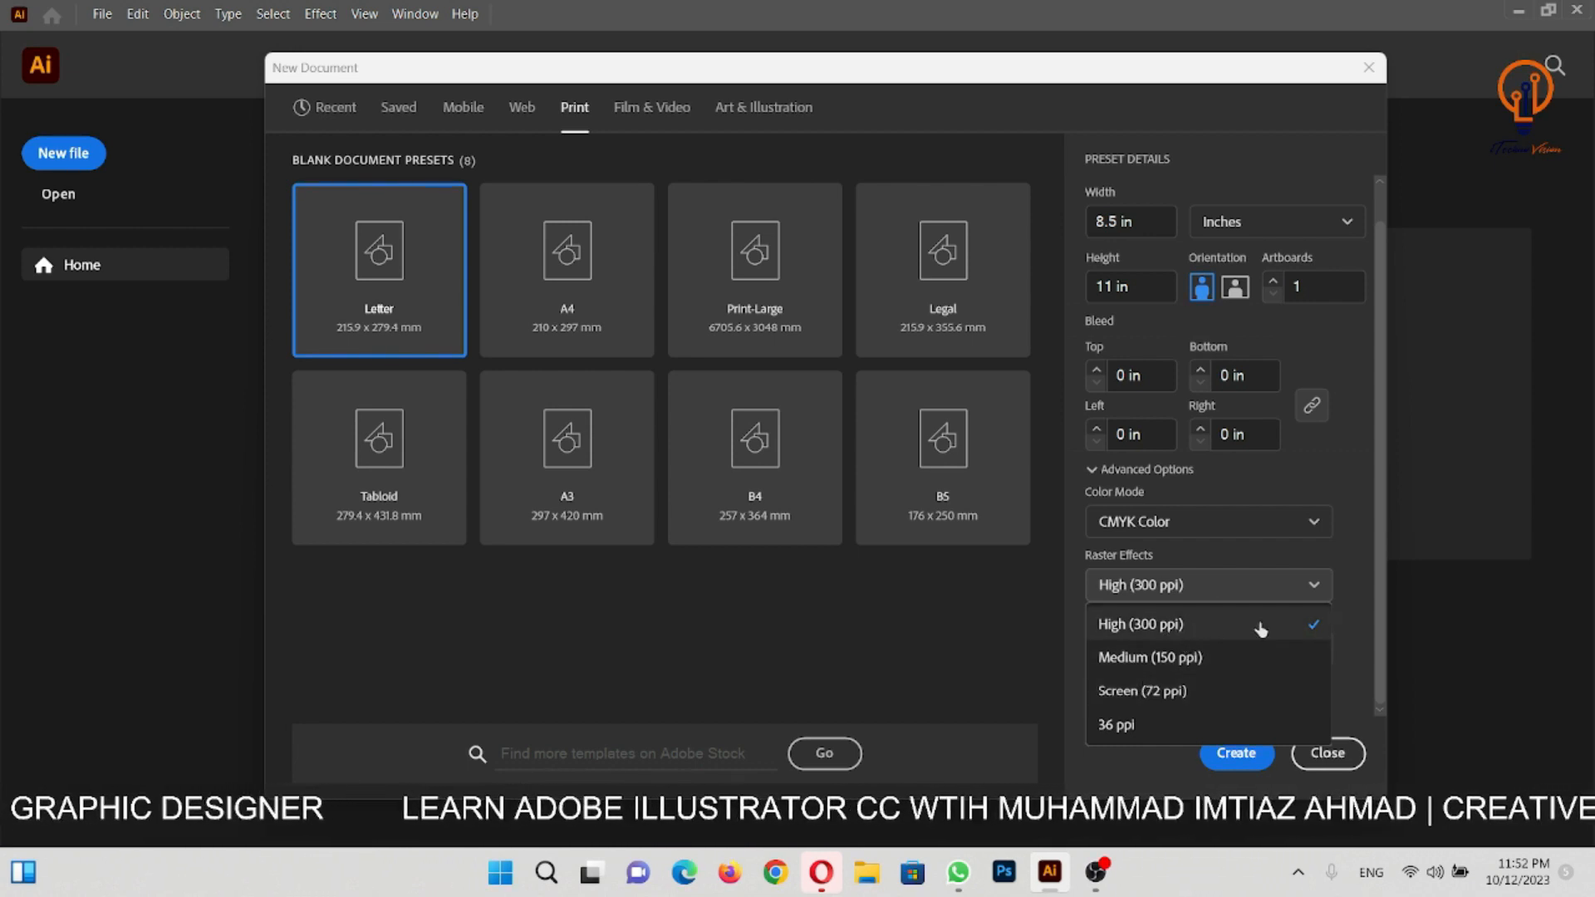
left_click(1164, 586)
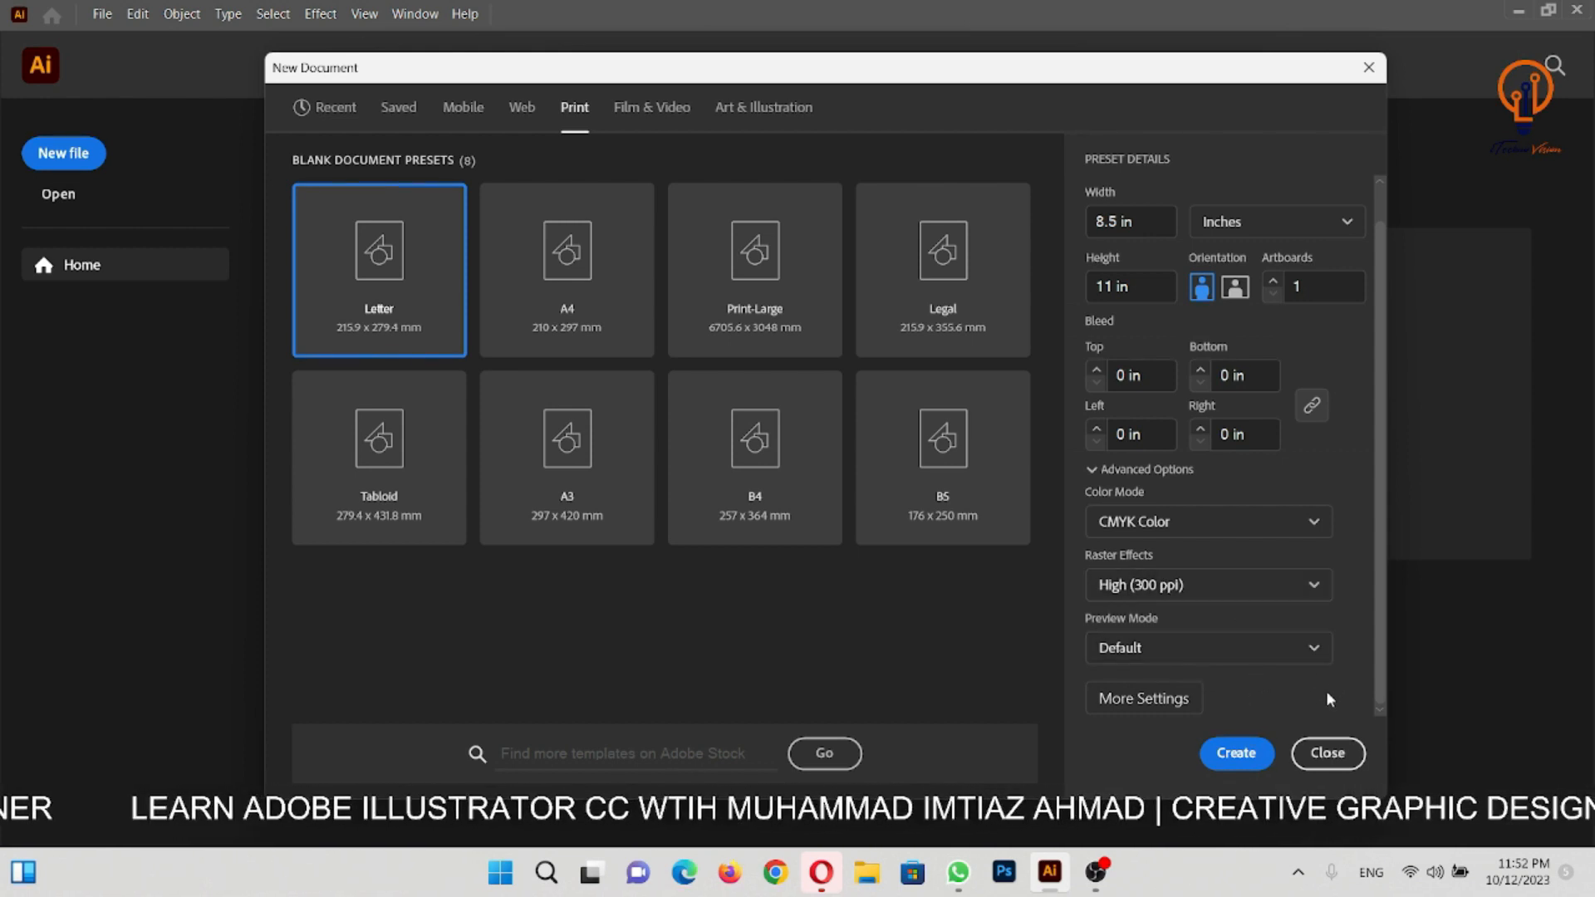
left_click(1165, 661)
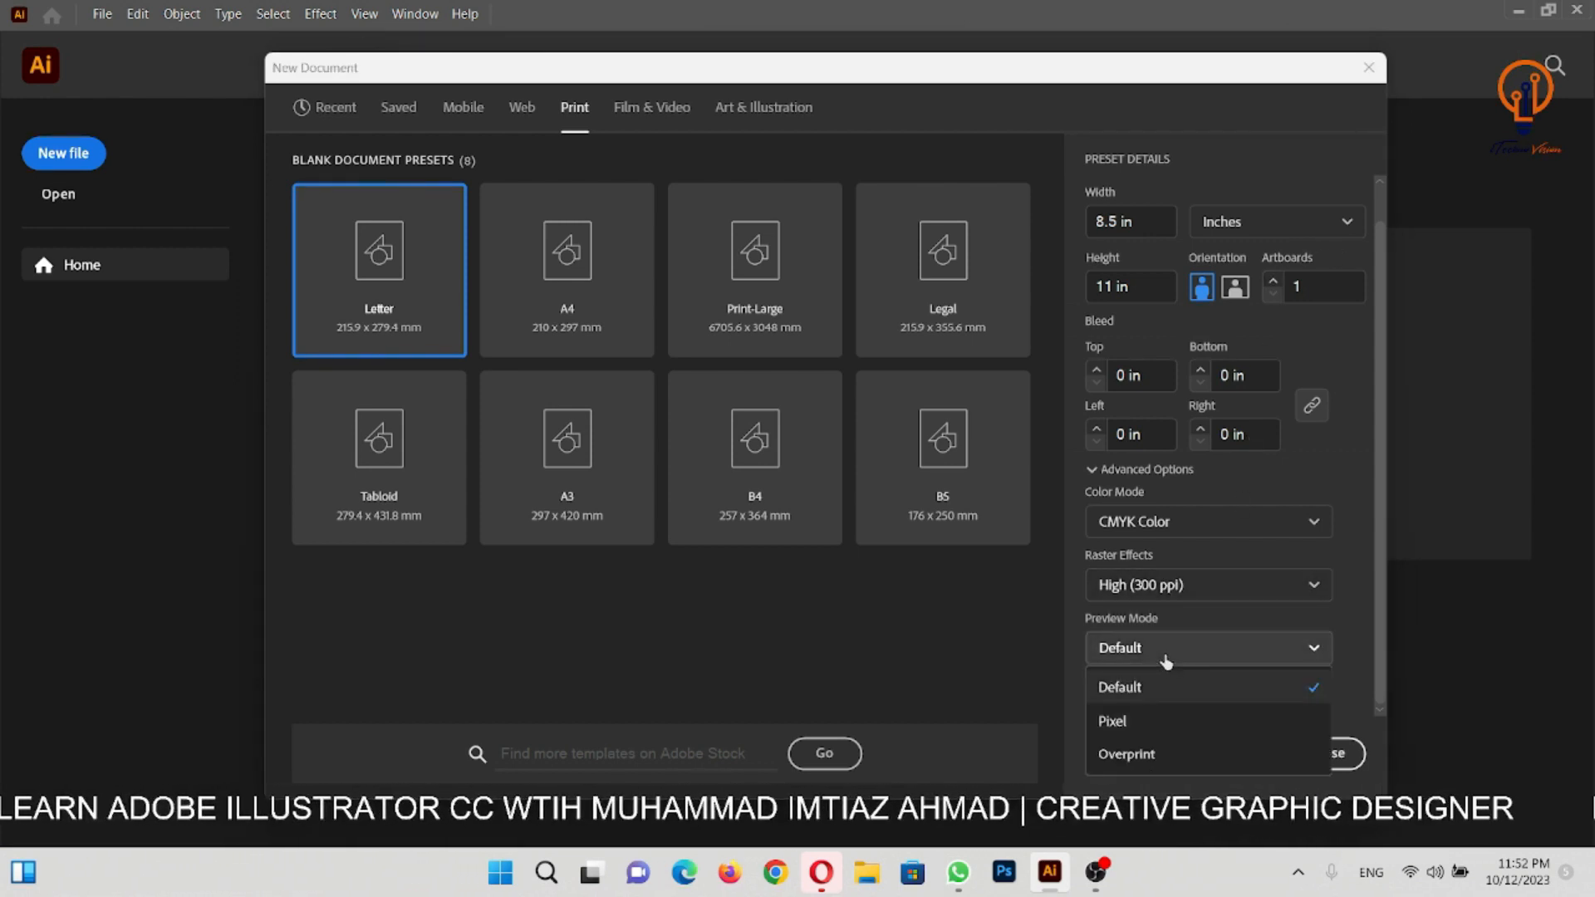
left_click(1172, 694)
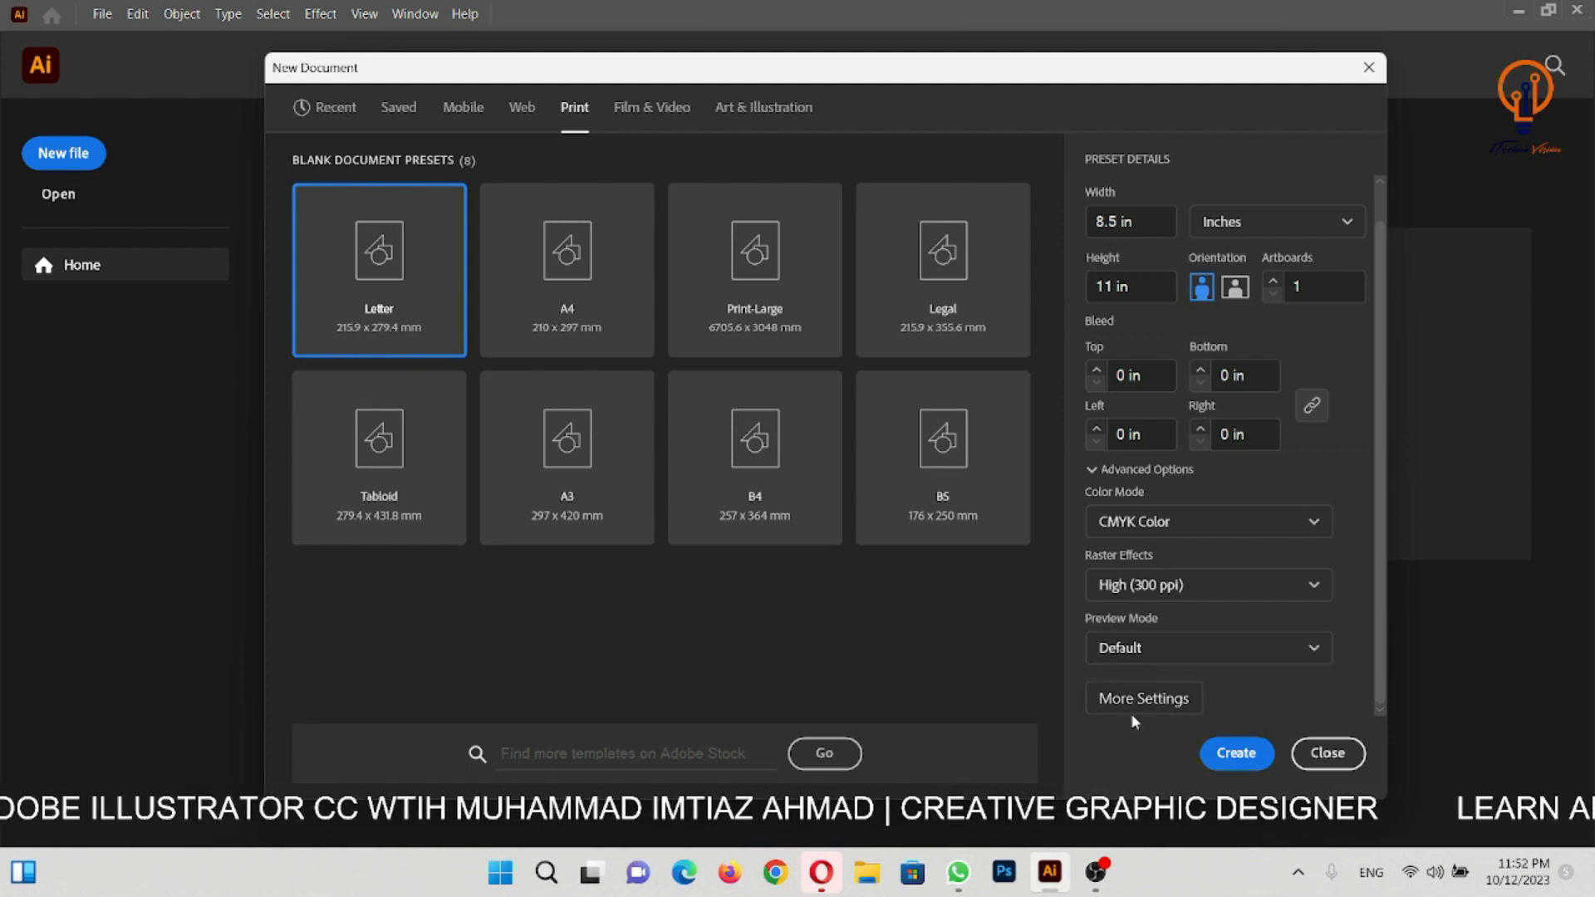
- Open the additional settings for the Letter document and name it Document 1
left_click(1171, 696)
left_click_drag(778, 225, 626, 185)
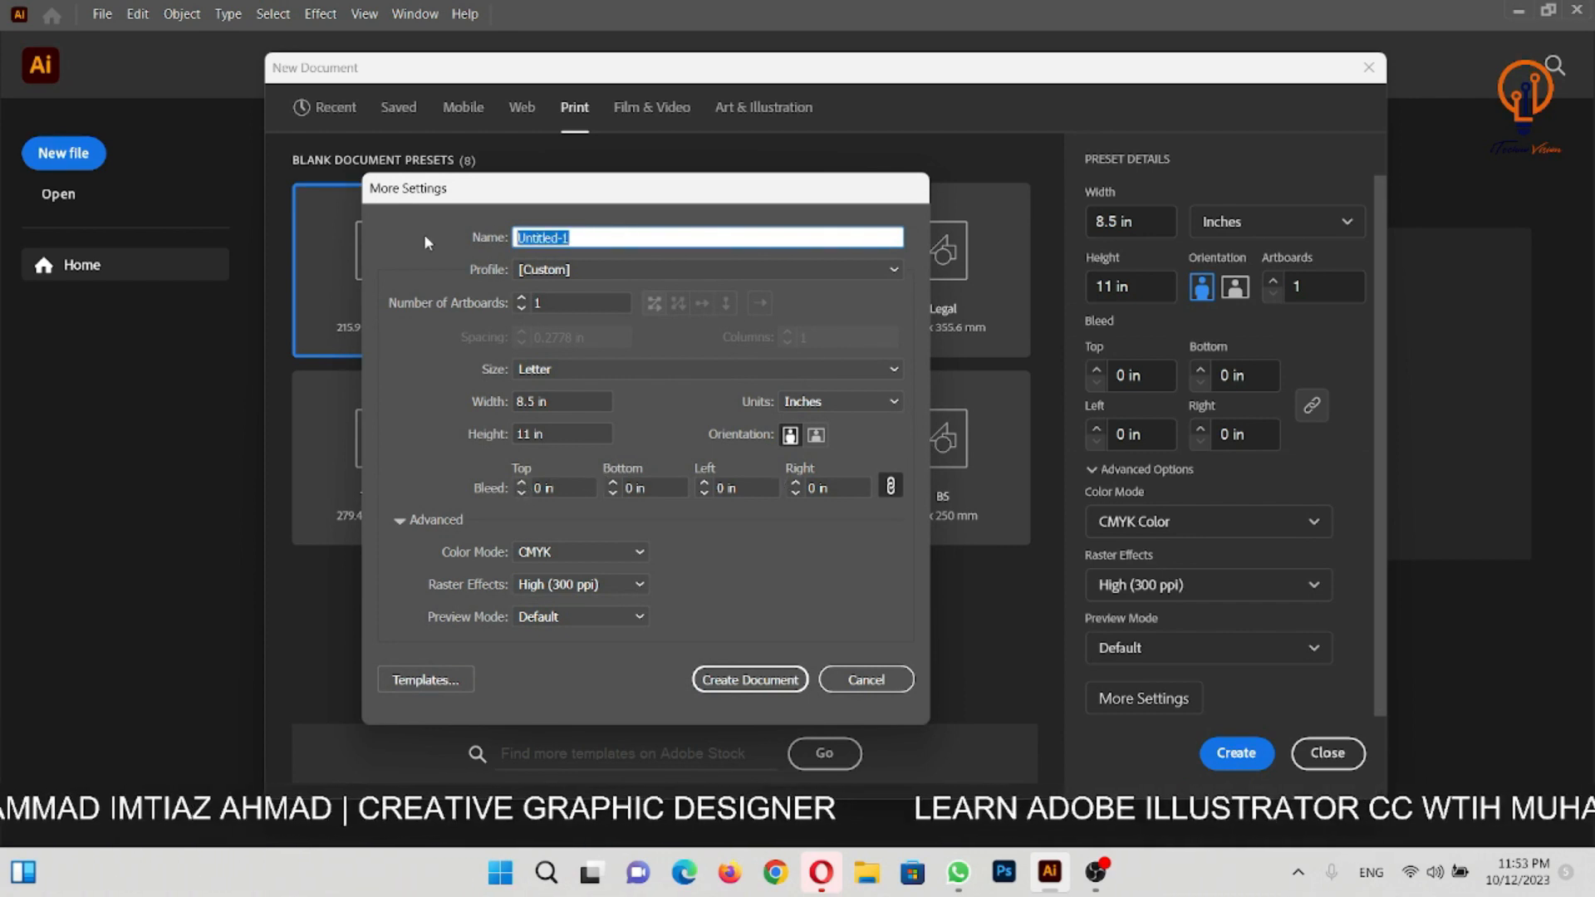
type("Docu")
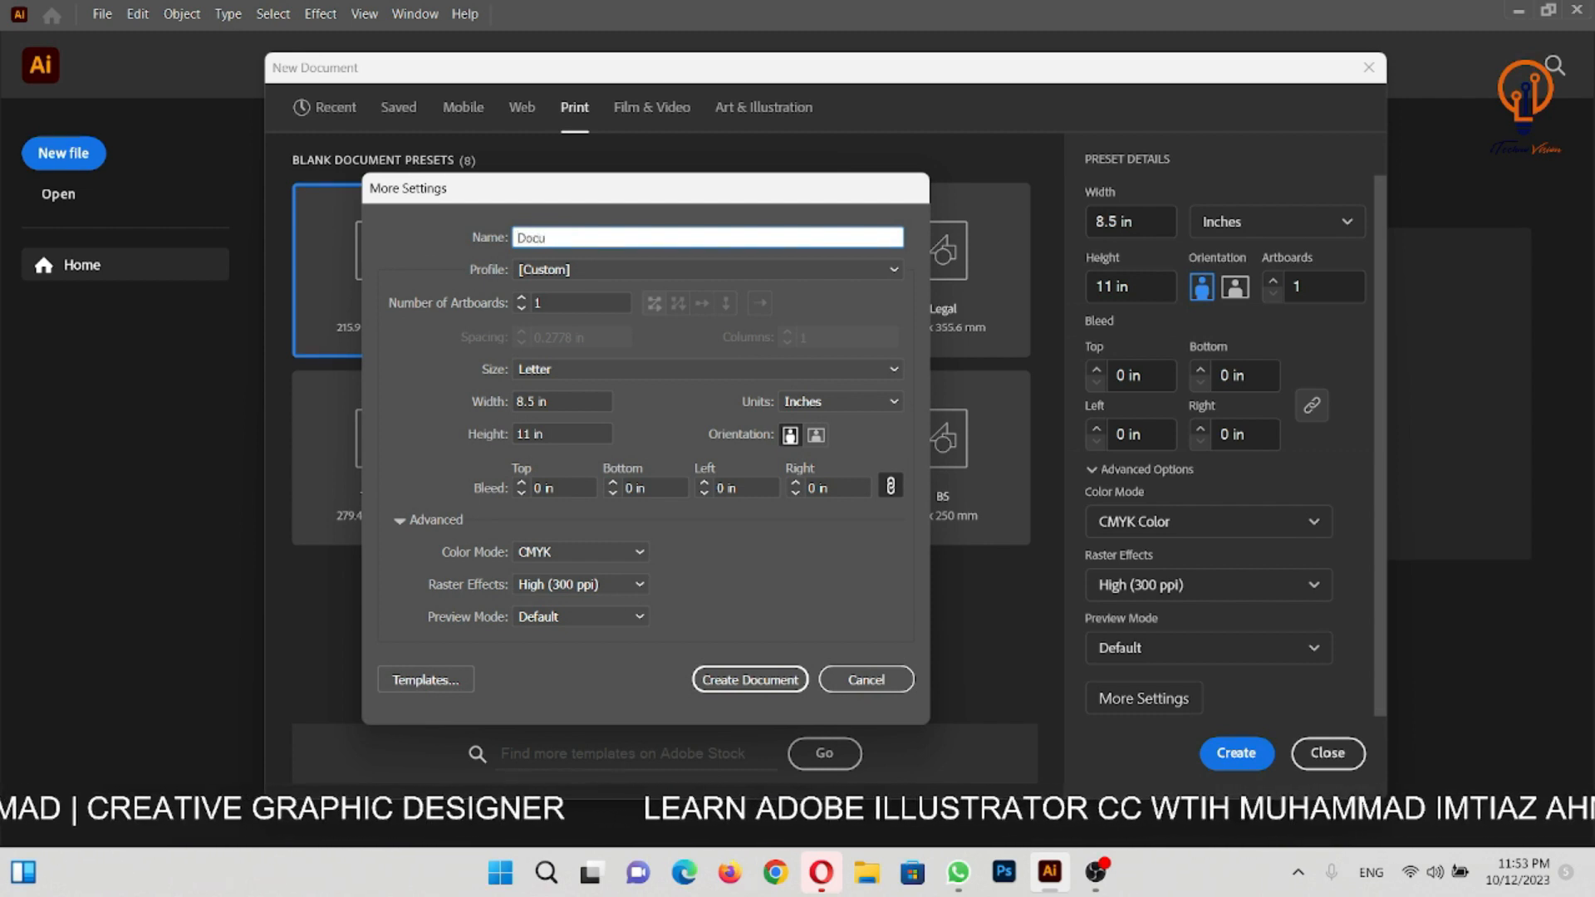
type("ment 1")
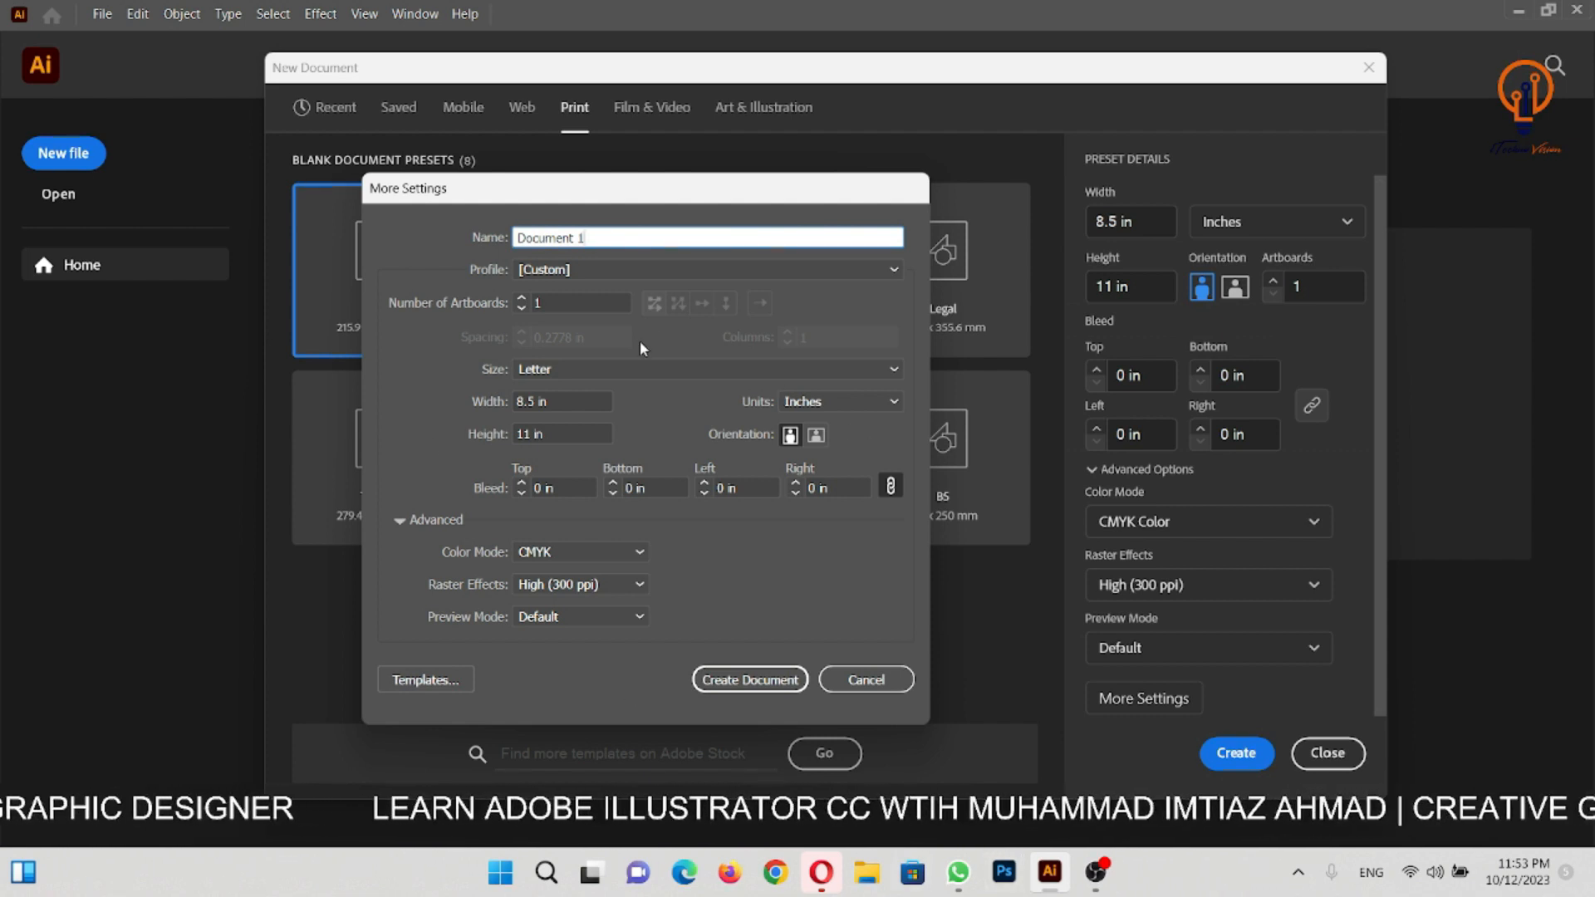
left_click_drag(641, 193, 733, 170)
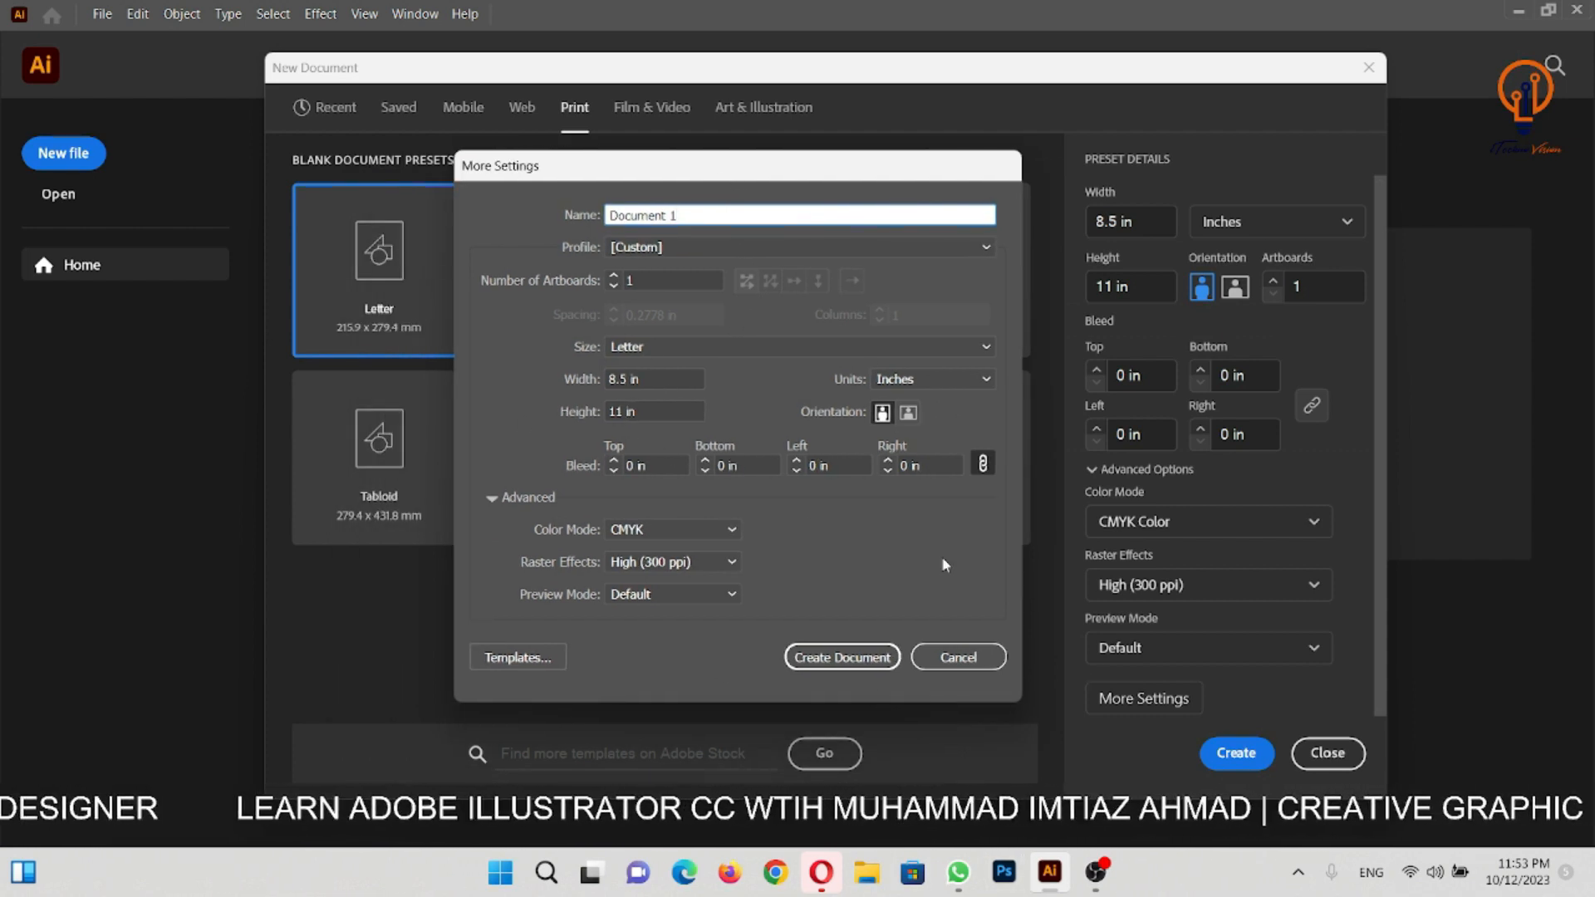
- Check the advanced options in the detailed settings and create the Letter document with CMYK colour and High (300 ppi) raster effects
left_click_drag(680, 216, 605, 237)
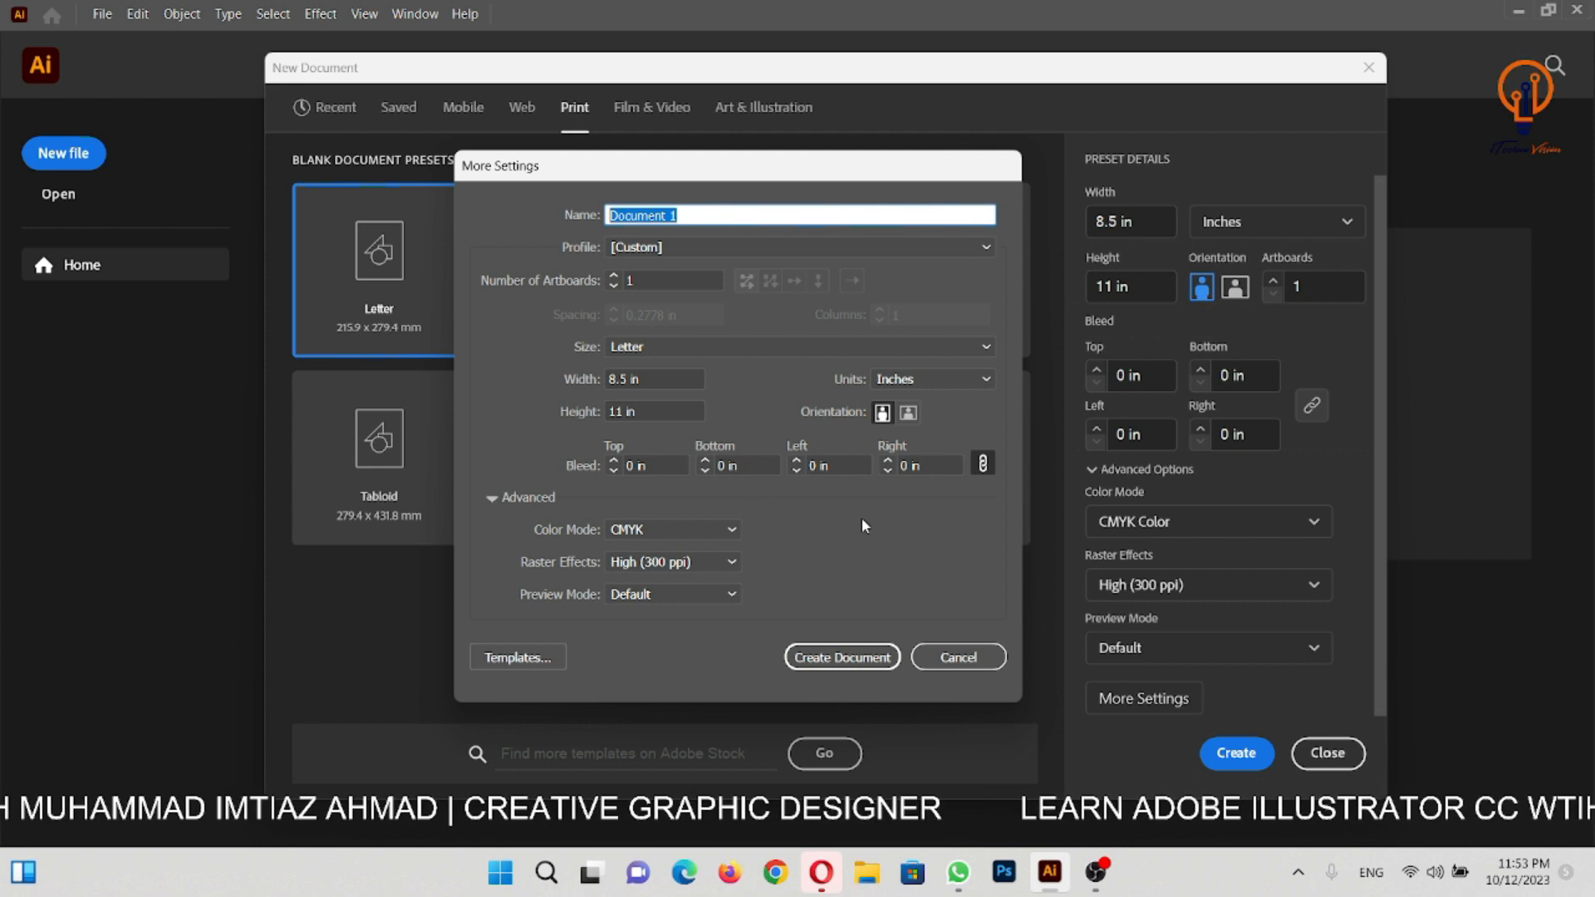
left_click_drag(766, 162, 768, 105)
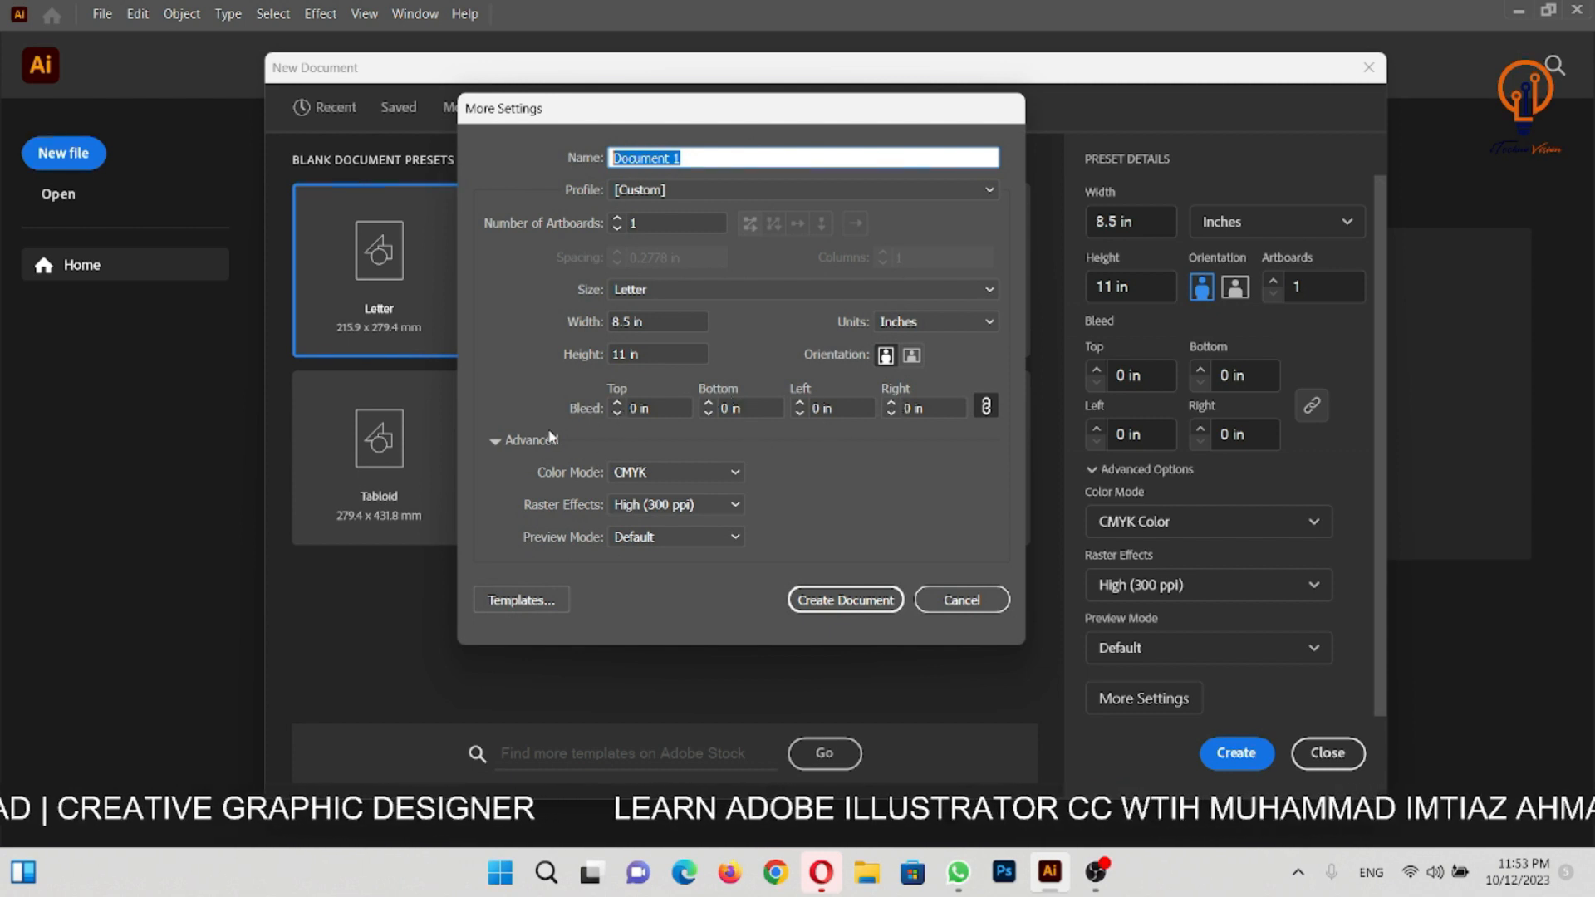
left_click(496, 442)
left_click(496, 442)
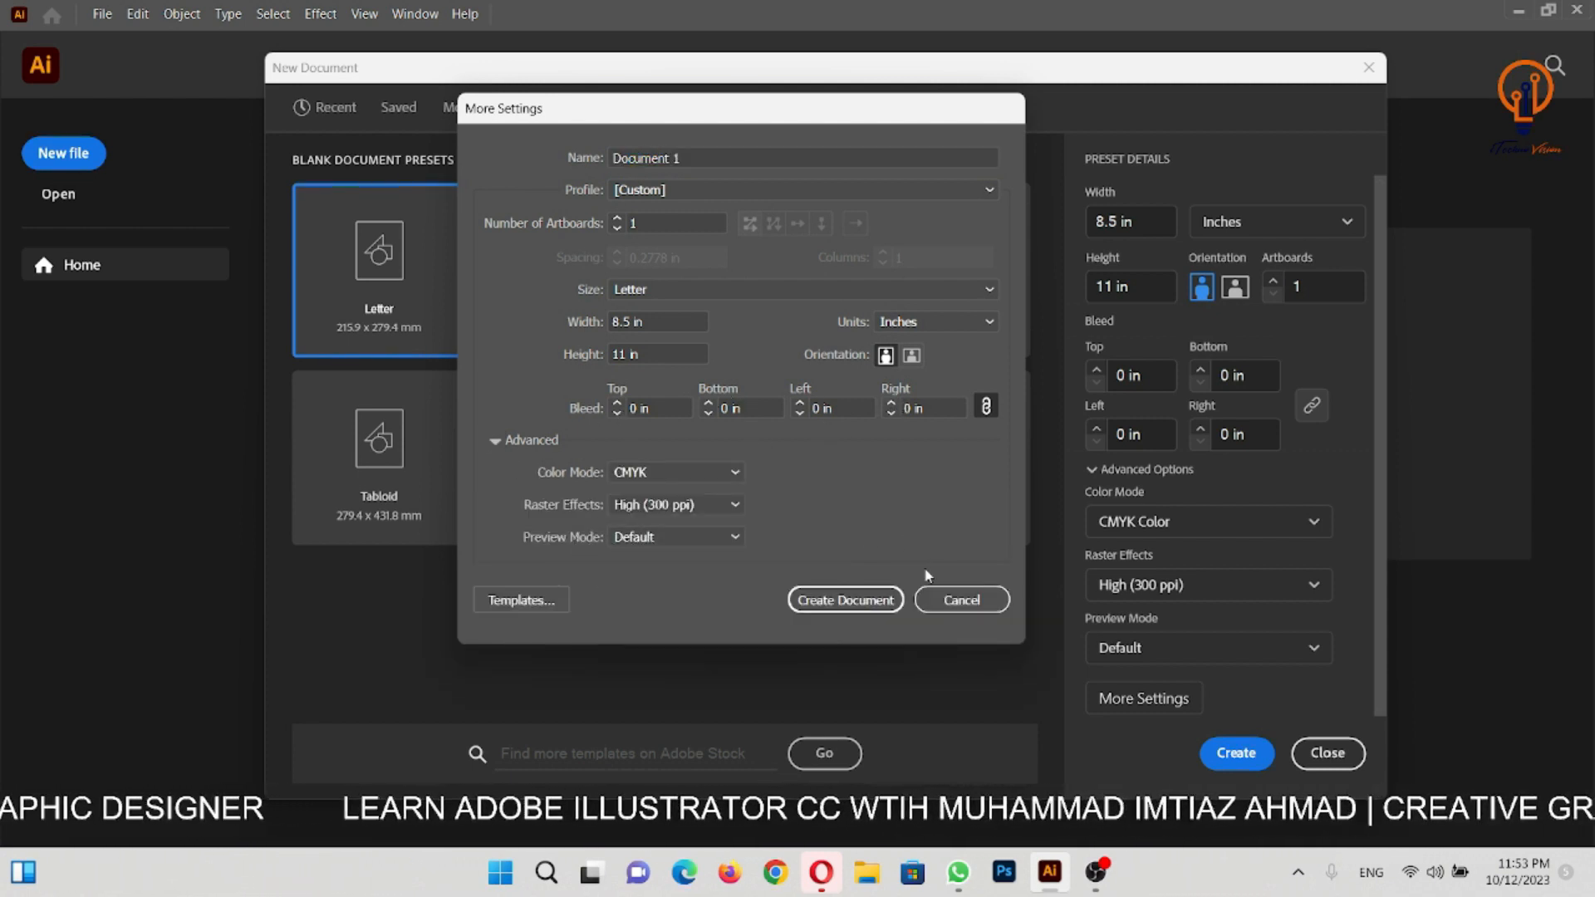
left_click(841, 602)
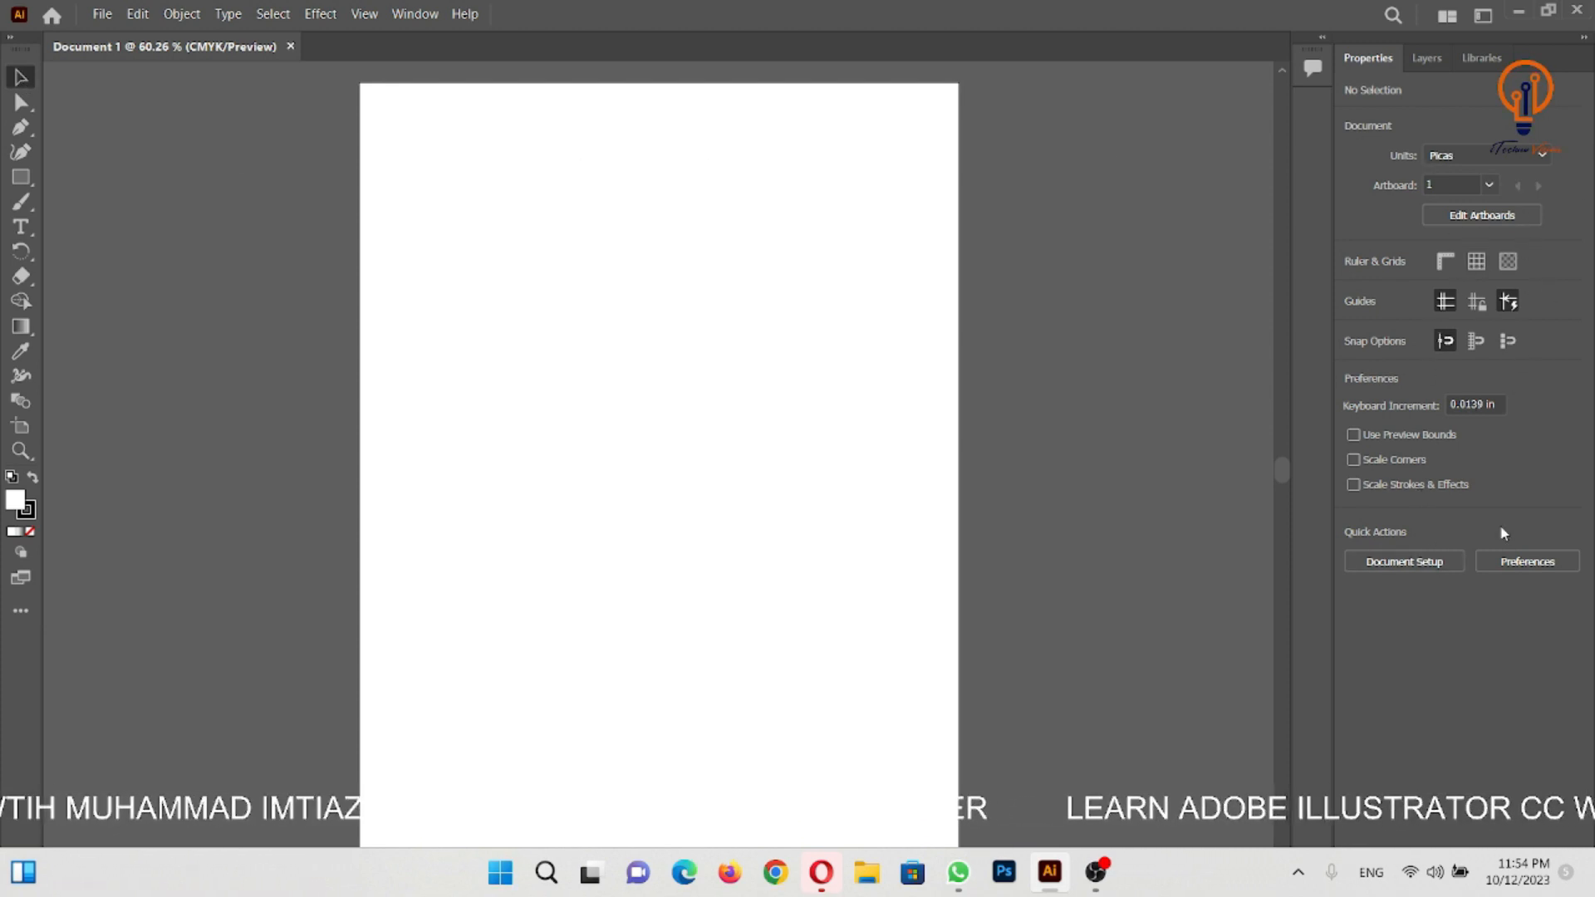
- Activate the Direct Selection, Pen and Type tools in turn and examine the properties each one offers
left_click(22, 103)
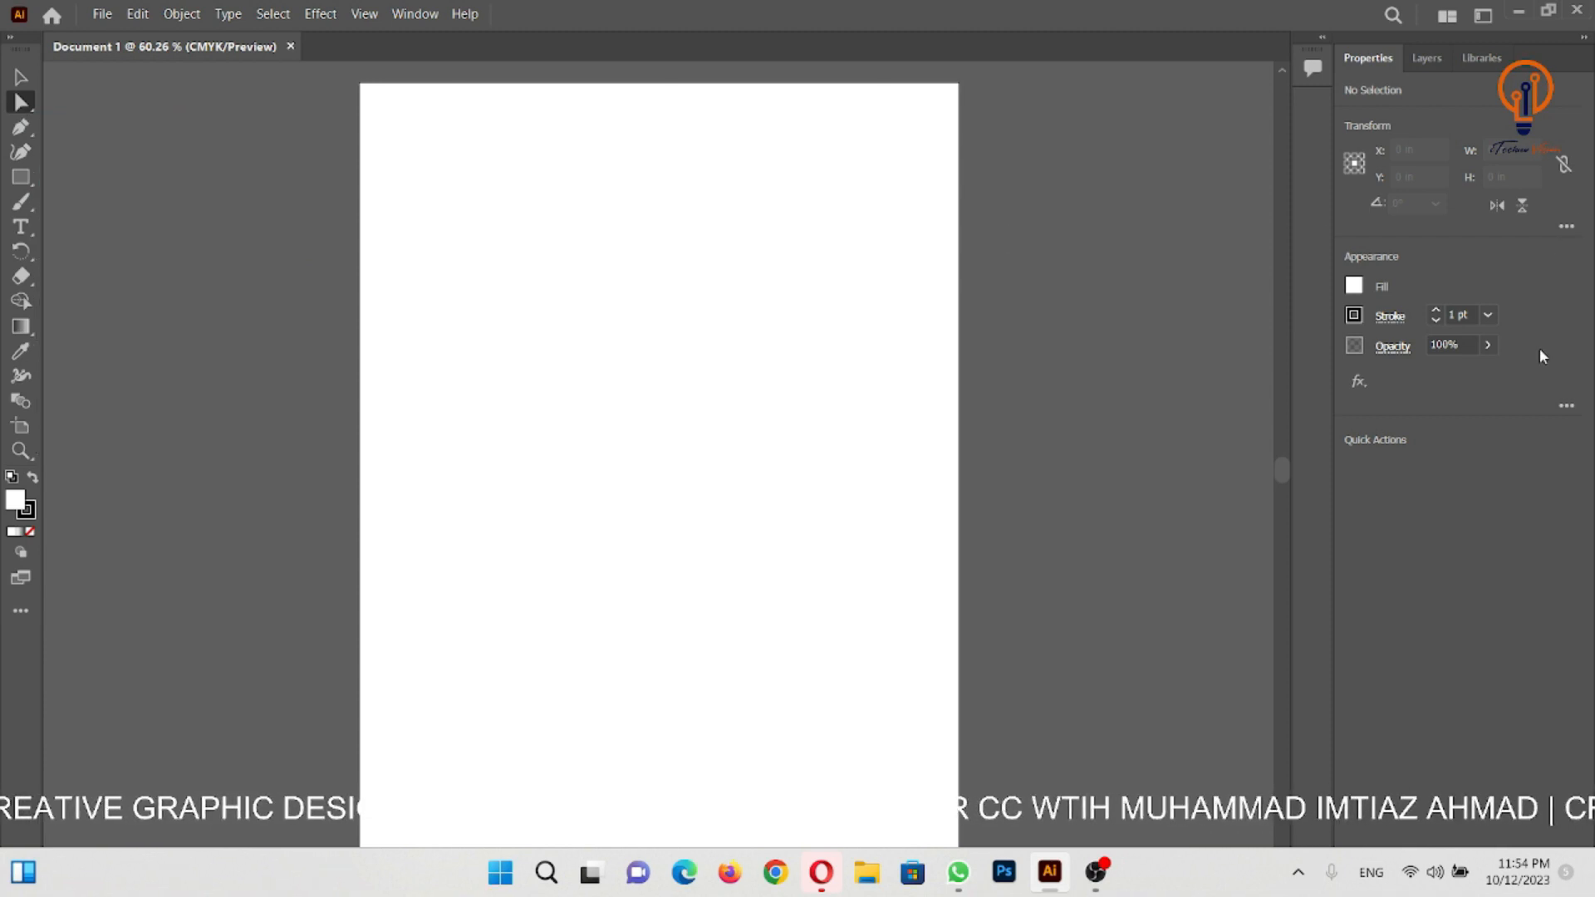
left_click(18, 127)
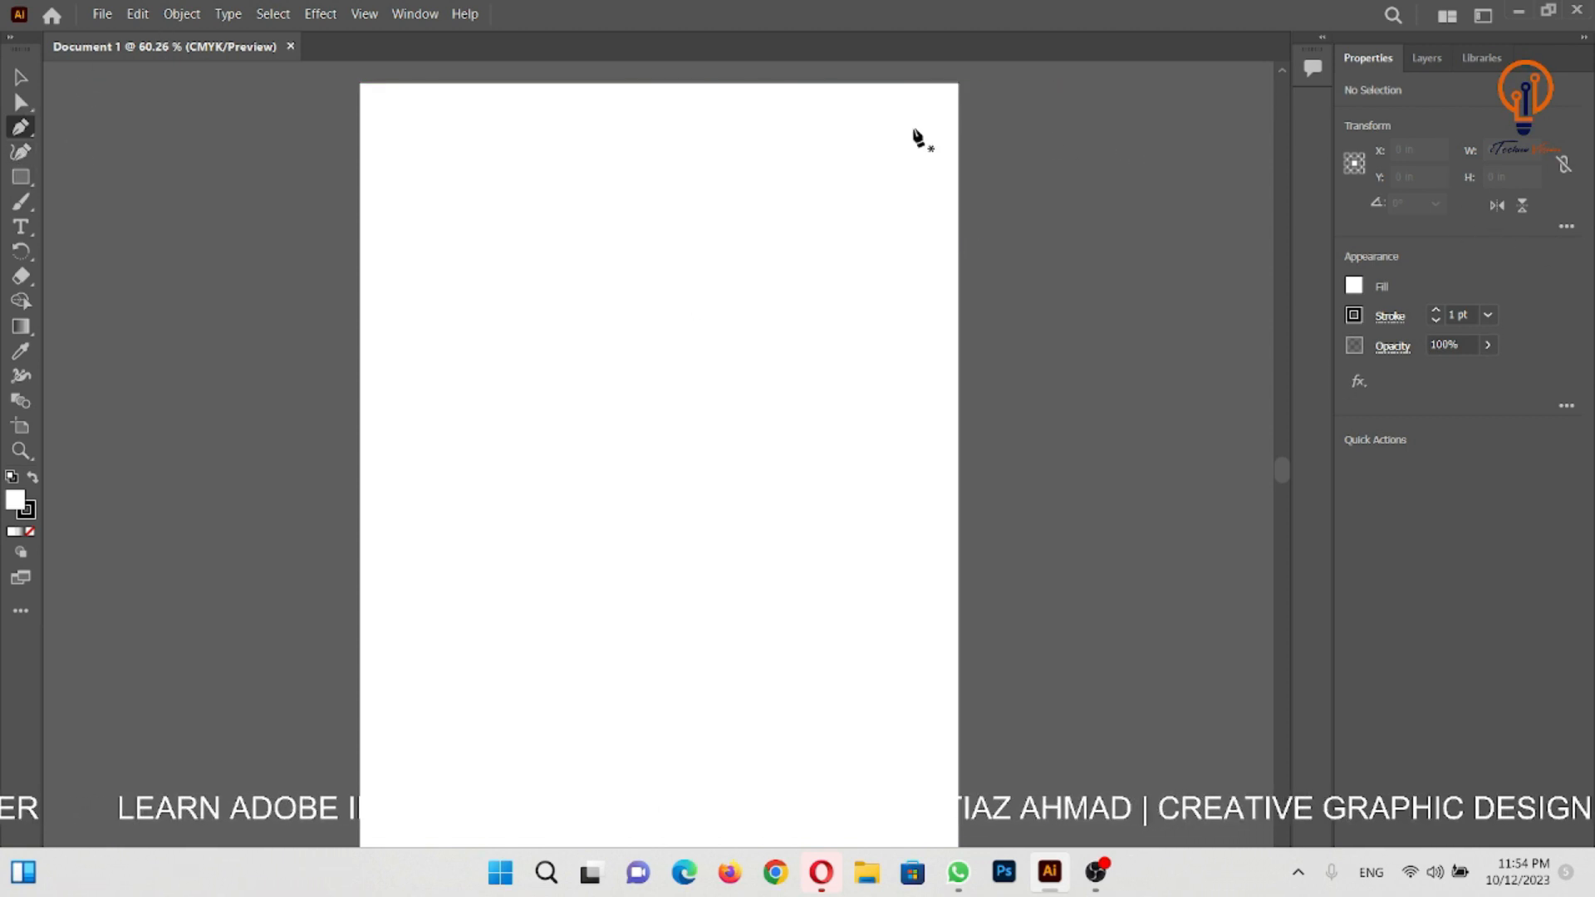
left_click(22, 228)
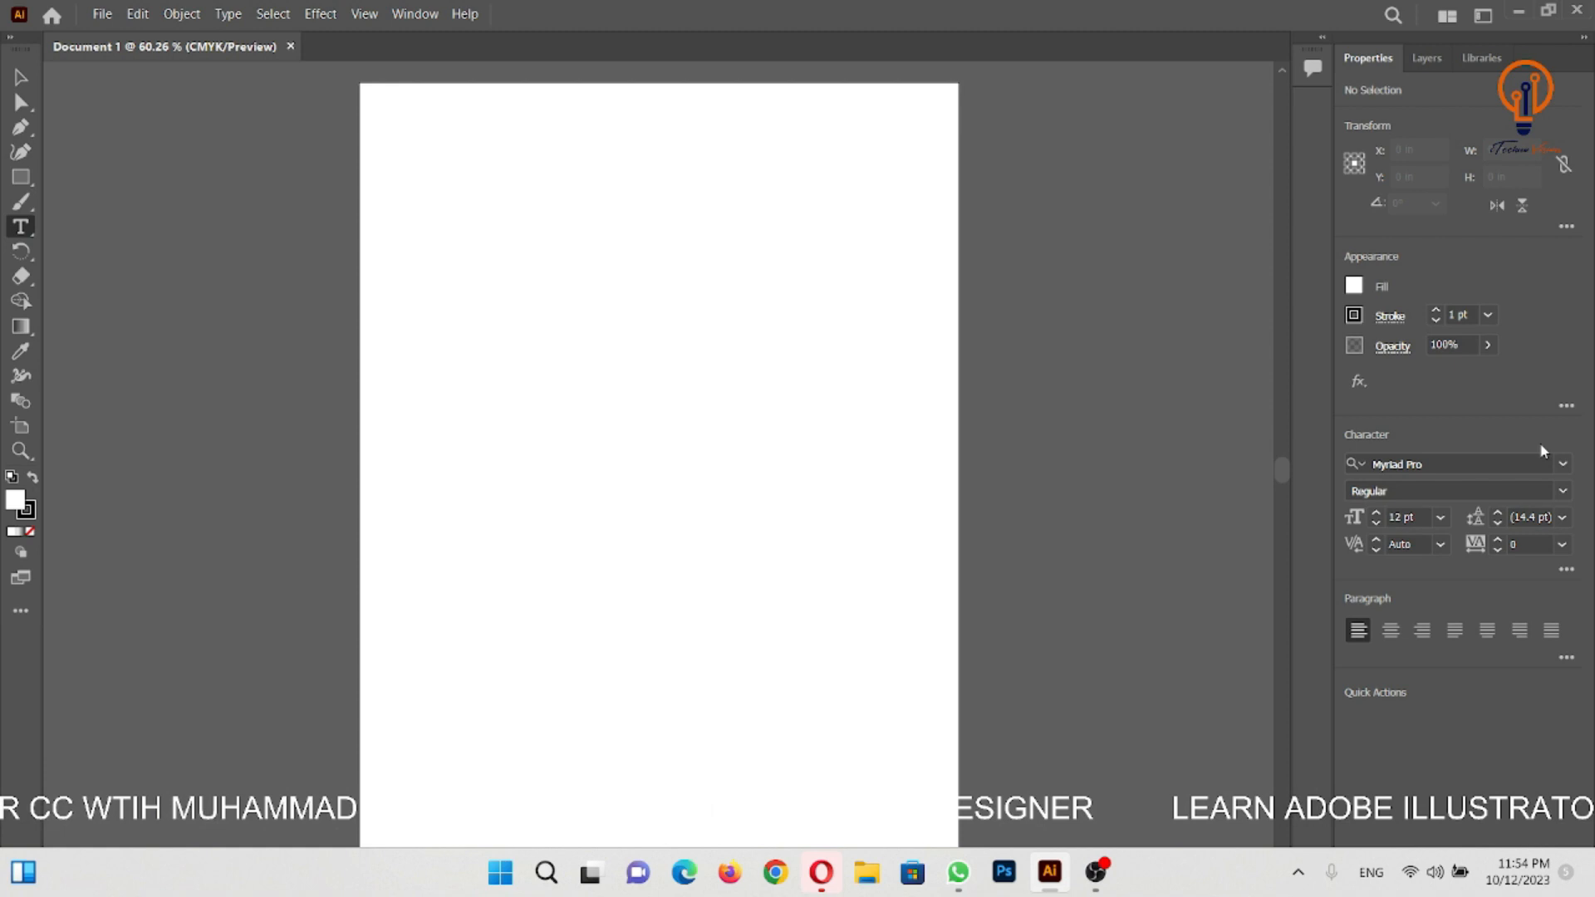
- Place a Lorem ipsum placeholder text in the upper-left area of the artboard and leave it deselected
left_click(449, 294)
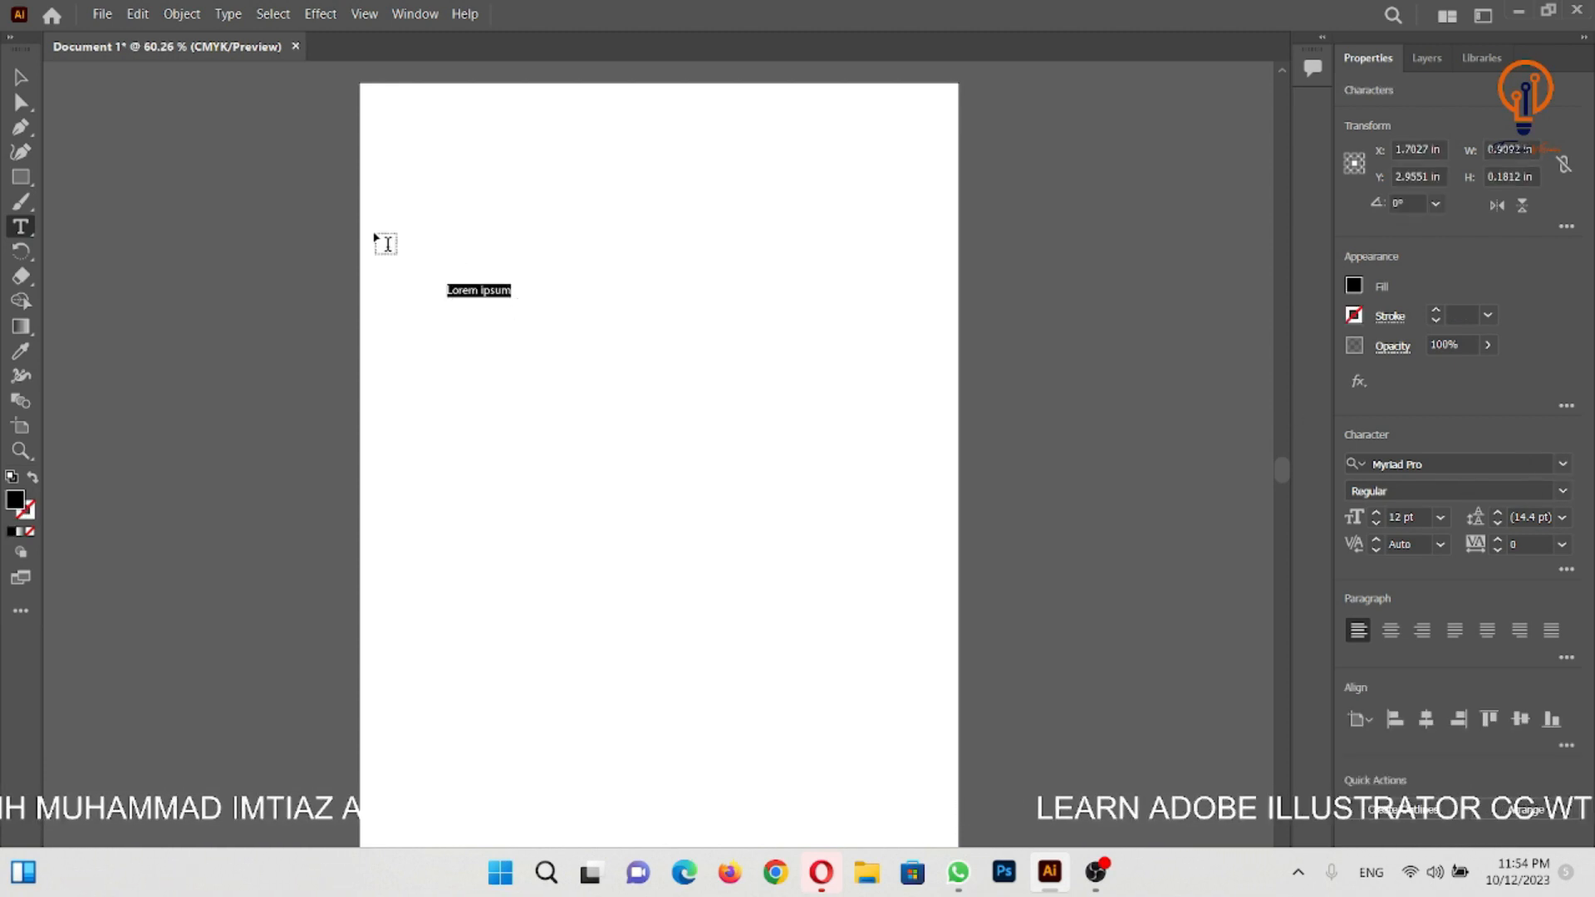
key("Escape")
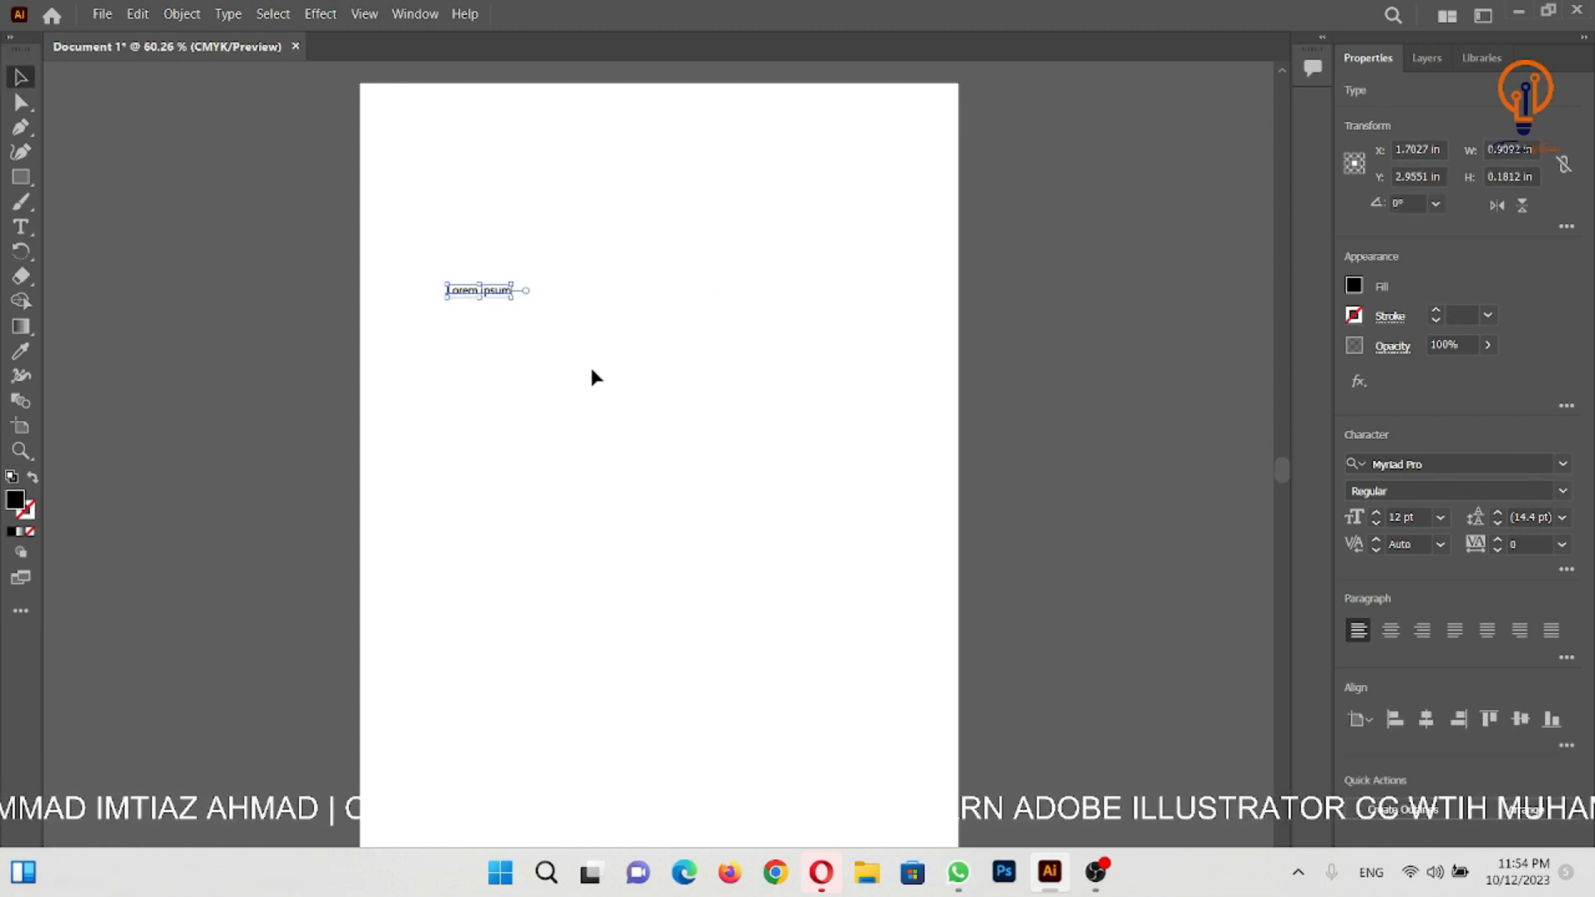
left_click(652, 377)
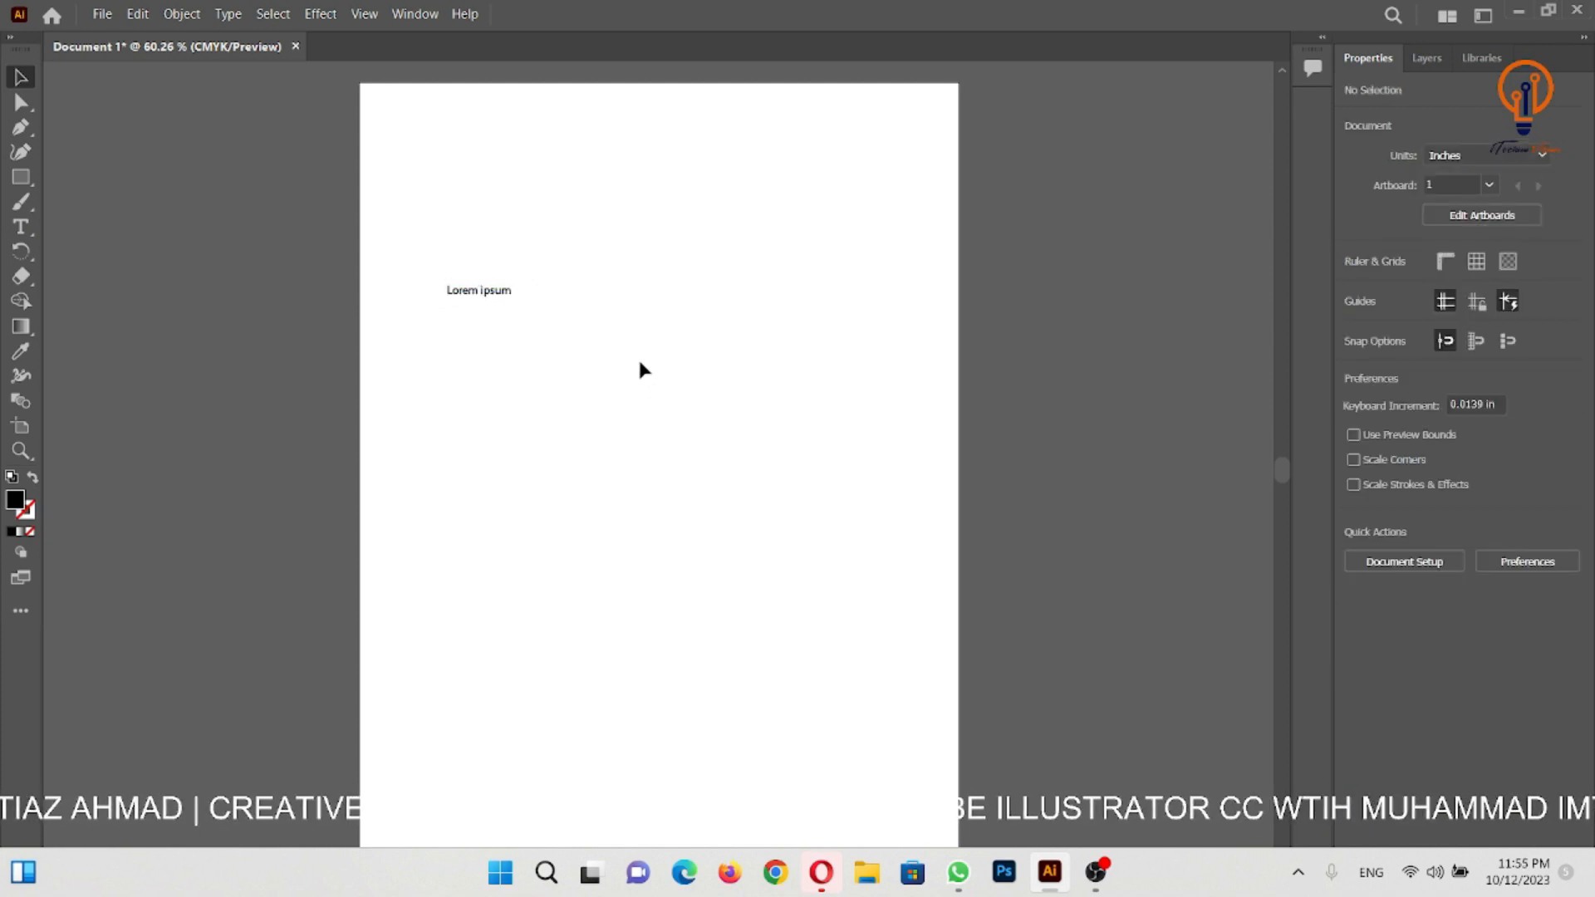
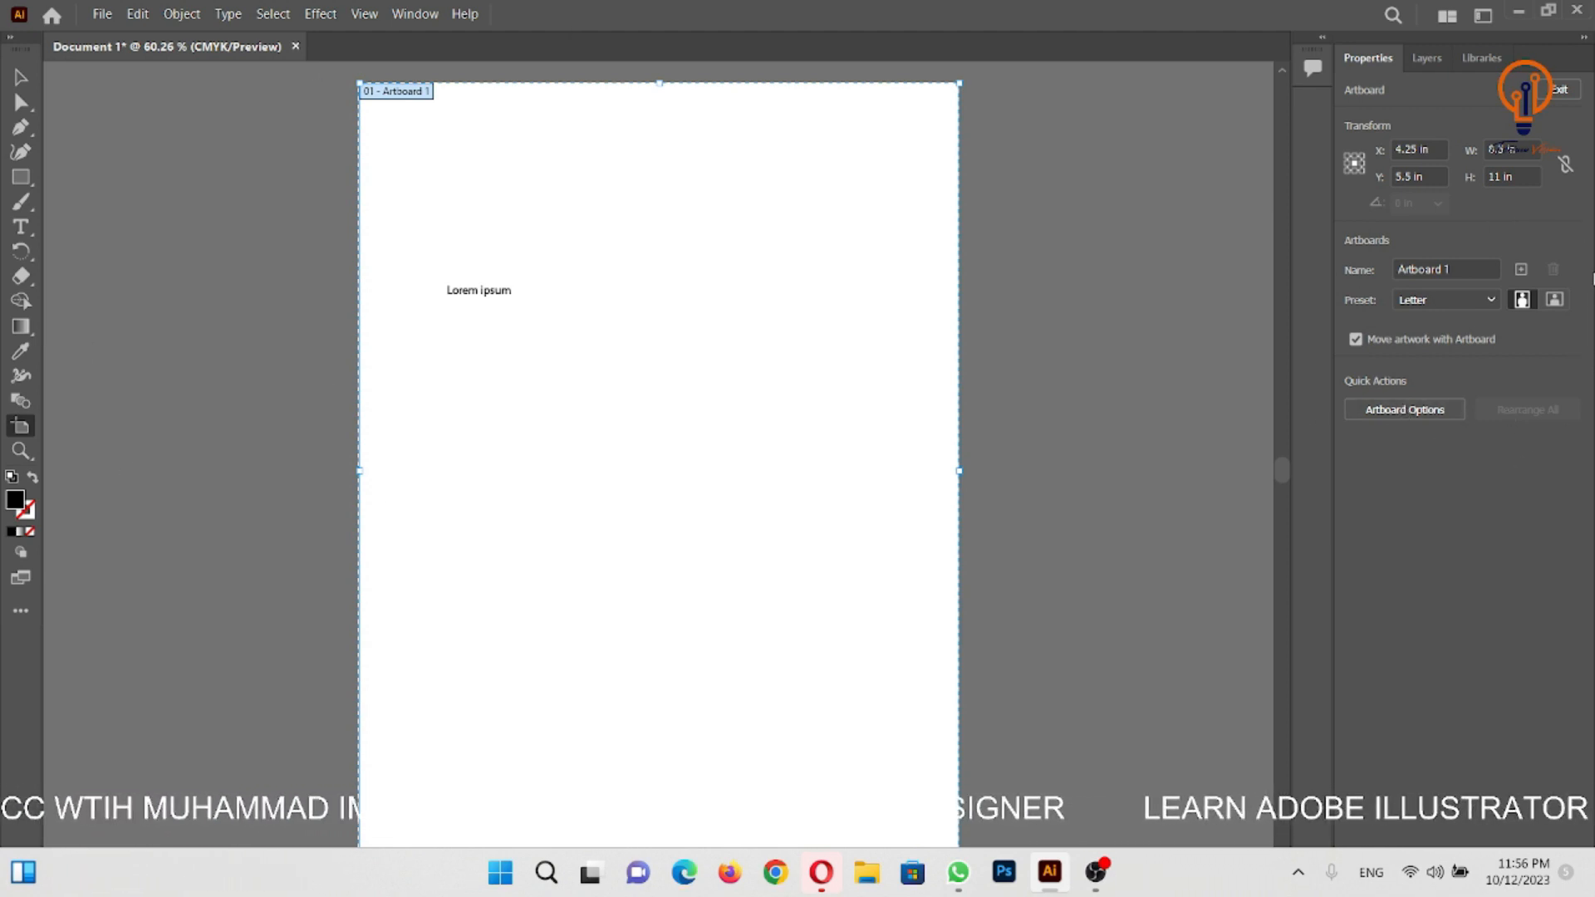
- Review the detailed options of Artboard 1 without changing them and leave artboard editing
left_click(1428, 414)
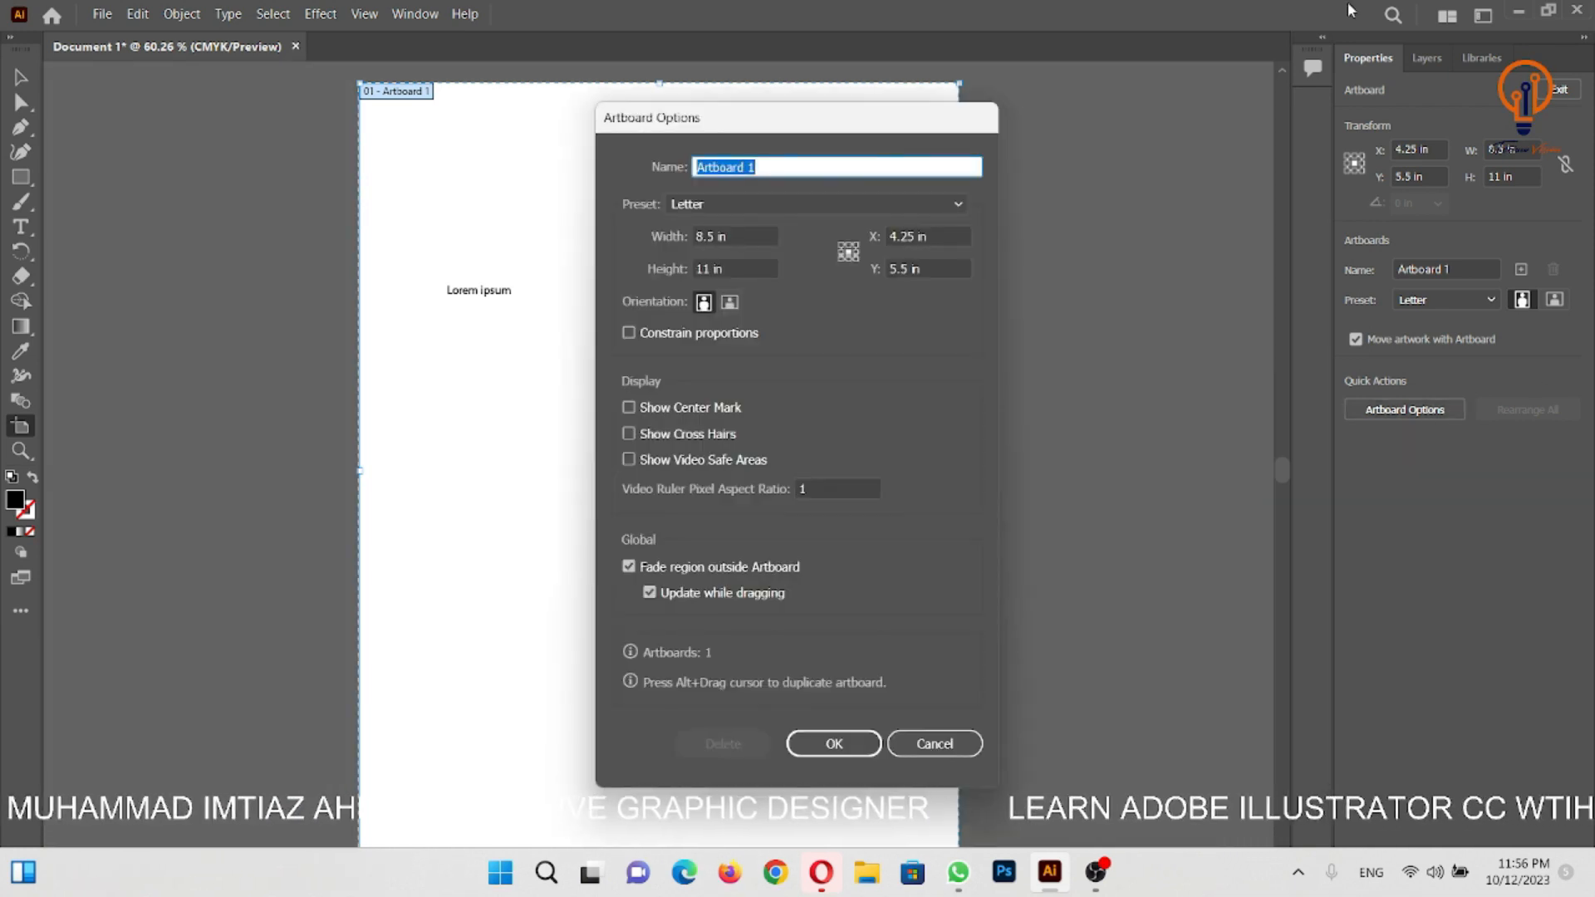
left_click(927, 745)
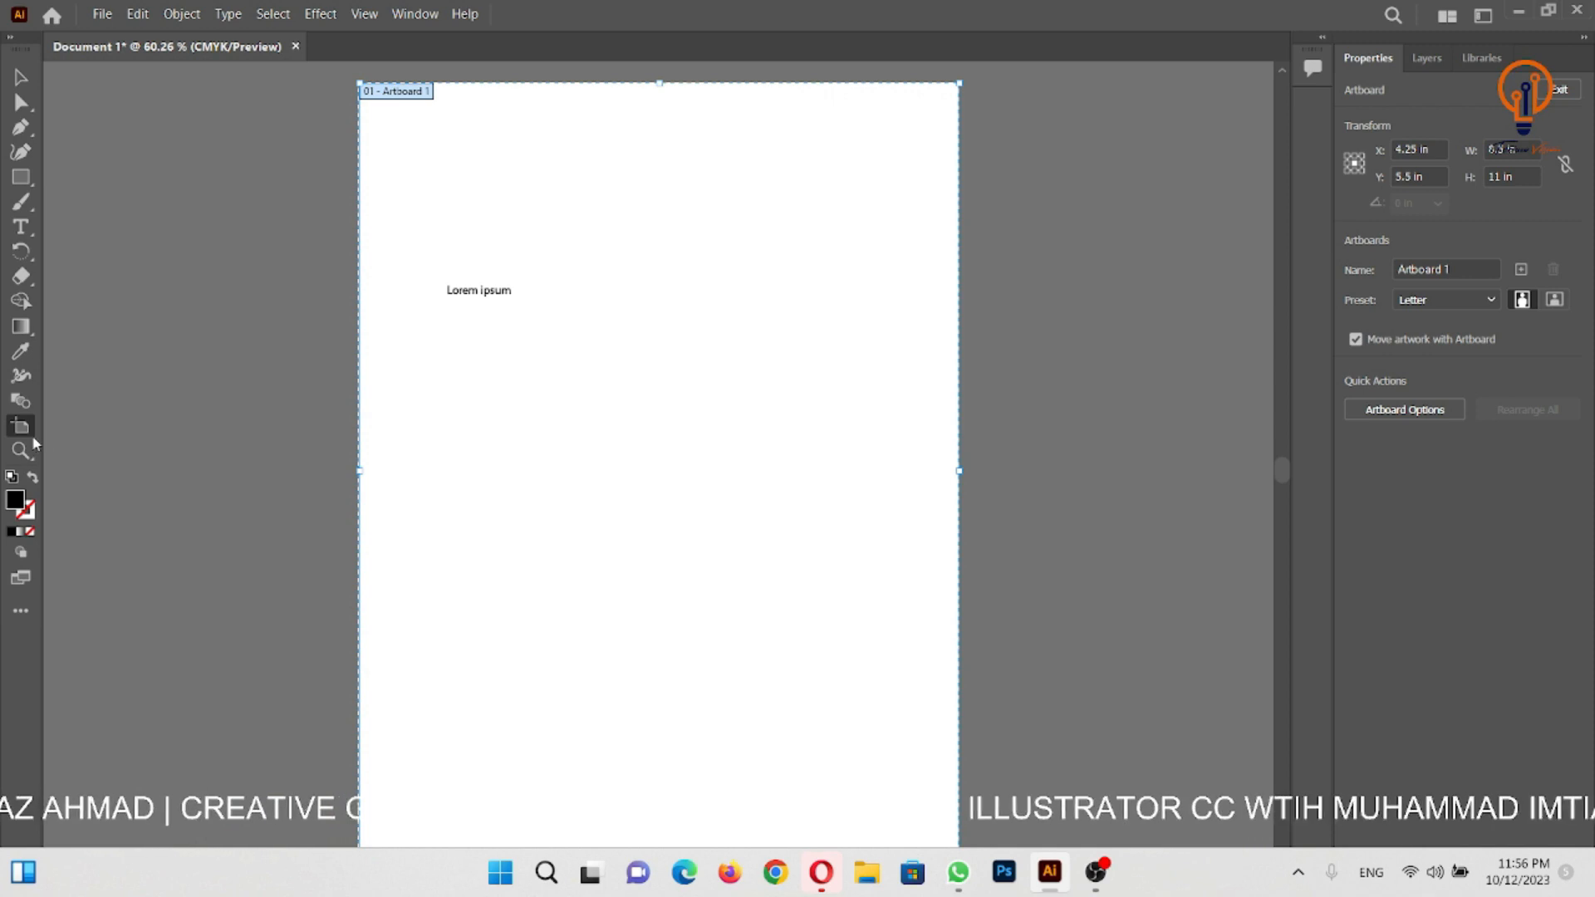
left_click(20, 78)
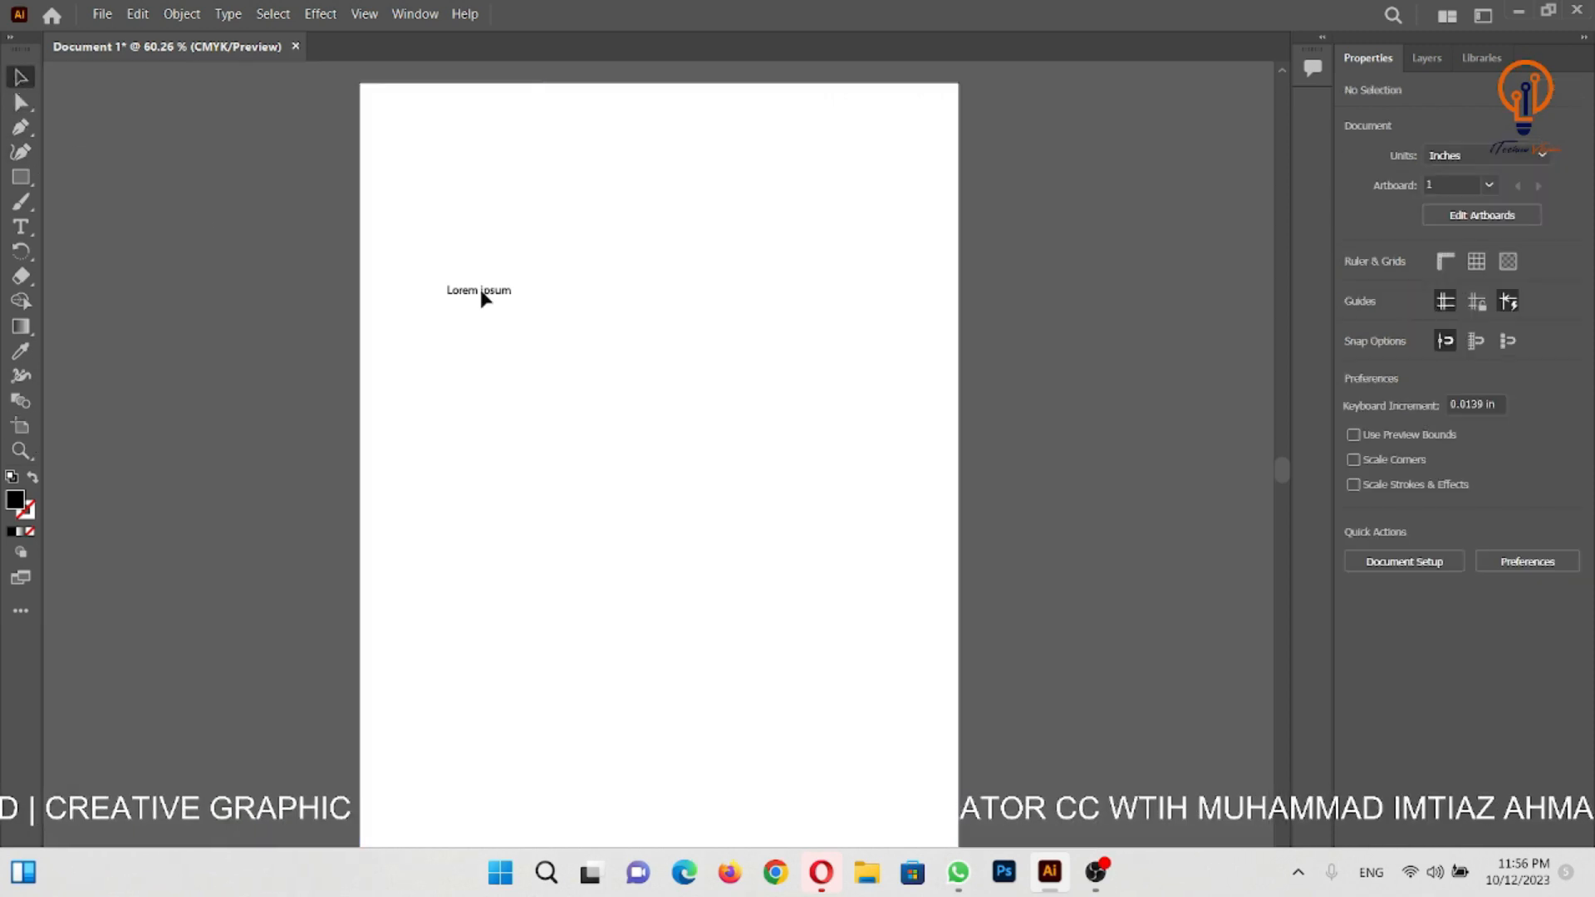
- Add two new Letter artboards beside Artboard 1, leave artboard editing and bring all three artboards into view
left_click(21, 429)
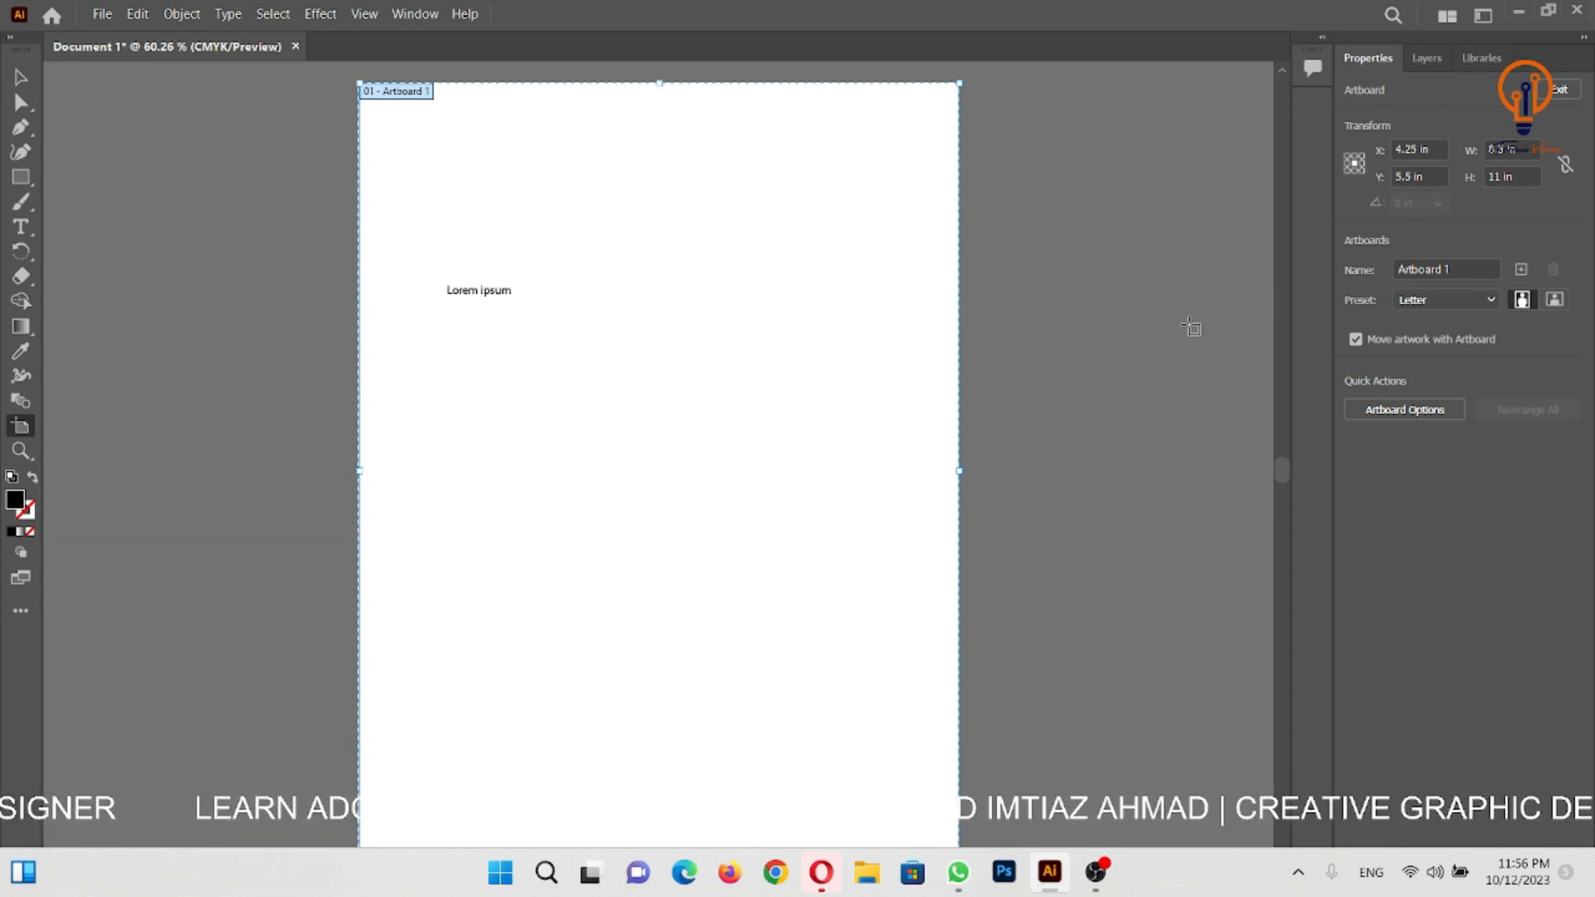
left_click(1489, 268)
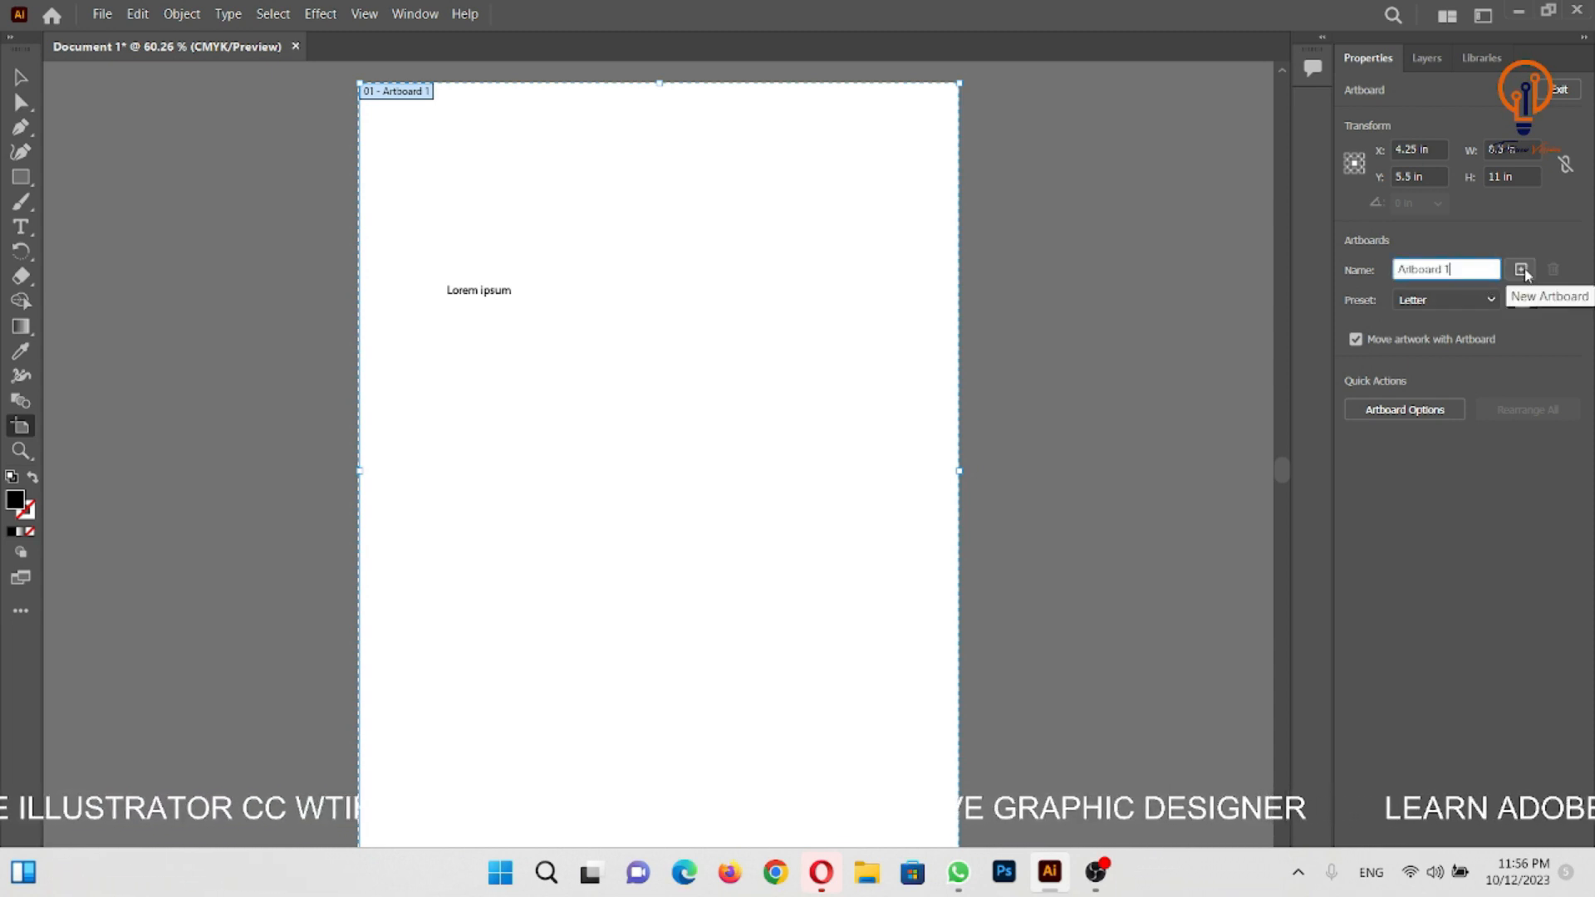
left_click(1521, 270)
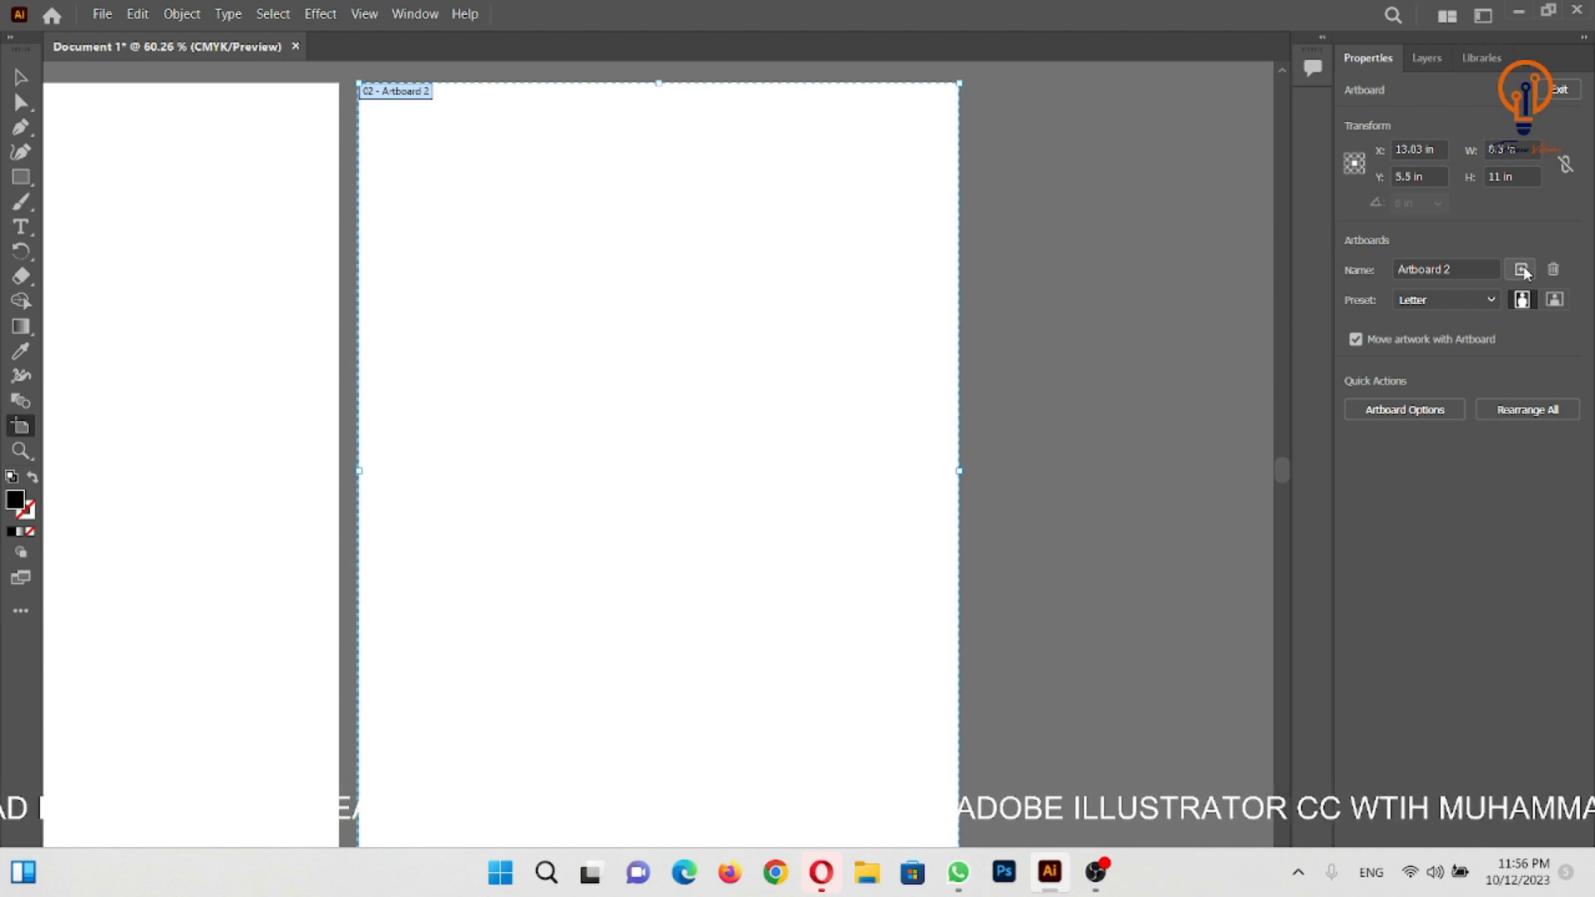
left_click(1522, 271)
left_click(1559, 89)
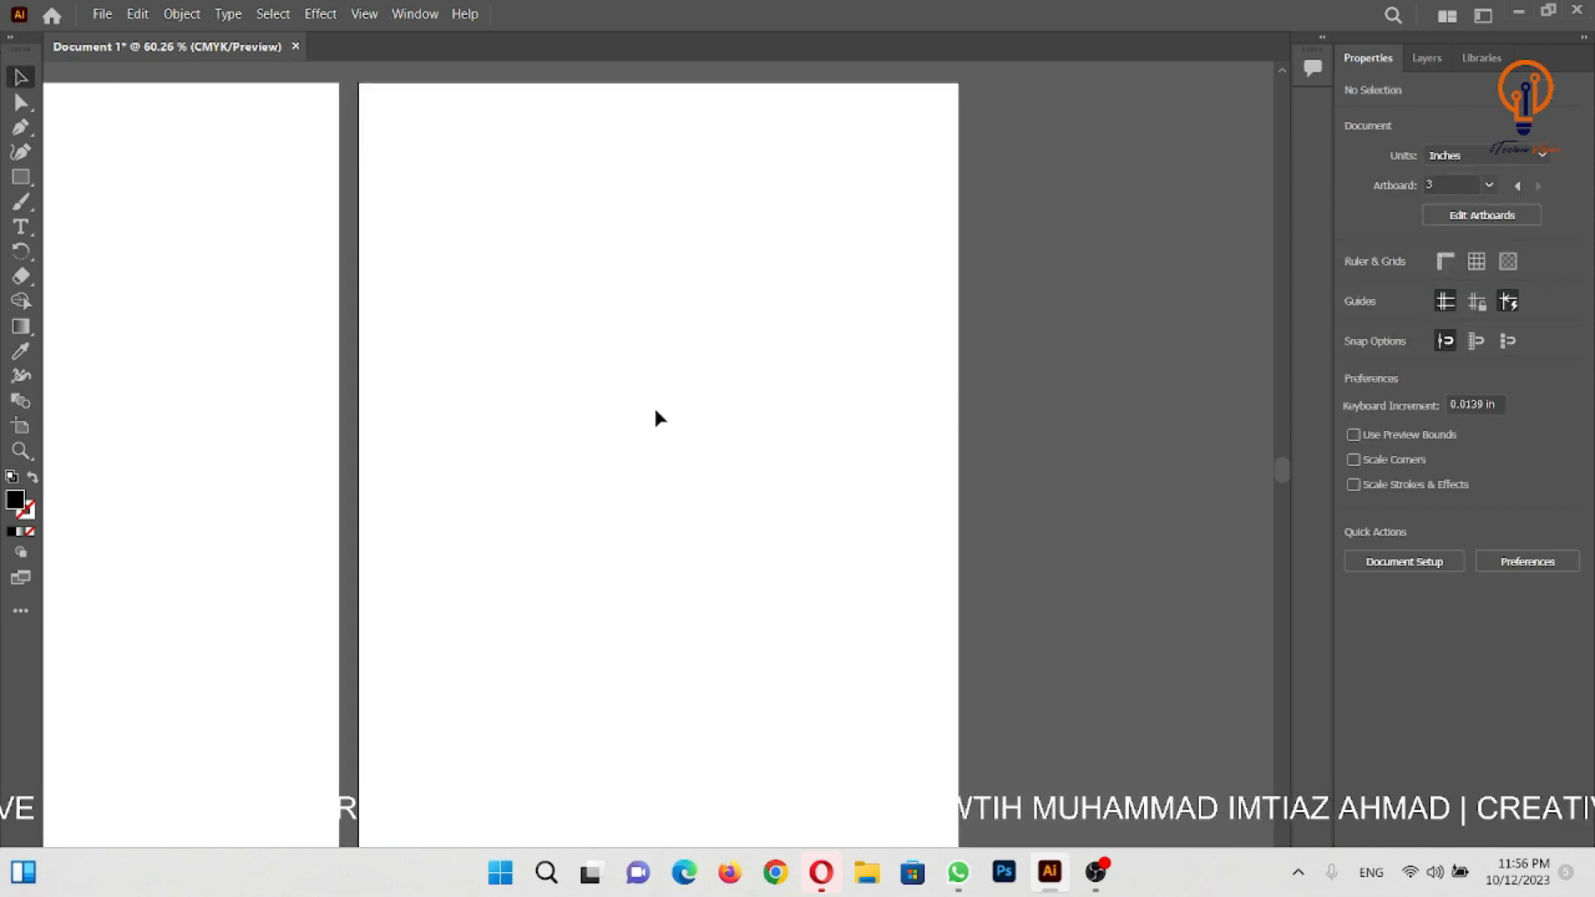
key("z")
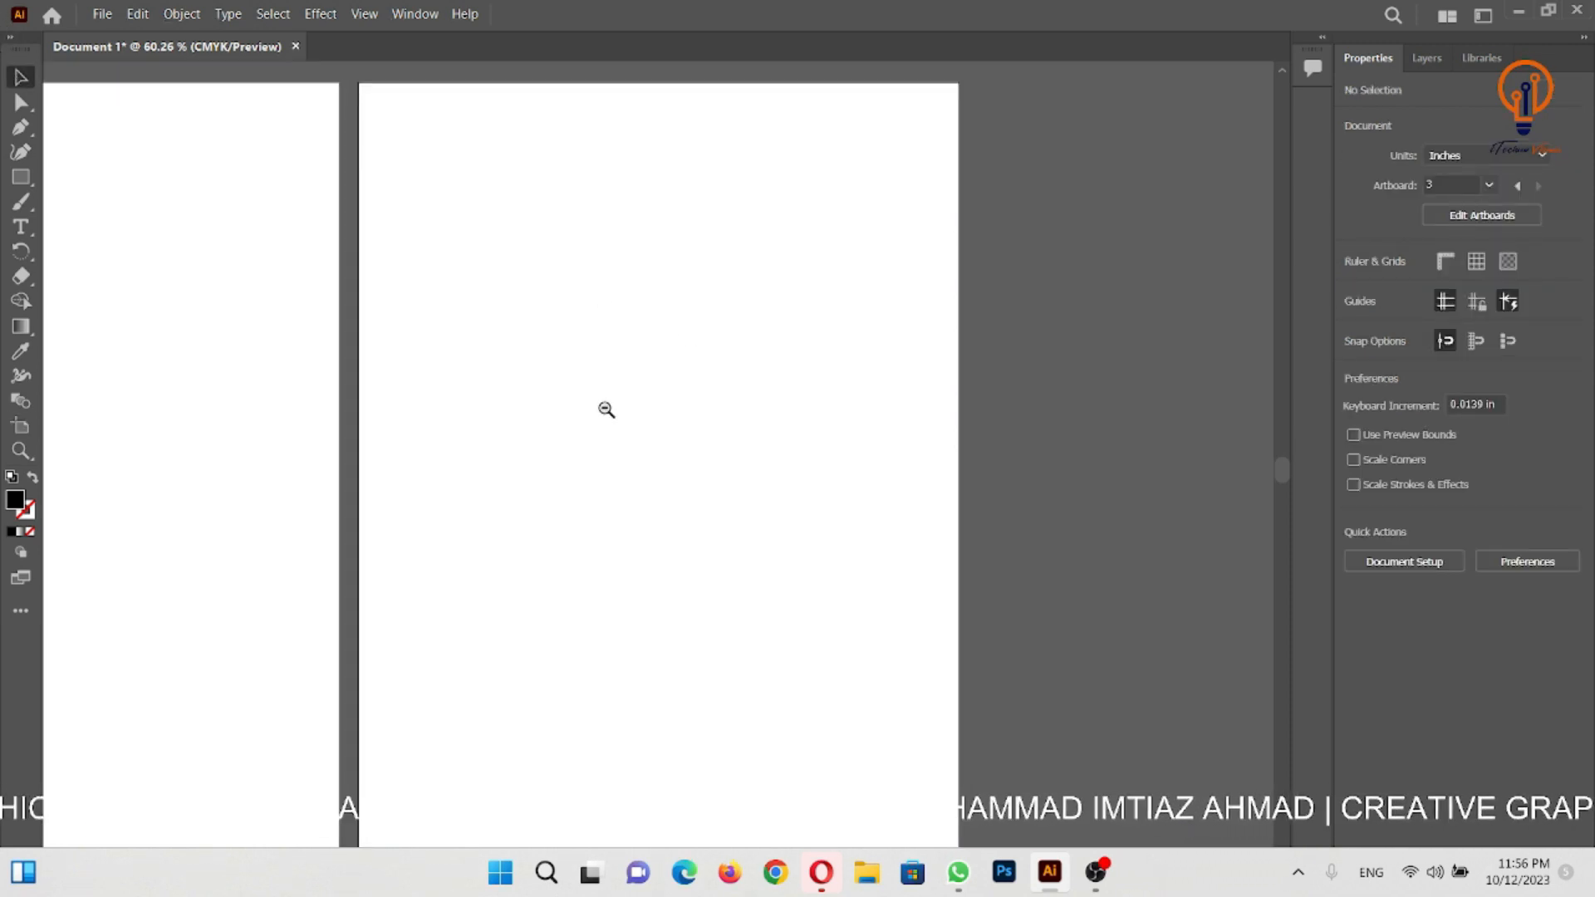
left_click(605, 410, "alt")
left_click(597, 411, "alt")
left_click_drag(587, 491, 833, 385)
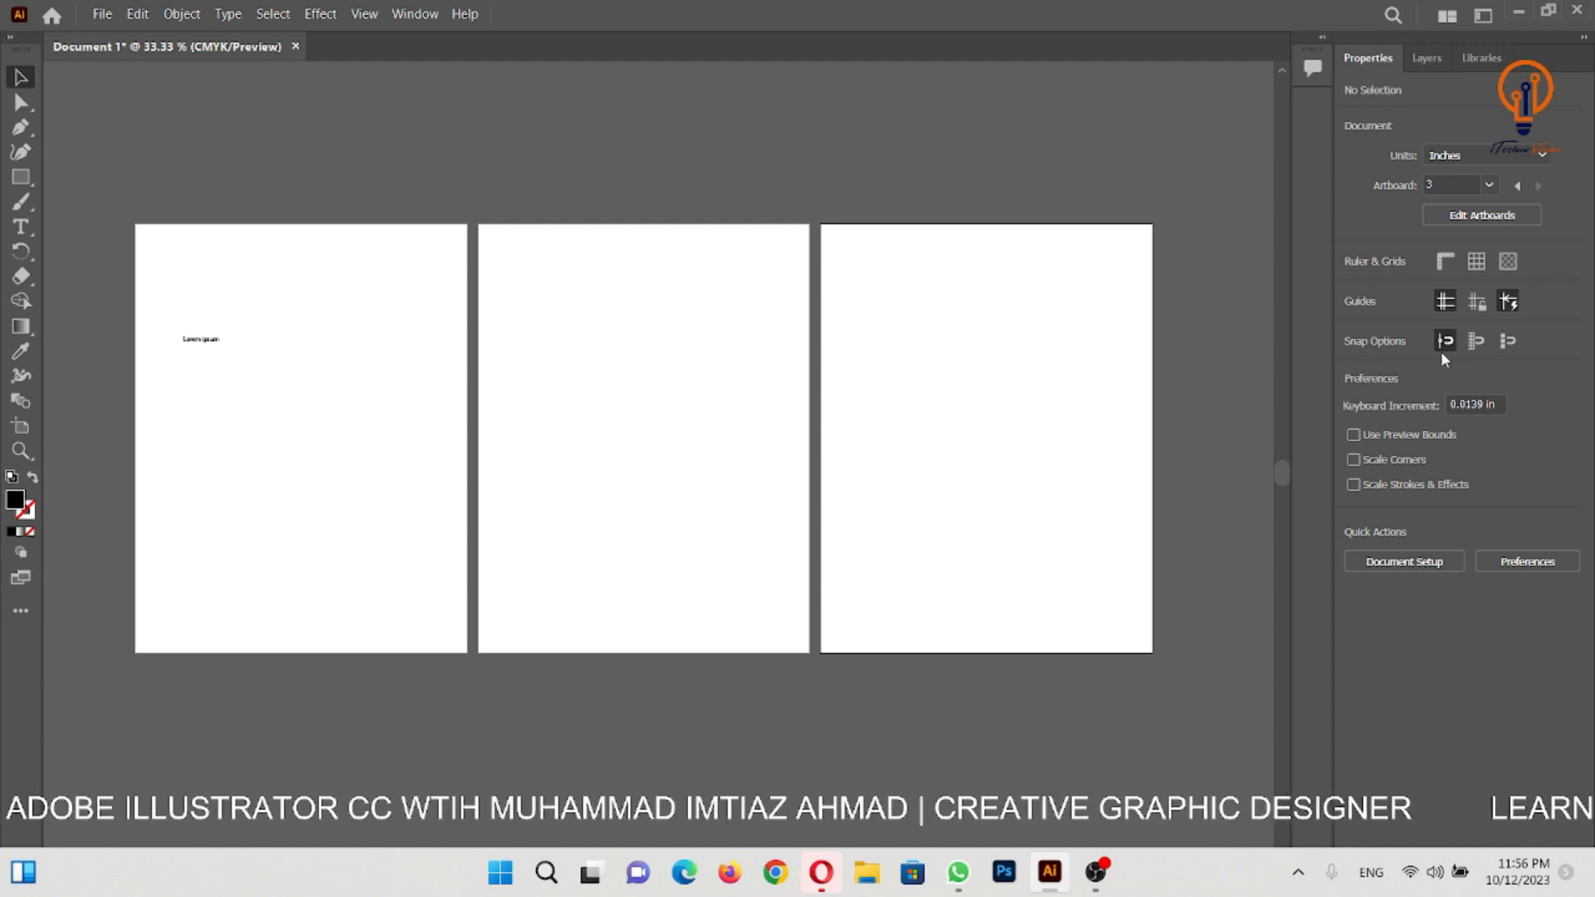
- Delete Artboard 3 and Artboard 2, keeping only the artboard with the Lorem ipsum text, and leave artboard editing
key("shift+o")
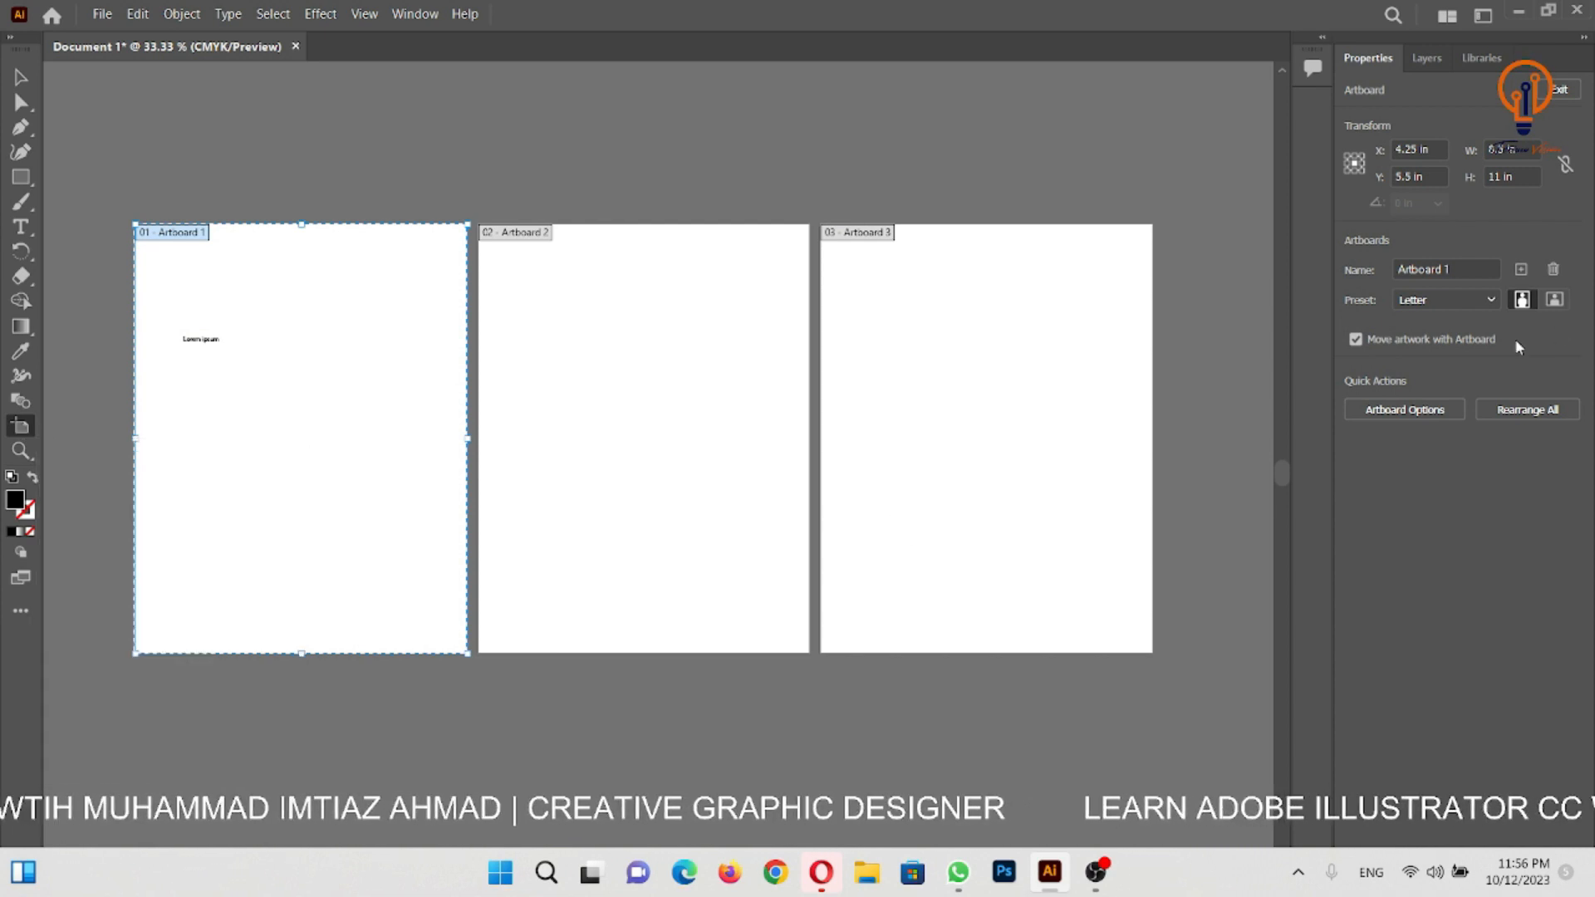
left_click(981, 310)
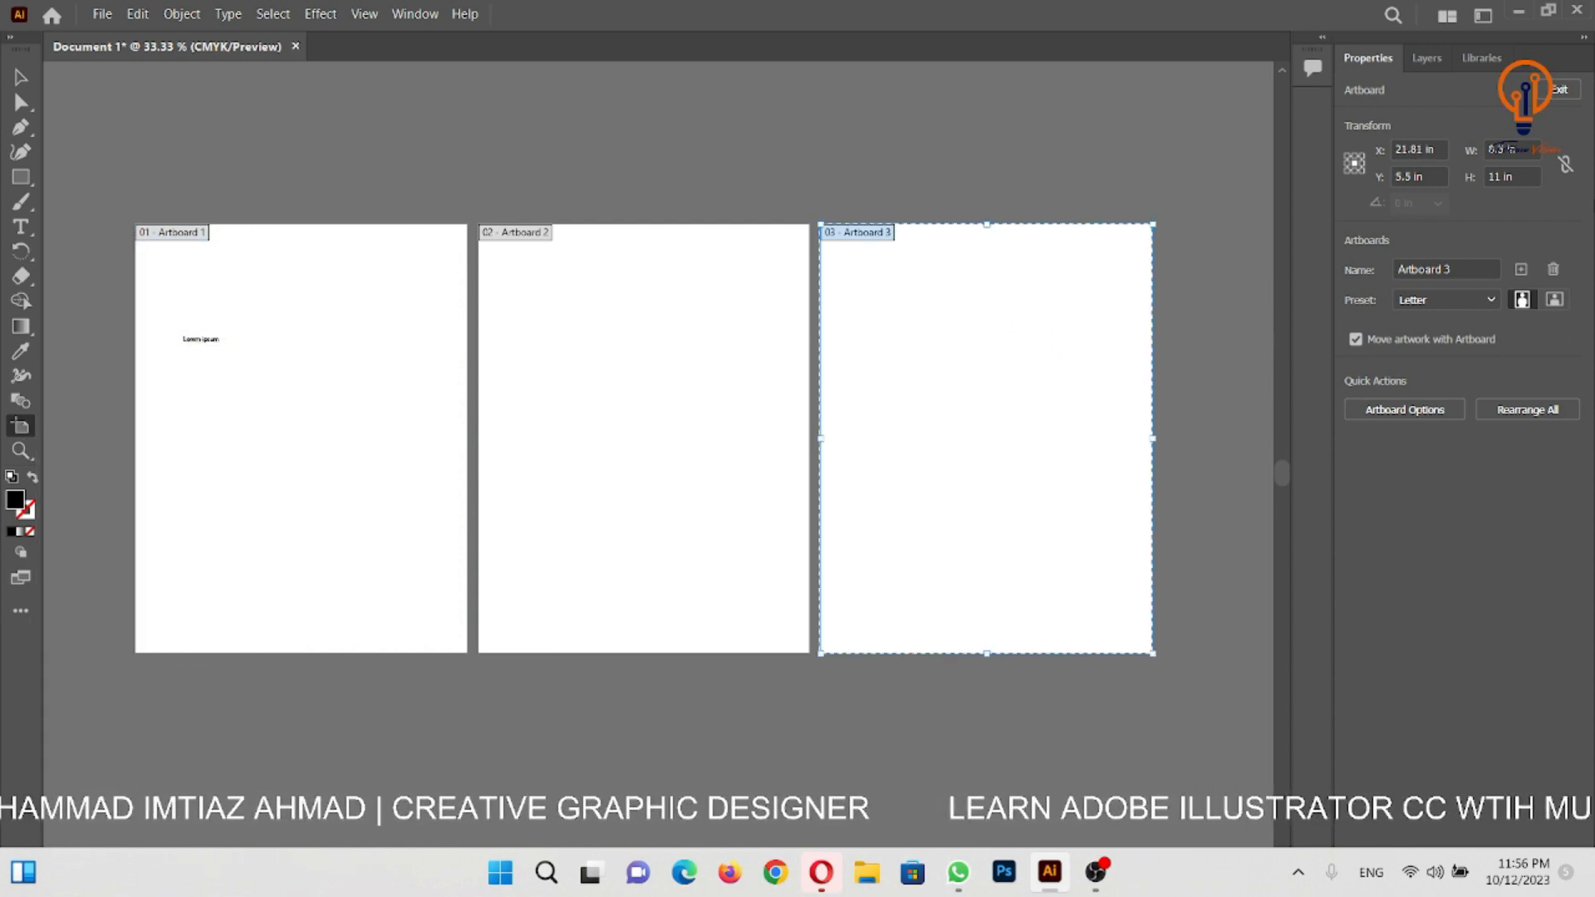
left_click(1554, 277)
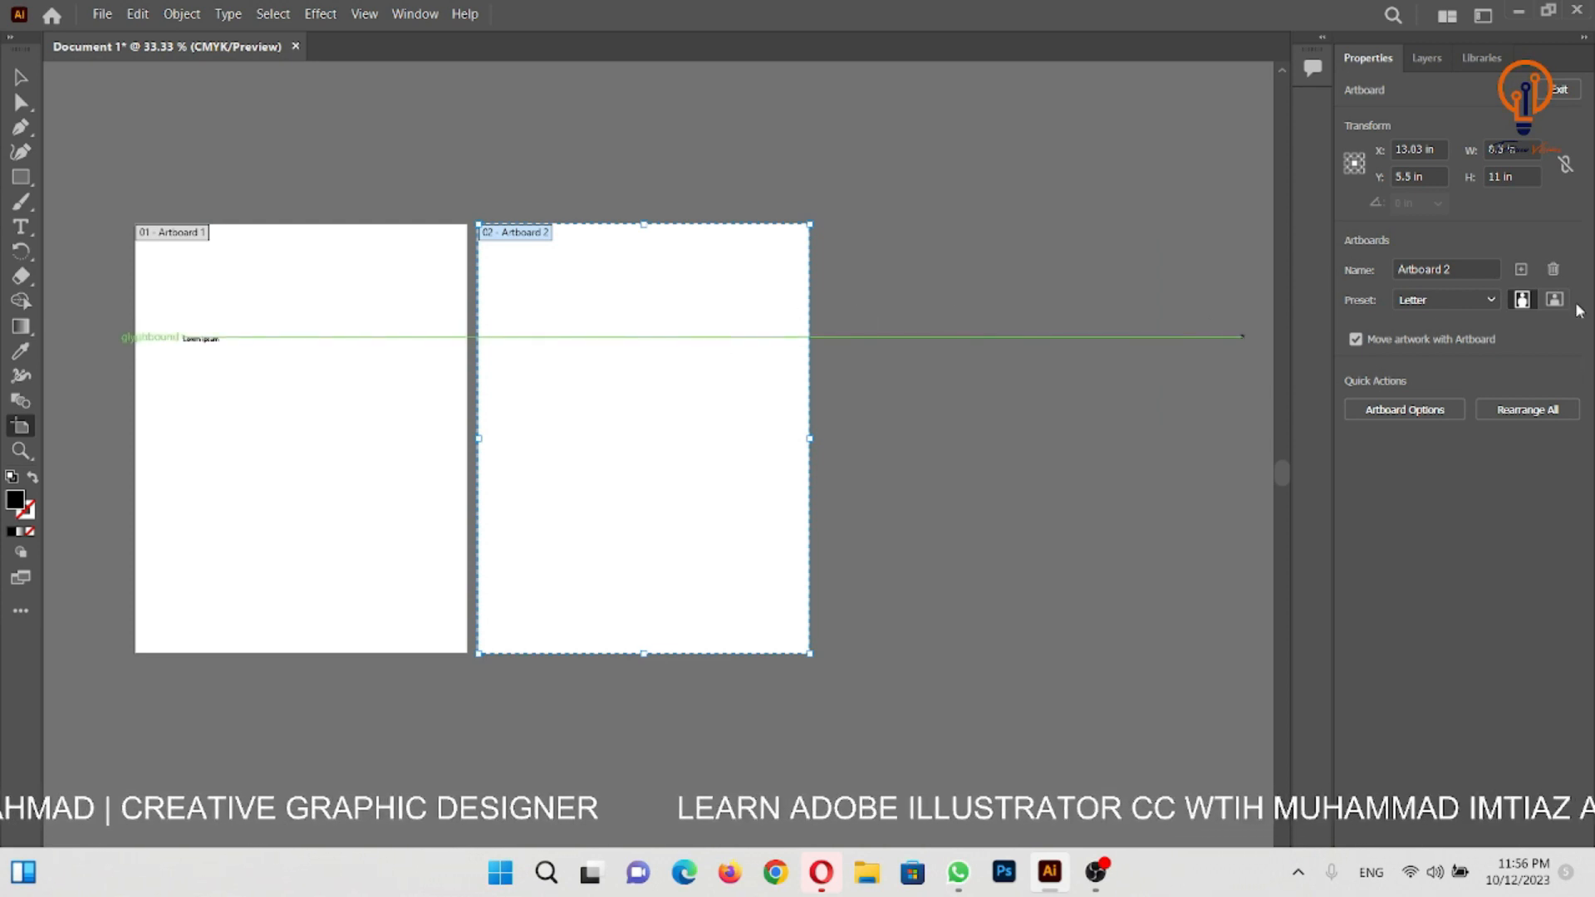
left_click(1554, 269)
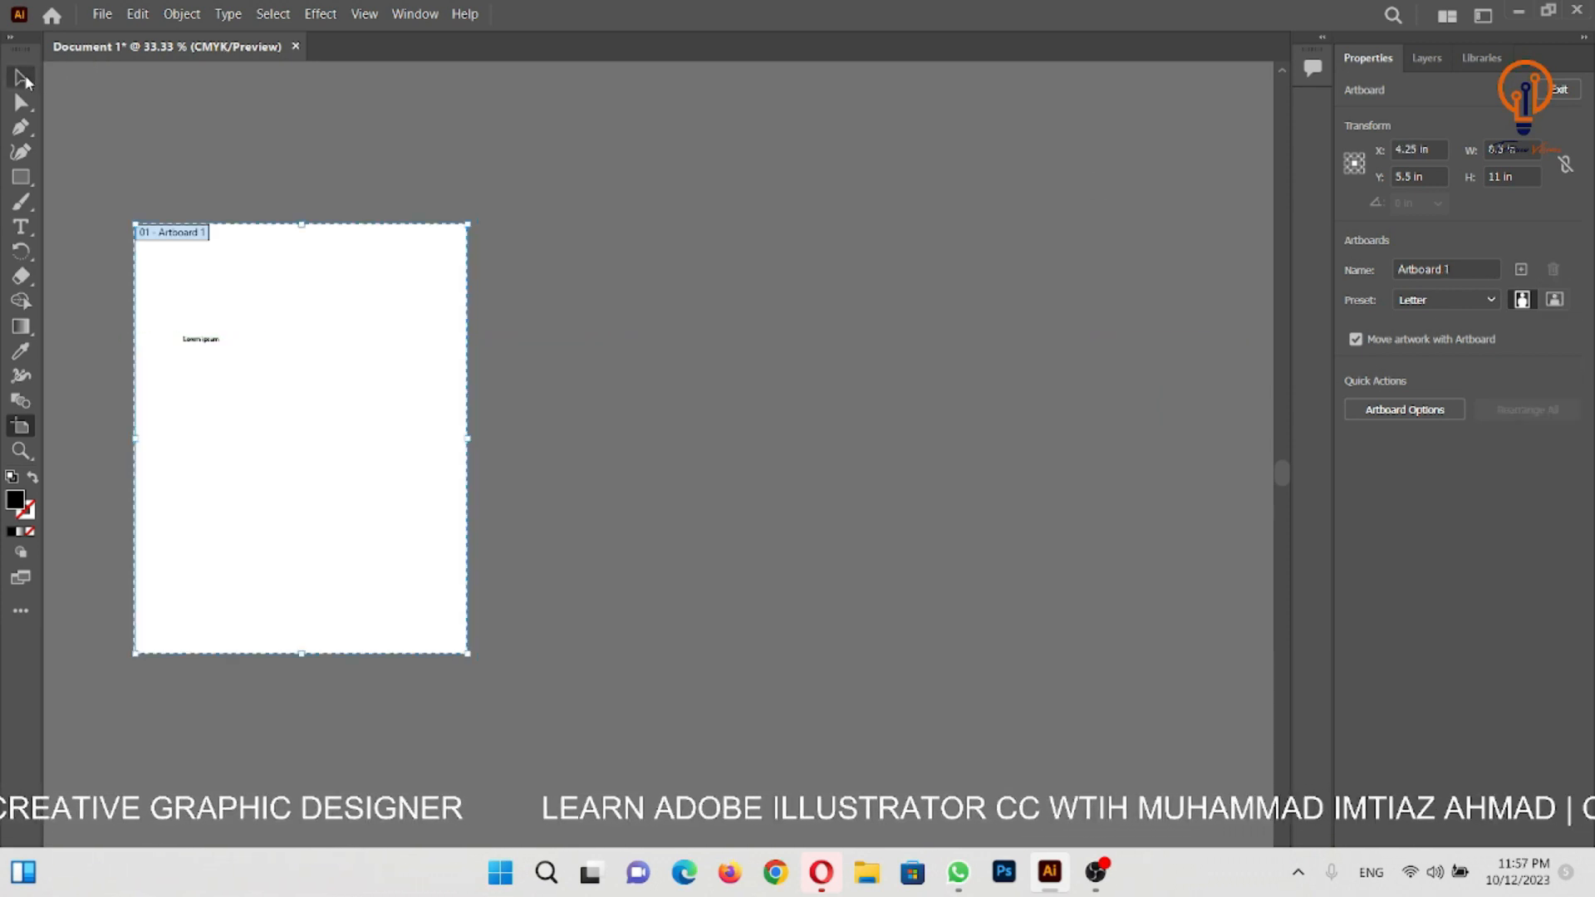
key("Escape")
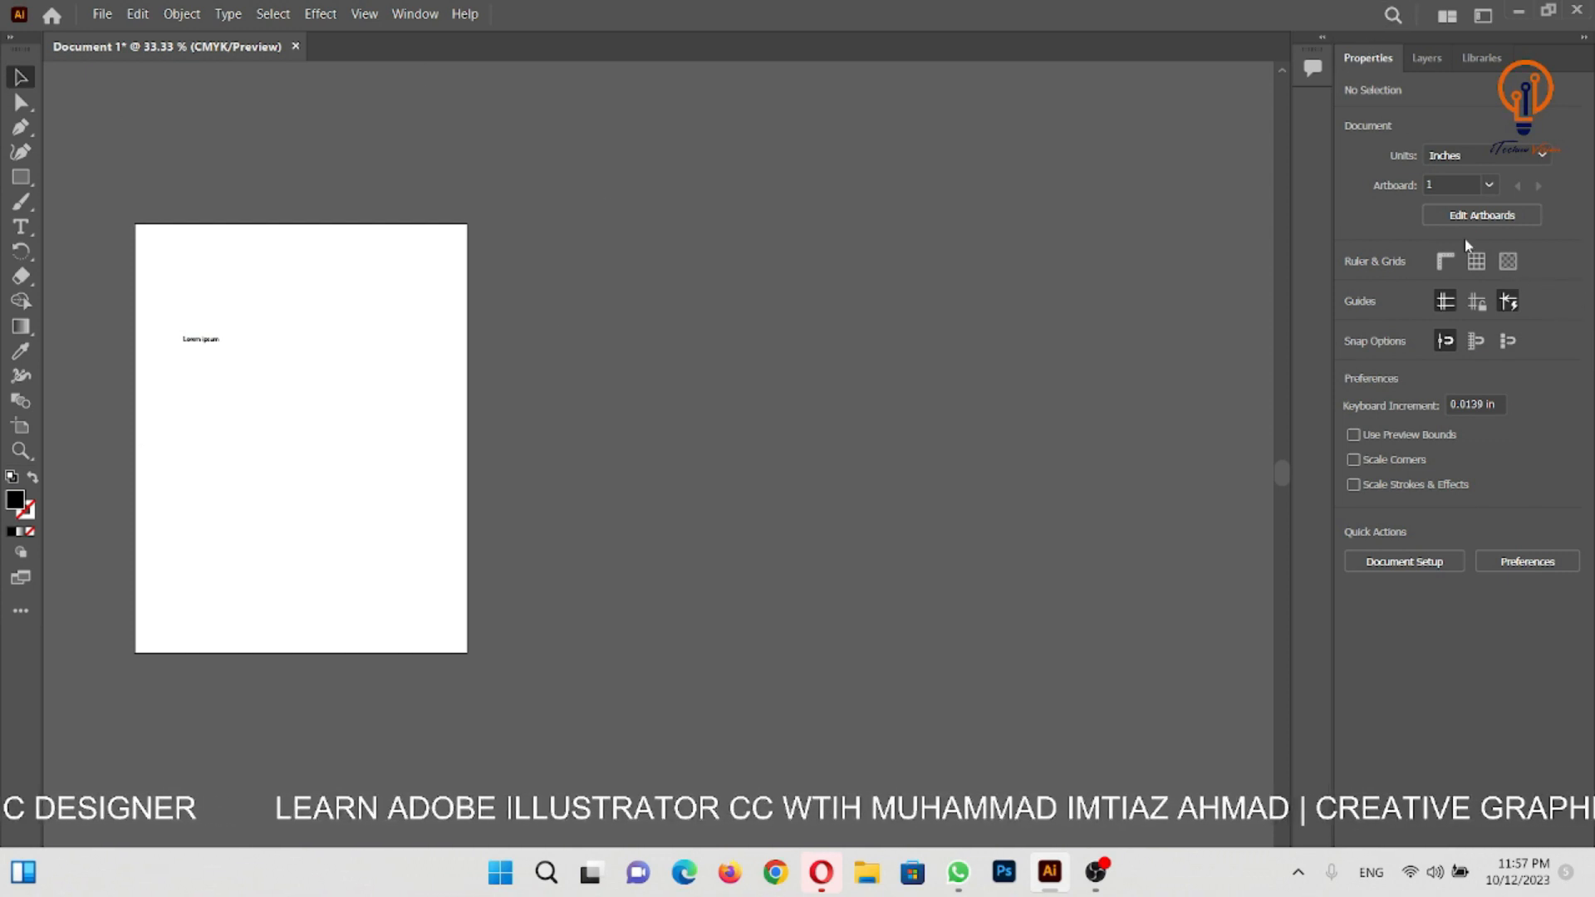
- Toggle the rulers to see their effect and leave them displayed around the Letter artboard
left_click_drag(410, 441, 666, 371)
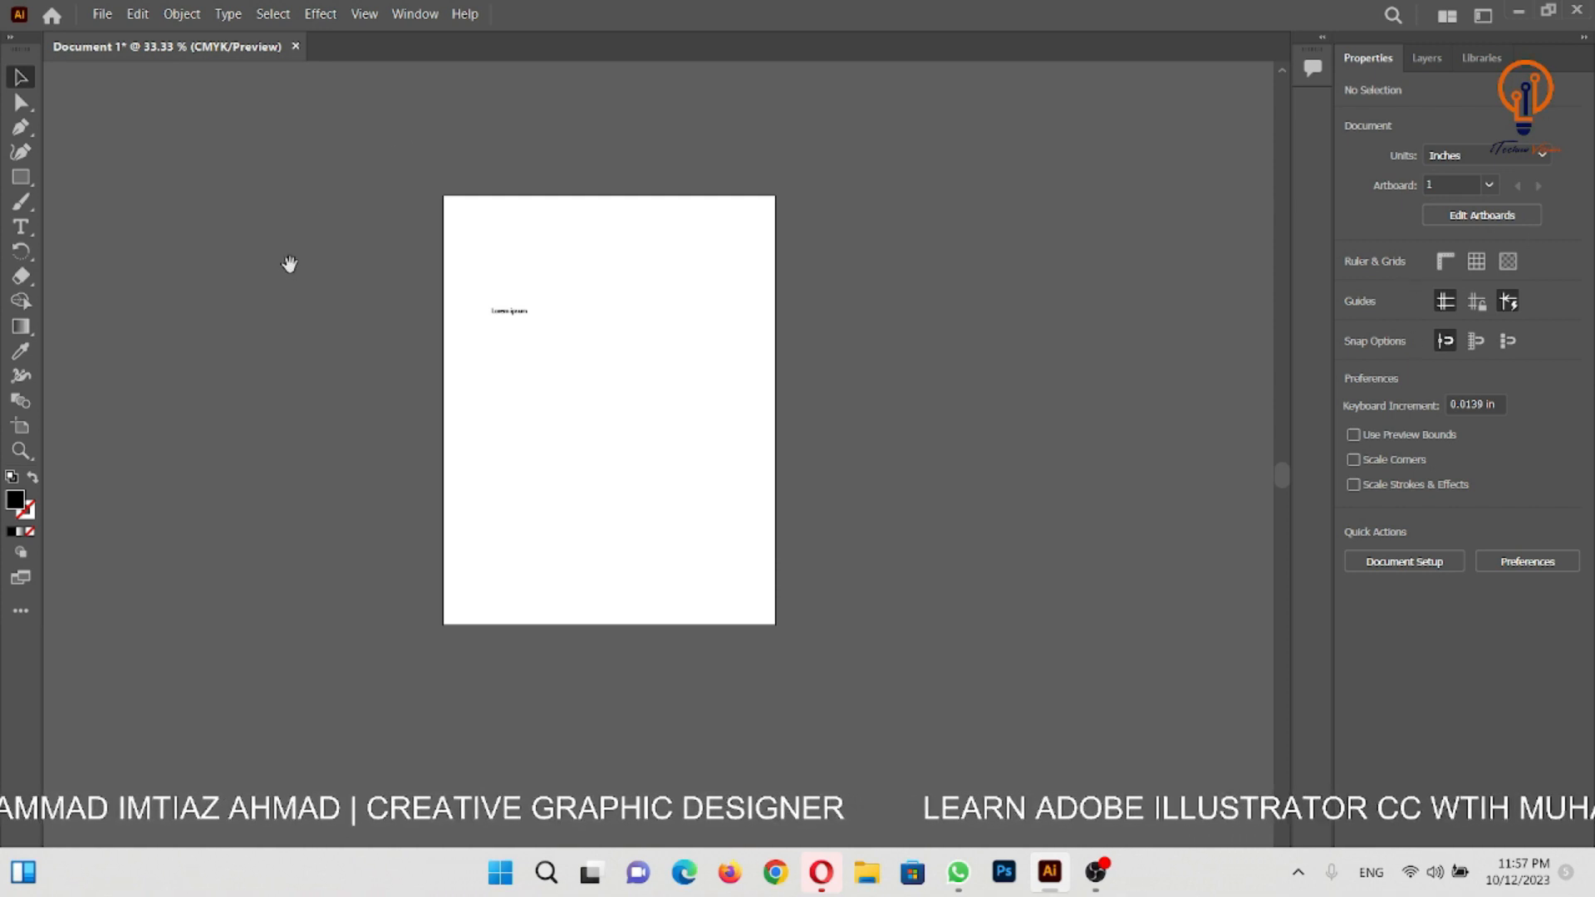
left_click_drag(640, 313, 753, 384)
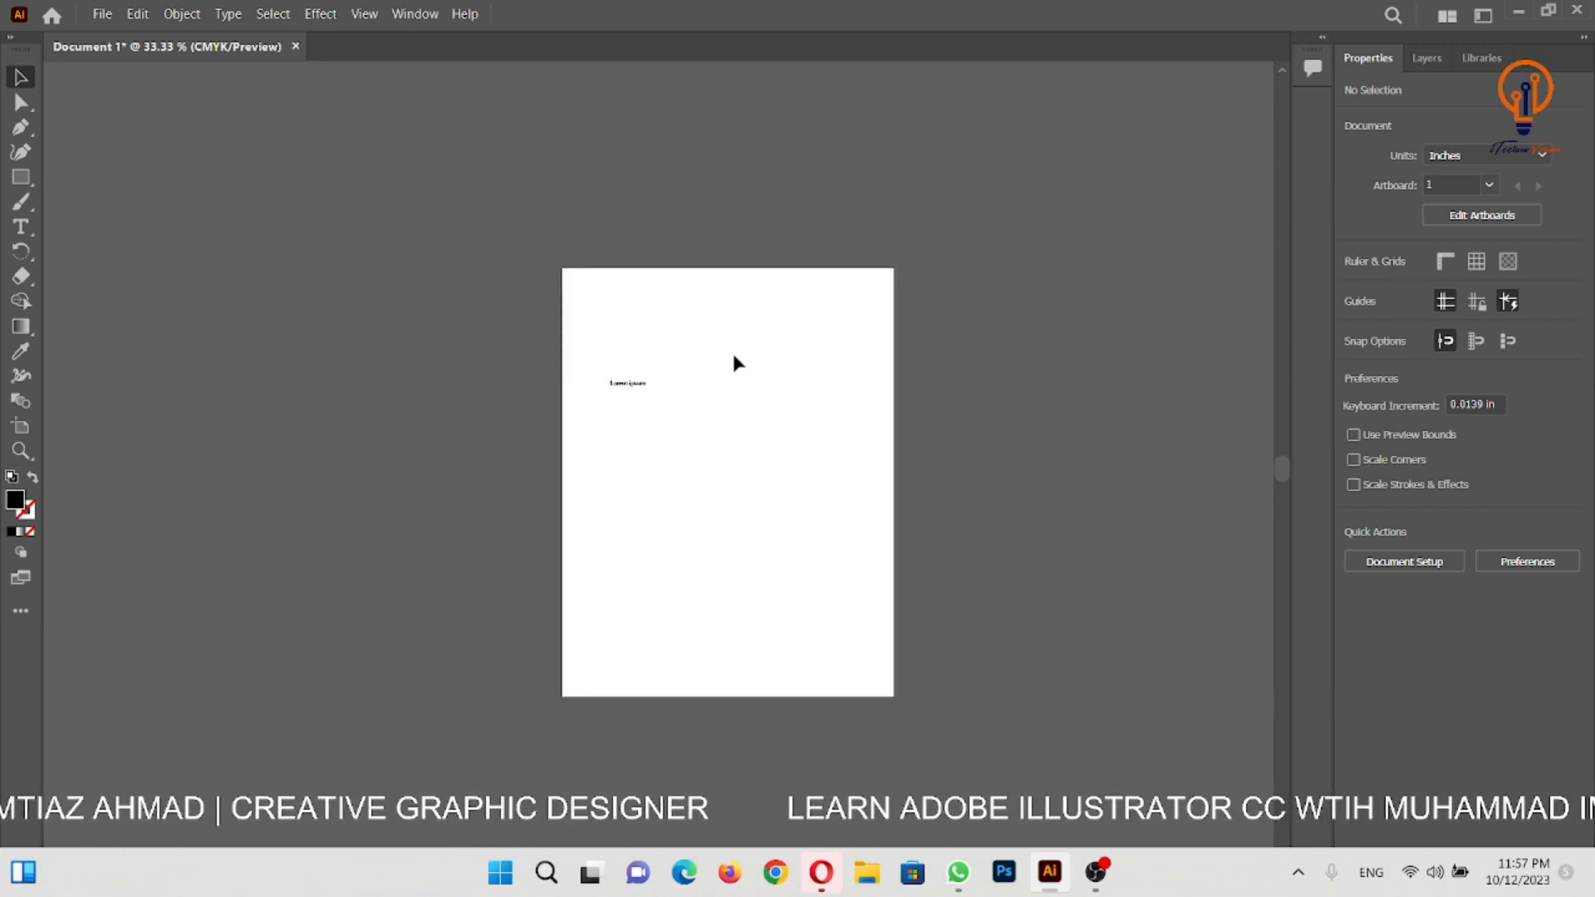
left_click(1444, 262)
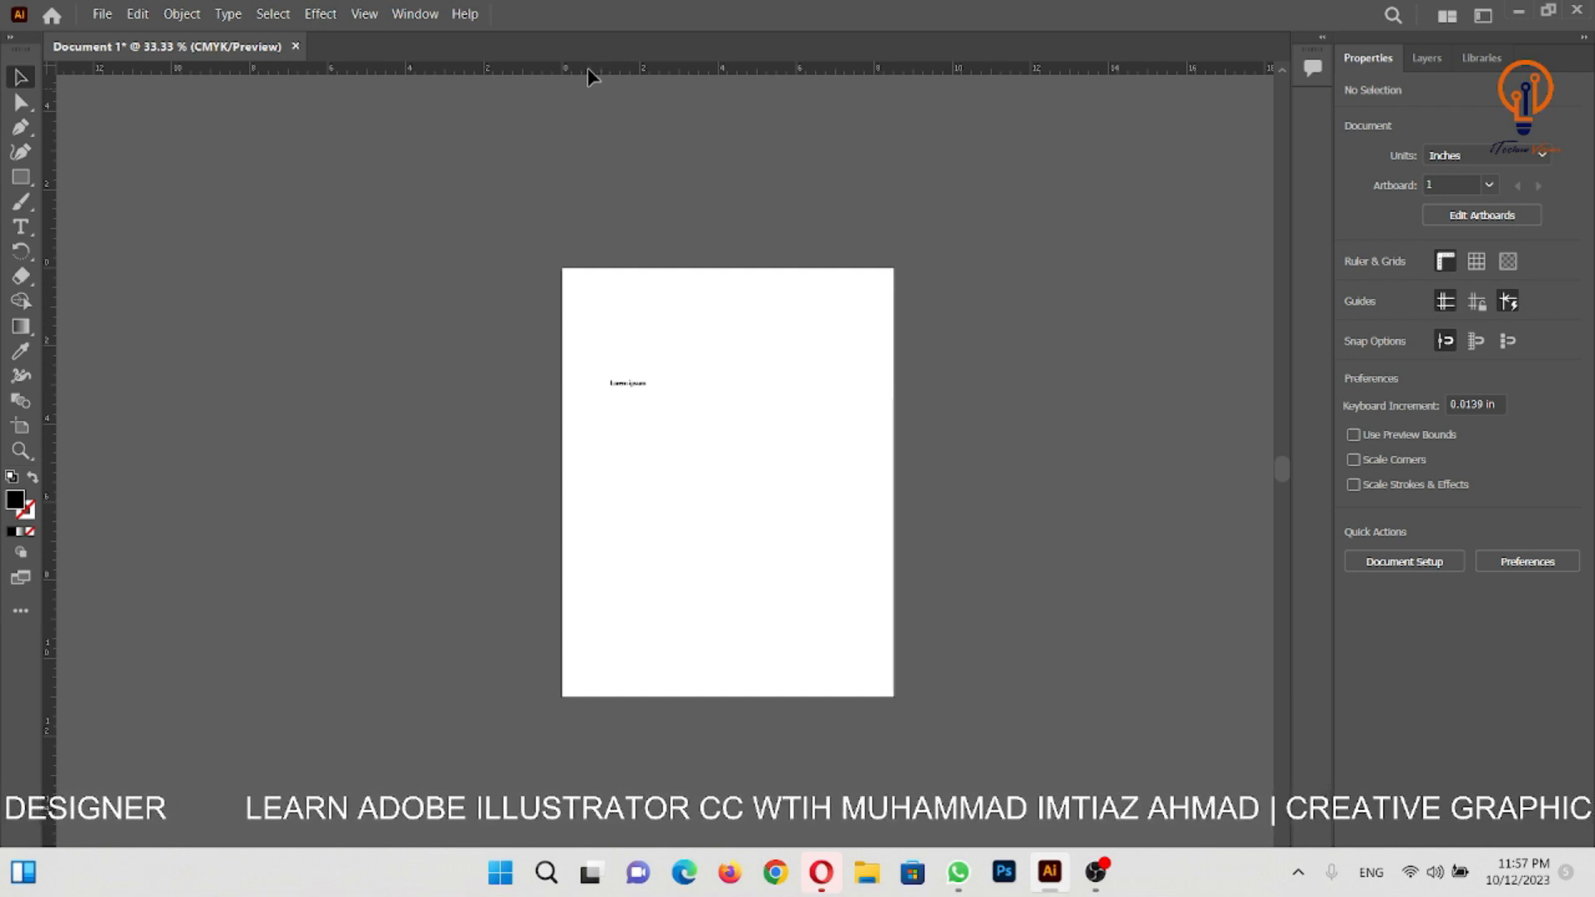
left_click(1453, 264)
left_click(1449, 262)
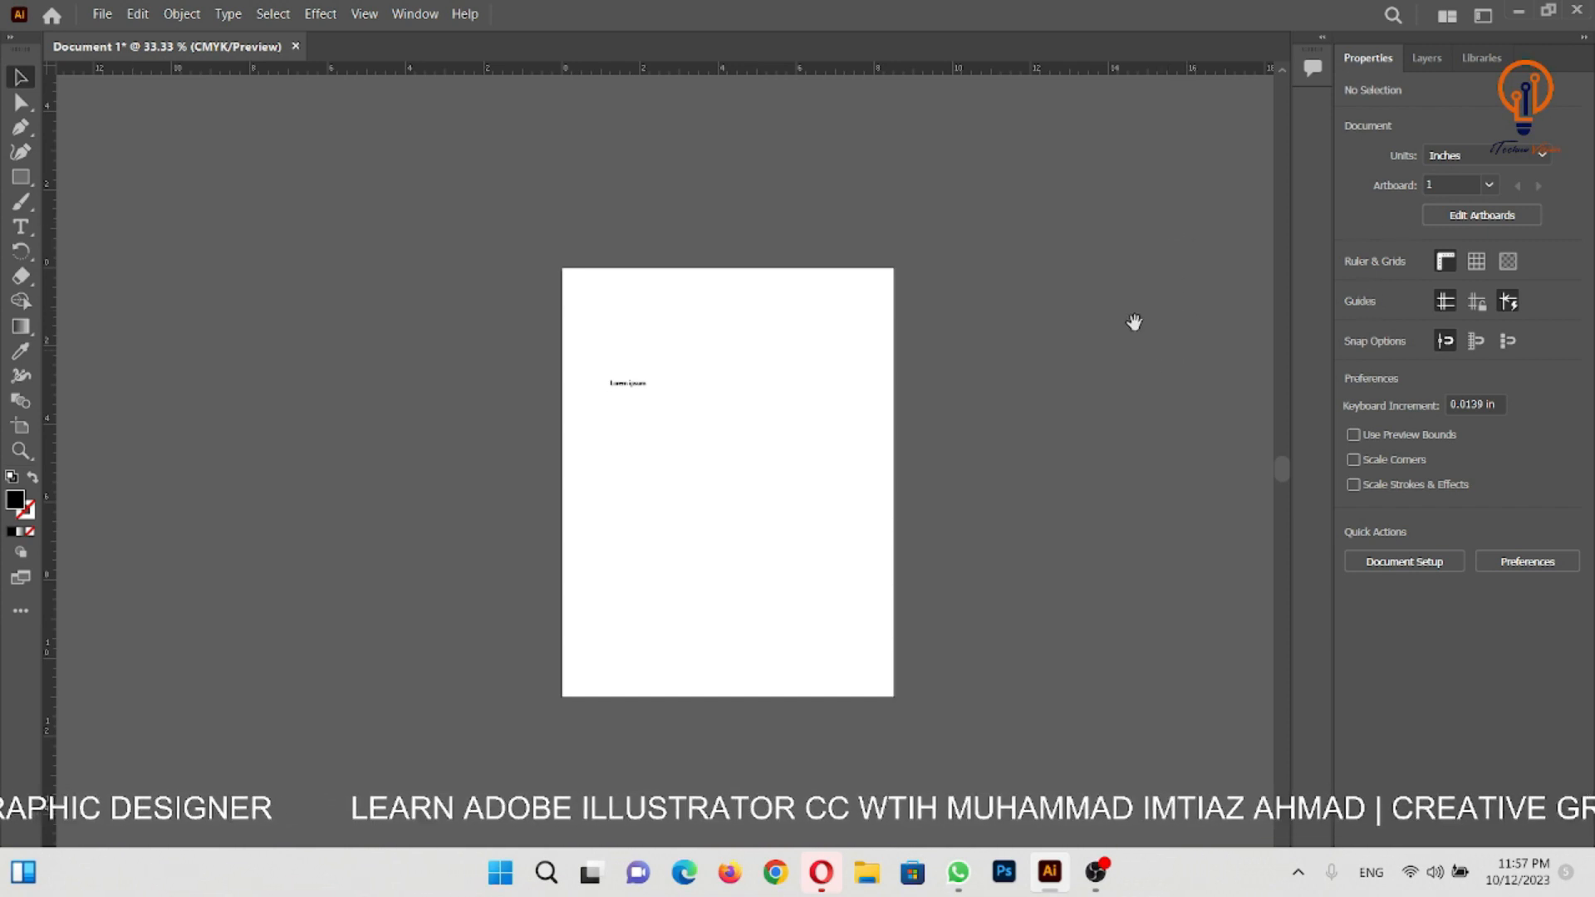
left_click(708, 318, "ctrl")
left_click_drag(759, 489, 785, 233)
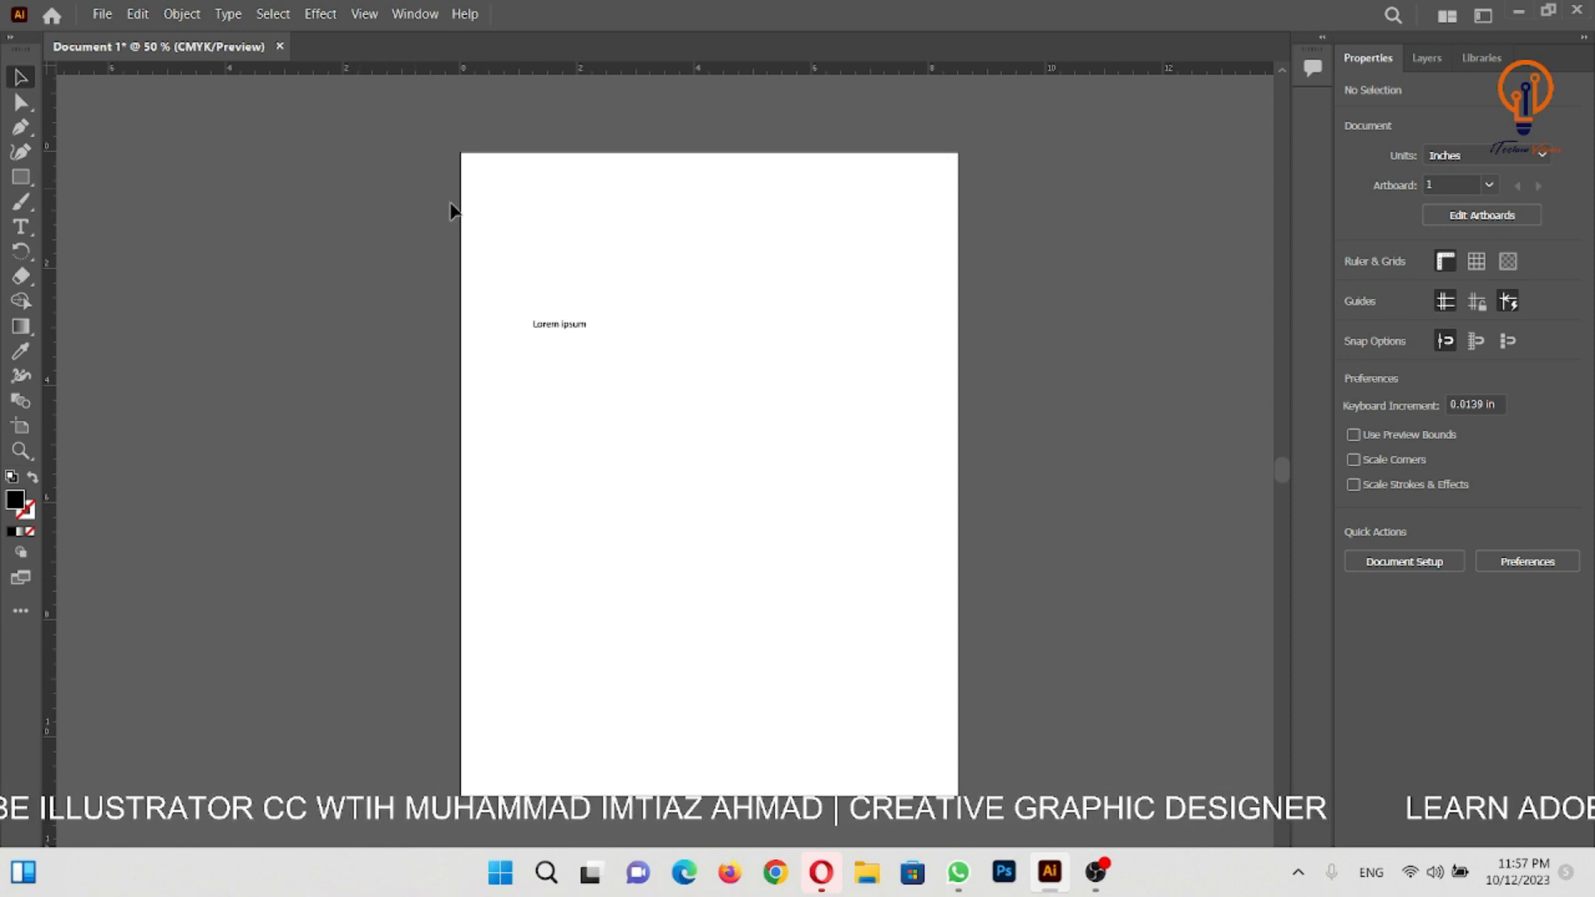
- Show the document grid and examine its squares up close on the artboard
left_click(1478, 263)
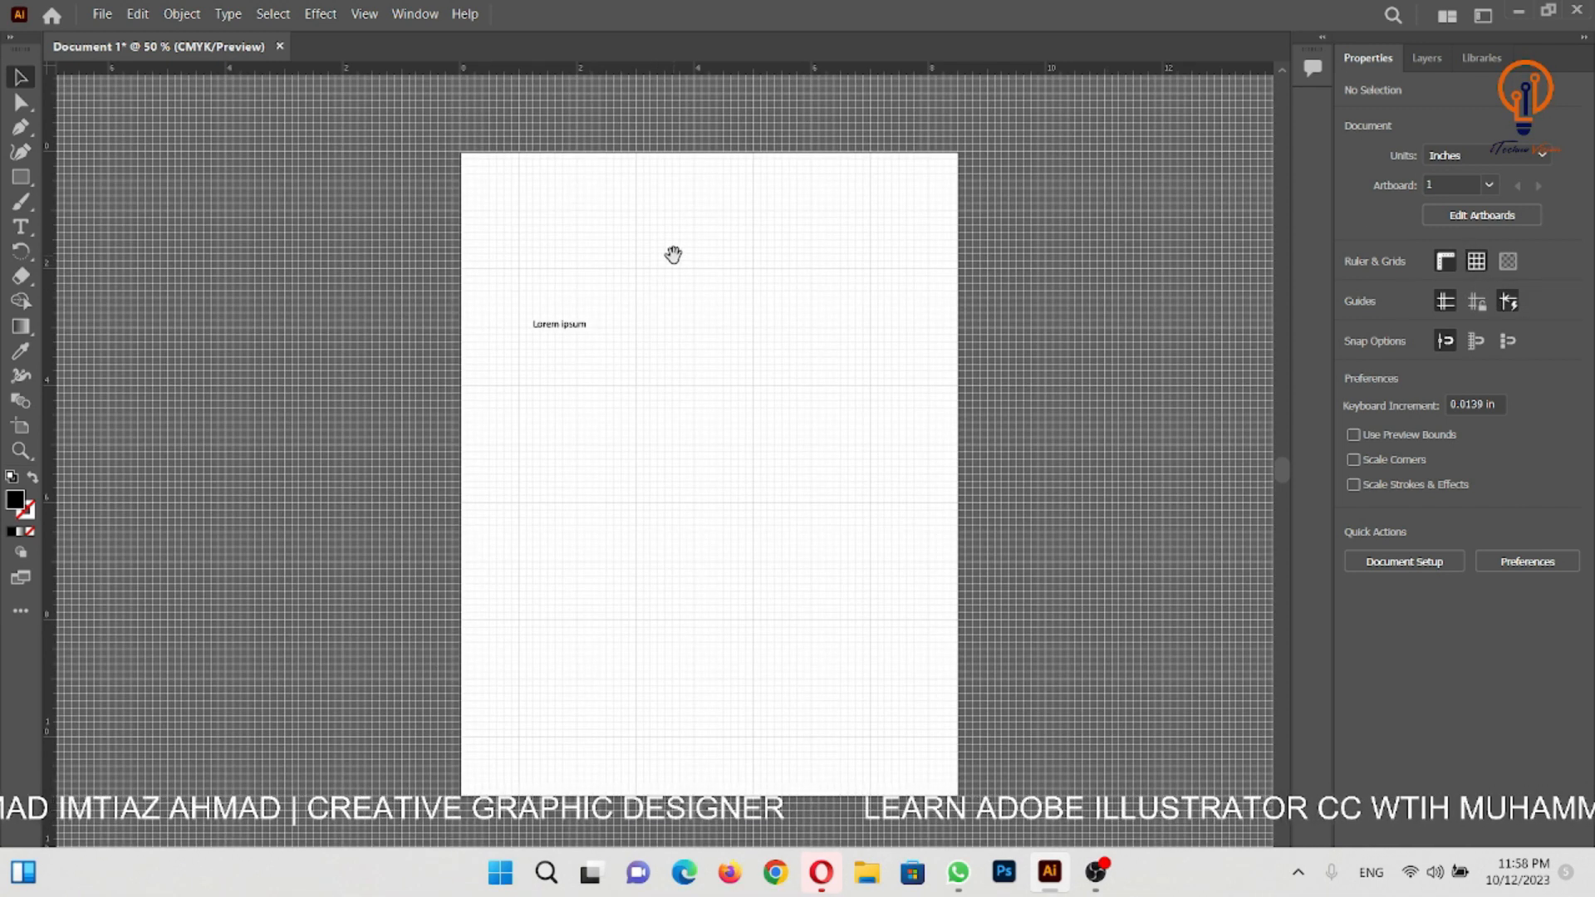
left_click(745, 257, "ctrl")
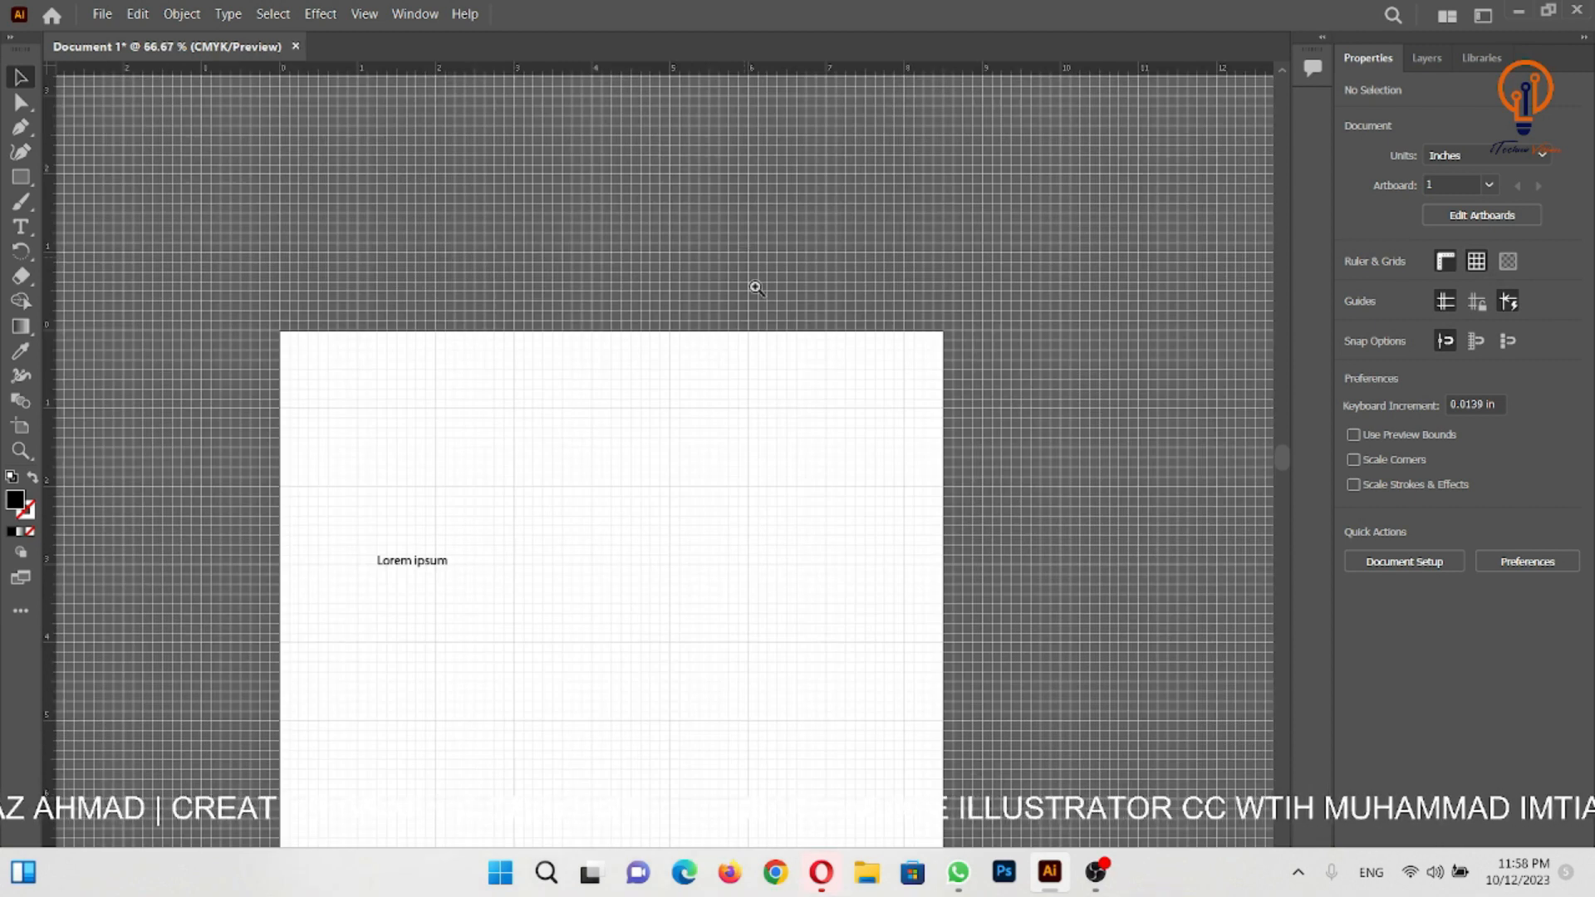
left_click(795, 367, "ctrl")
left_click_drag(747, 464, 963, 187)
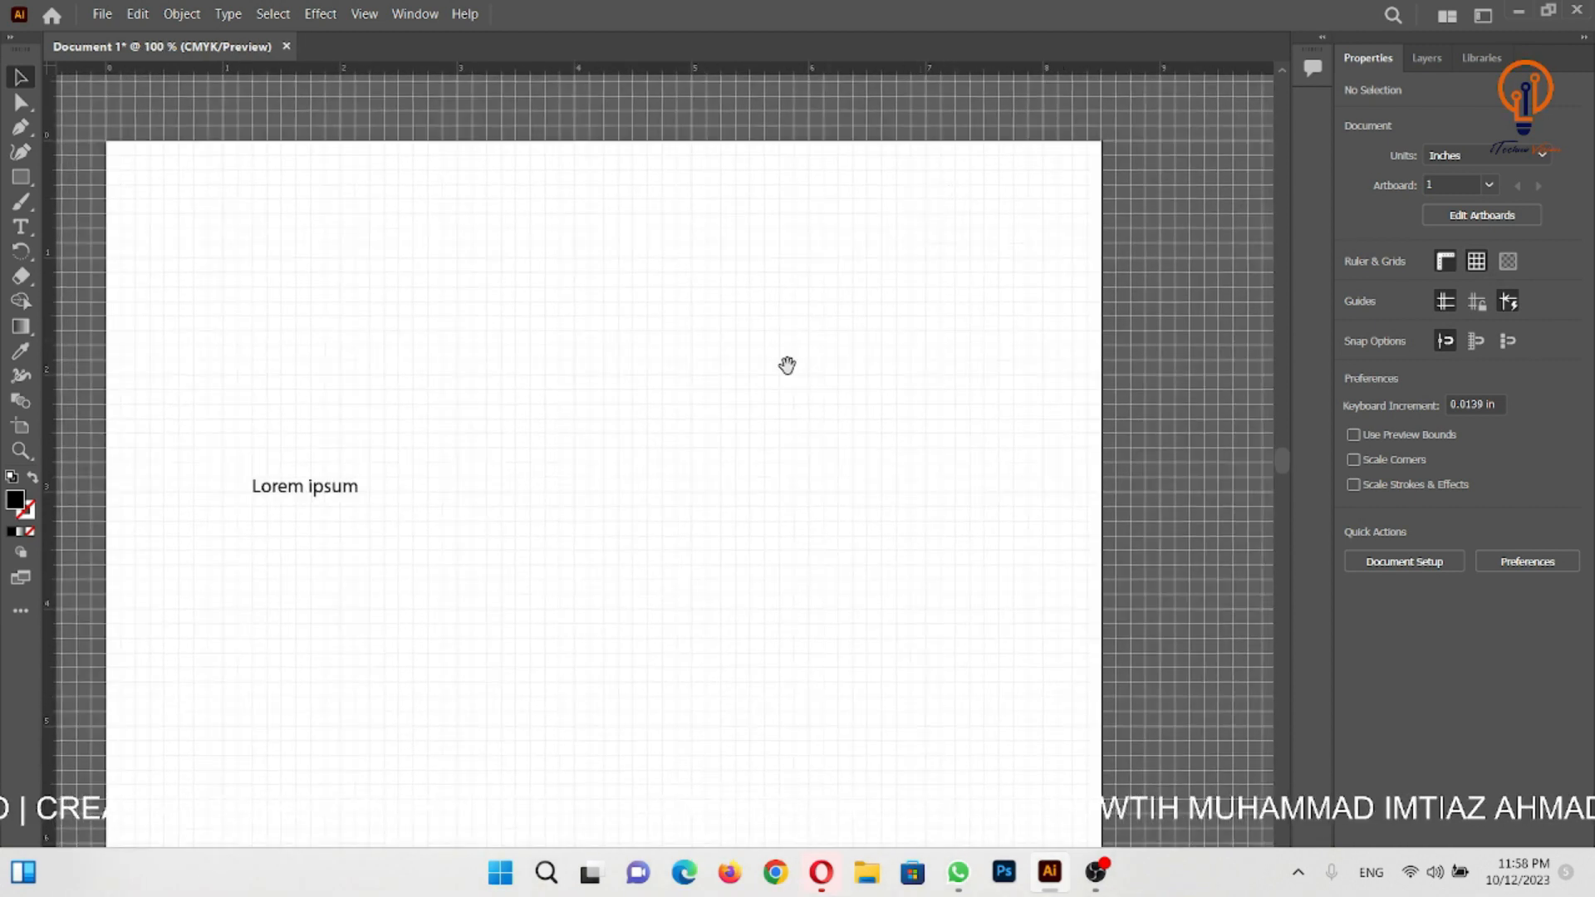
left_click(713, 315, "ctrl")
left_click_drag(832, 378, 844, 295)
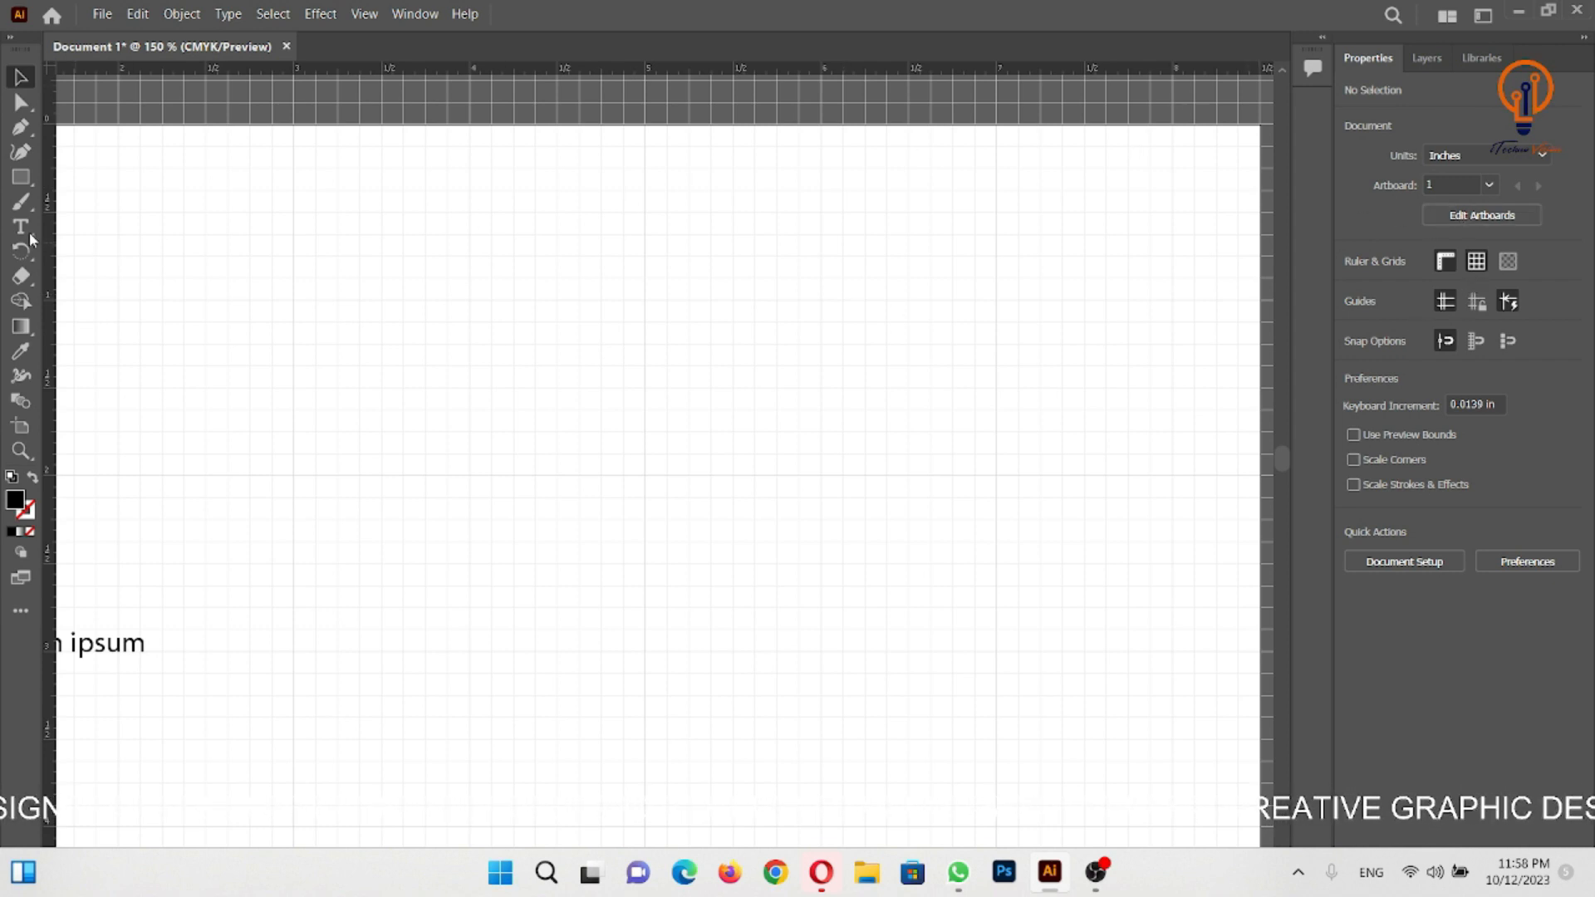
- Draw a black rectangle about 2.3 by 1.6 in near the artboard's upper edge and narrow it to about 2 in along the grid
left_click(21, 177)
left_click_drag(475, 245, 886, 529)
key("v")
left_click_drag(678, 386, 537, 366)
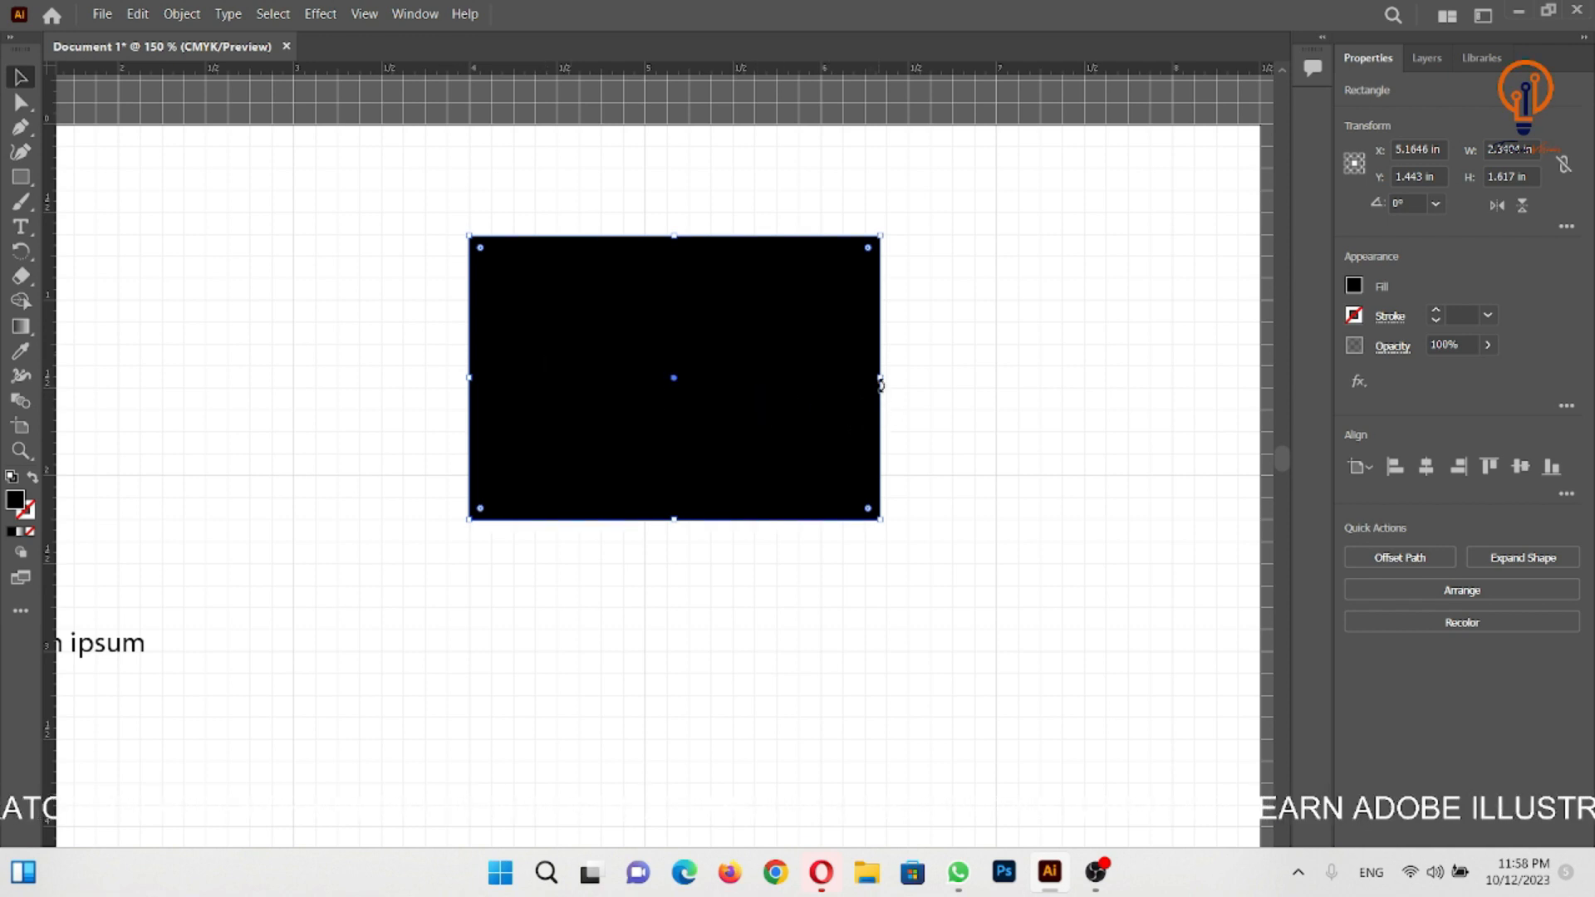
left_click_drag(882, 379, 823, 376)
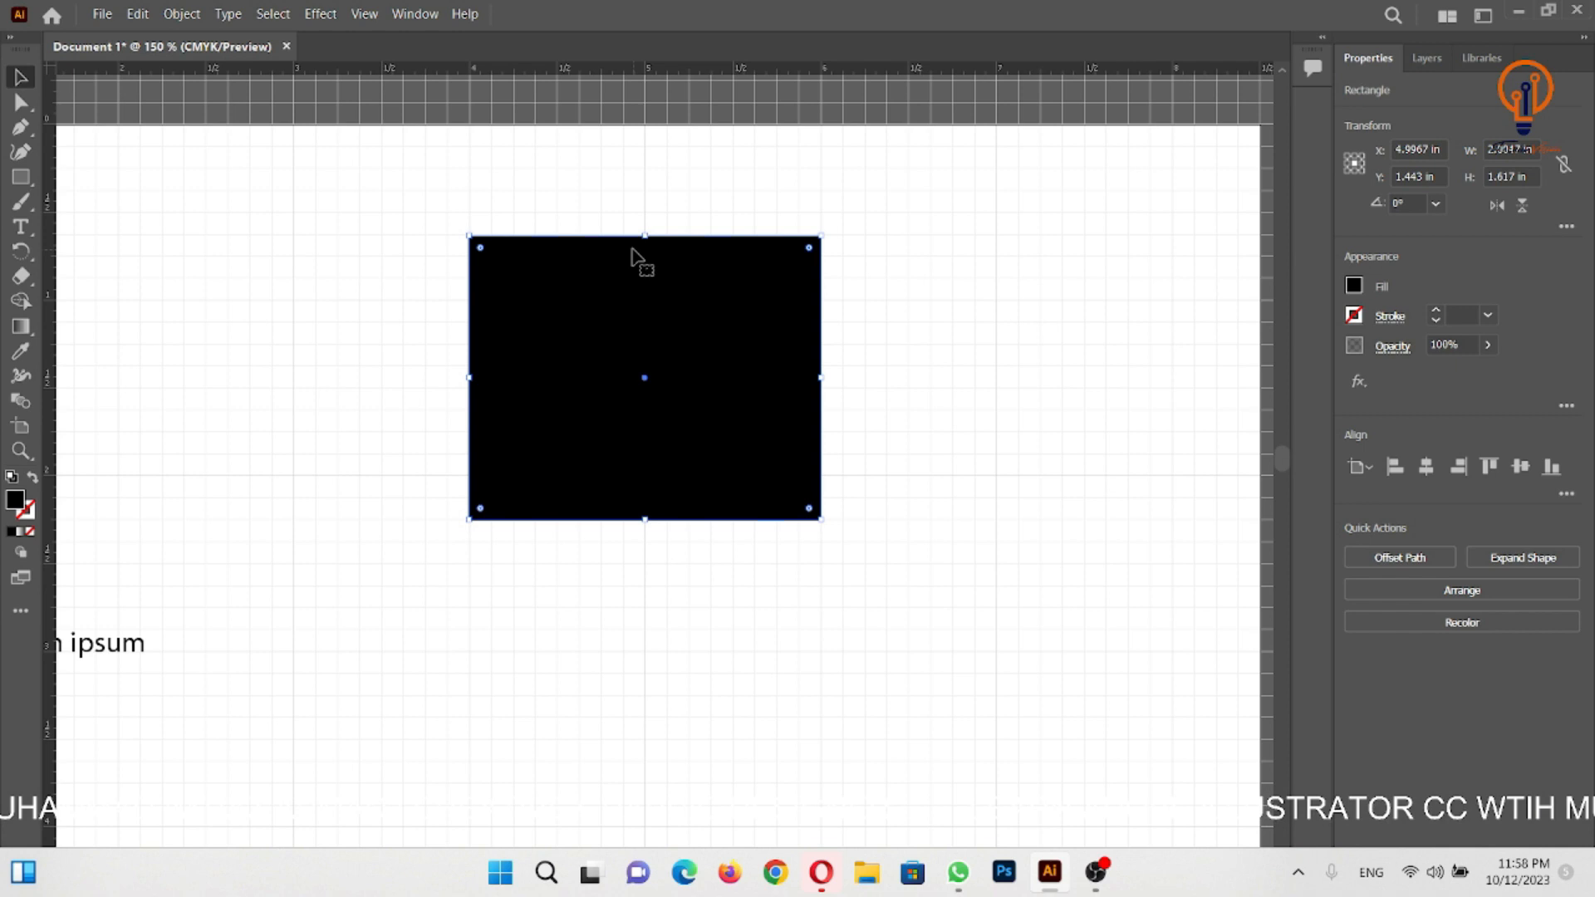
- Deselect the rectangle, hide the document grid and show the transparency grid instead
left_click(1029, 316)
key("ctrl+minus")
key("ctrl+minus")
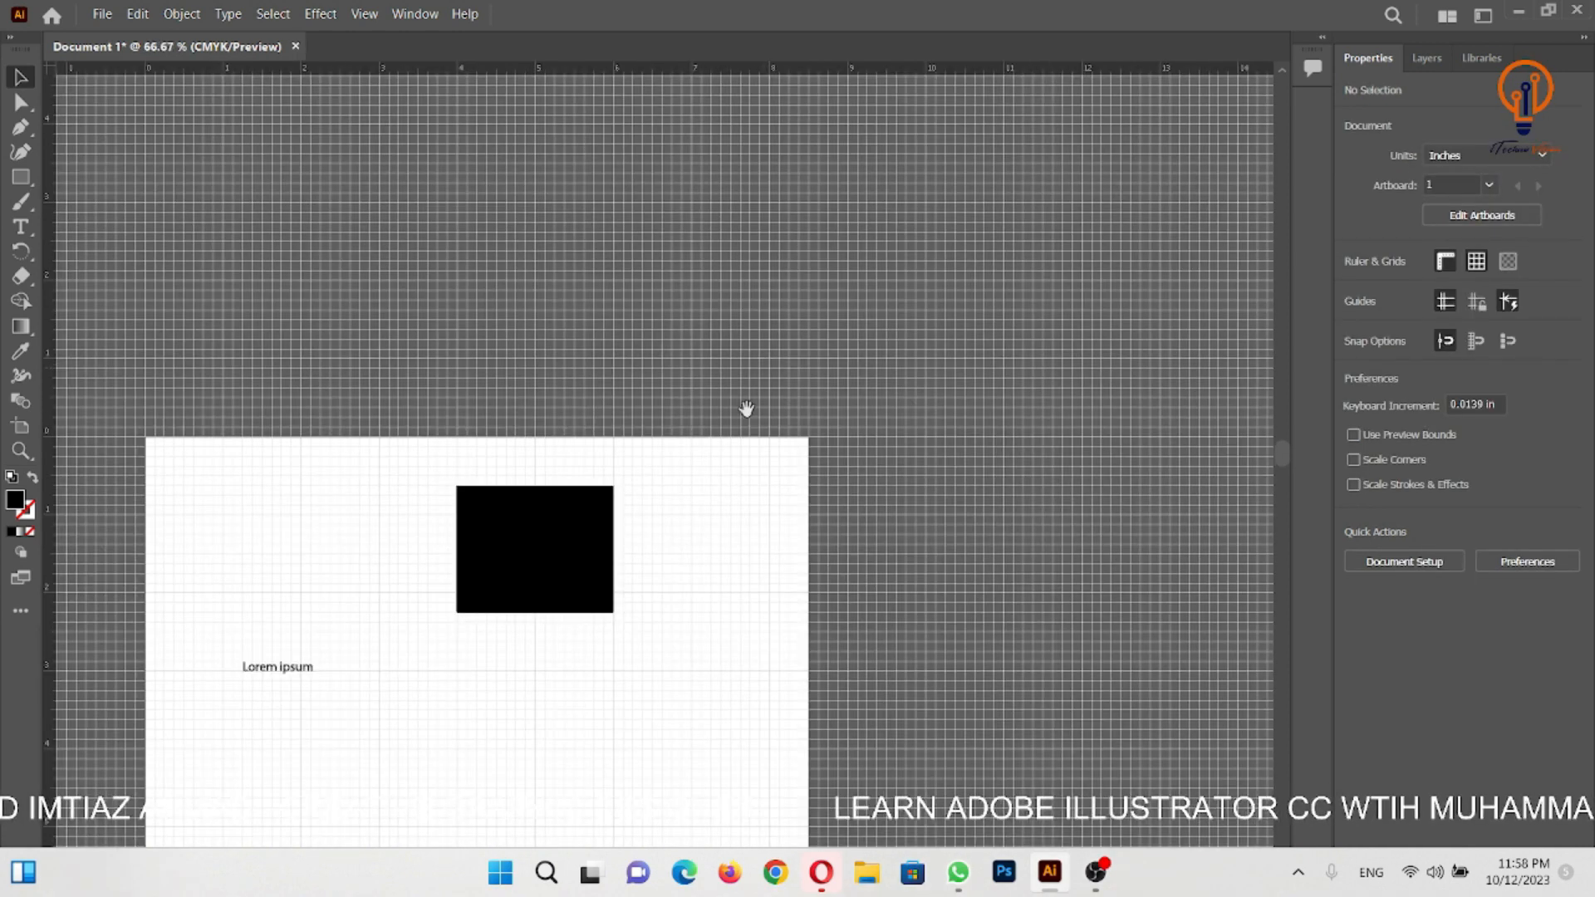
left_click_drag(747, 409, 961, 164)
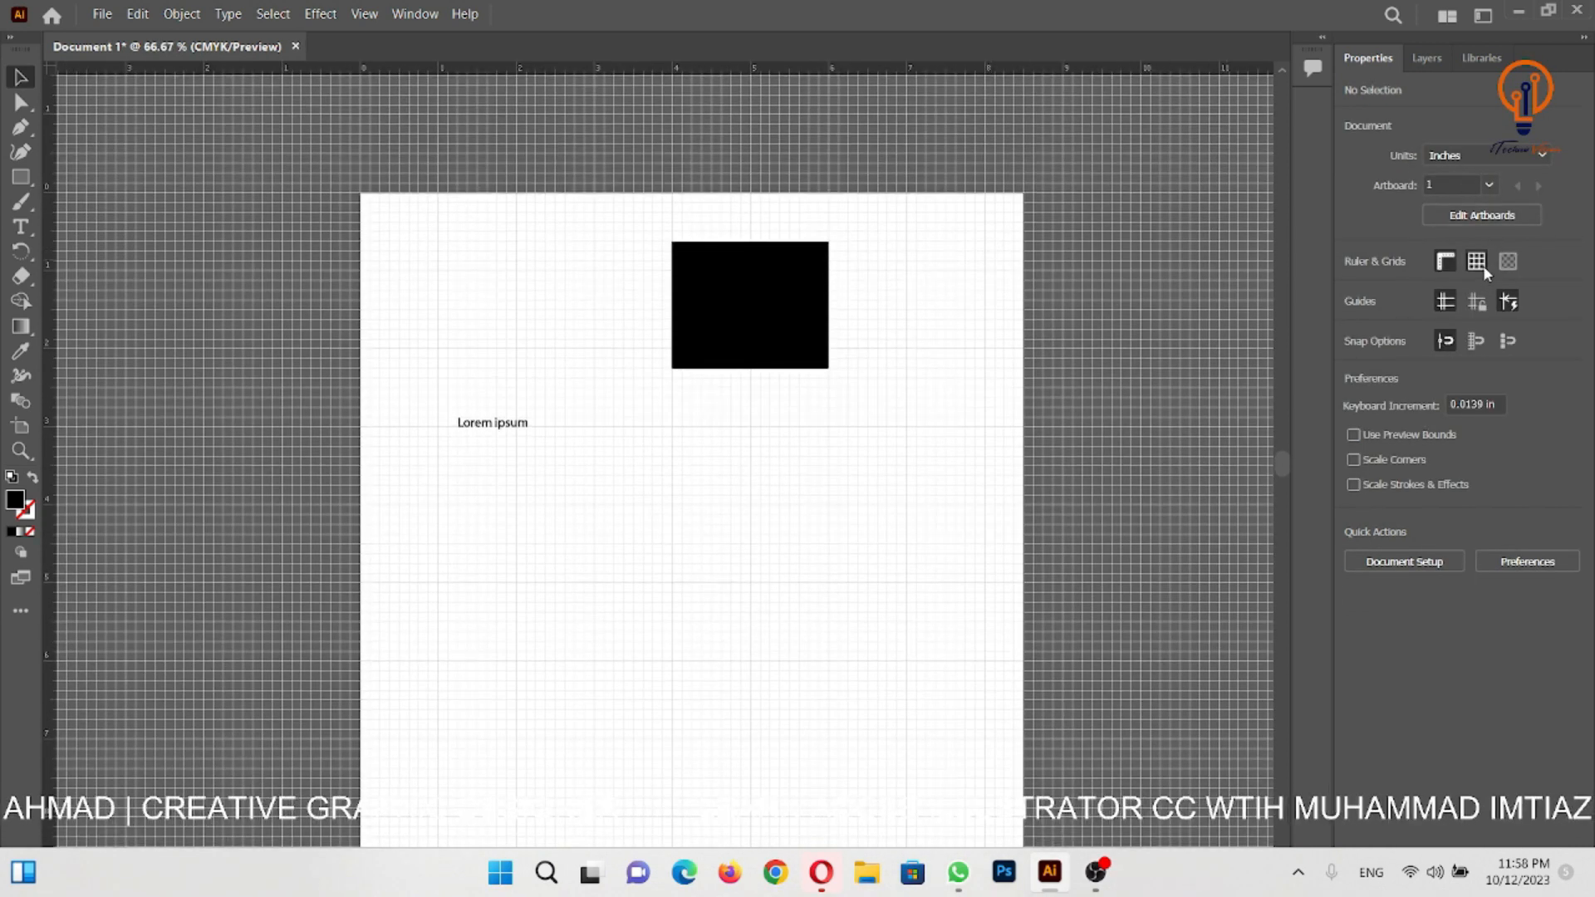
left_click(1483, 266)
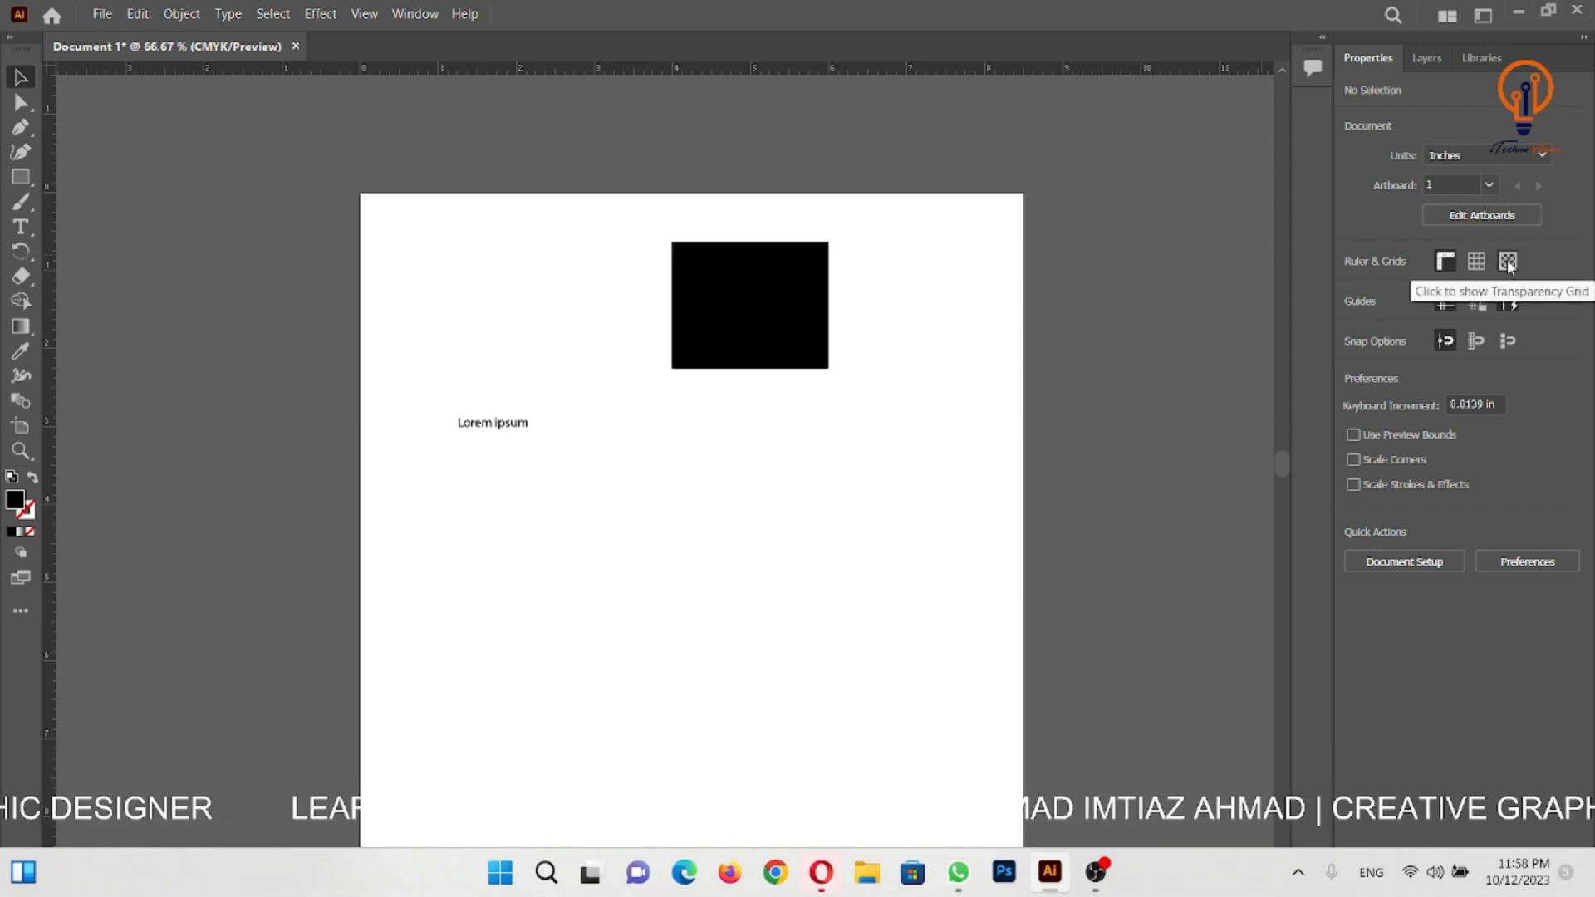
left_click(1508, 263)
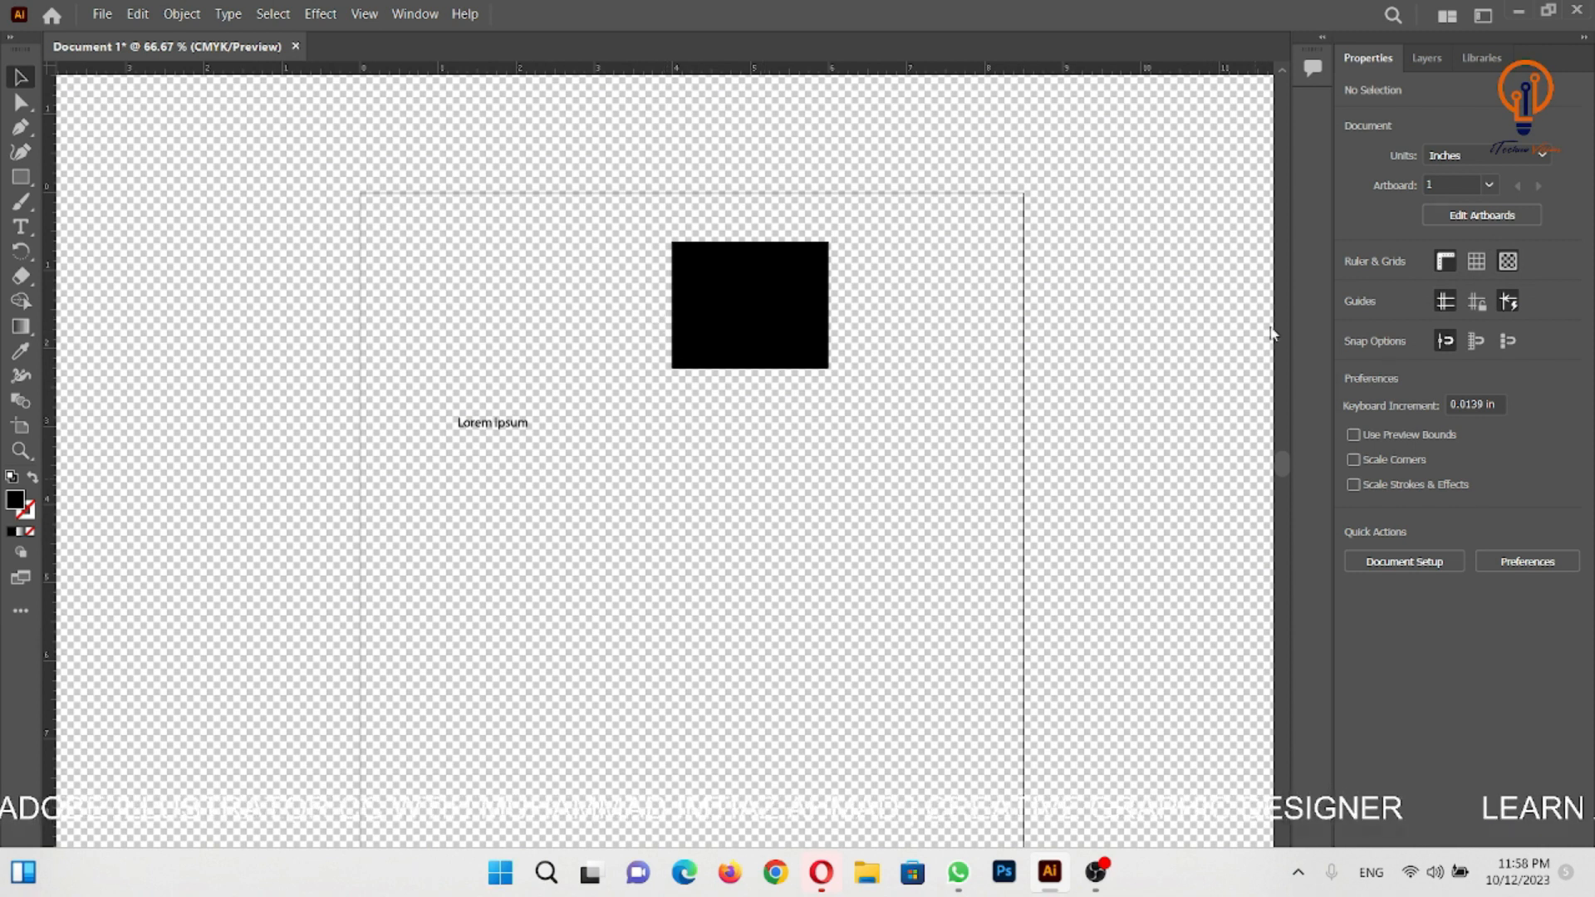
- Move the black rectangle to the artboard's upper-left corner, enlarged to about 2.8 by 2 in, and hide the transparency grid
left_click_drag(807, 299, 499, 271)
left_click_drag(540, 330, 596, 355)
left_click(905, 396)
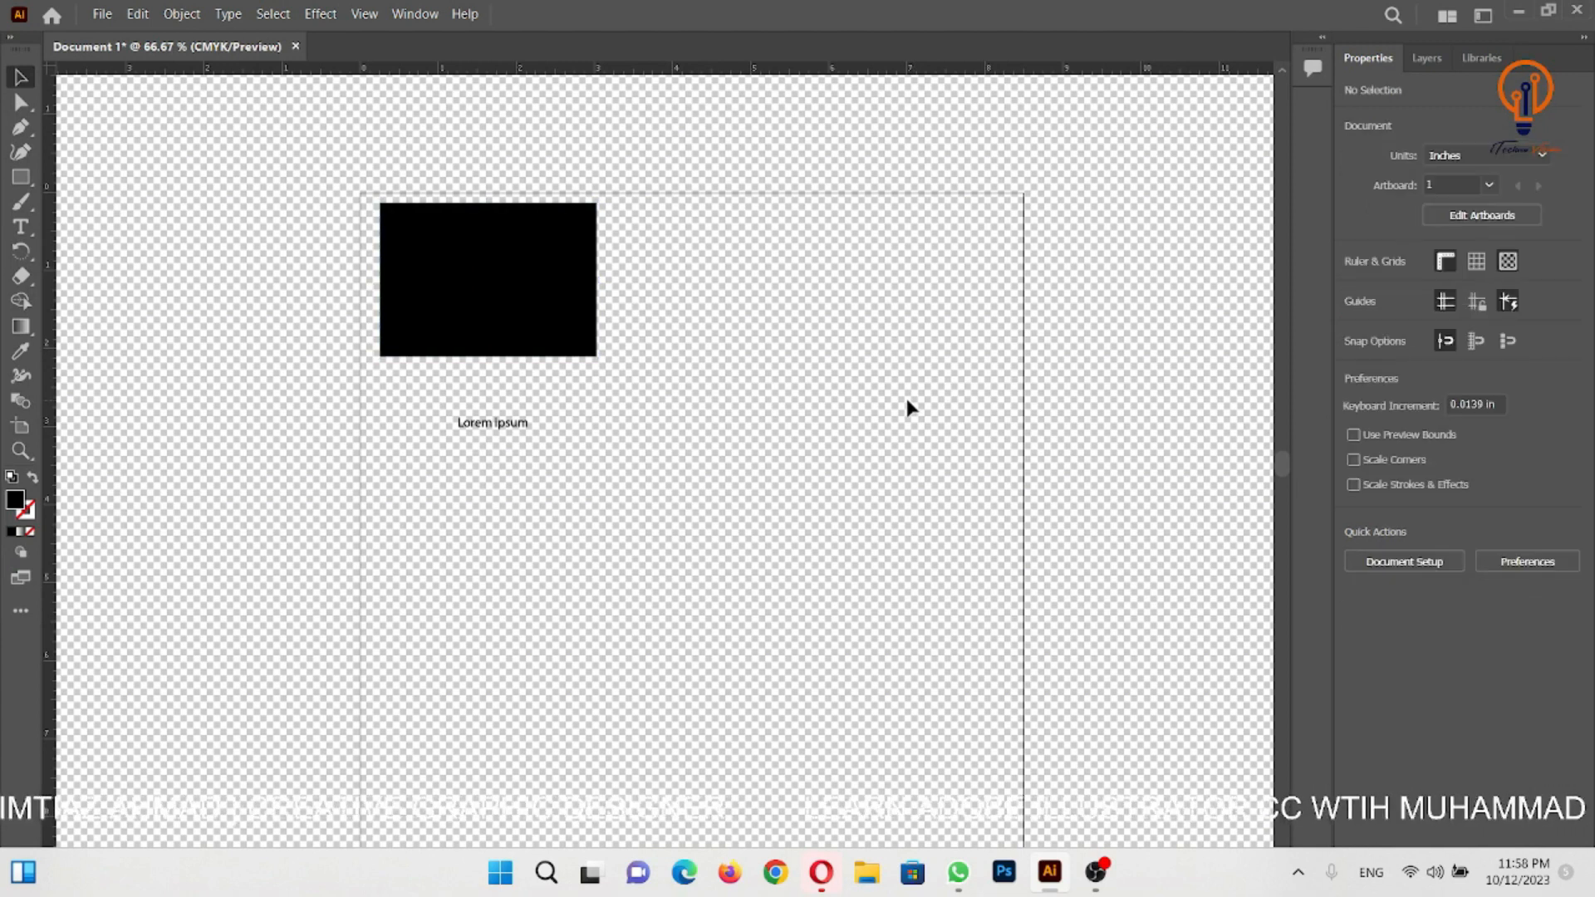
left_click(1508, 262)
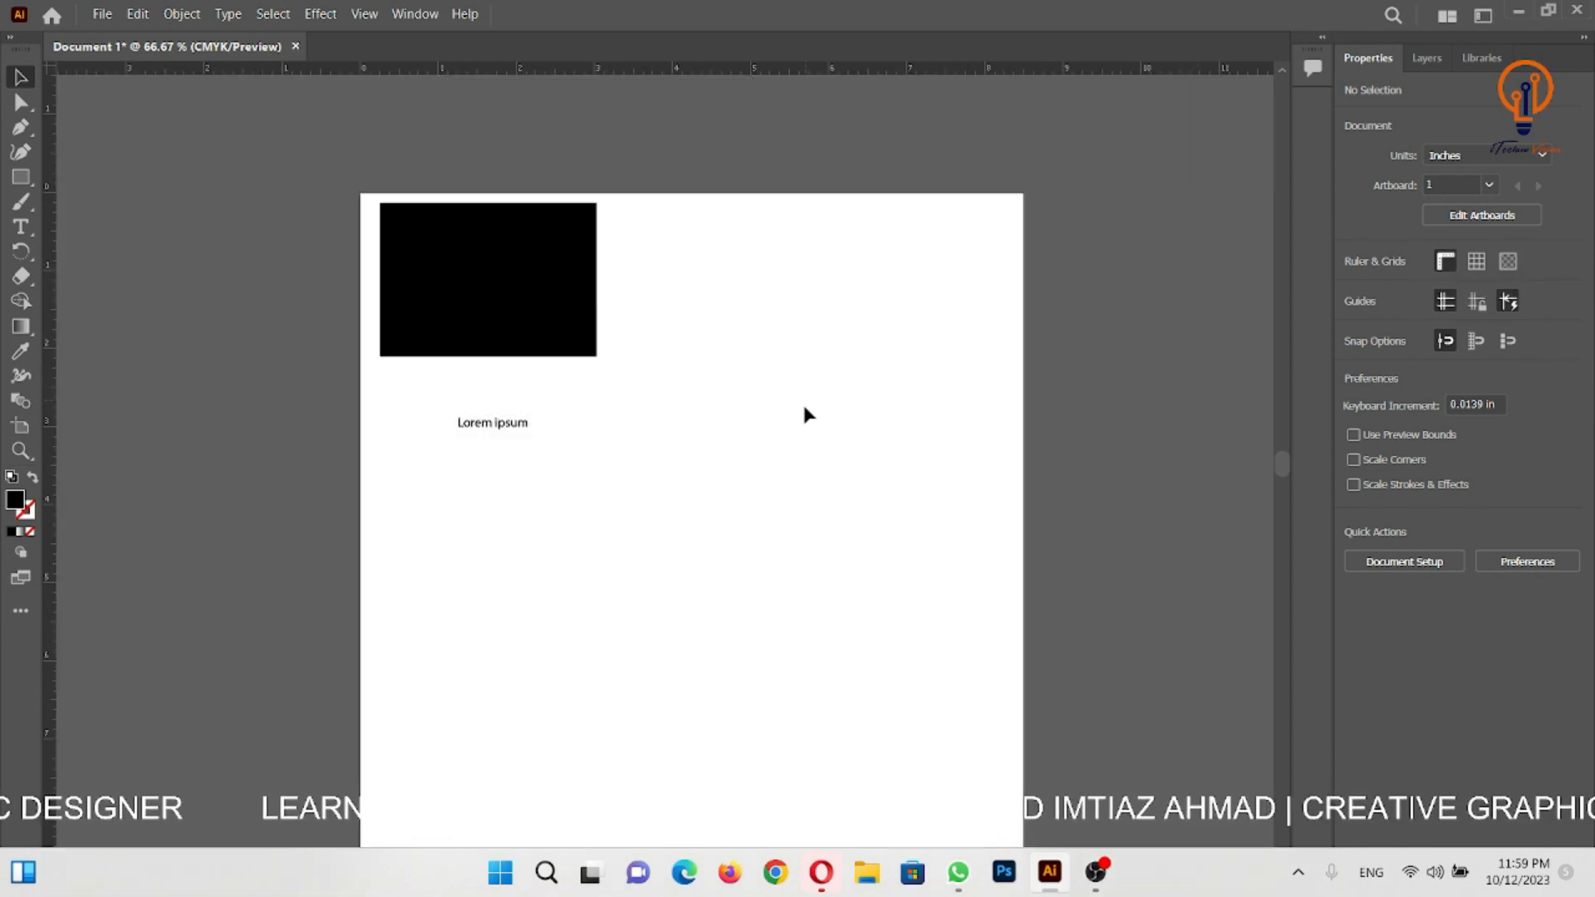
- Place a vertical guide at about X 5.34 in and a horizontal guide about 5.3 in down the artboard
left_click_drag(748, 402, 778, 331)
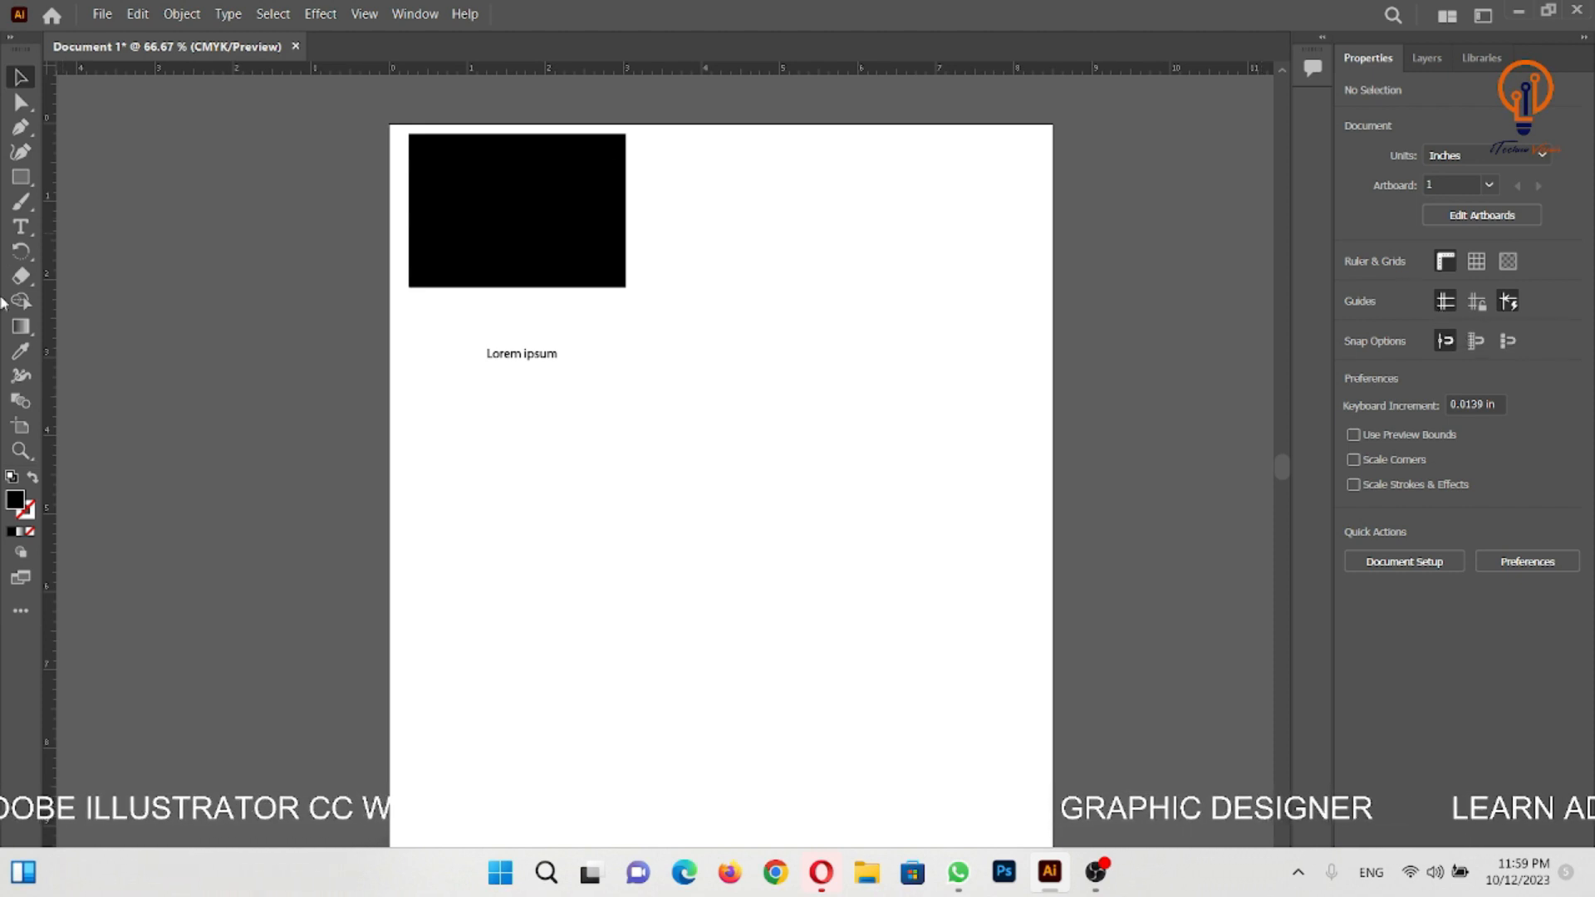
left_click_drag(51, 328, 858, 366)
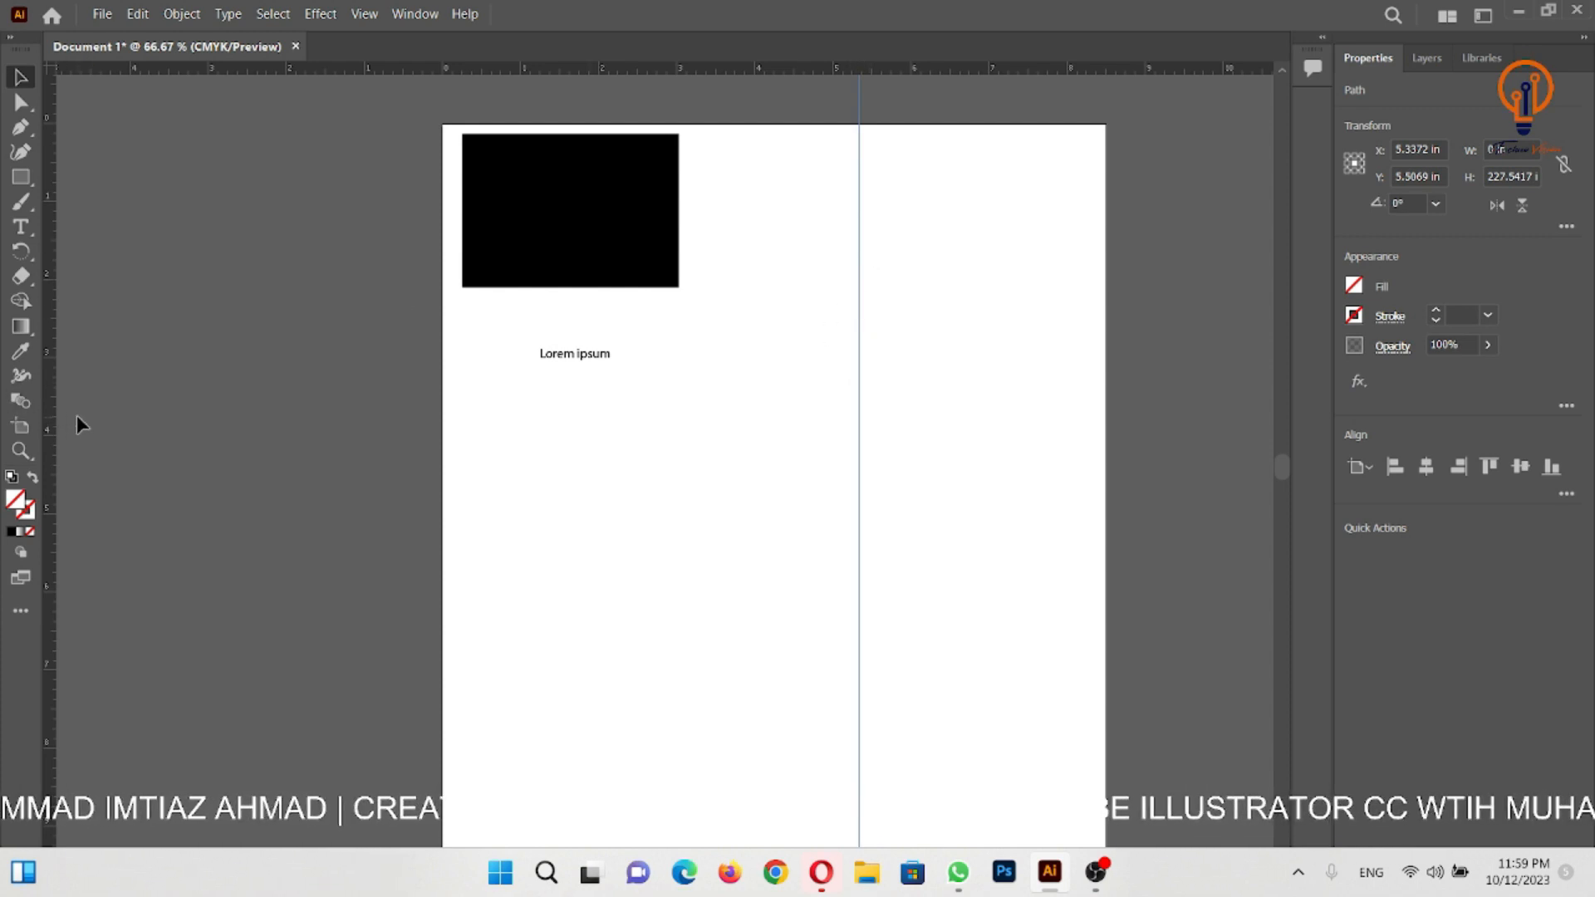
left_click_drag(775, 73, 786, 534)
- Reposition the horizontal guide to about Y 2.46 in and the vertical guide to about X 6.44 in
left_click_drag(870, 535, 932, 314)
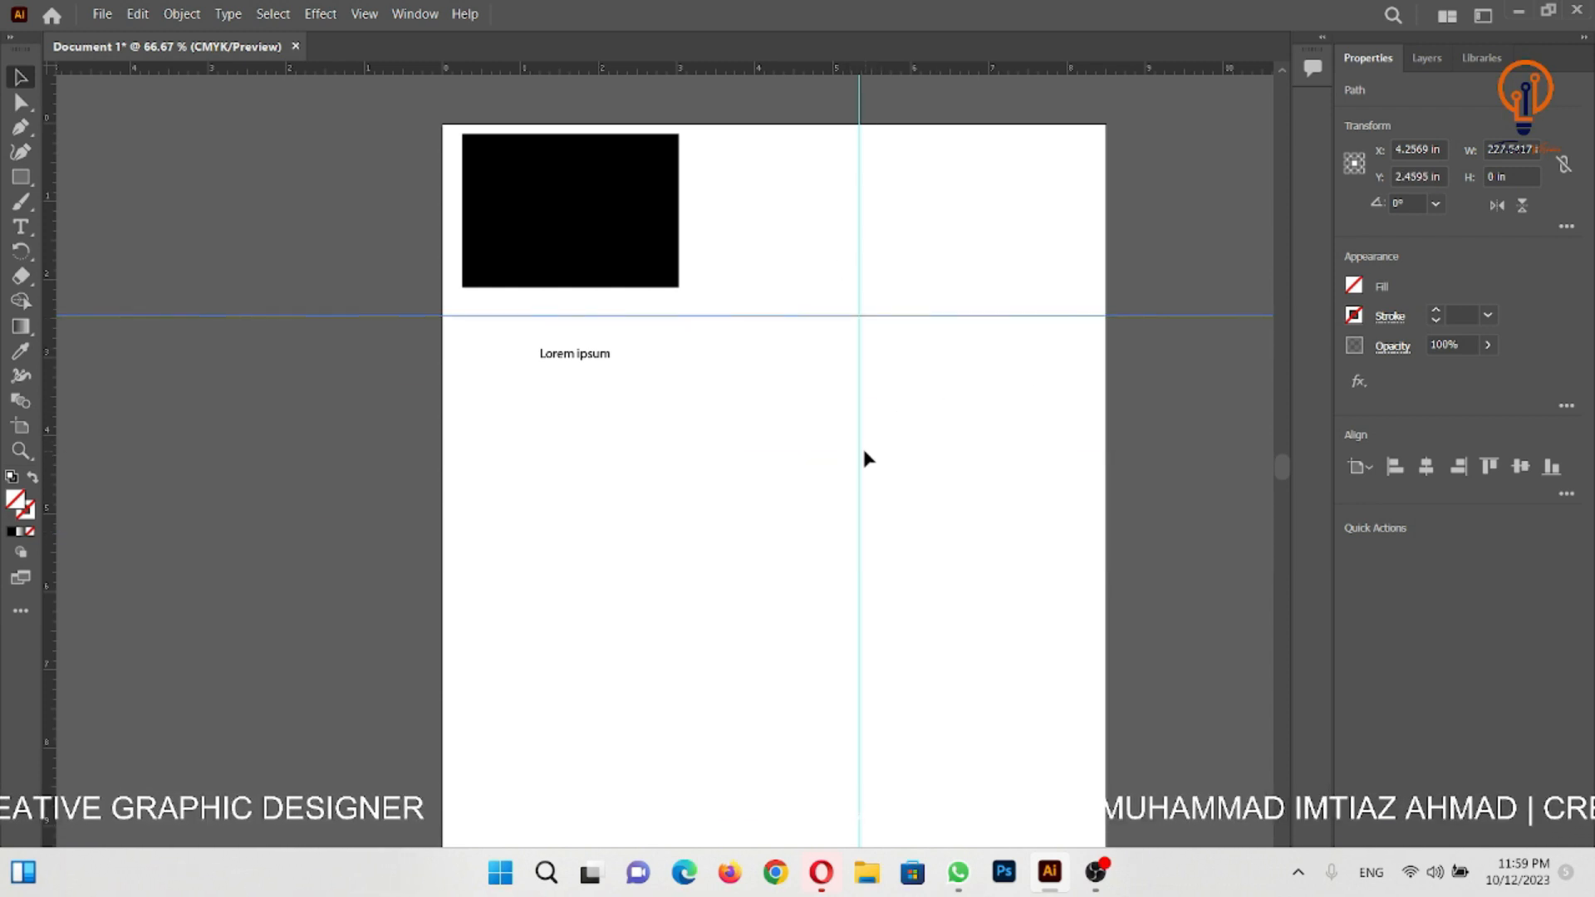
left_click_drag(863, 453, 941, 449)
left_click(943, 449)
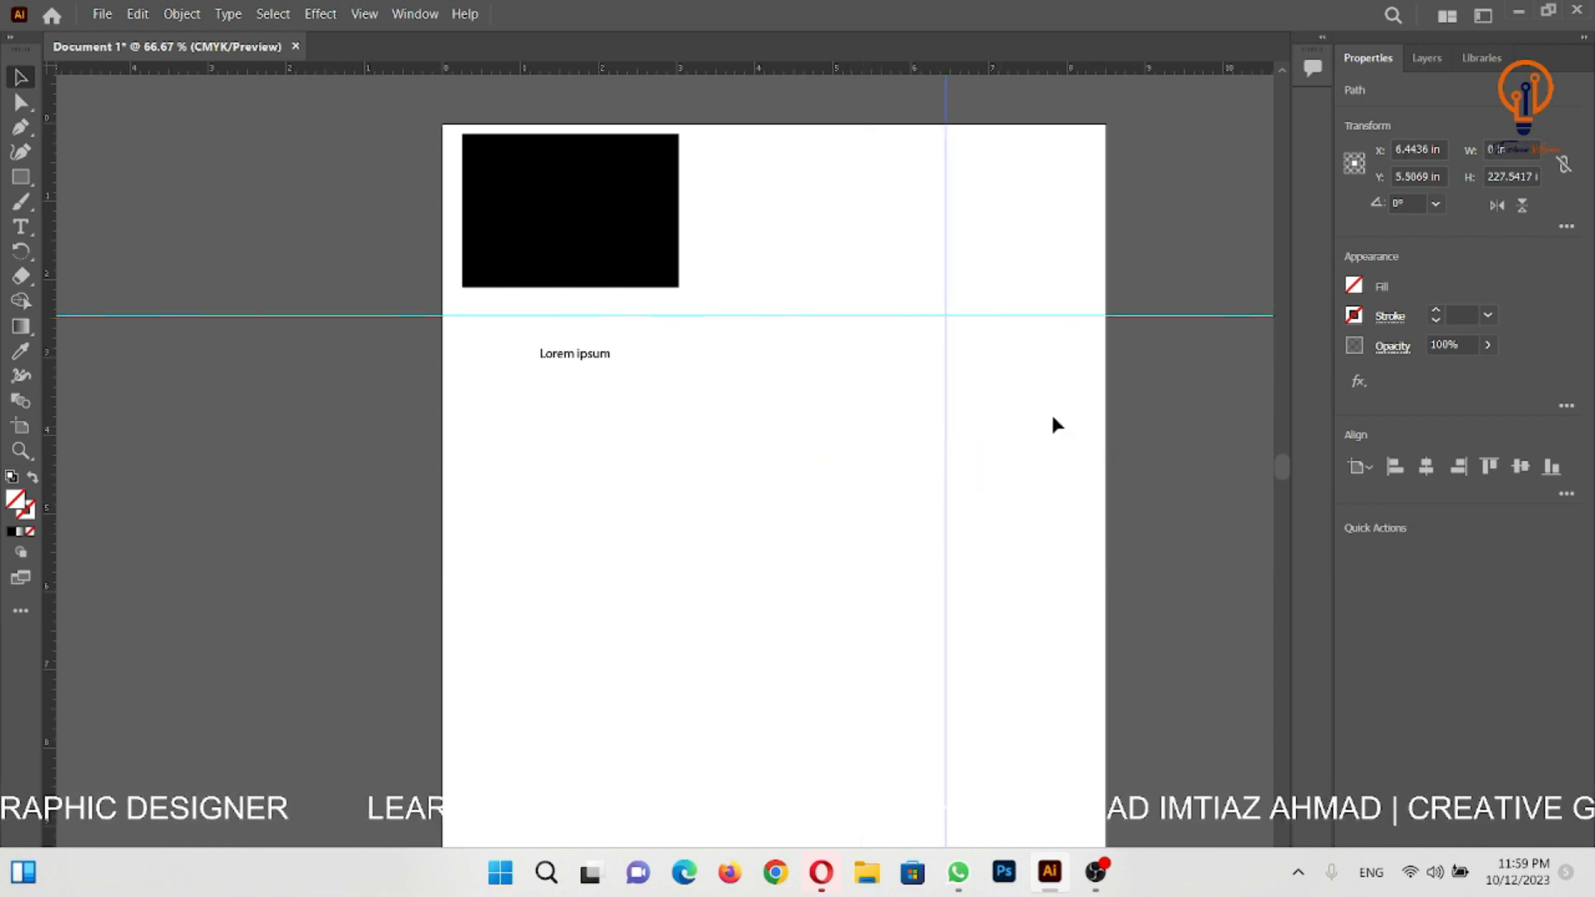
- Deselect the vertical guide, hide all guides and show them again
left_click(1063, 201)
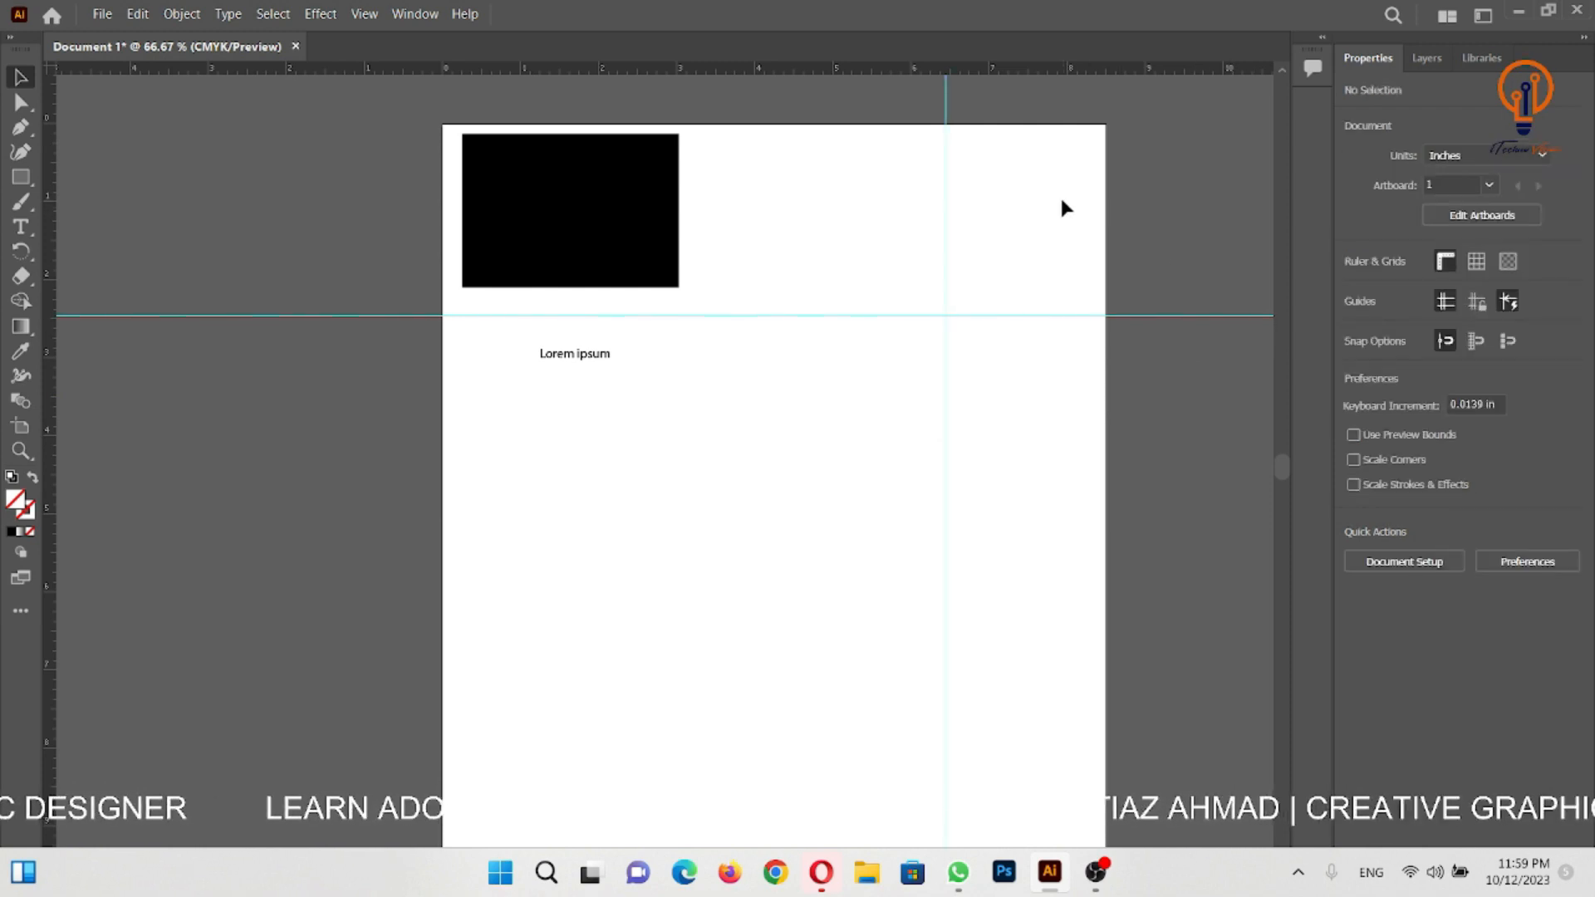
left_click(1446, 303)
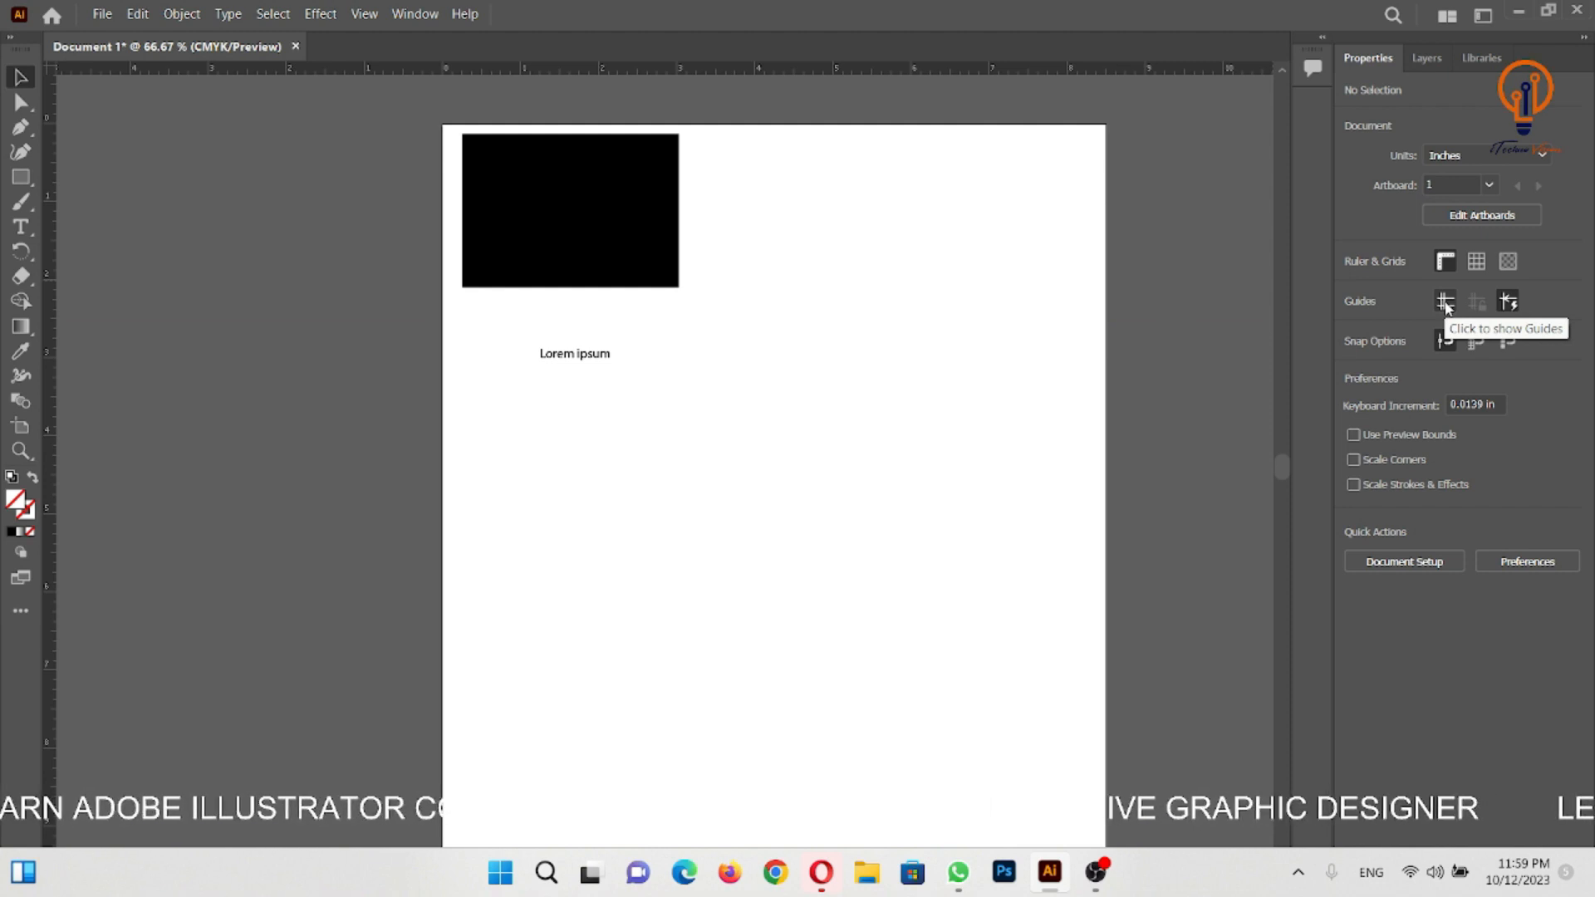
left_click(1446, 303)
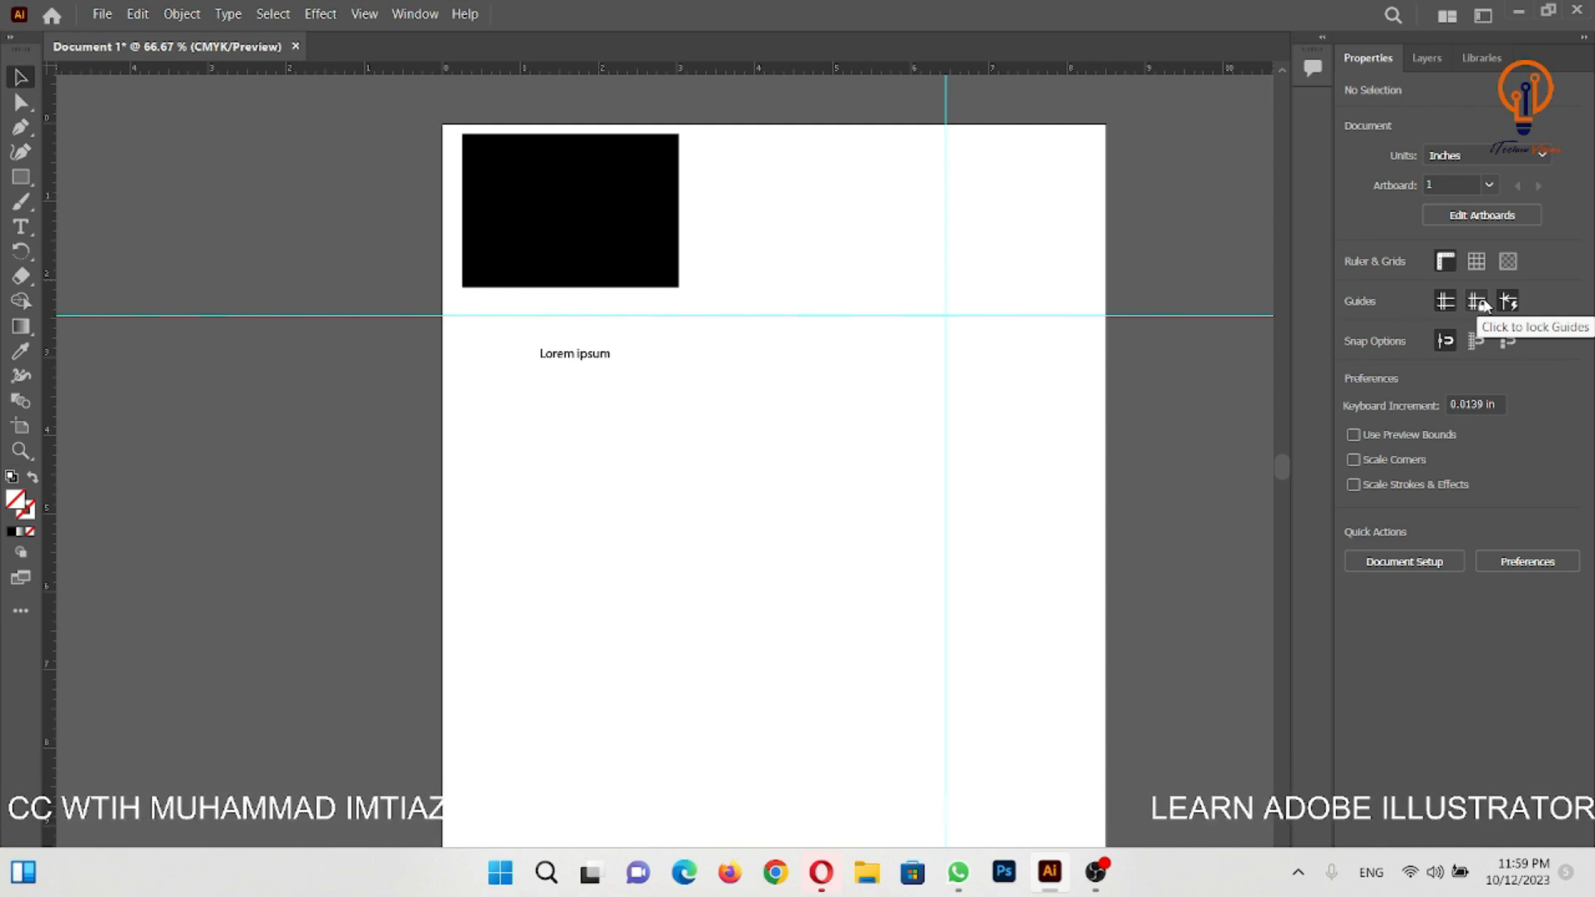
- Lock the guides, try to move both of them on the artboard, and unlock them again
left_click(1477, 303)
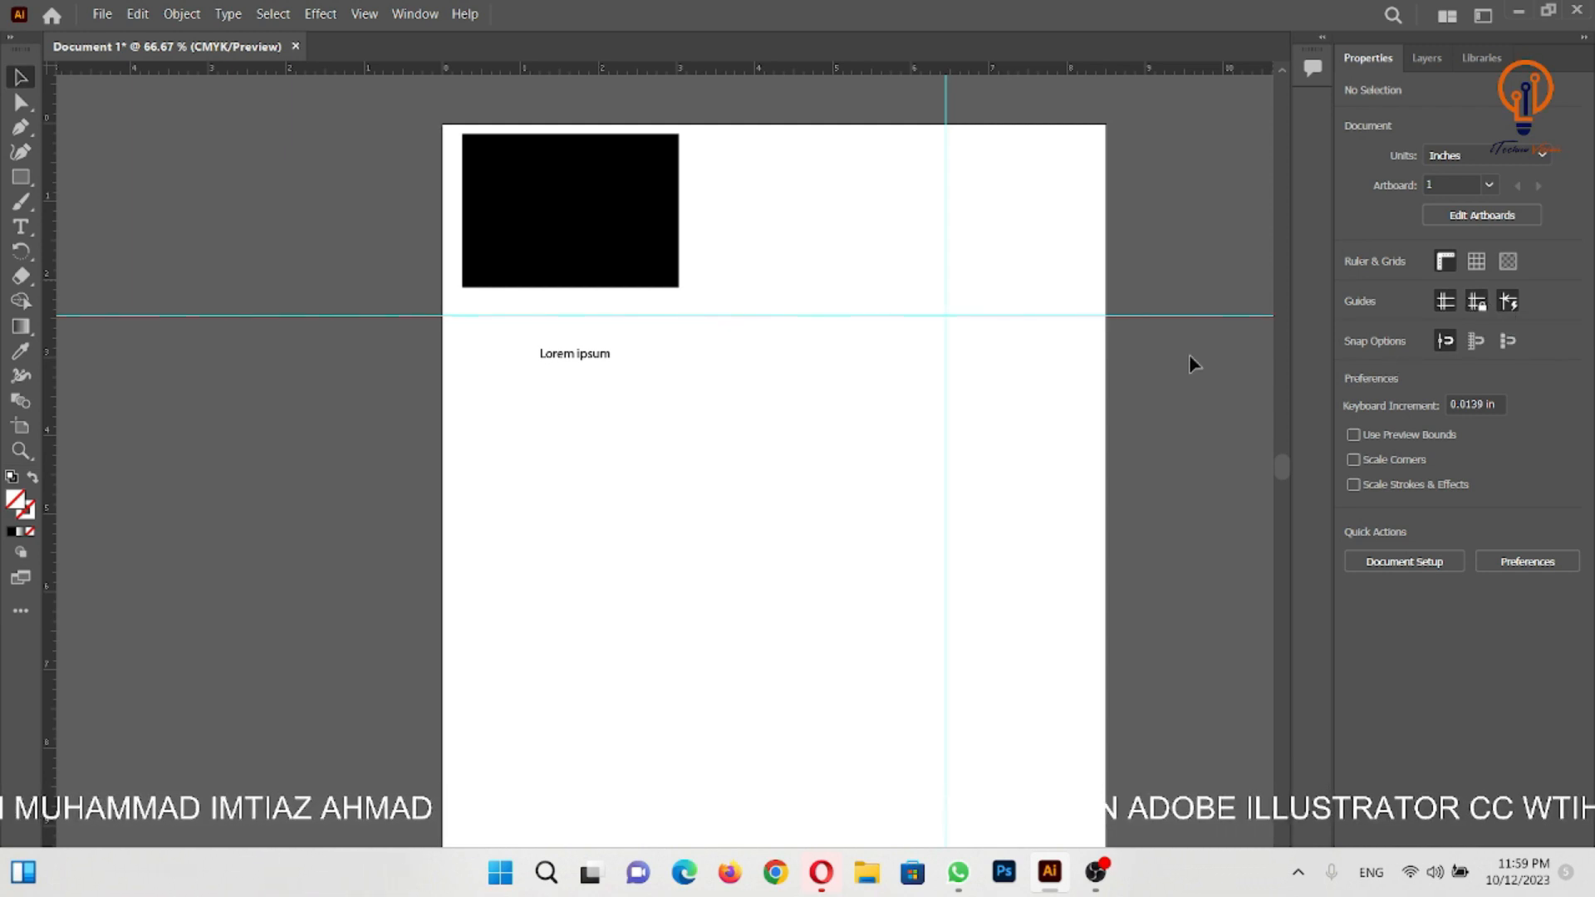
left_click_drag(864, 285, 926, 503)
left_click_drag(940, 434, 1064, 446)
left_click_drag(939, 315, 652, 502)
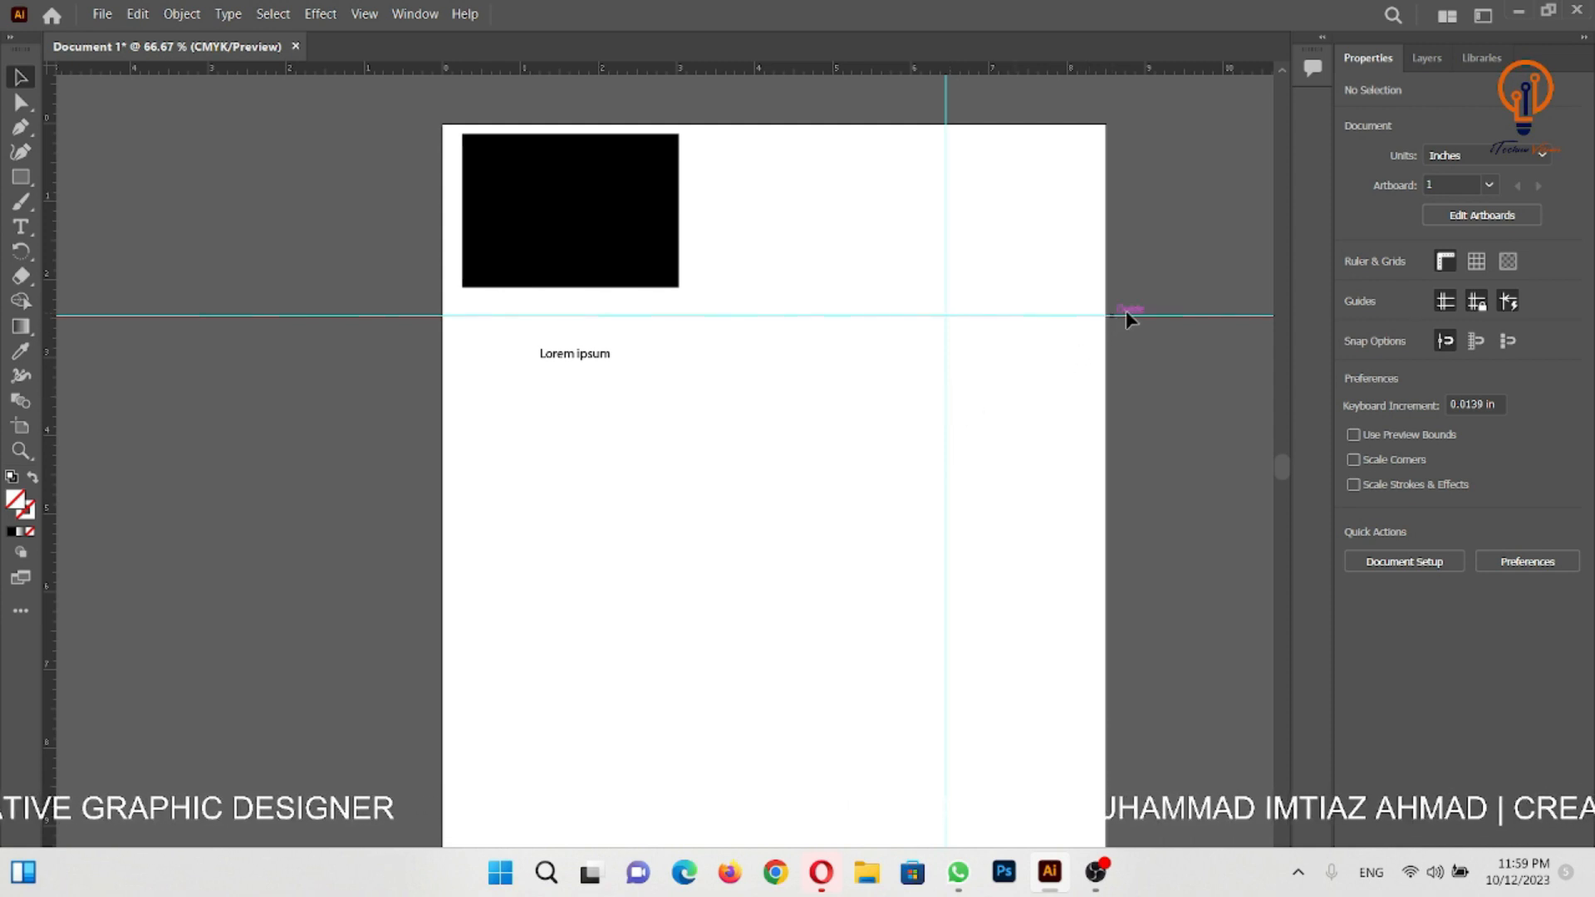
left_click(1478, 304)
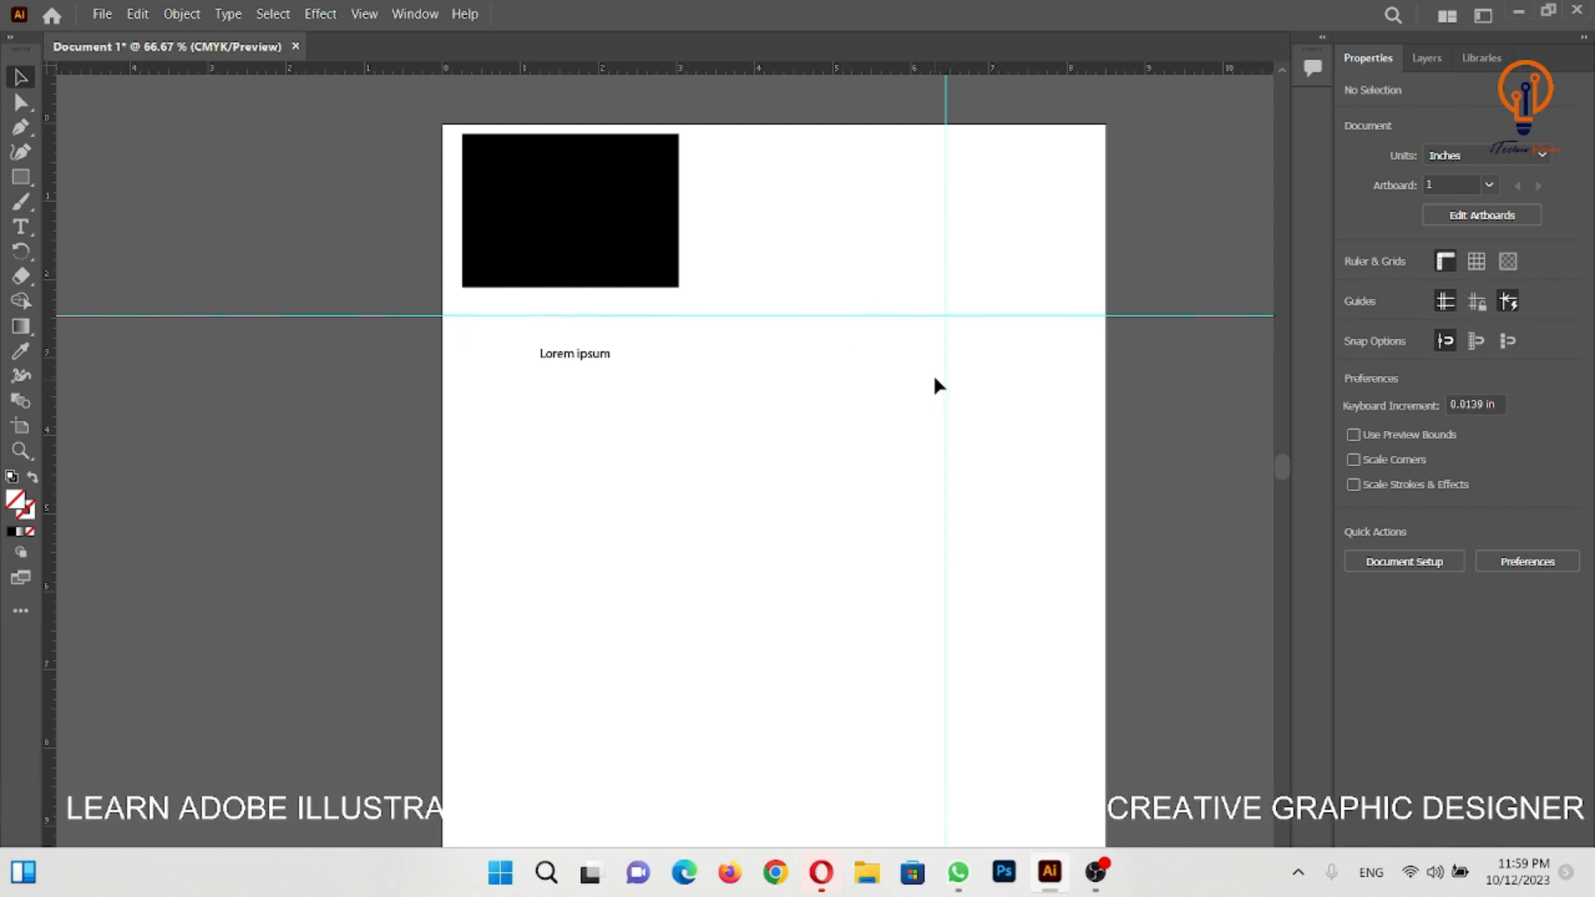
- Move the horizontal guide down to about Y 6.4 in and align the black rectangle's right edge with the vertical guide
left_click_drag(937, 315, 870, 621)
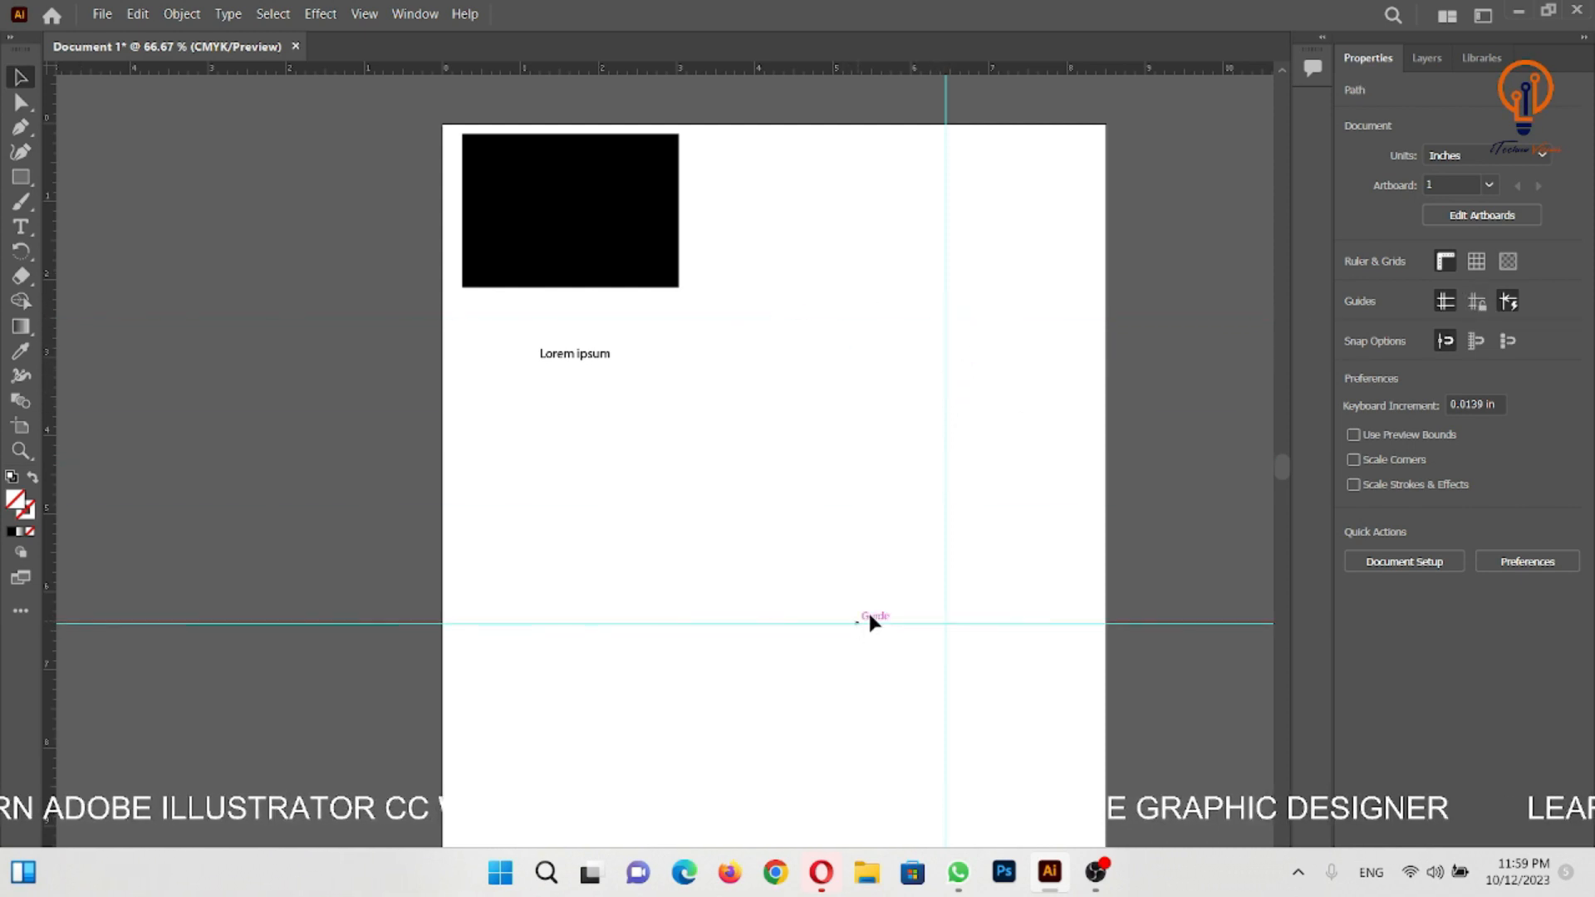
left_click_drag(680, 261, 947, 398)
left_click(1087, 430)
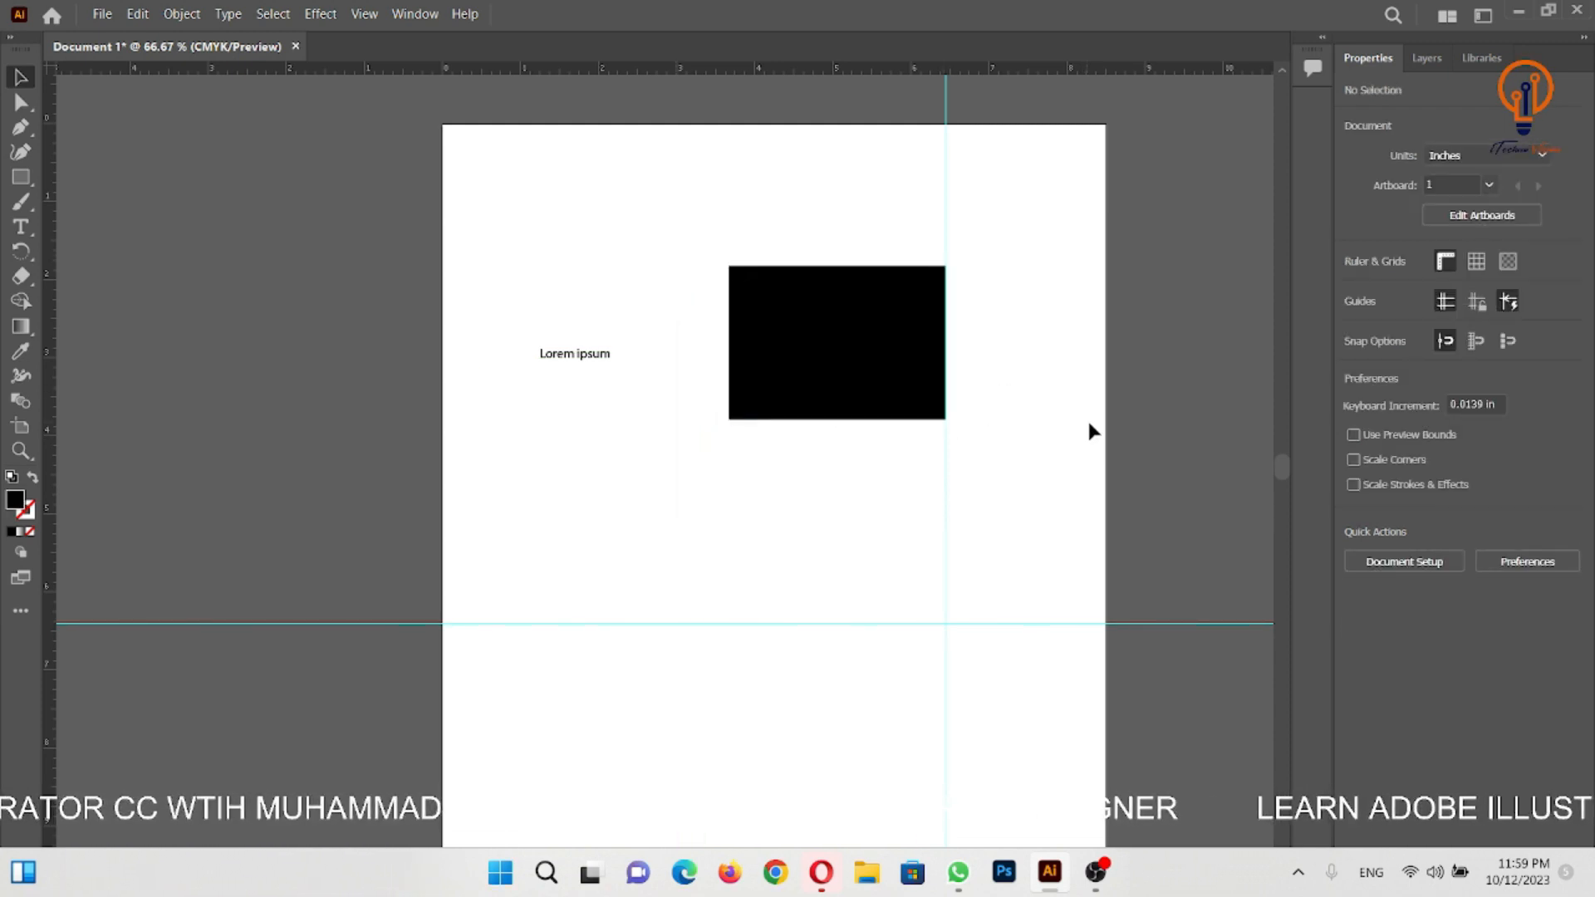
- Move the black rectangle to the artboard's upper left and draw a red rectangle about 3.17 by 2.41 in to its lower right
left_click(1509, 303)
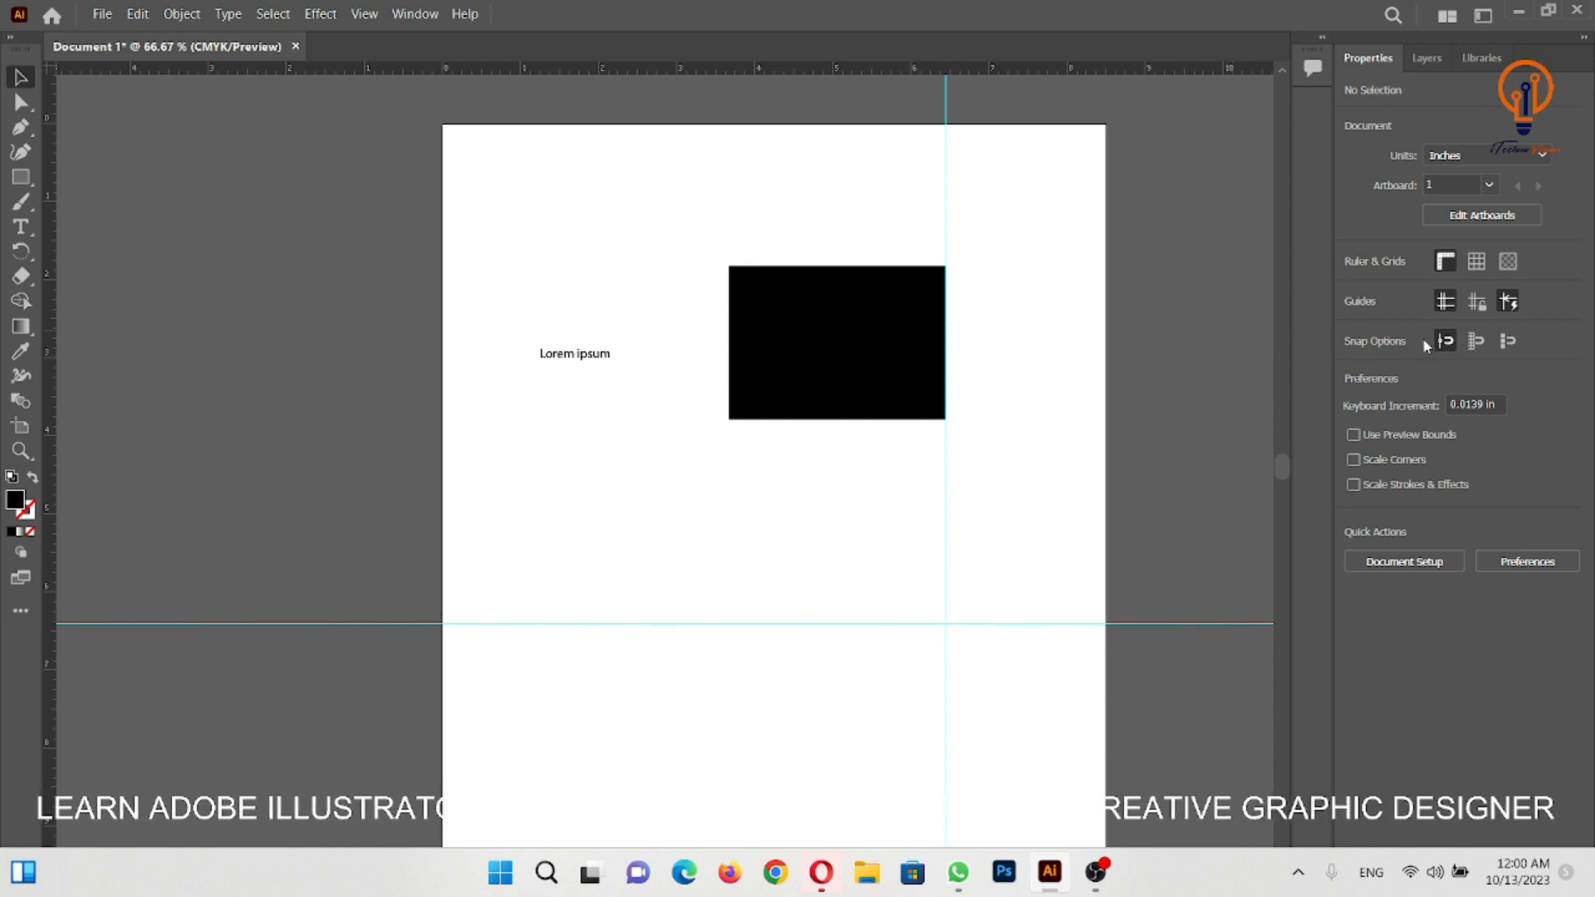
left_click_drag(833, 328, 644, 250)
key("m")
left_click_drag(684, 380, 931, 568)
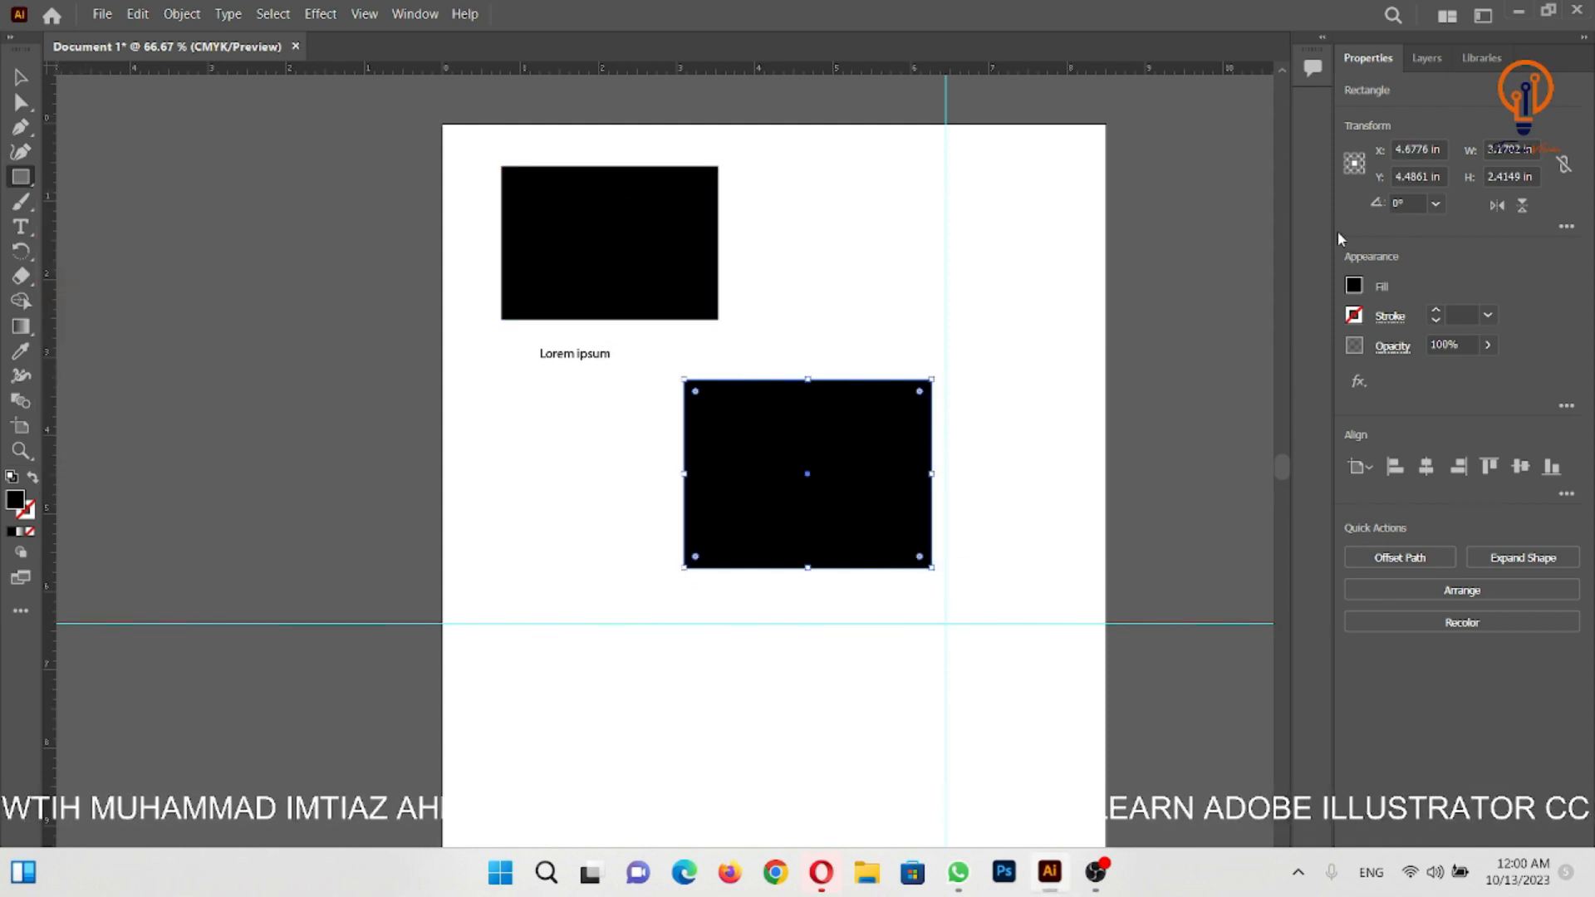
left_click(1354, 286)
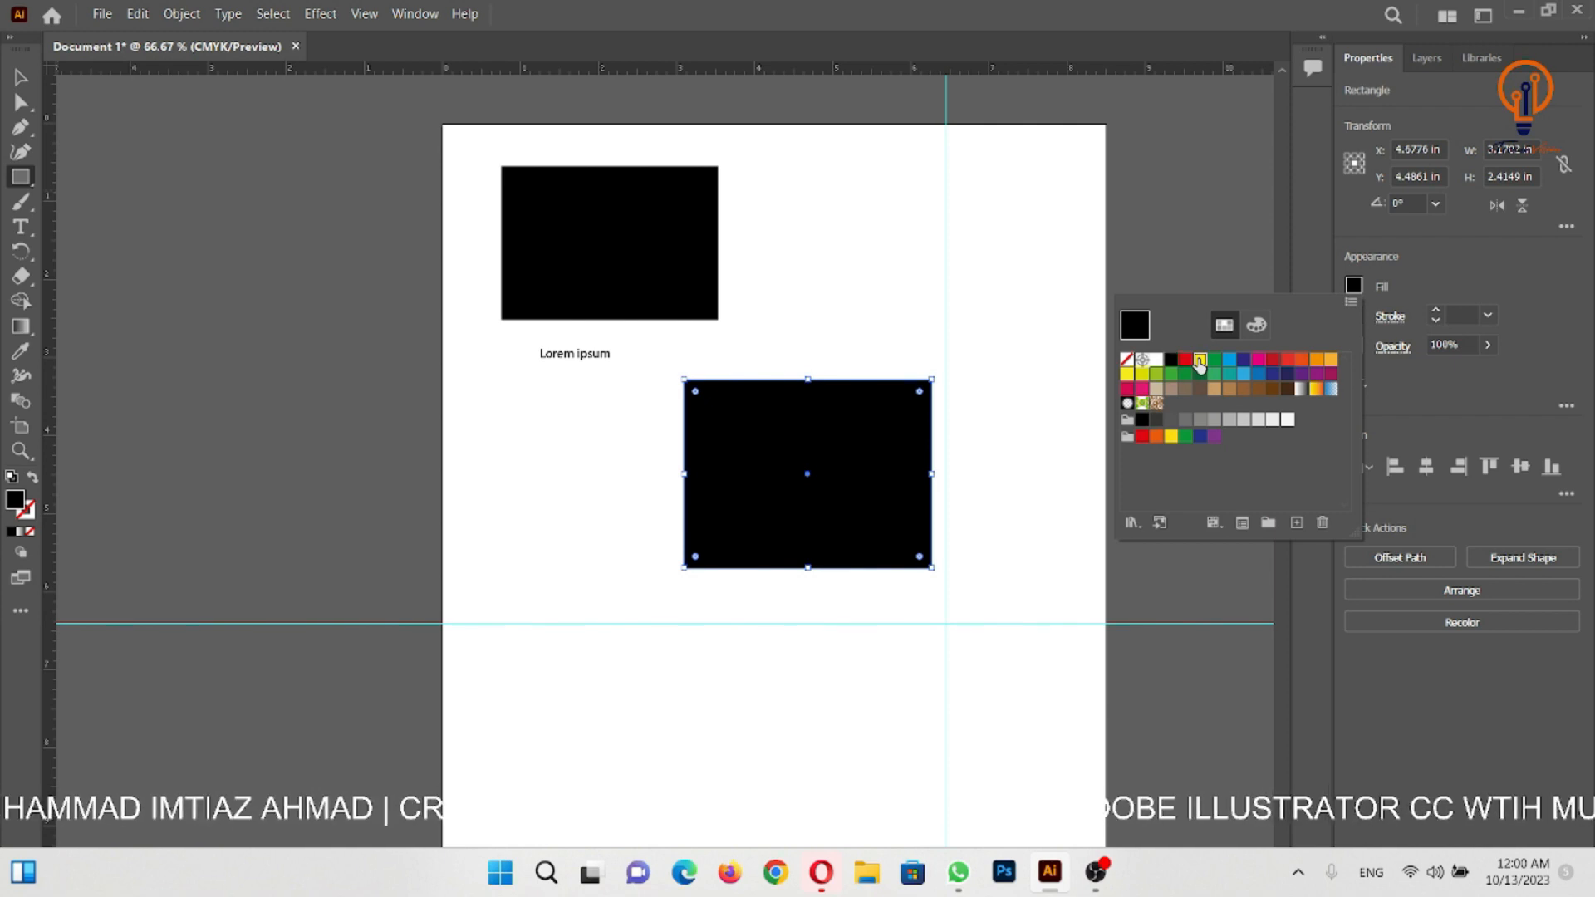
left_click(1199, 360)
left_click(1187, 360)
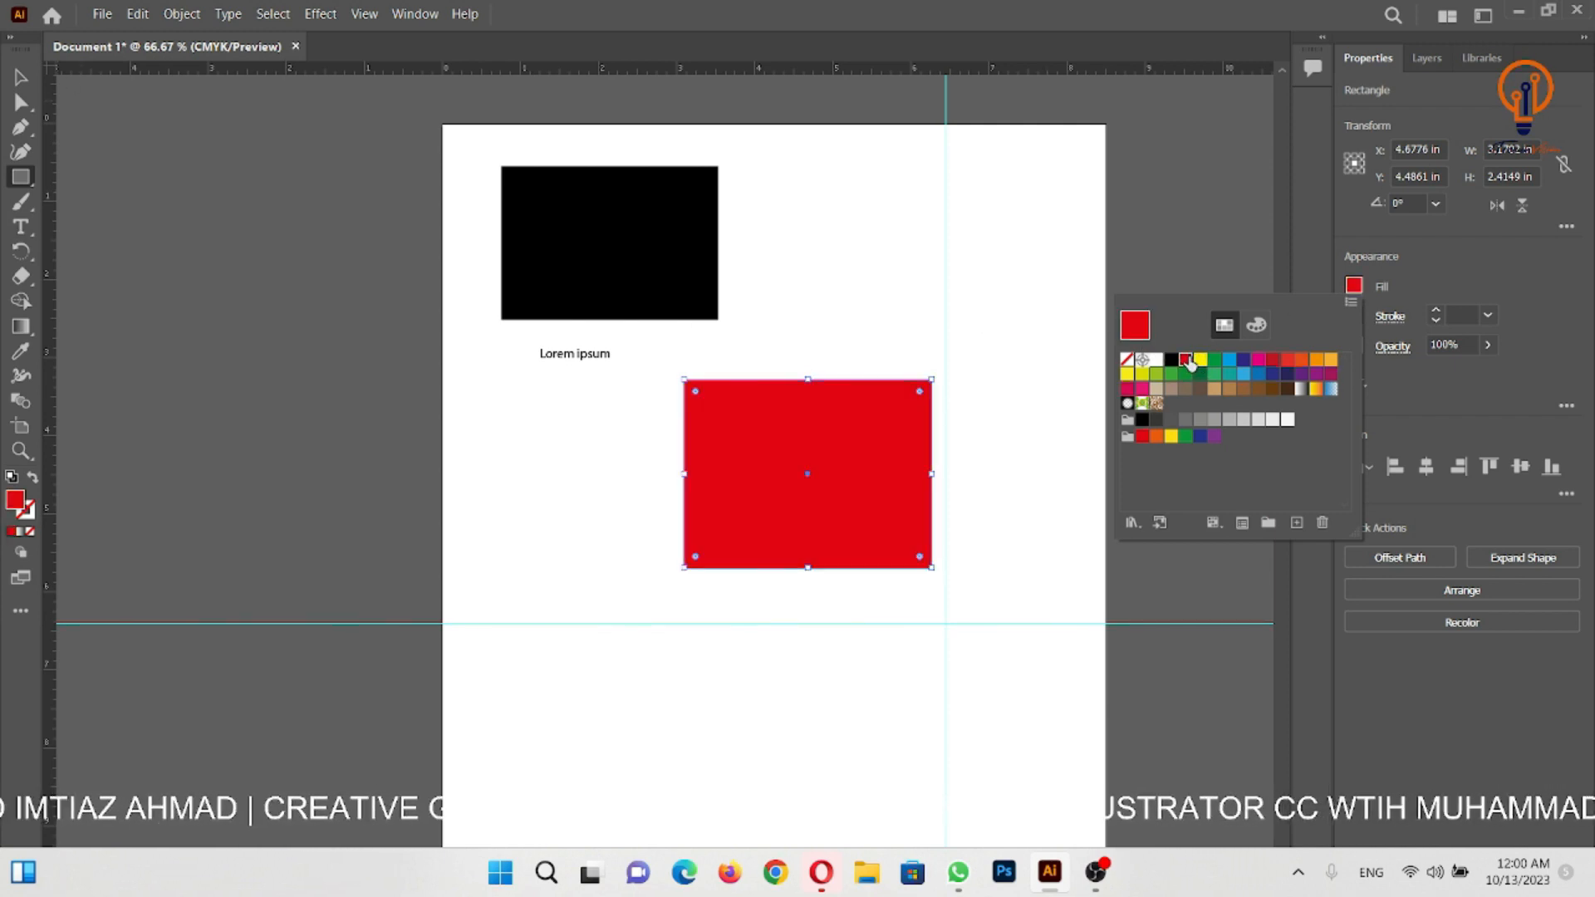
left_click(589, 241)
left_click(591, 260)
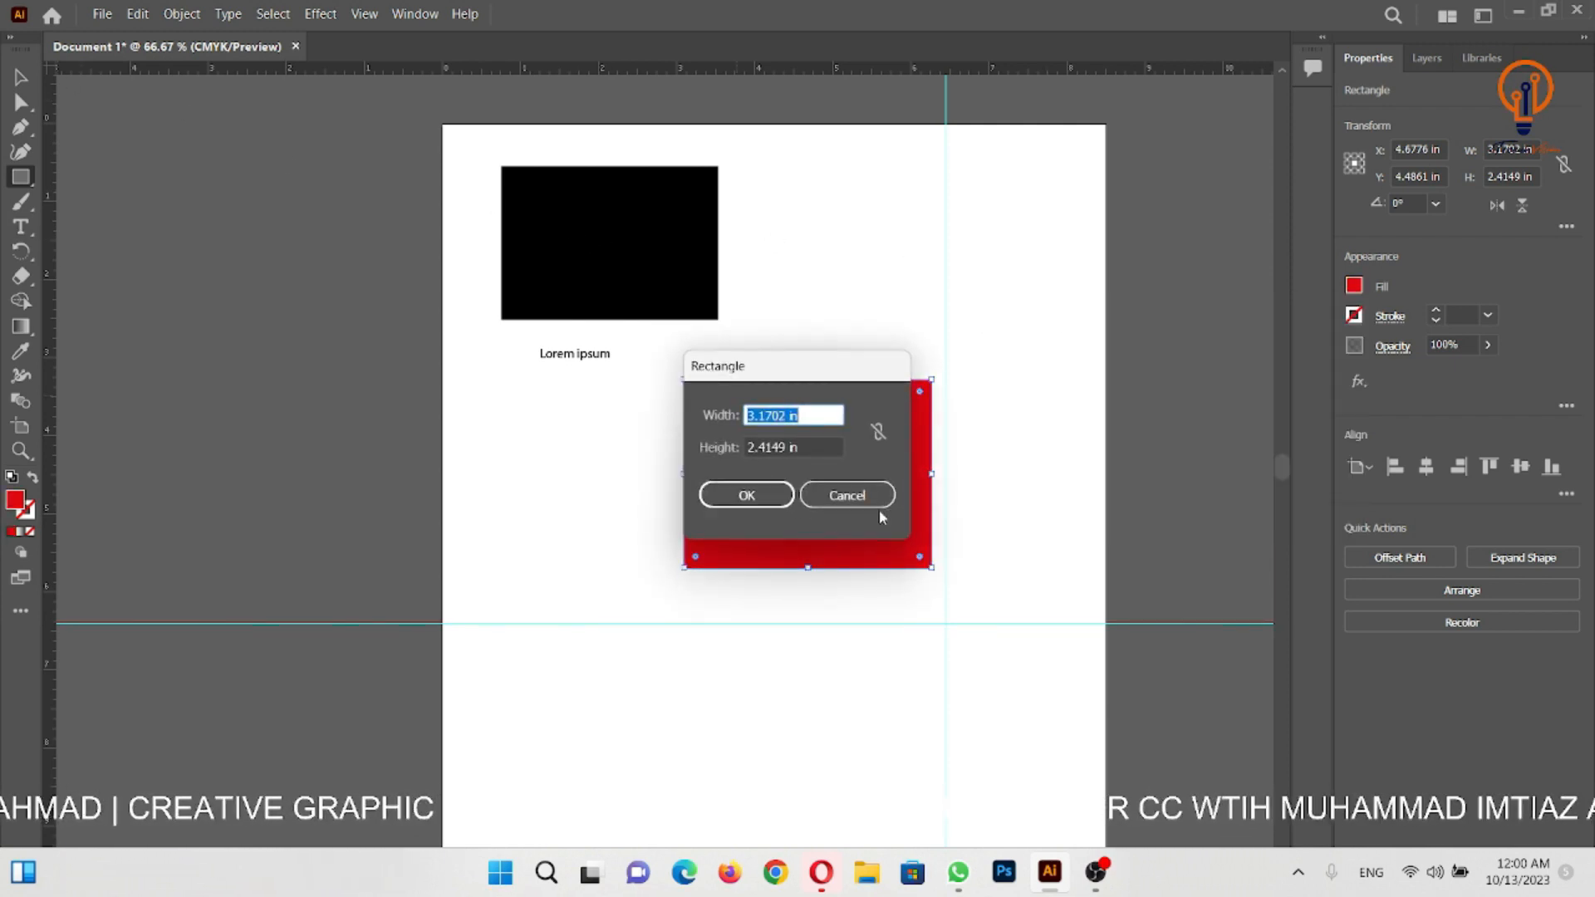
left_click(847, 496)
- Move the black rectangle flush with the red rectangle's left edge and raise the red rectangle to about Y 3.36 in
left_click(23, 79)
left_click(747, 220)
left_click_drag(595, 231, 807, 247)
left_click_drag(915, 257, 639, 503)
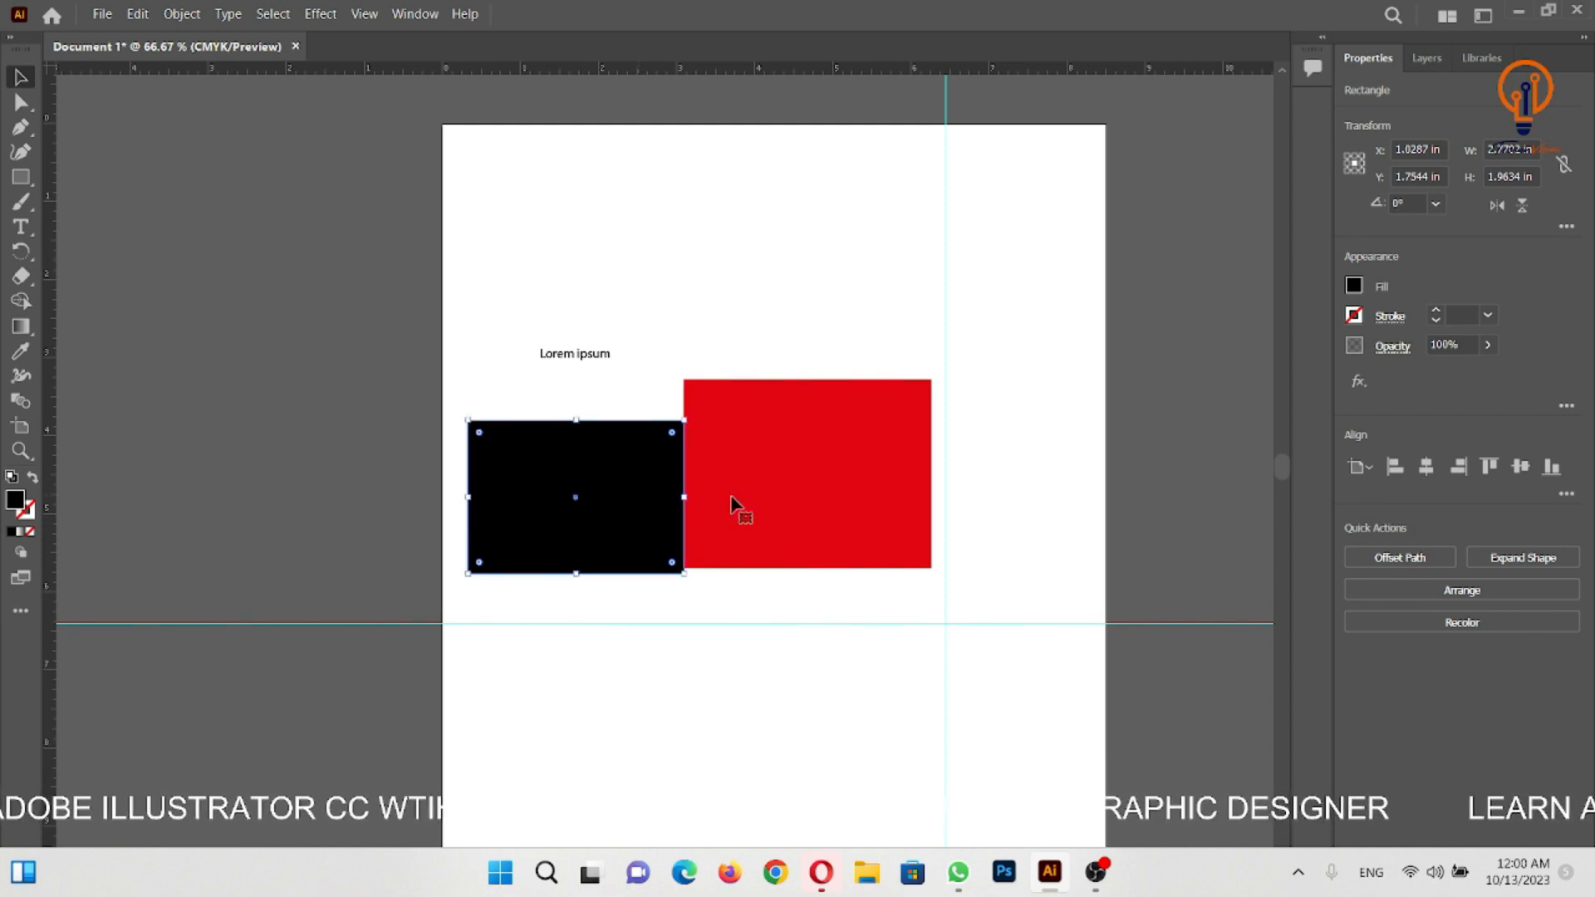
left_click_drag(787, 493, 794, 414)
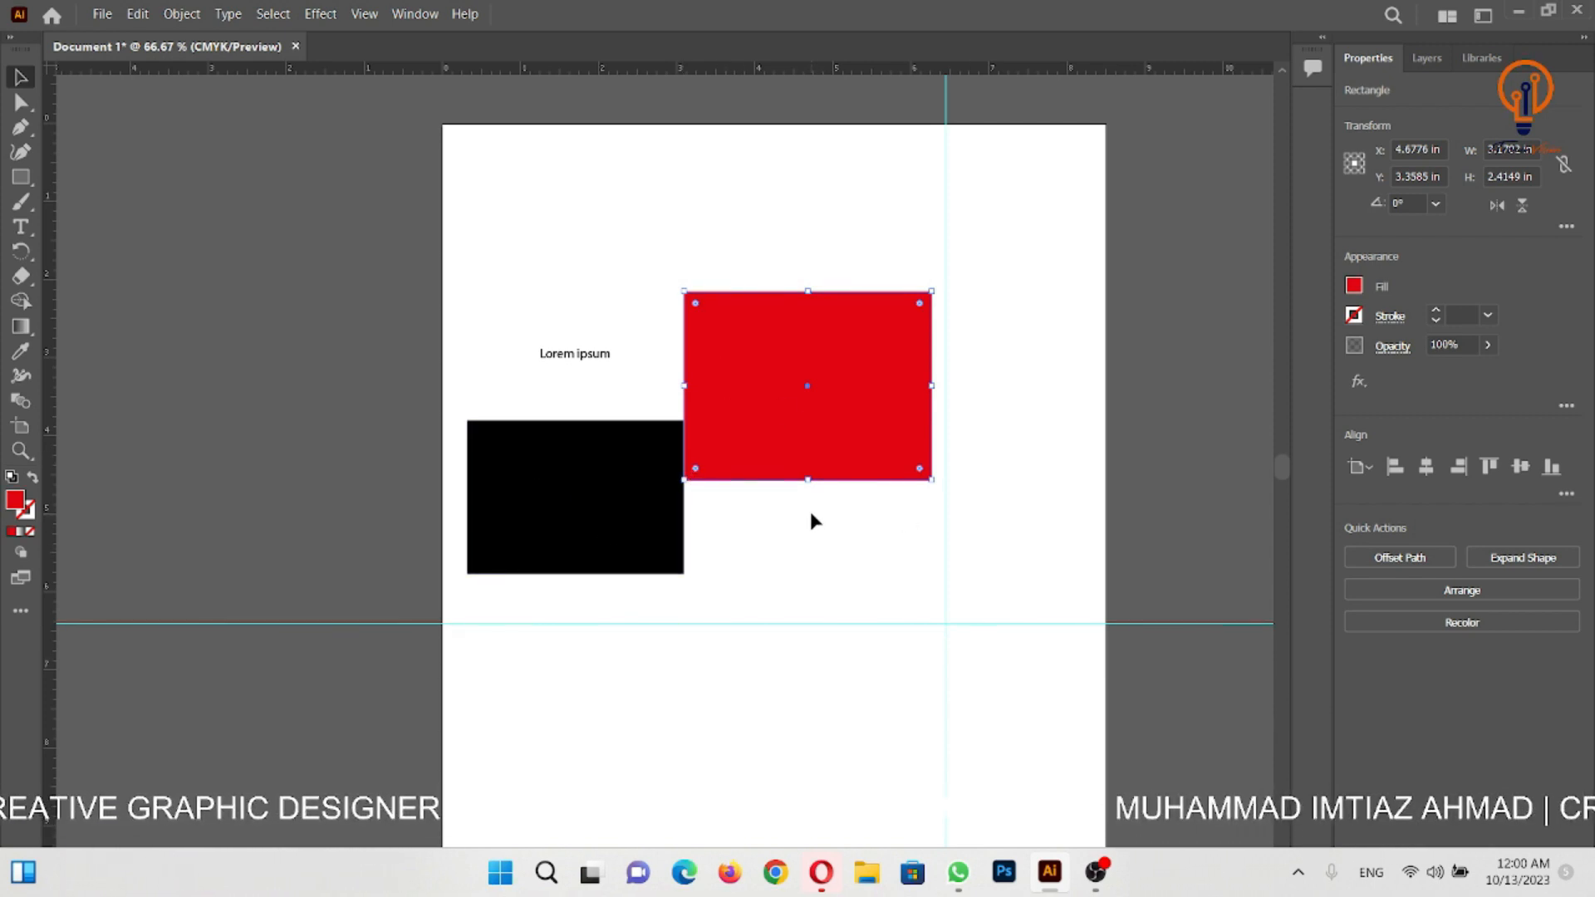
- Show the document grid and move the red rectangle across the vertical guide, centred at about X 5.8 in, Y 4.5 in
left_click(623, 320)
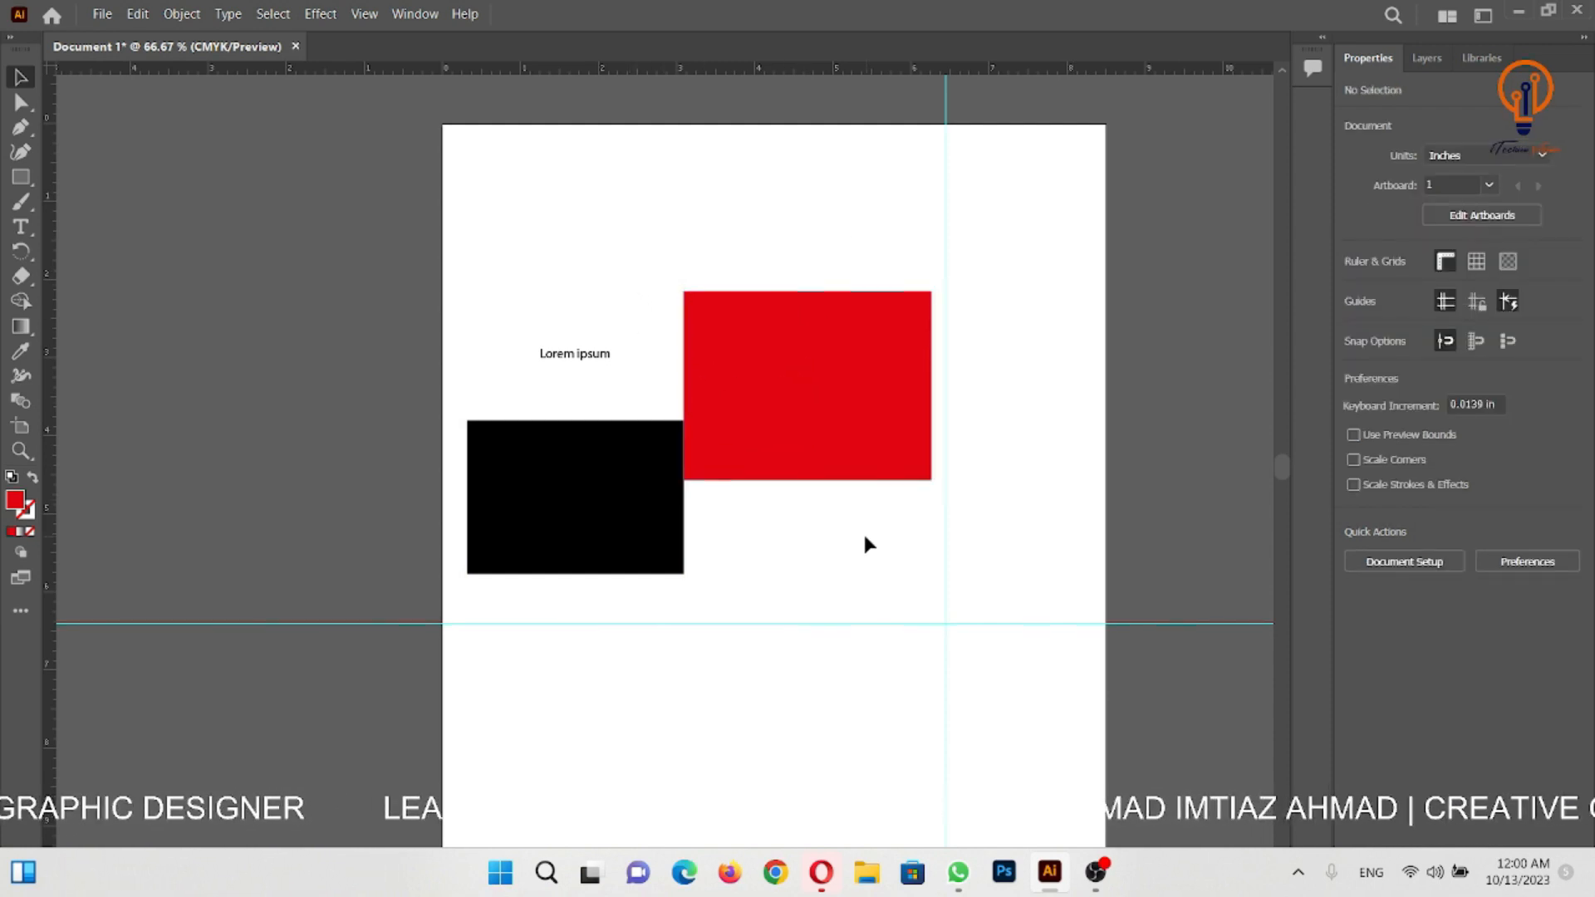
left_click_drag(846, 456, 862, 454)
left_click(914, 540)
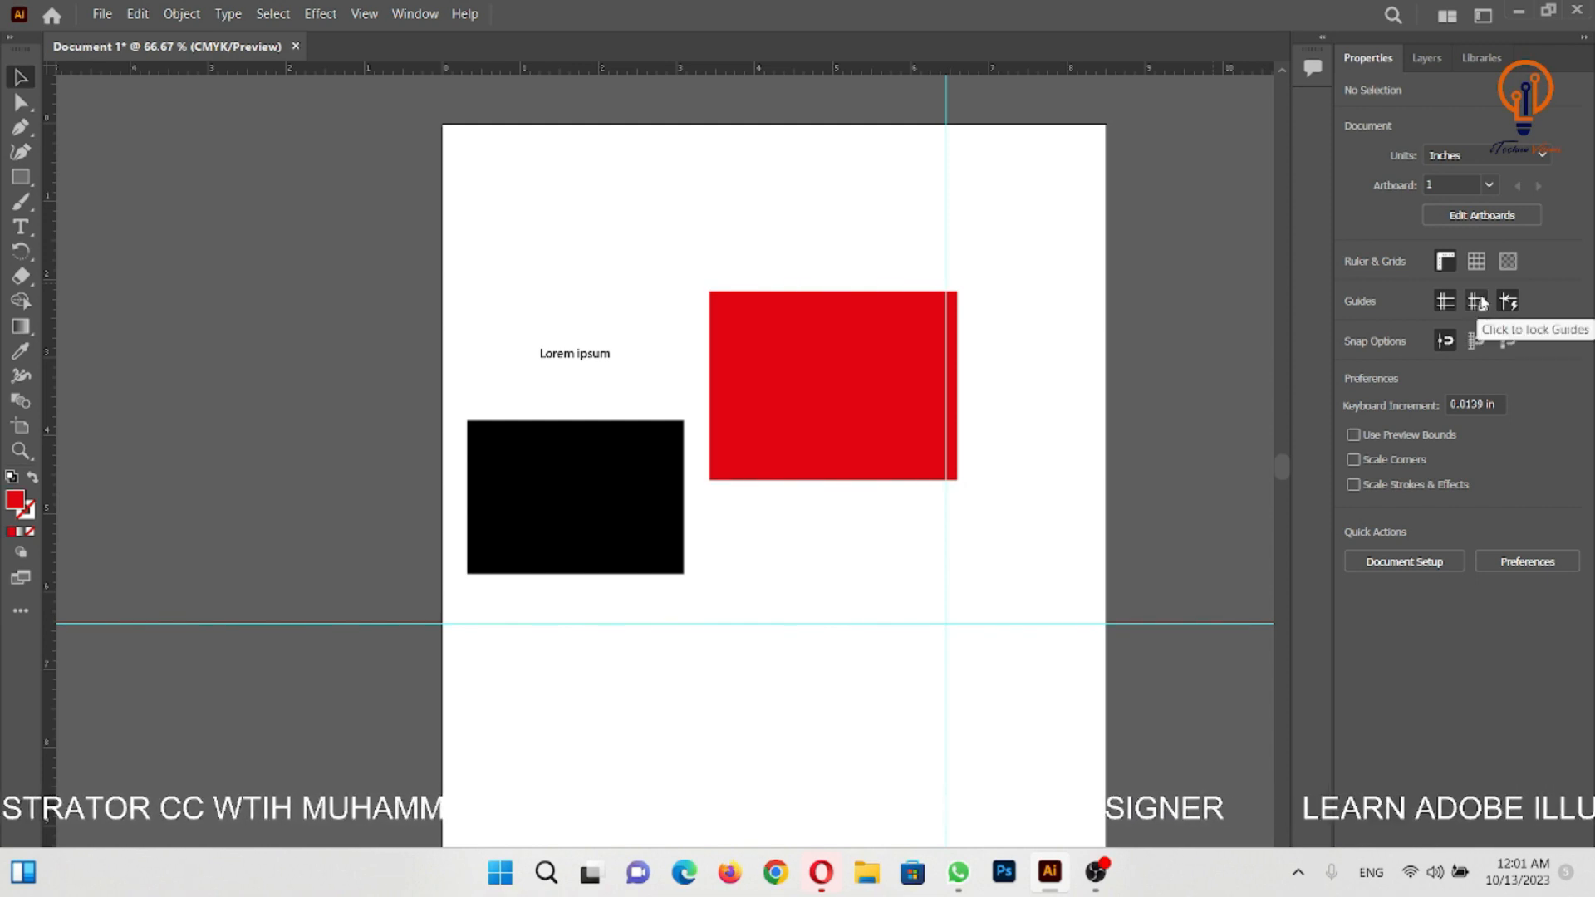
left_click(1475, 263)
left_click_drag(744, 360, 810, 448)
left_click(690, 292)
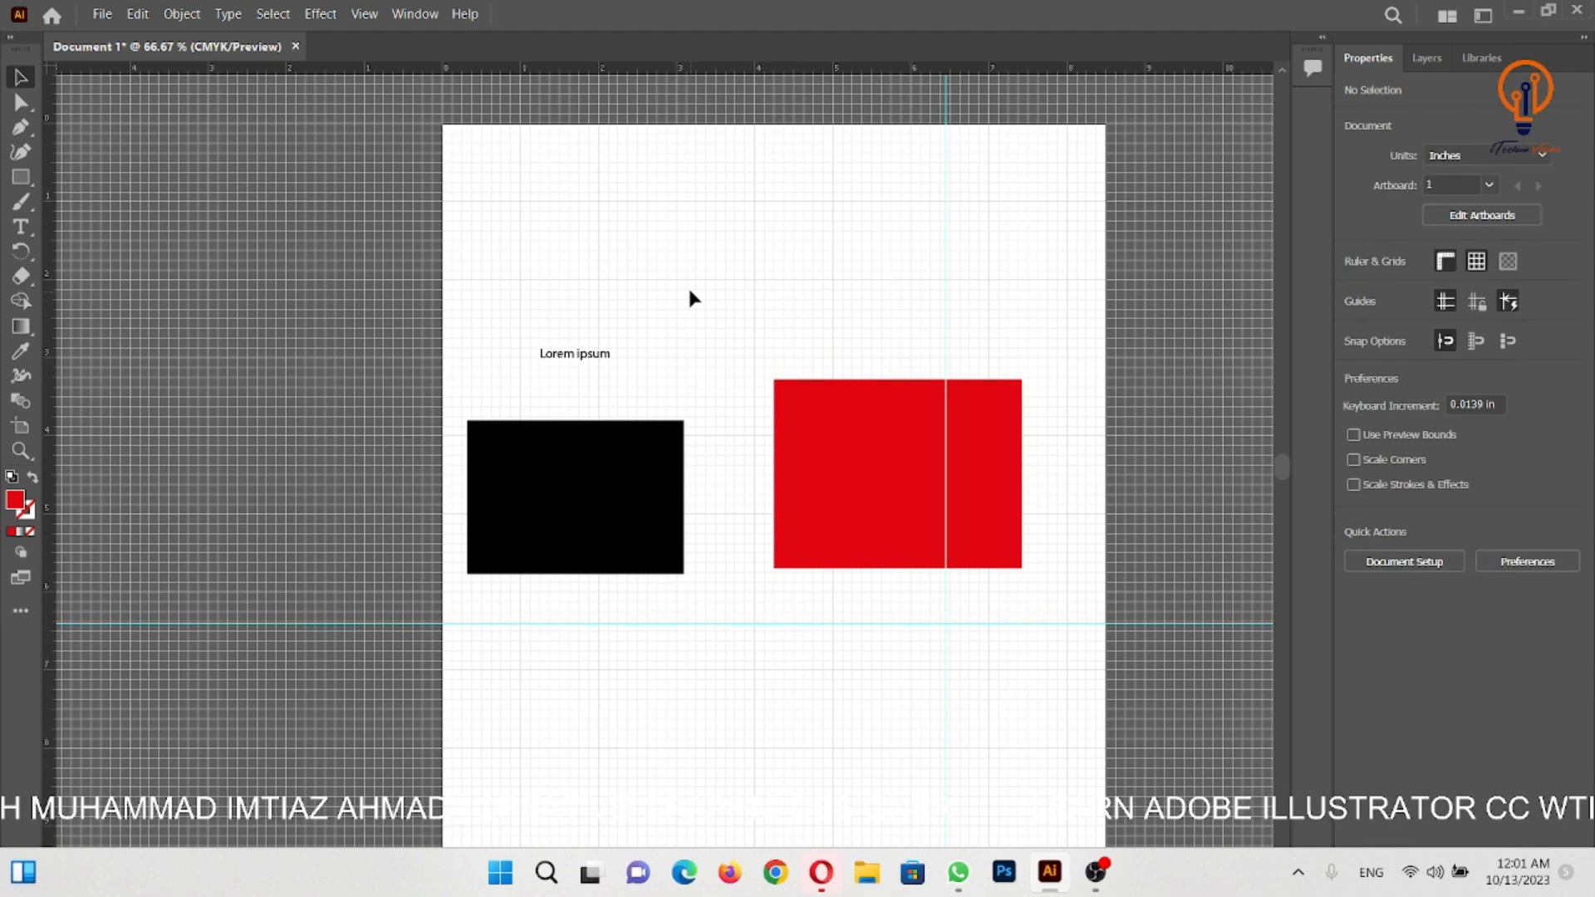
- Turn on Snap to Grid and draw a 4 by 1.625 in red rectangle near the artboard's top
left_click(1483, 344)
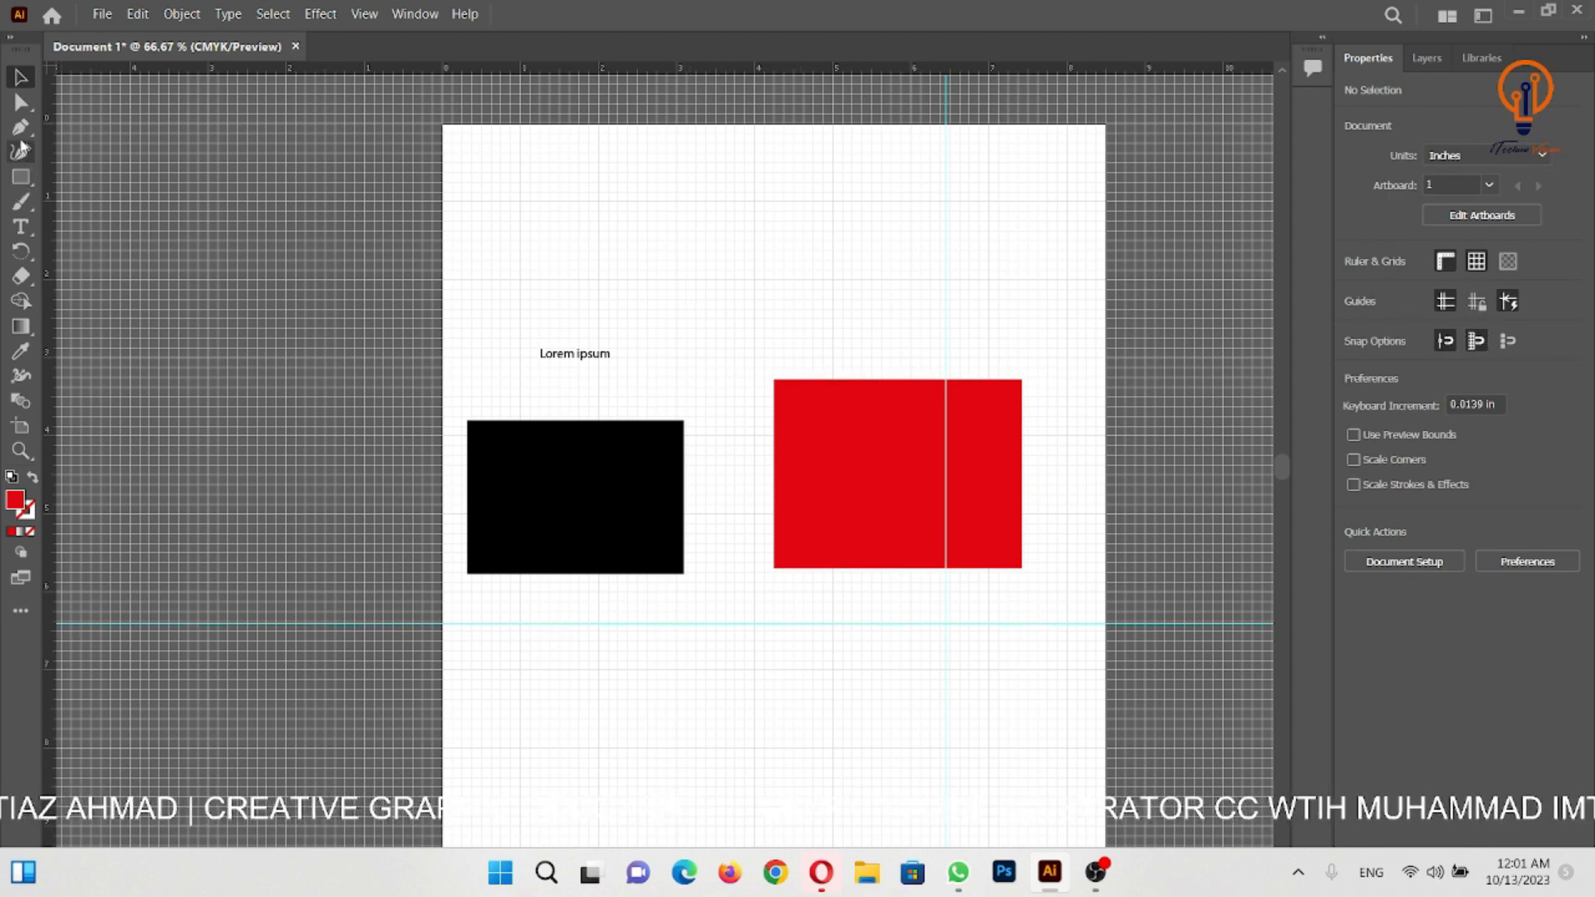
left_click(20, 177)
mouse_move(599, 182)
left_mouse_down()
mouse_move(741, 296)
mouse_move(910, 296)
mouse_move(912, 310)
left_mouse_up()
- Draw a 1 in red square and a 0.75 in red square beside it, below the horizontal guide, and deselect
key("ctrl+equal")
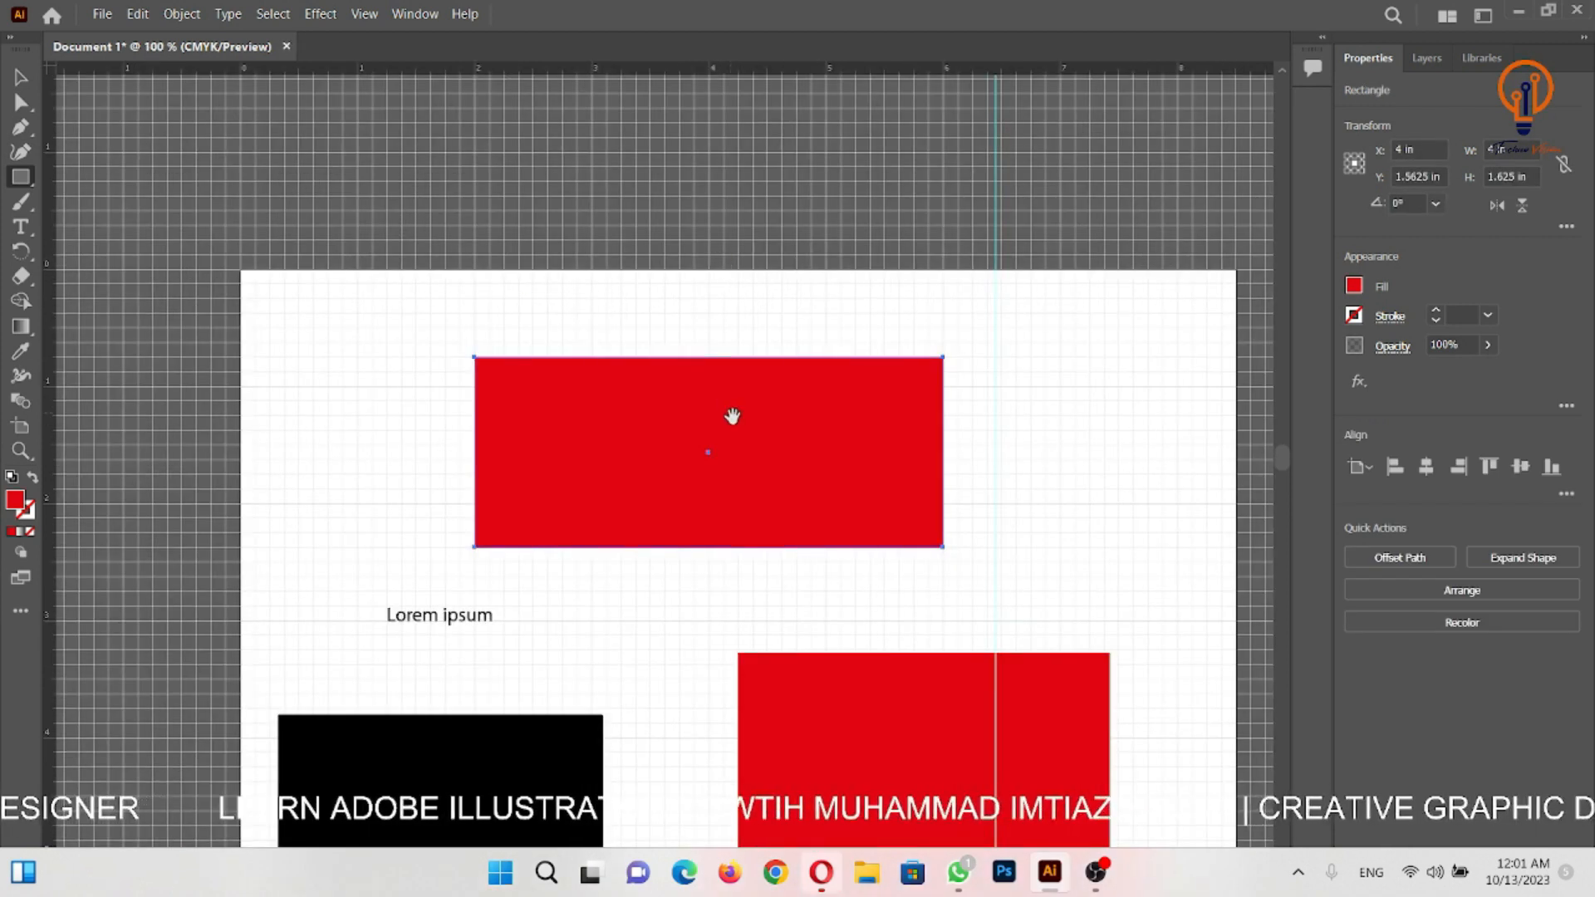
key("ctrl+equal")
left_click_drag(730, 410, 877, 374)
left_click_drag(789, 598, 766, 84)
left_click_drag(709, 399, 695, 346)
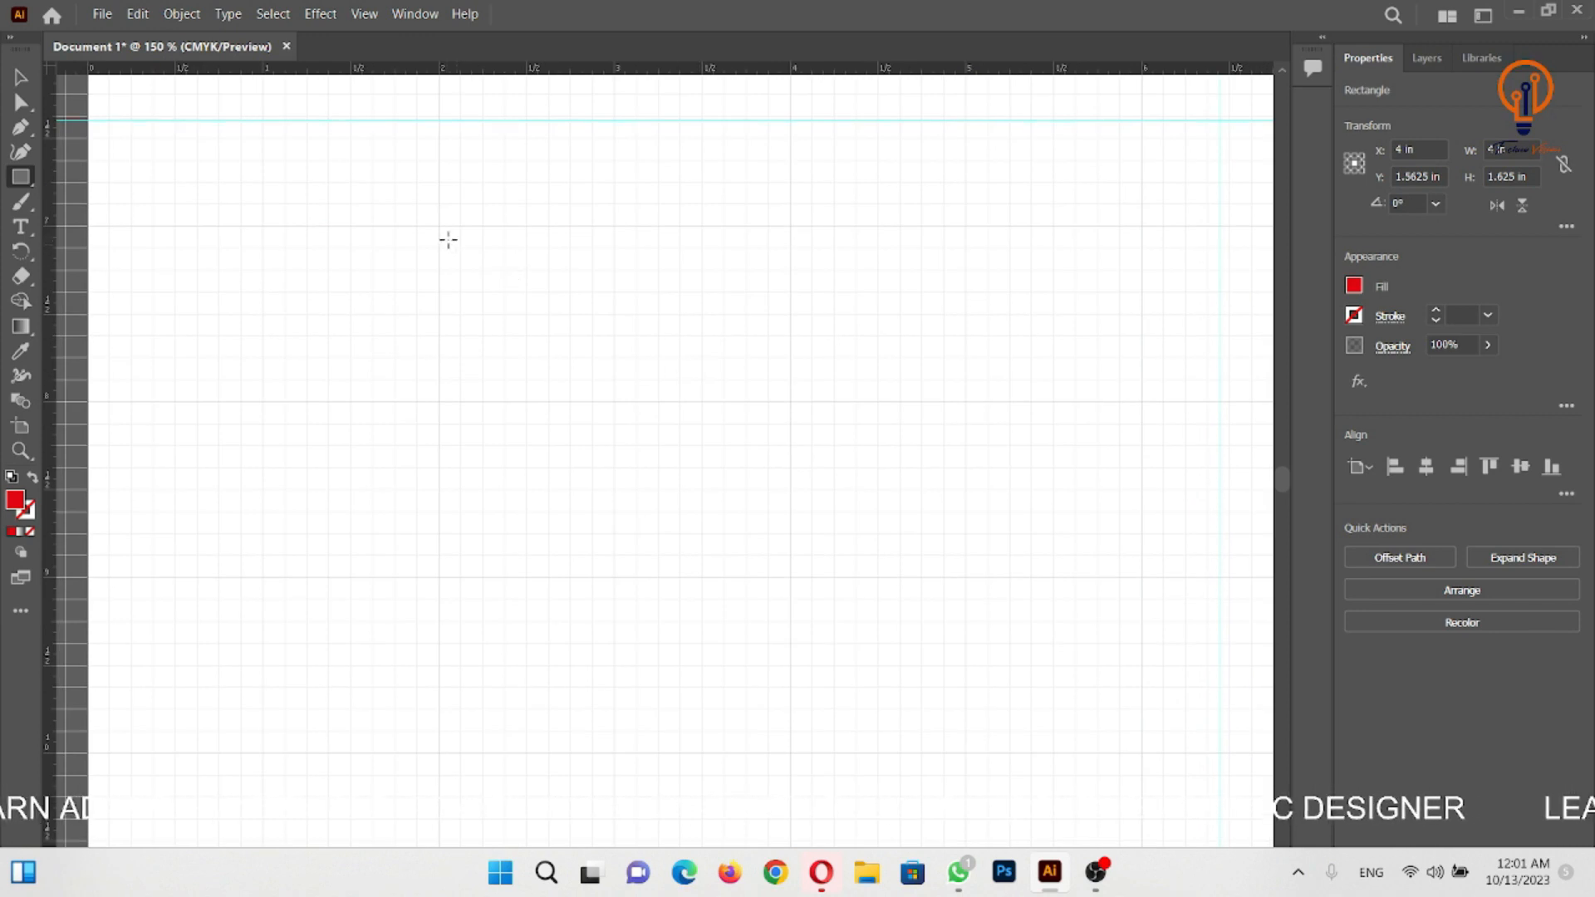
left_click_drag(440, 226, 614, 405)
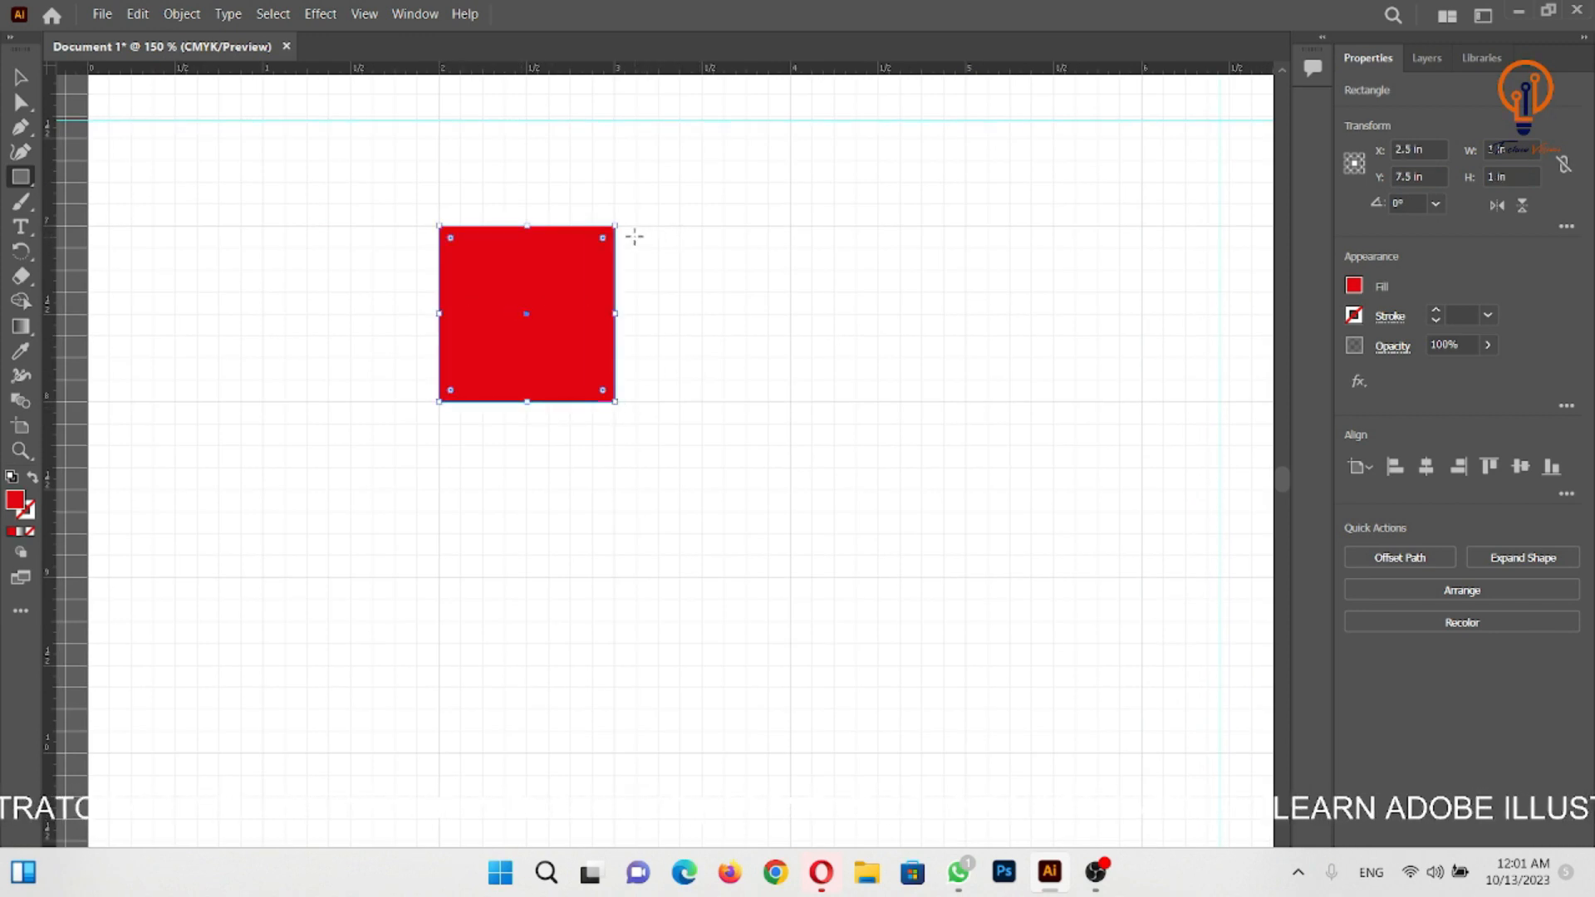
left_click_drag(636, 248, 763, 374)
key("v")
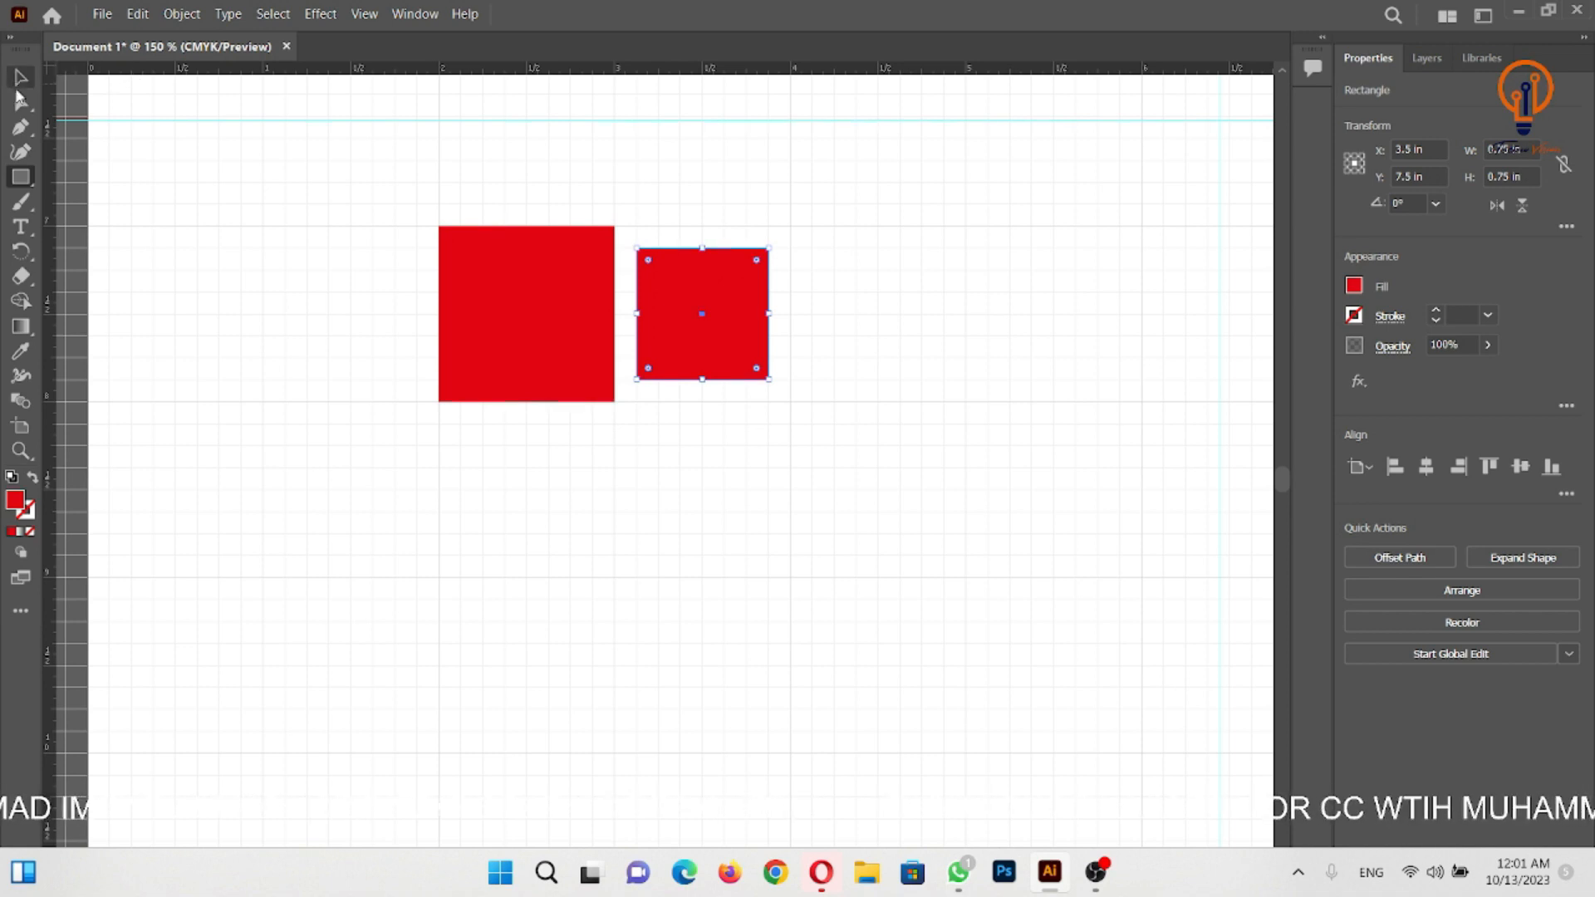
left_click(508, 192)
- Hide the document grid and show the transparency grid instead
left_click(753, 347, "ctrl+alt")
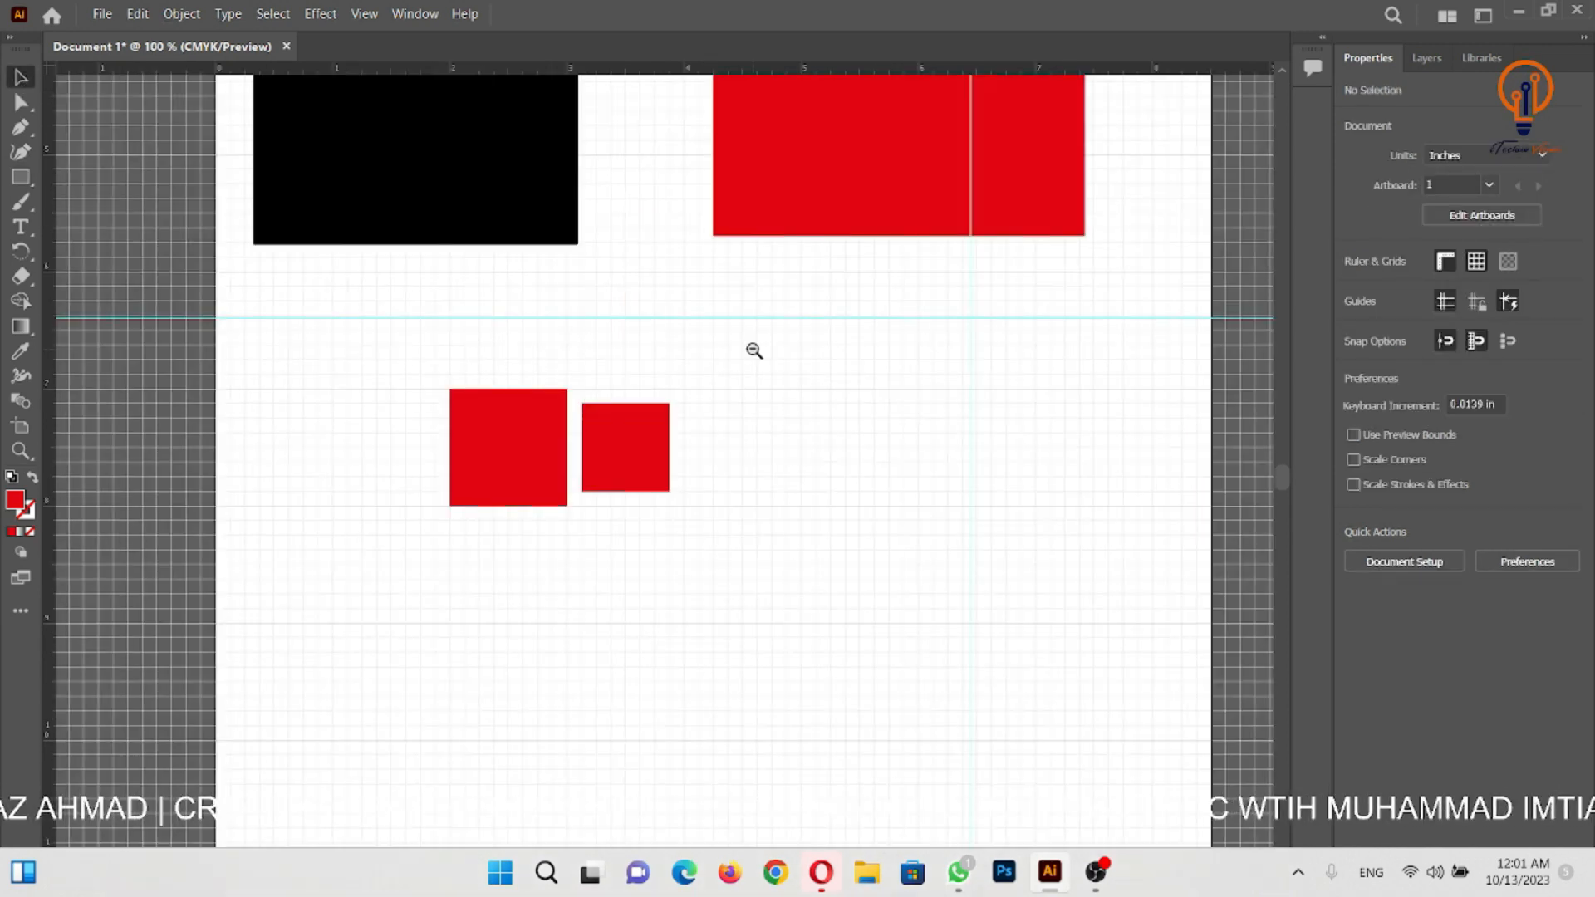
left_click_drag(755, 441, 689, 398)
left_click_drag(821, 479, 735, 461)
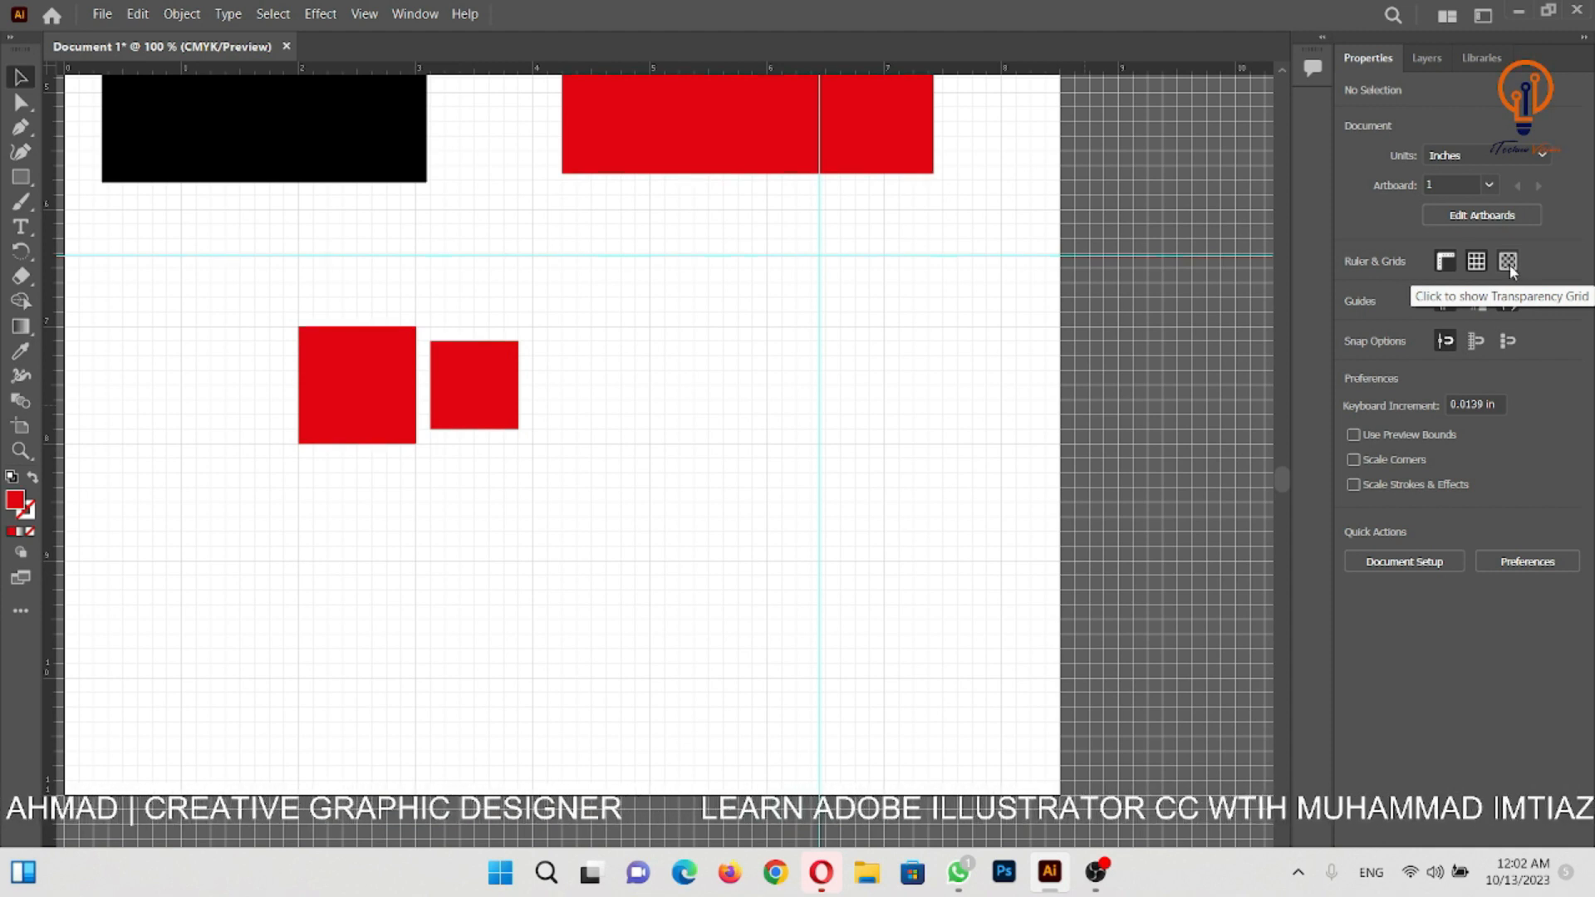
left_click(1476, 262)
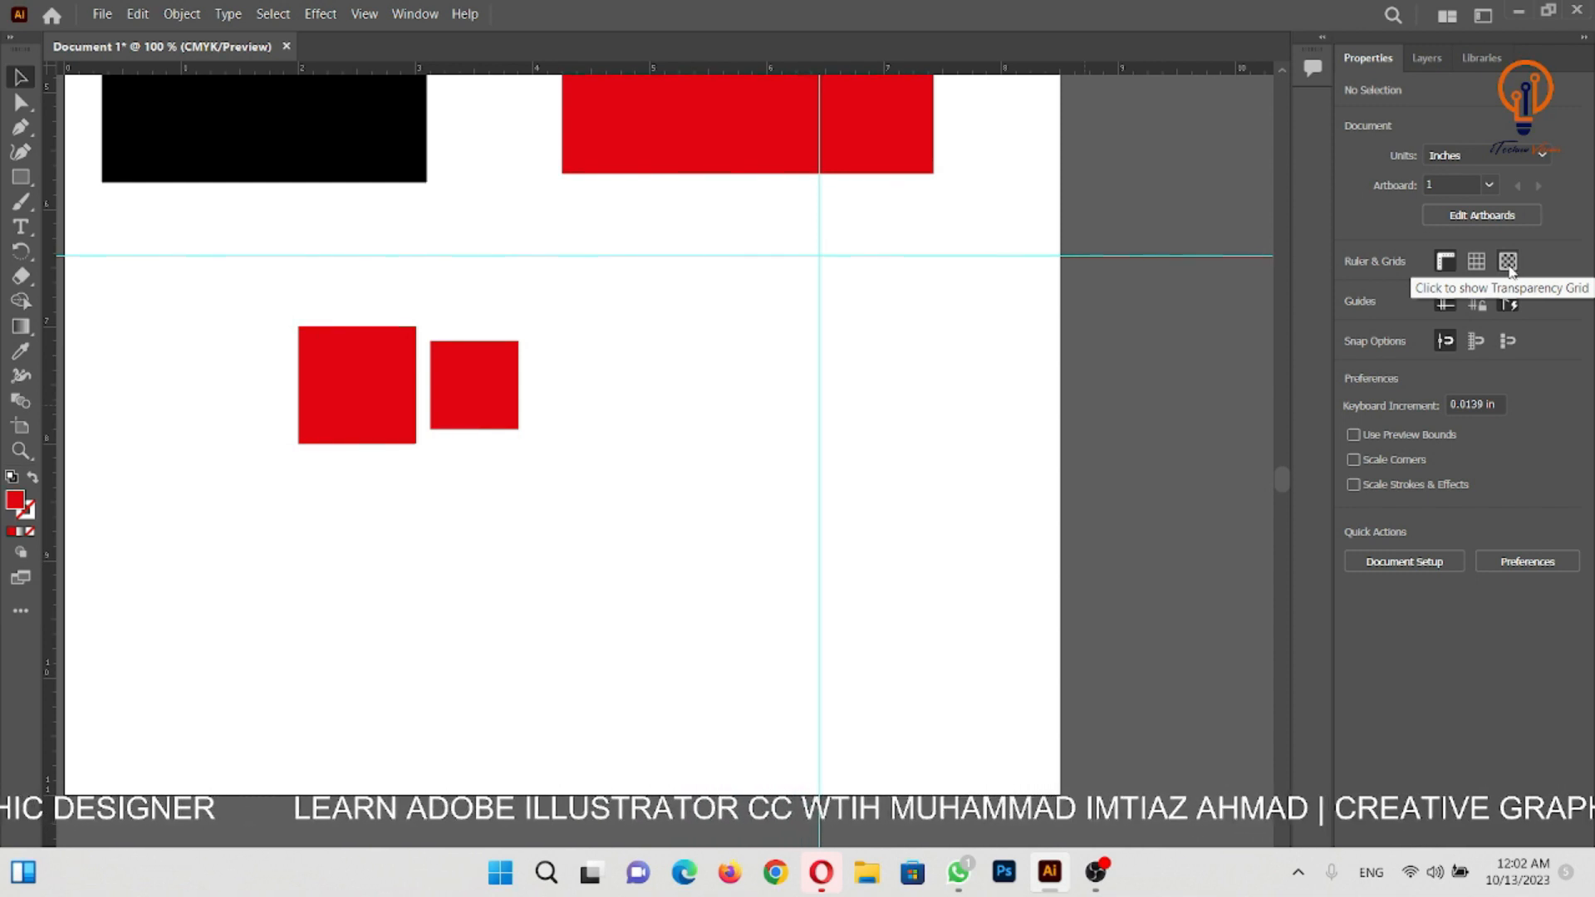
left_click(1508, 262)
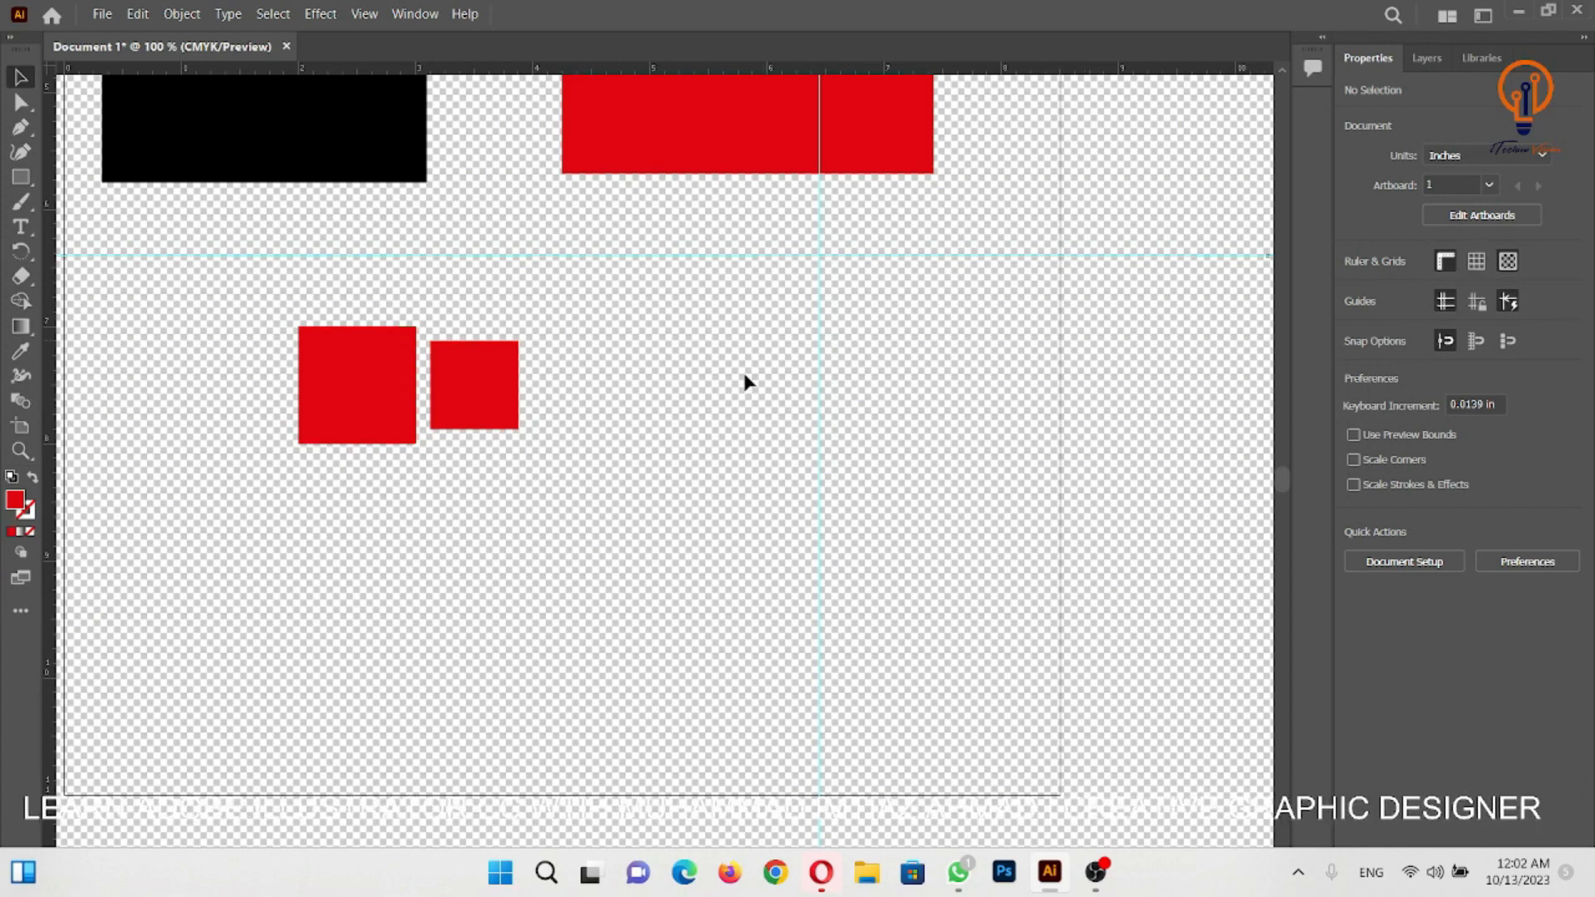
left_click_drag(696, 302, 902, 469)
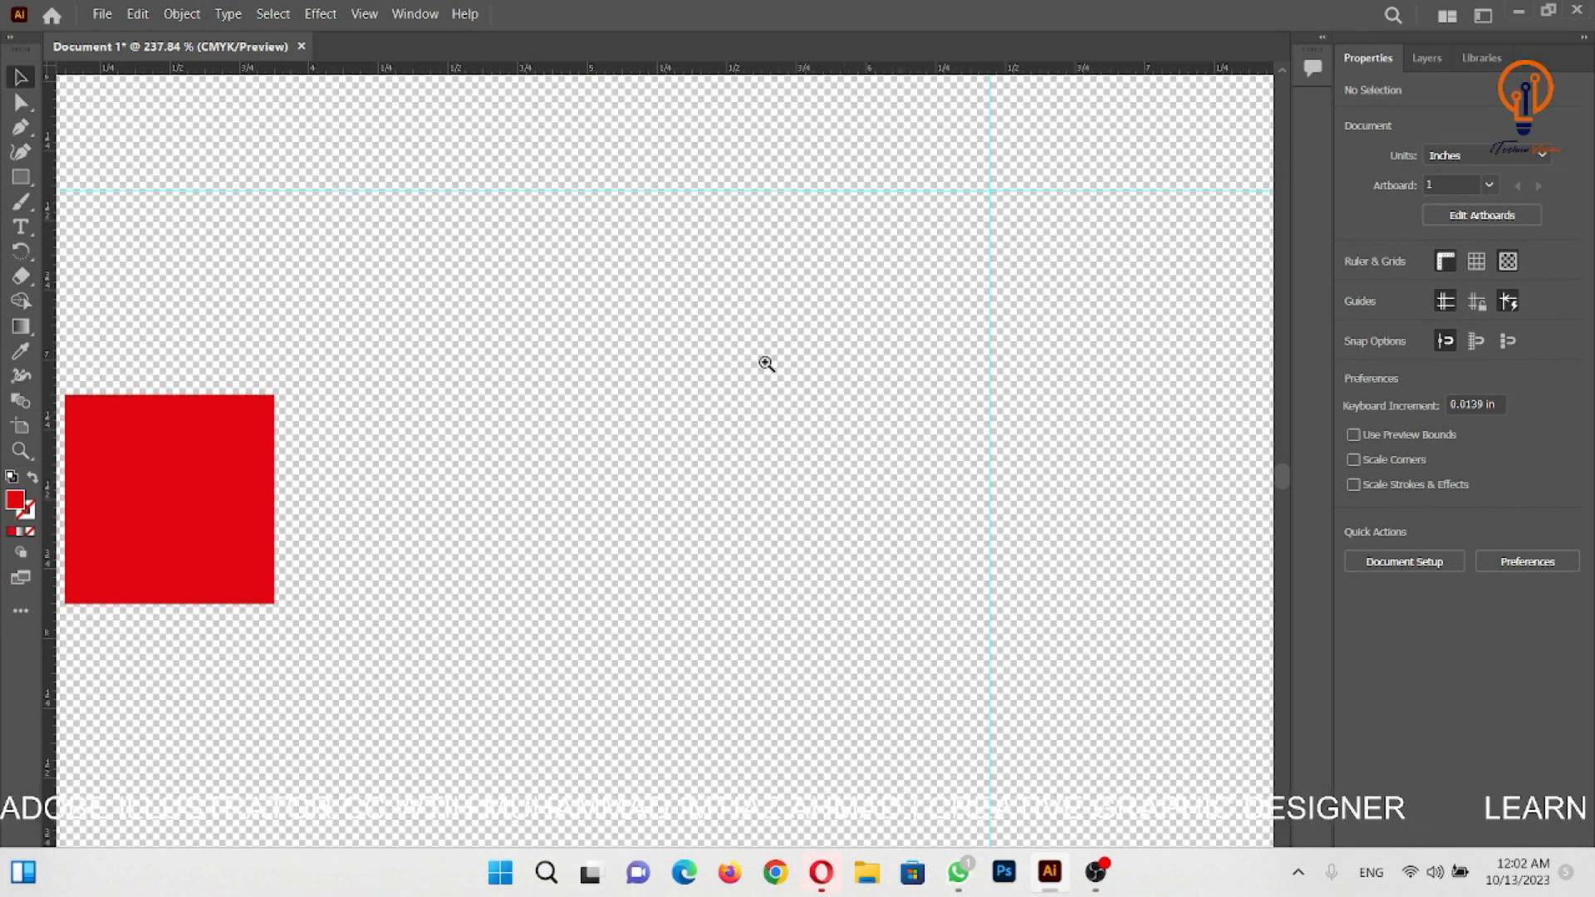
- Turn off Smart Guides, hide the transparency grid and return the view to 100 %
left_click(1511, 304)
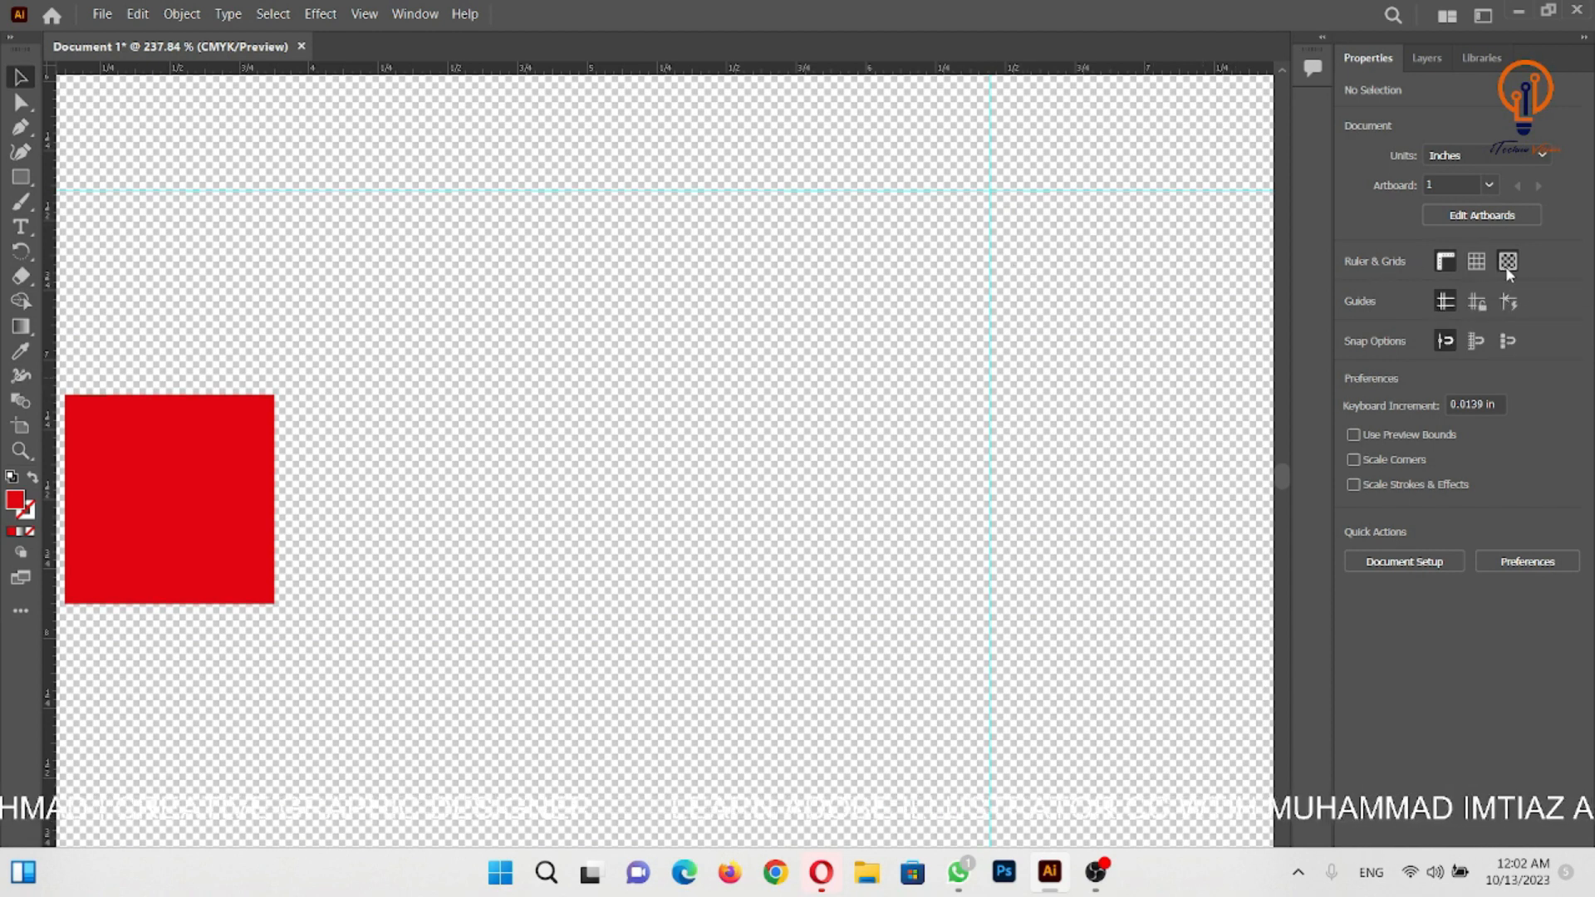
left_click(1509, 264)
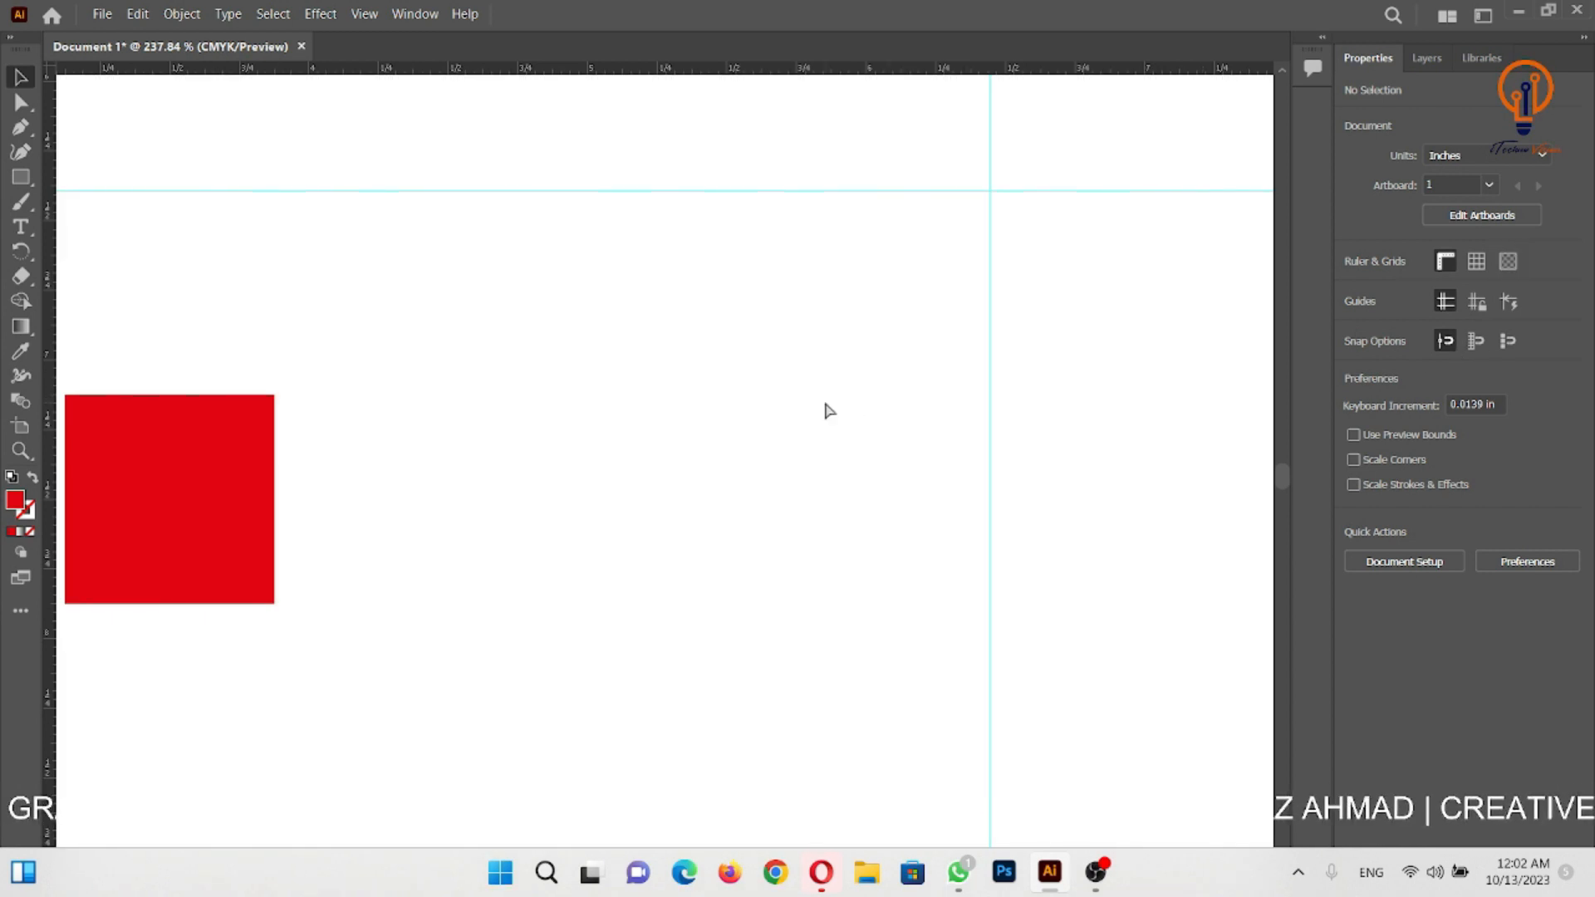
key("ctrl+1")
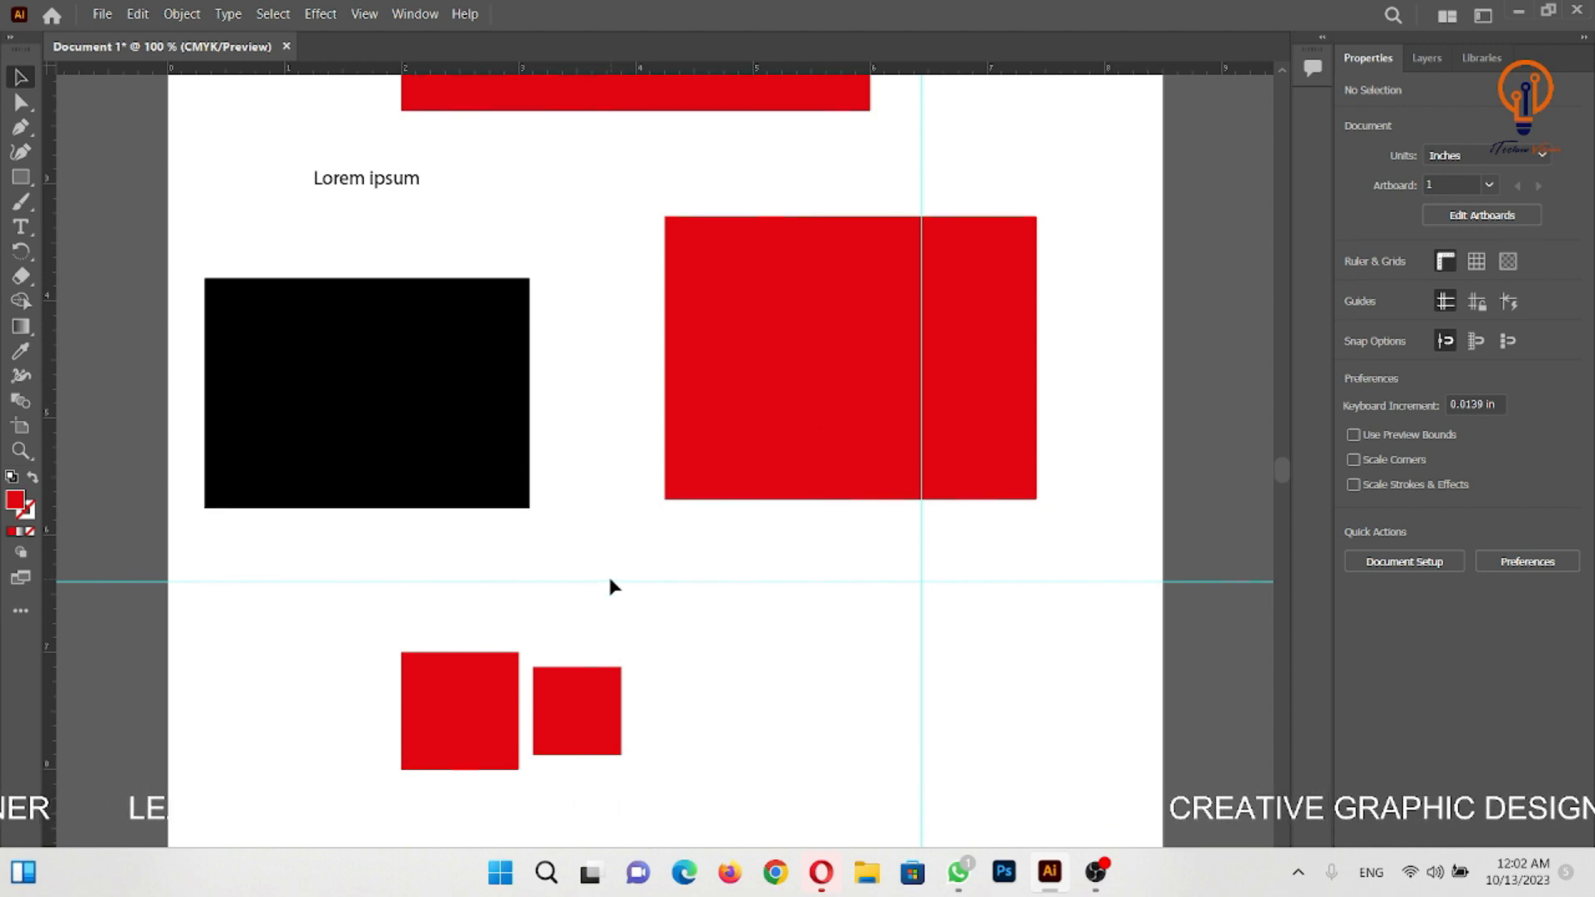
scroll(730, 502, "down", 1)
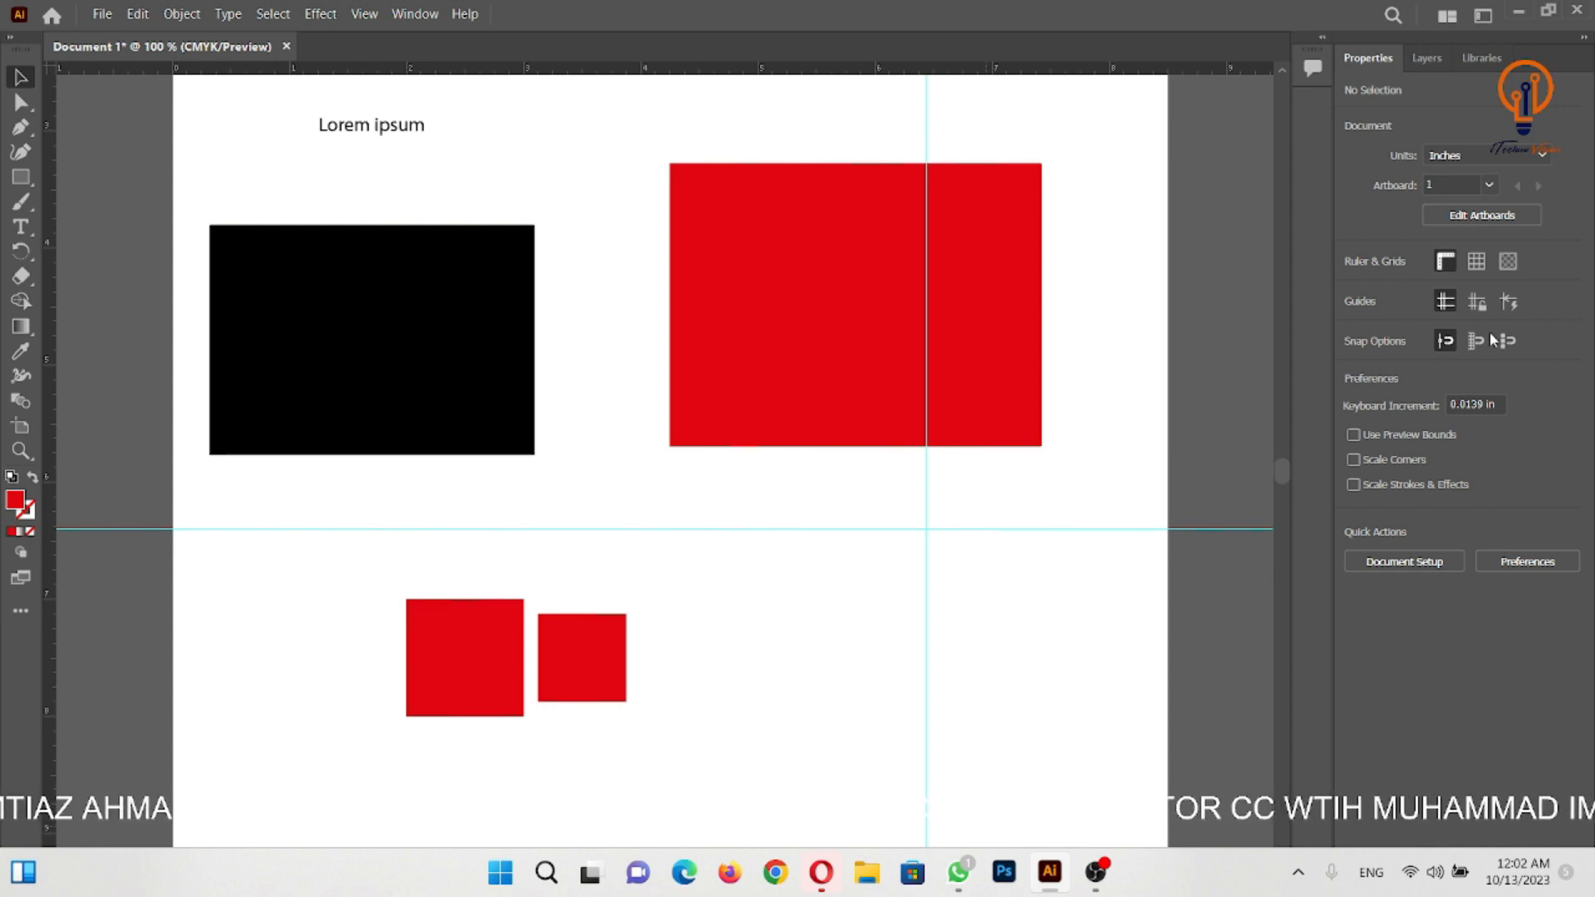
left_click(845, 368, "ctrl")
left_click_drag(870, 446, 981, 433)
left_click(617, 351, "ctrl")
left_click_drag(798, 429, 882, 354)
left_click(854, 365, "ctrl+alt")
left_click(854, 364, "ctrl+alt")
left_click_drag(851, 448, 1075, 446)
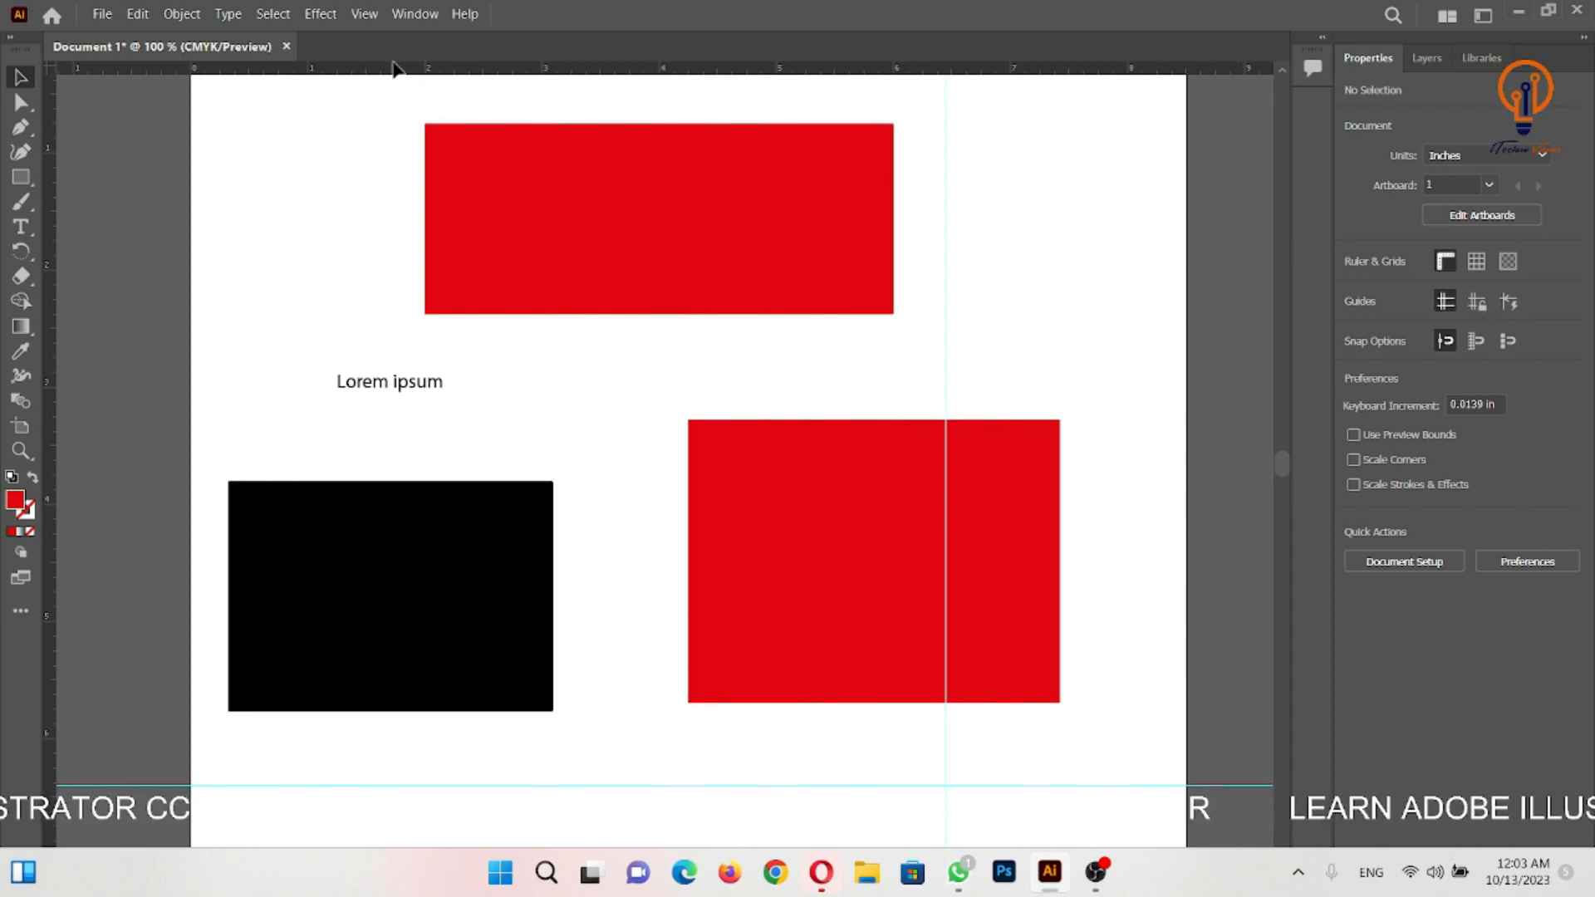
- Switch from the Basic to the Advanced toolbar
left_click(413, 17)
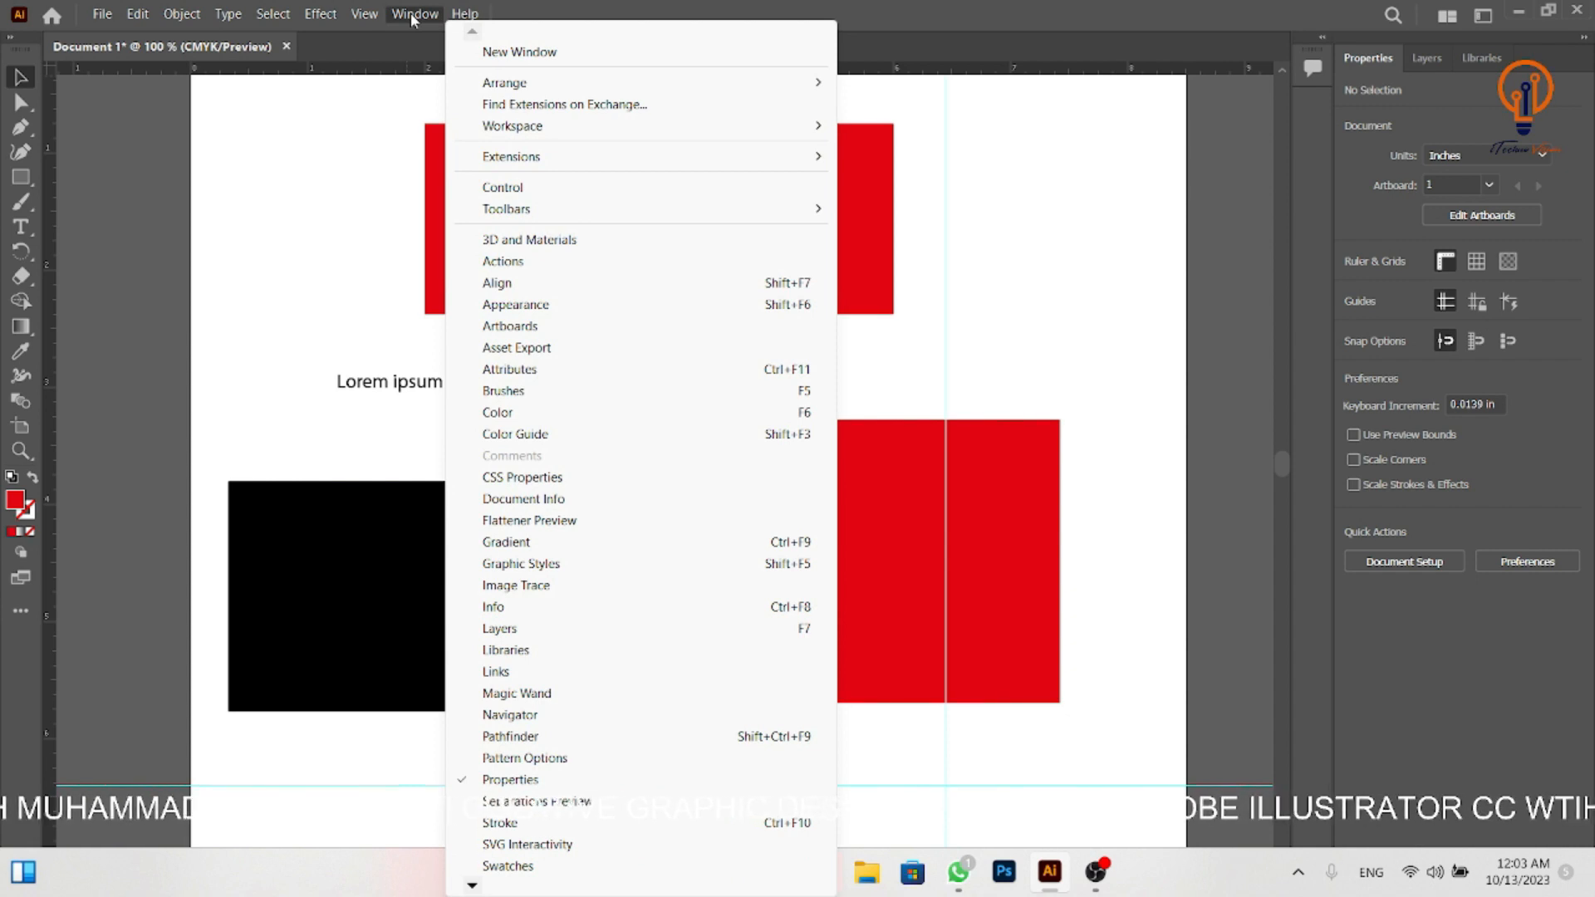
mouse_move(476, 219)
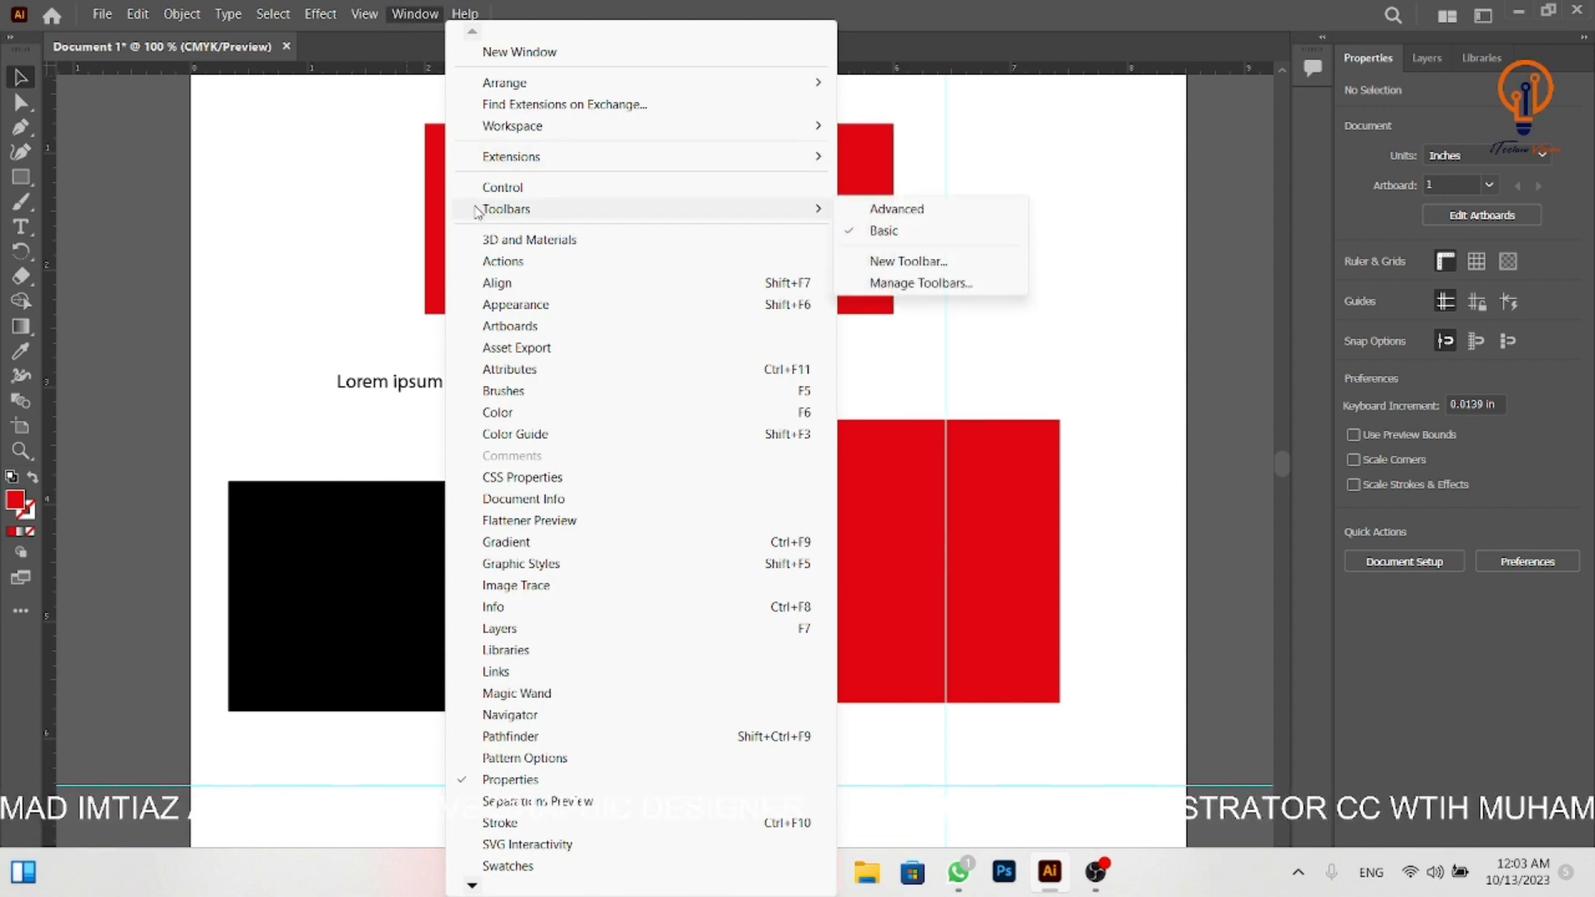
left_click(897, 210)
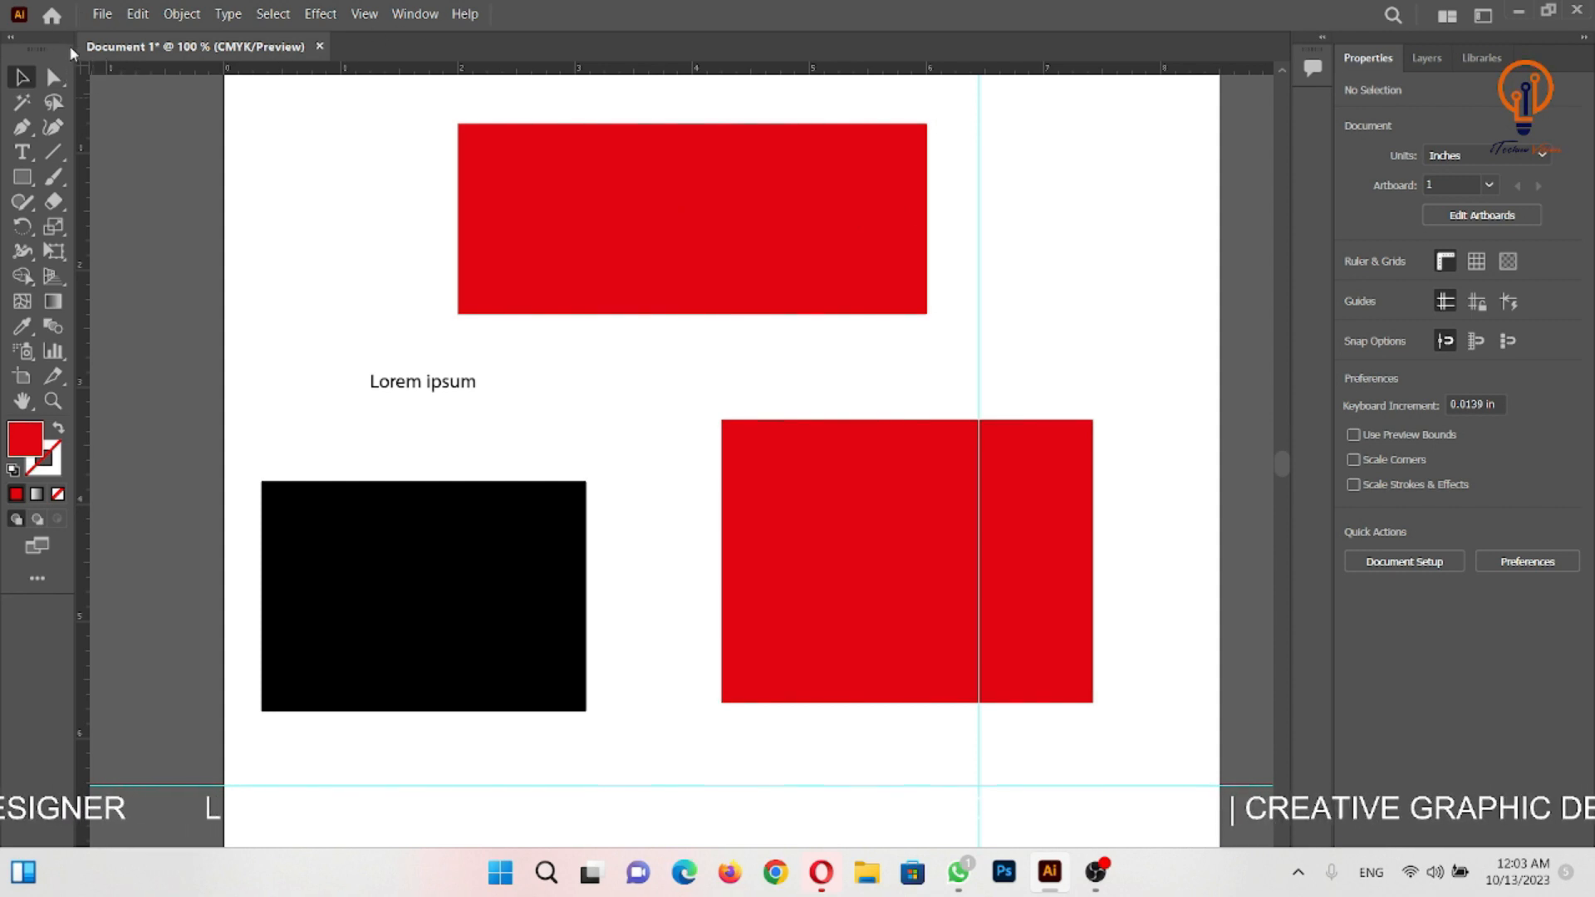
left_click_drag(50, 40, 32, 83)
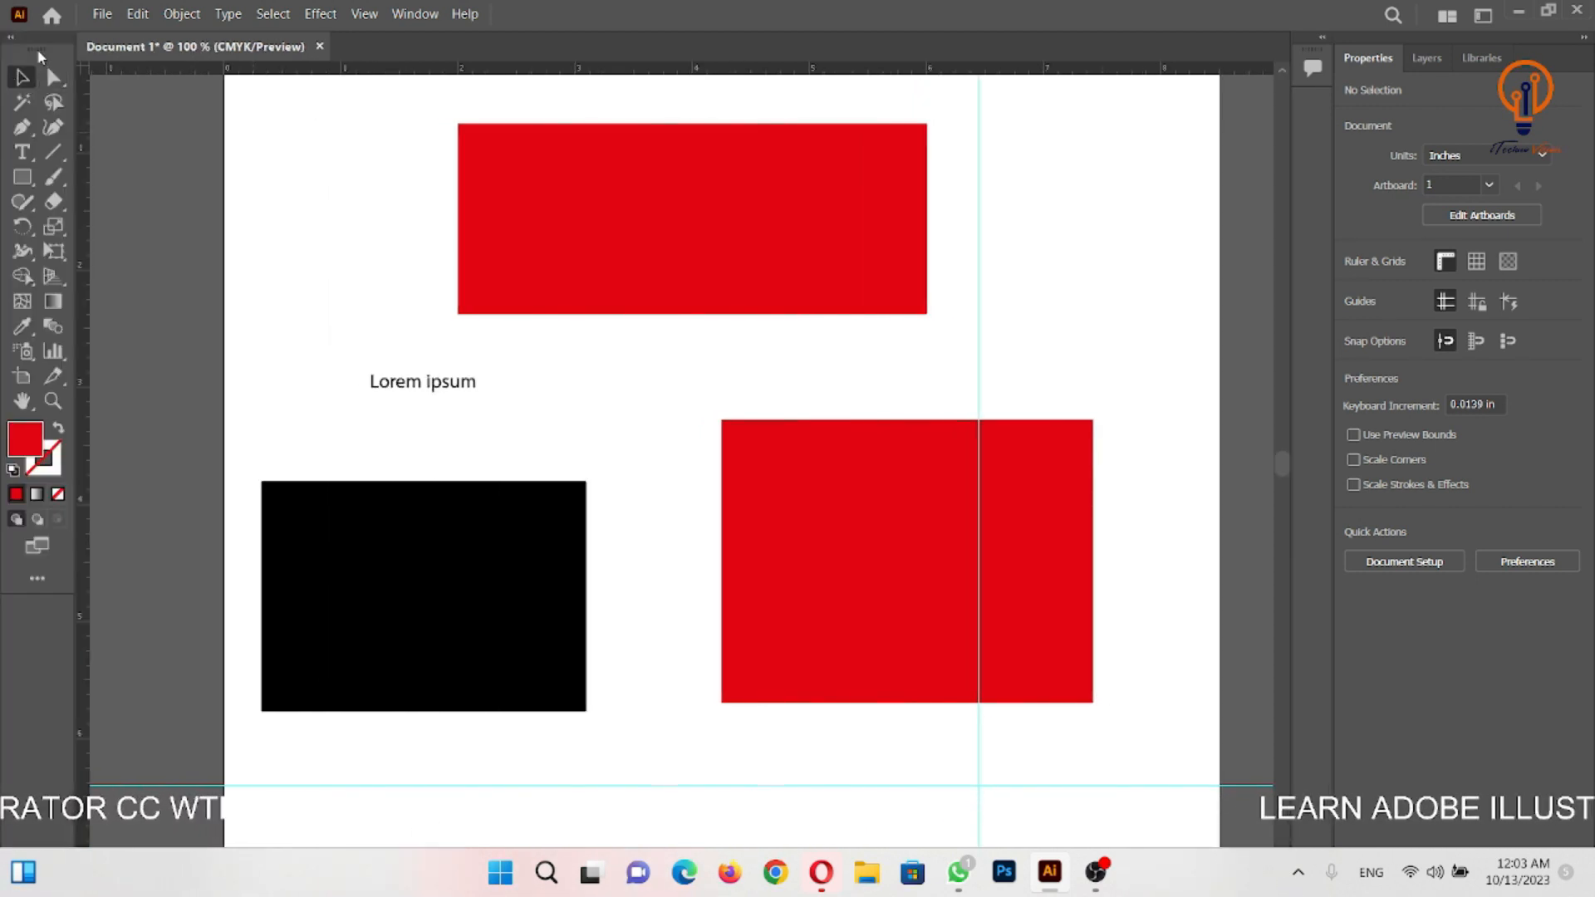
- Hide the Advanced toolbar and show the Basic toolbar in its place
left_click(419, 14)
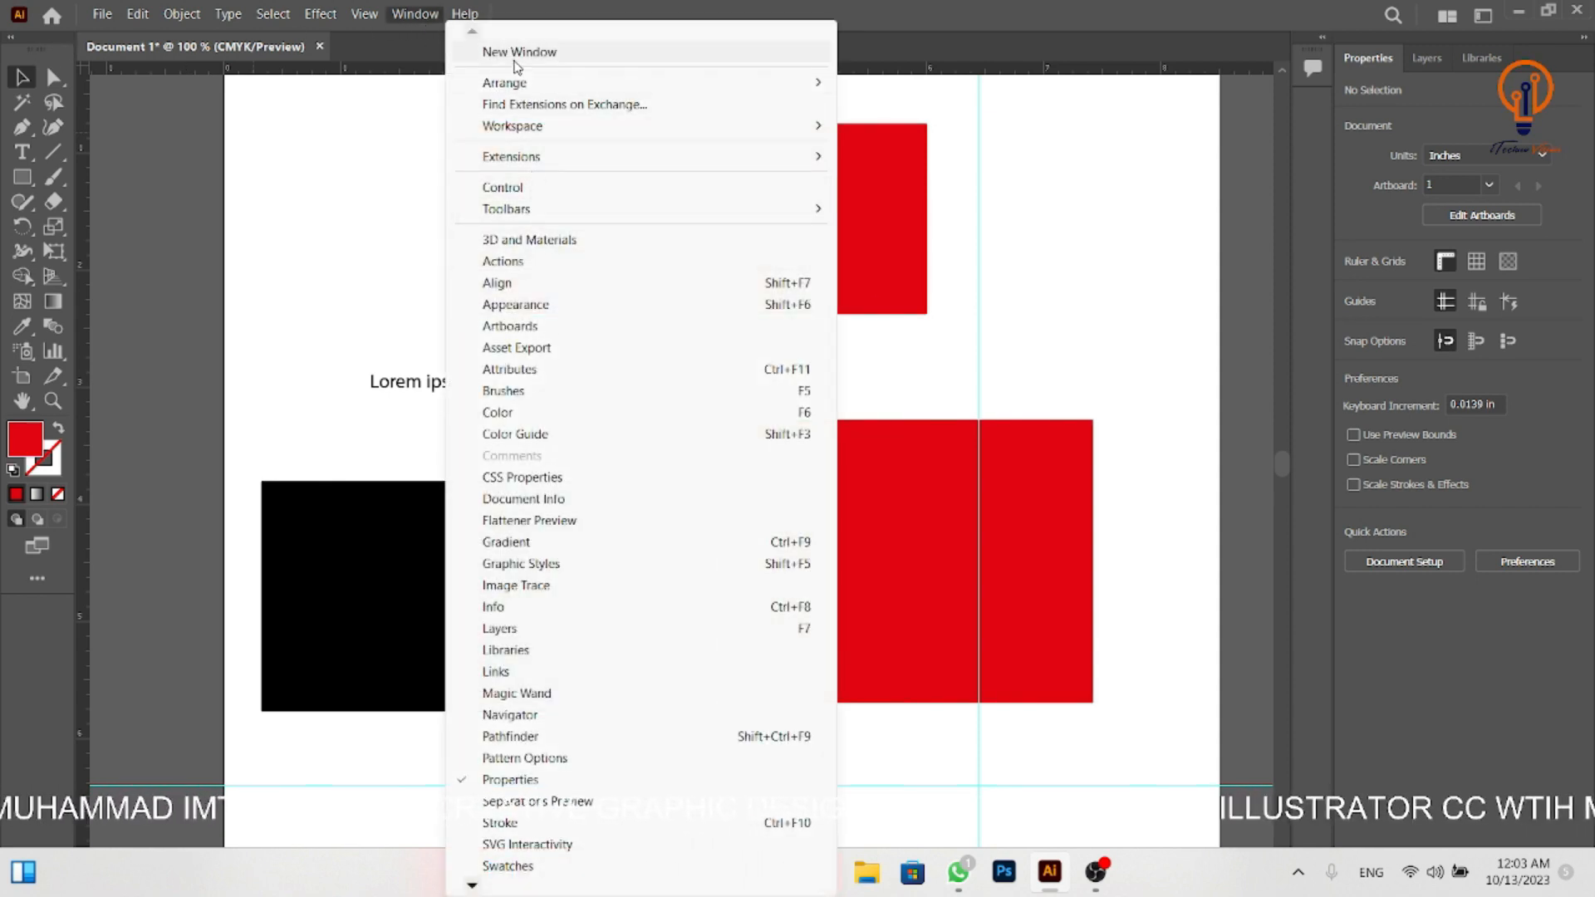
mouse_move(559, 207)
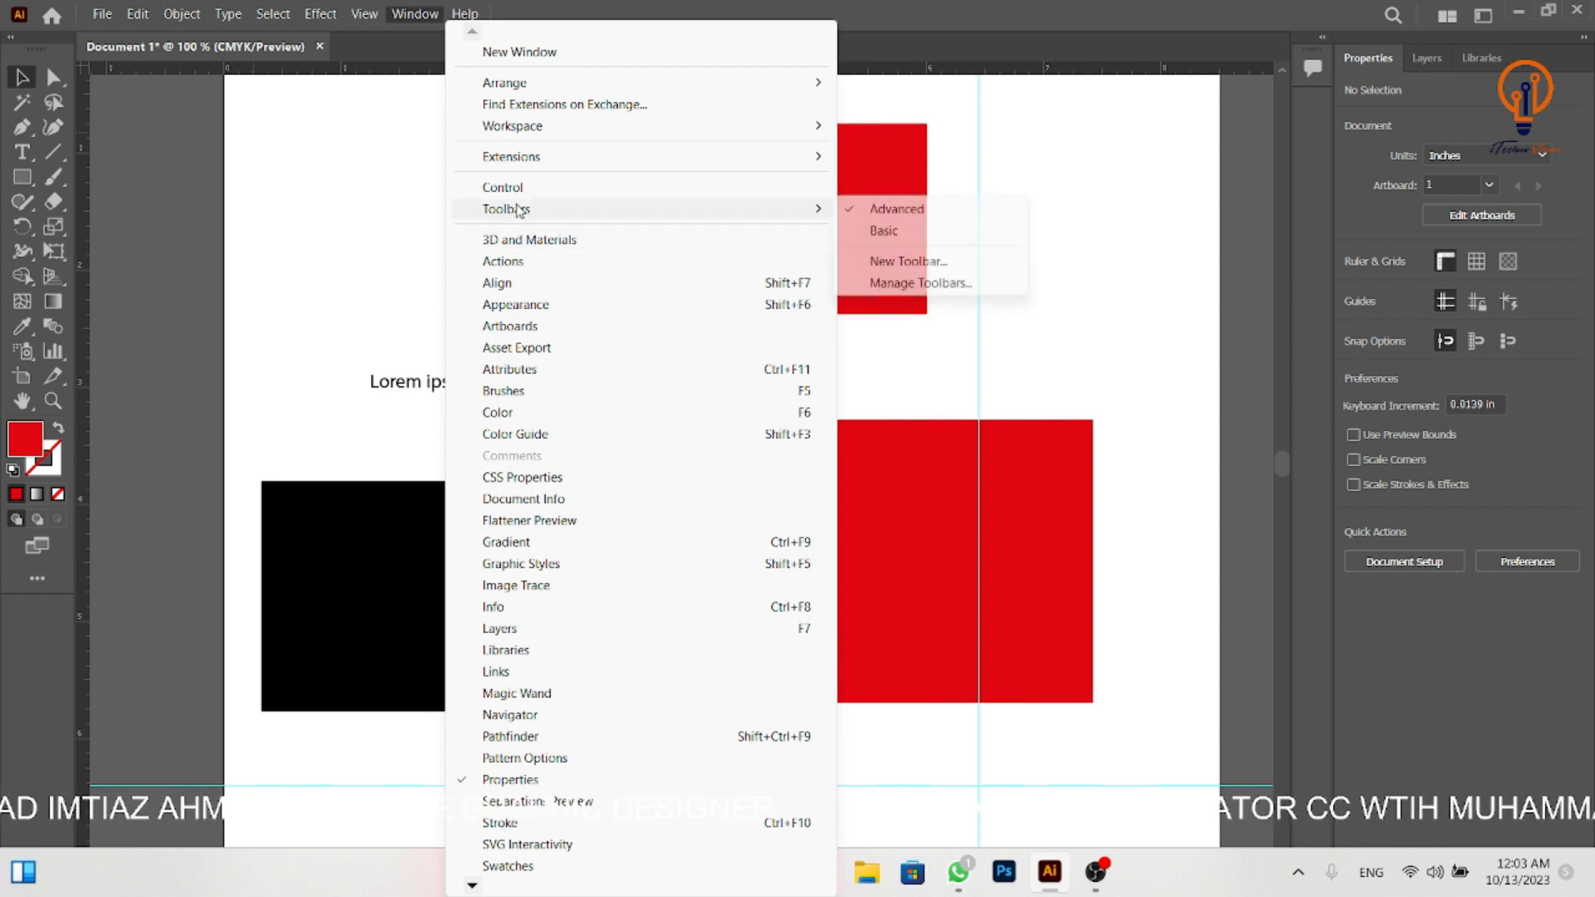
left_click(921, 214)
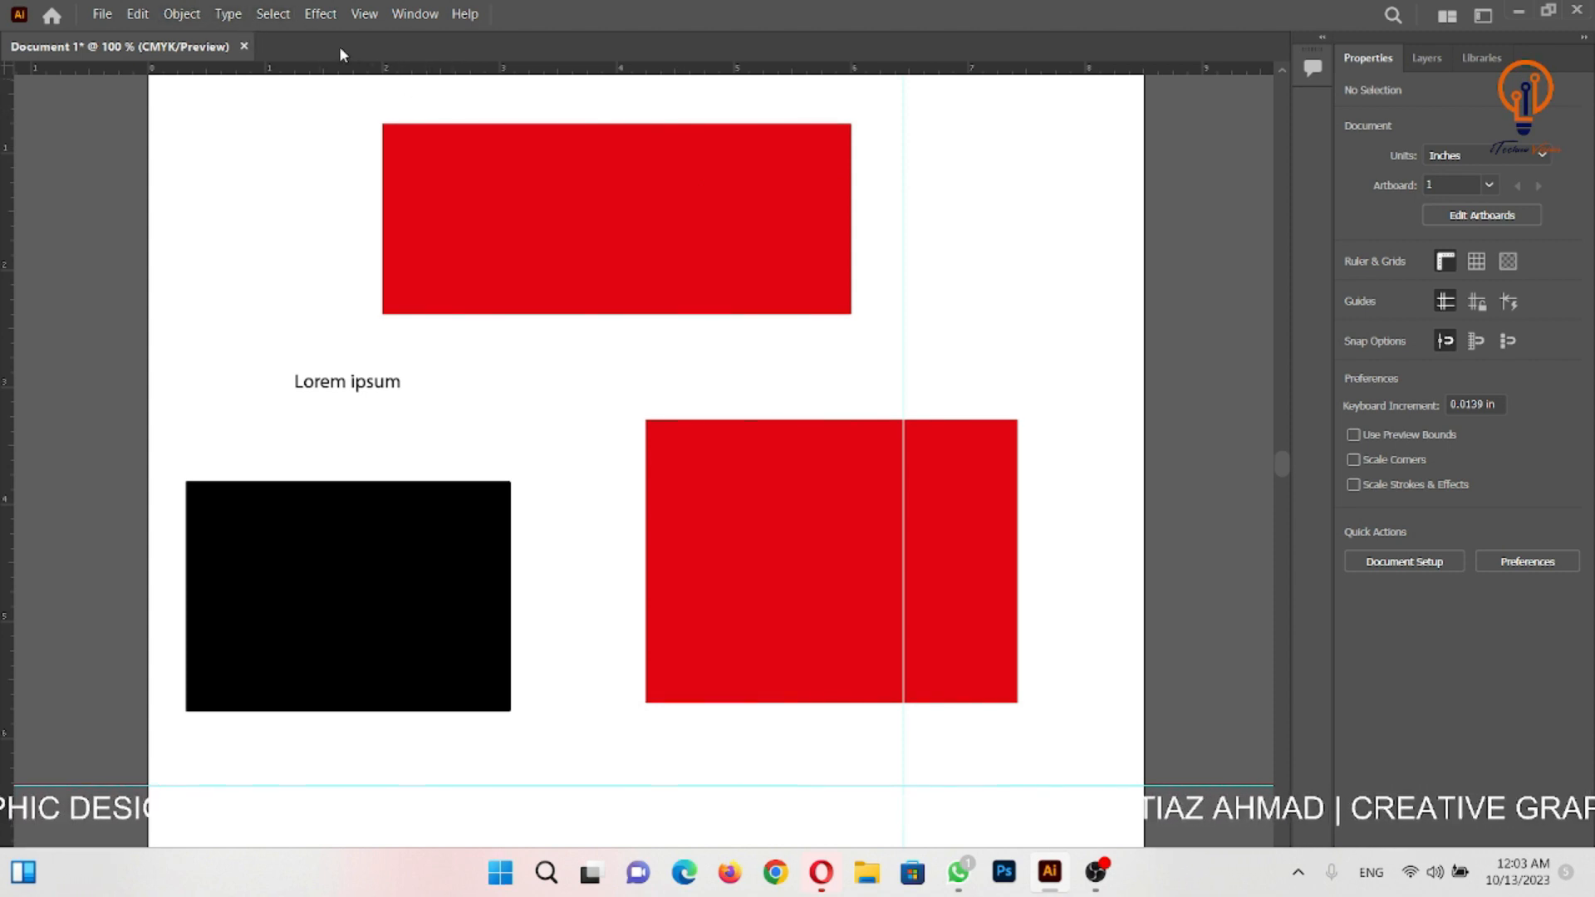
left_click(413, 17)
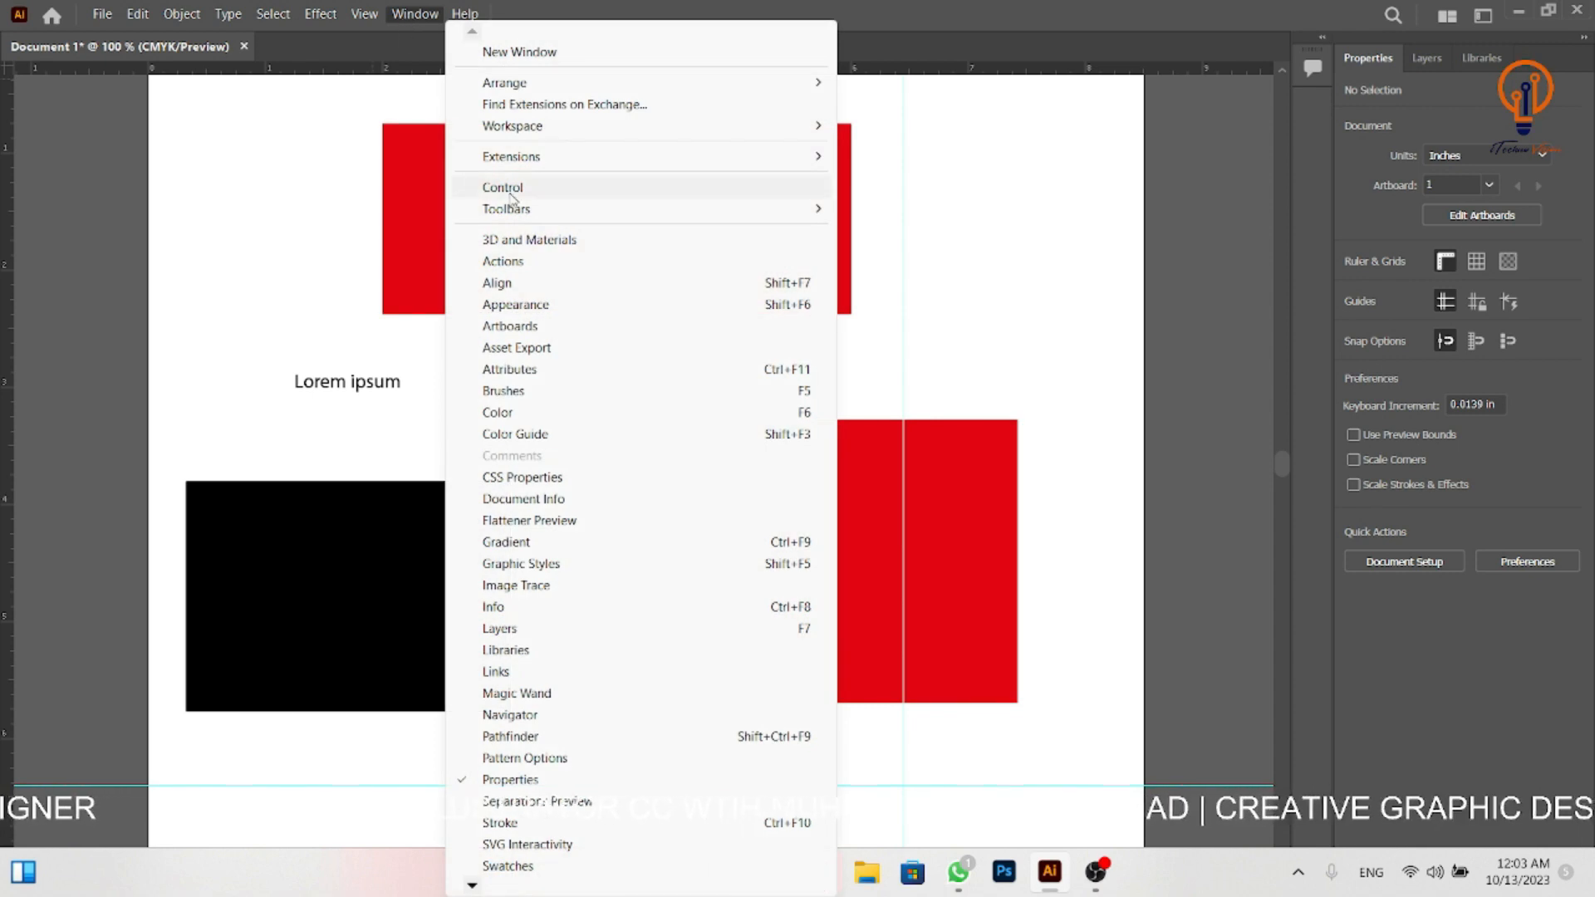
mouse_move(521, 214)
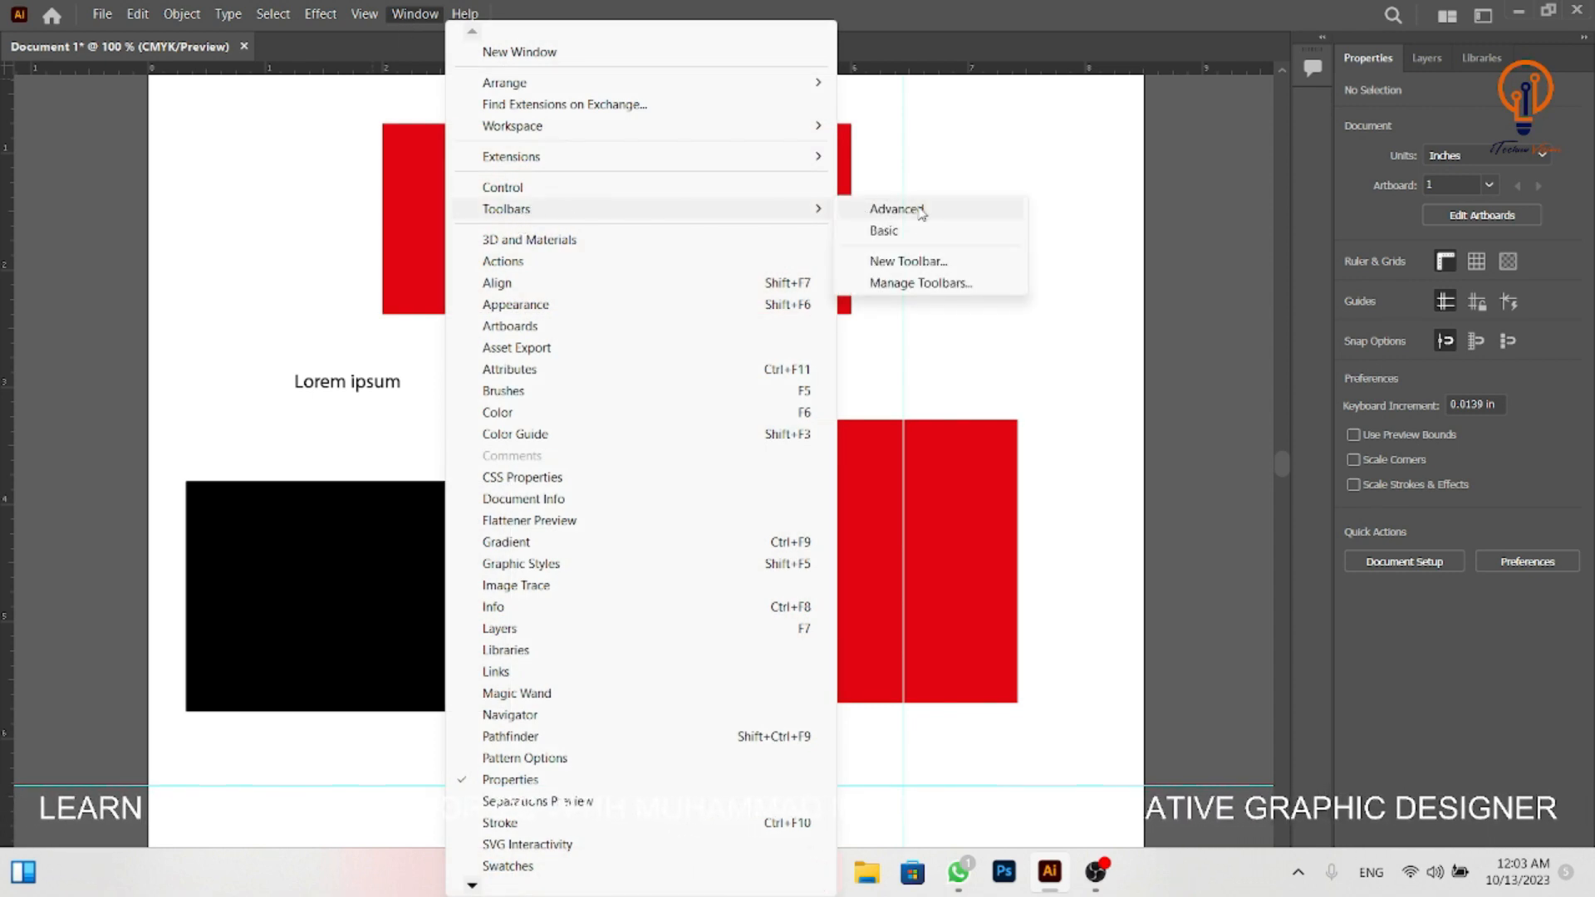
left_click(909, 240)
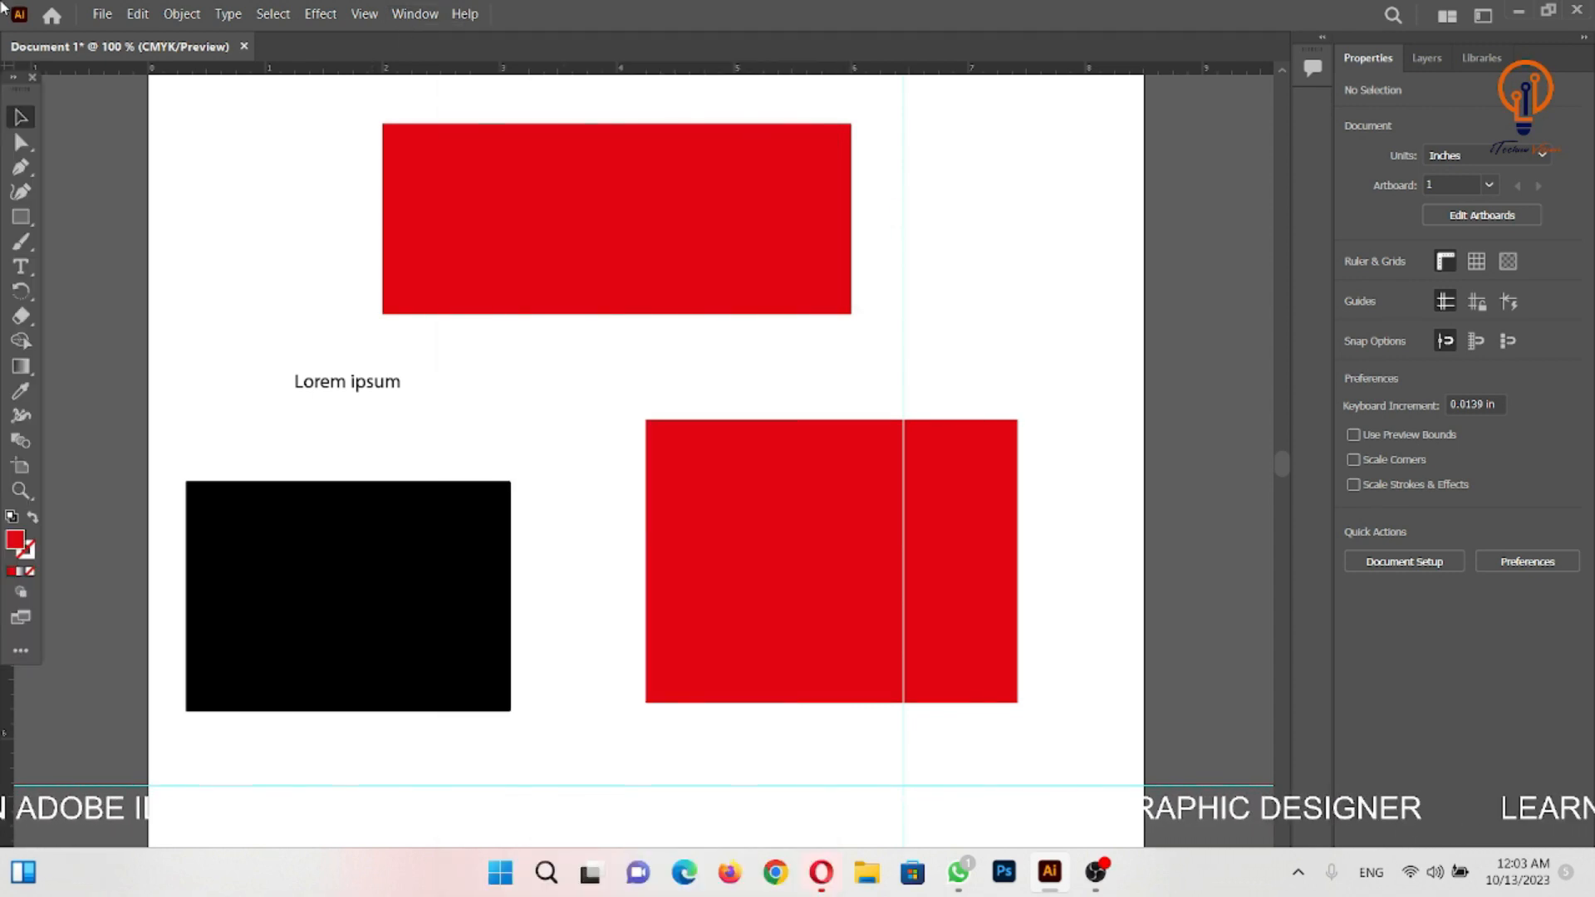
- Change the displayed toolbar from Basic back to Advanced
left_click(416, 14)
mouse_move(508, 215)
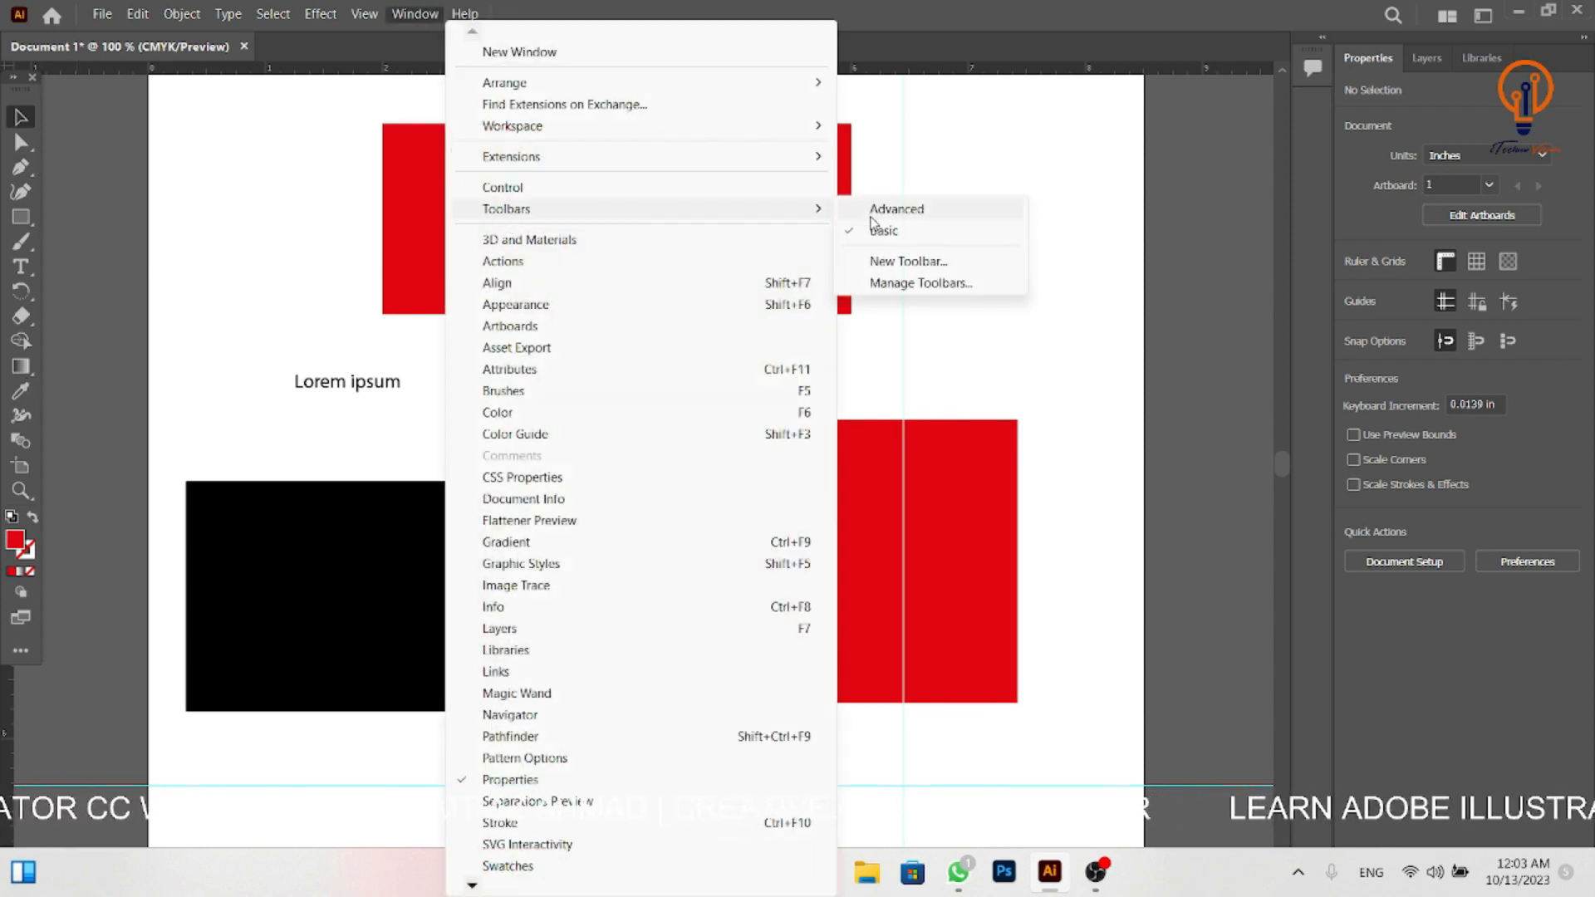
left_click(906, 213)
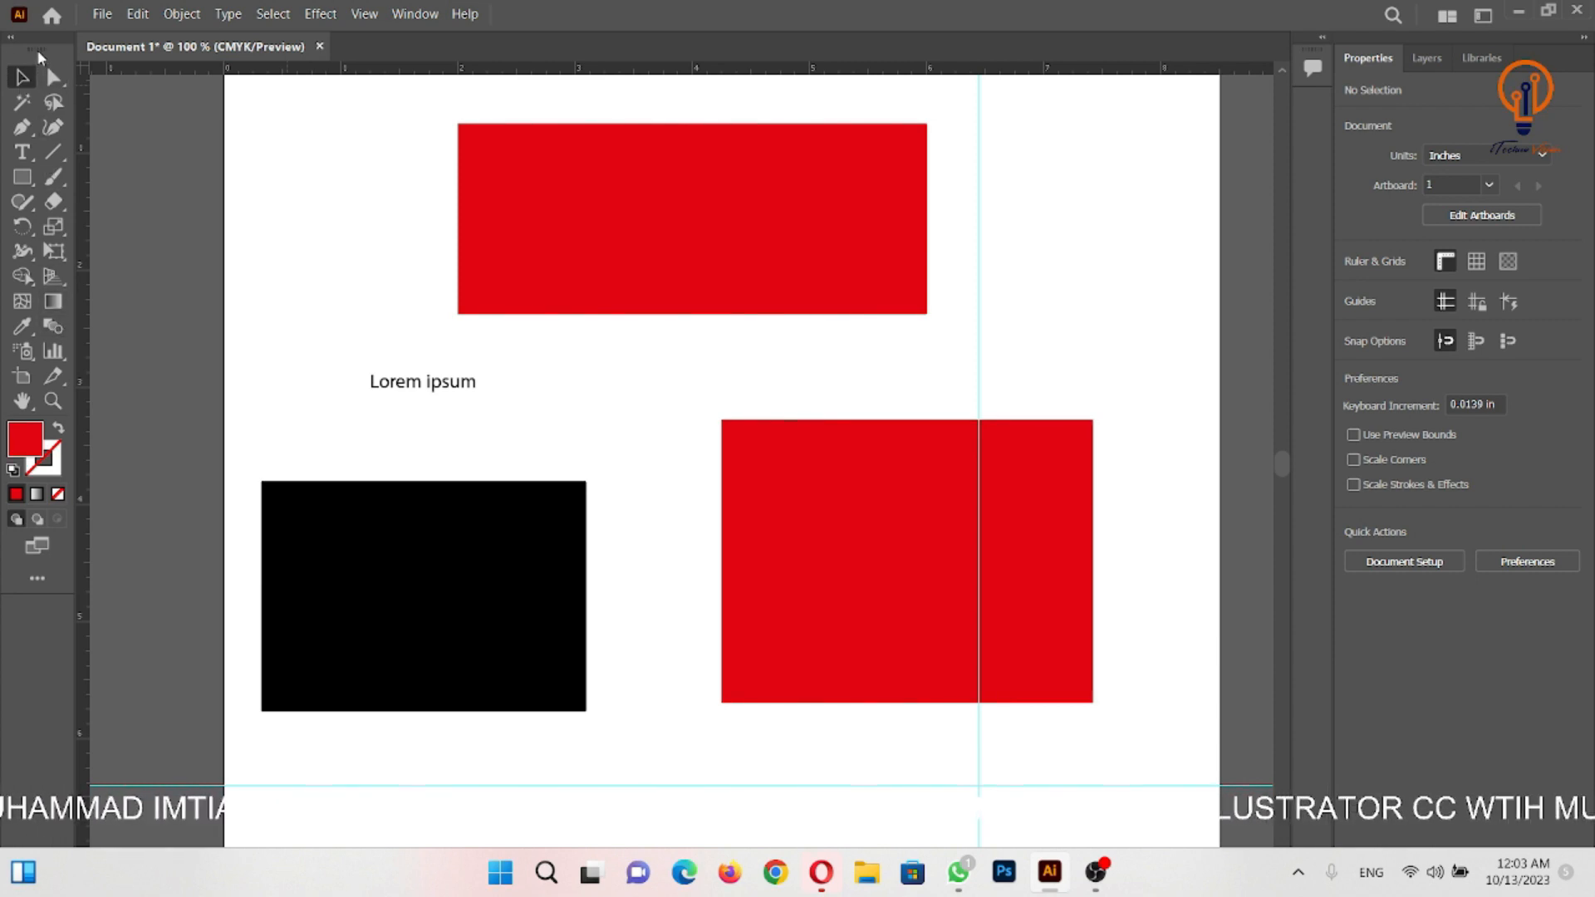
- Hide the Advanced toolbar completely and show it again
left_click(403, 19)
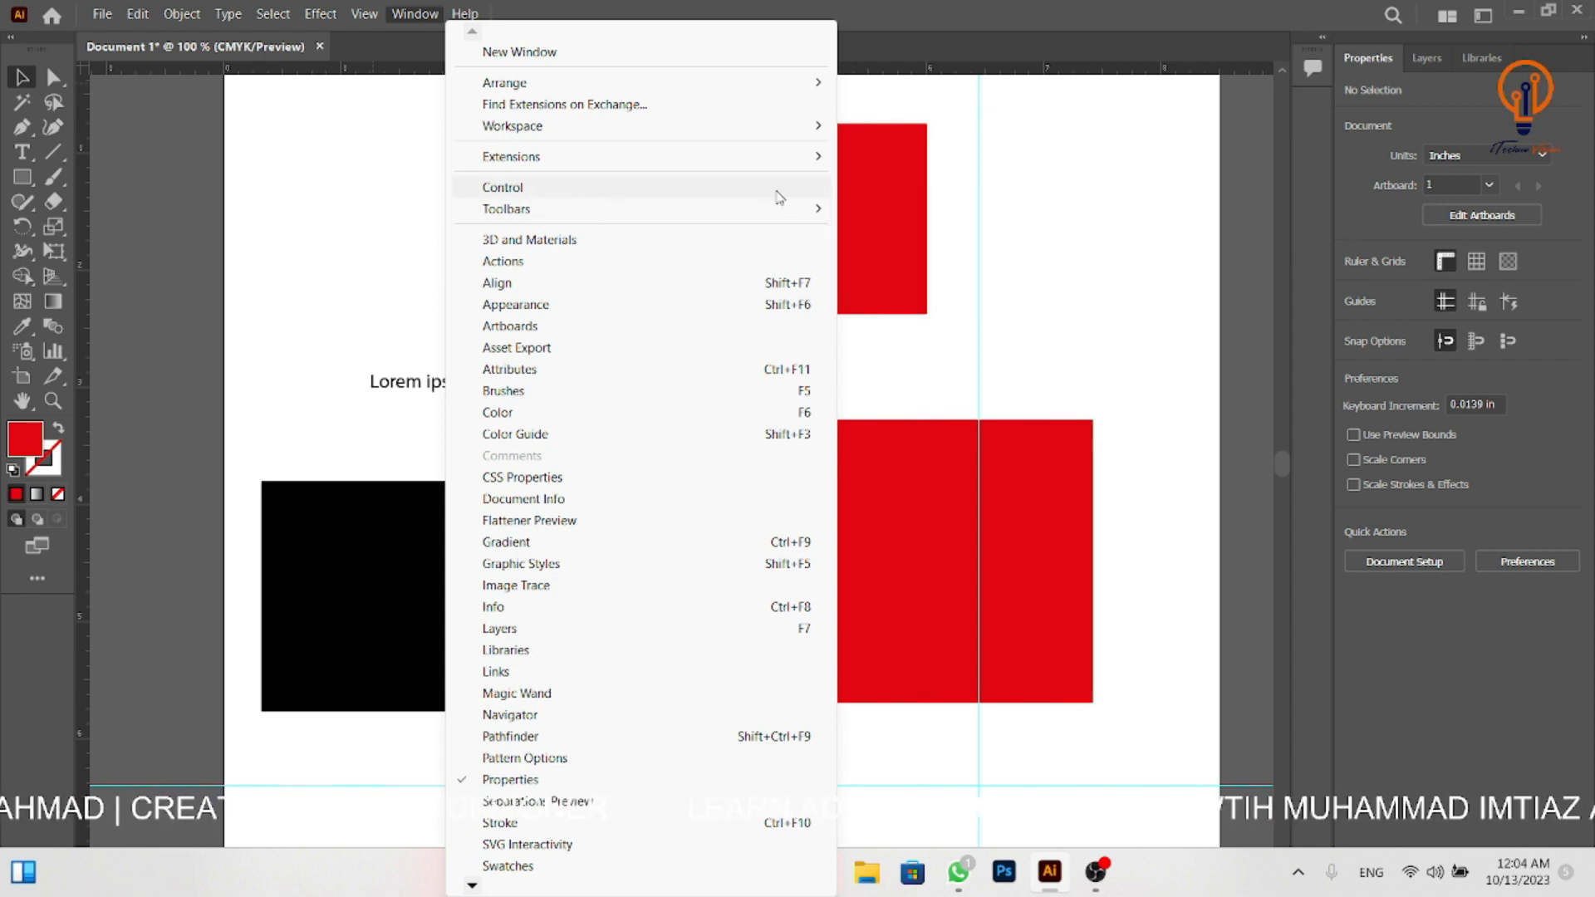
mouse_move(581, 220)
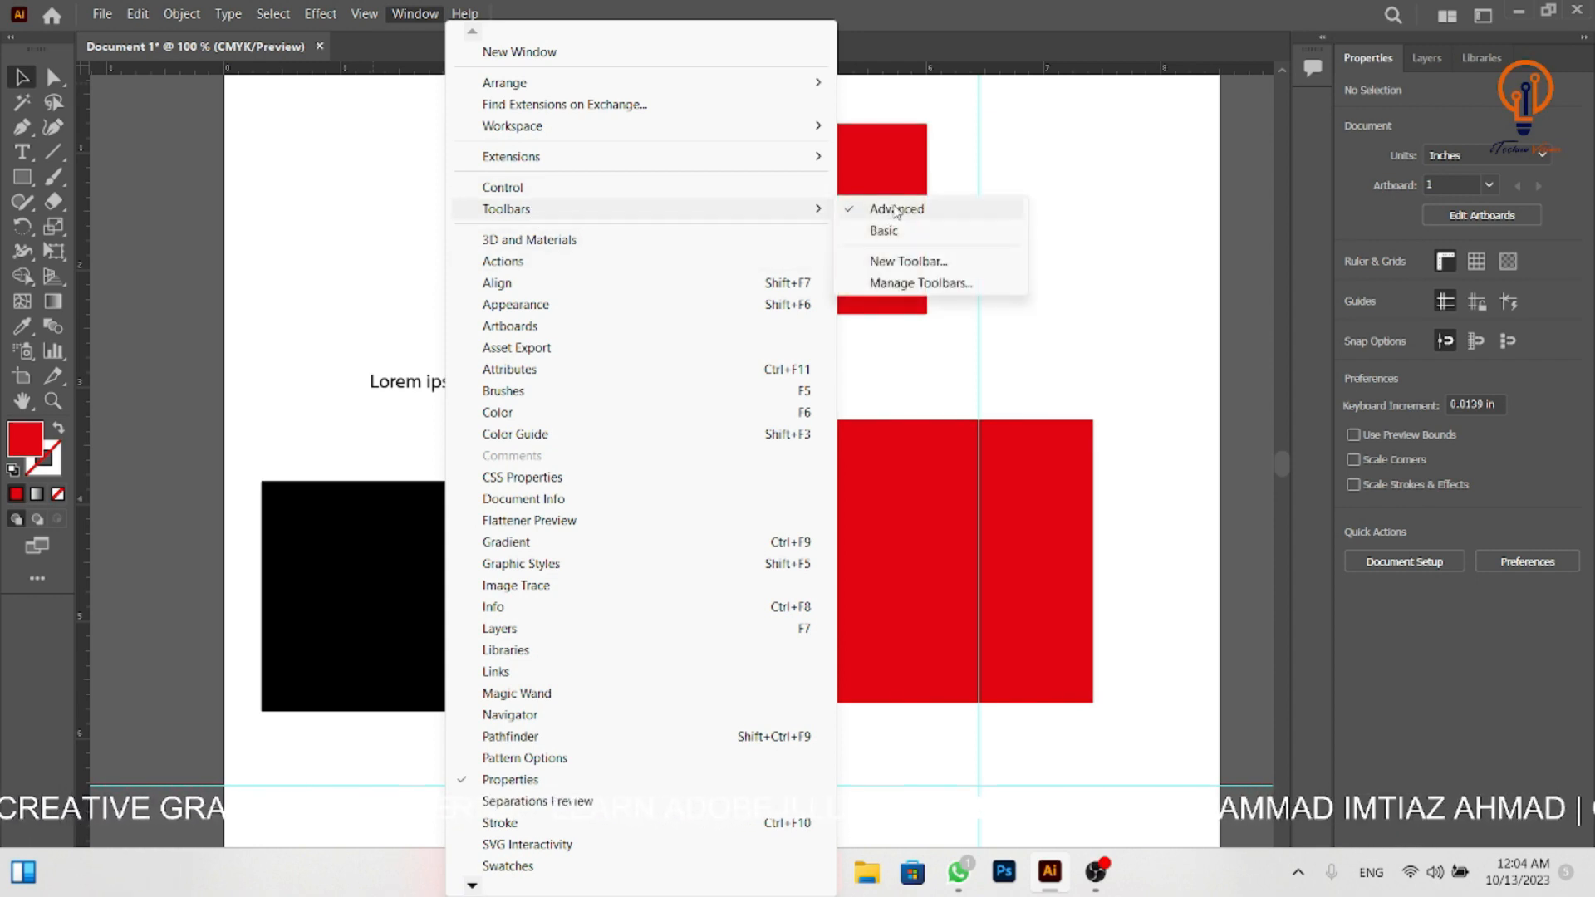
left_click(865, 209)
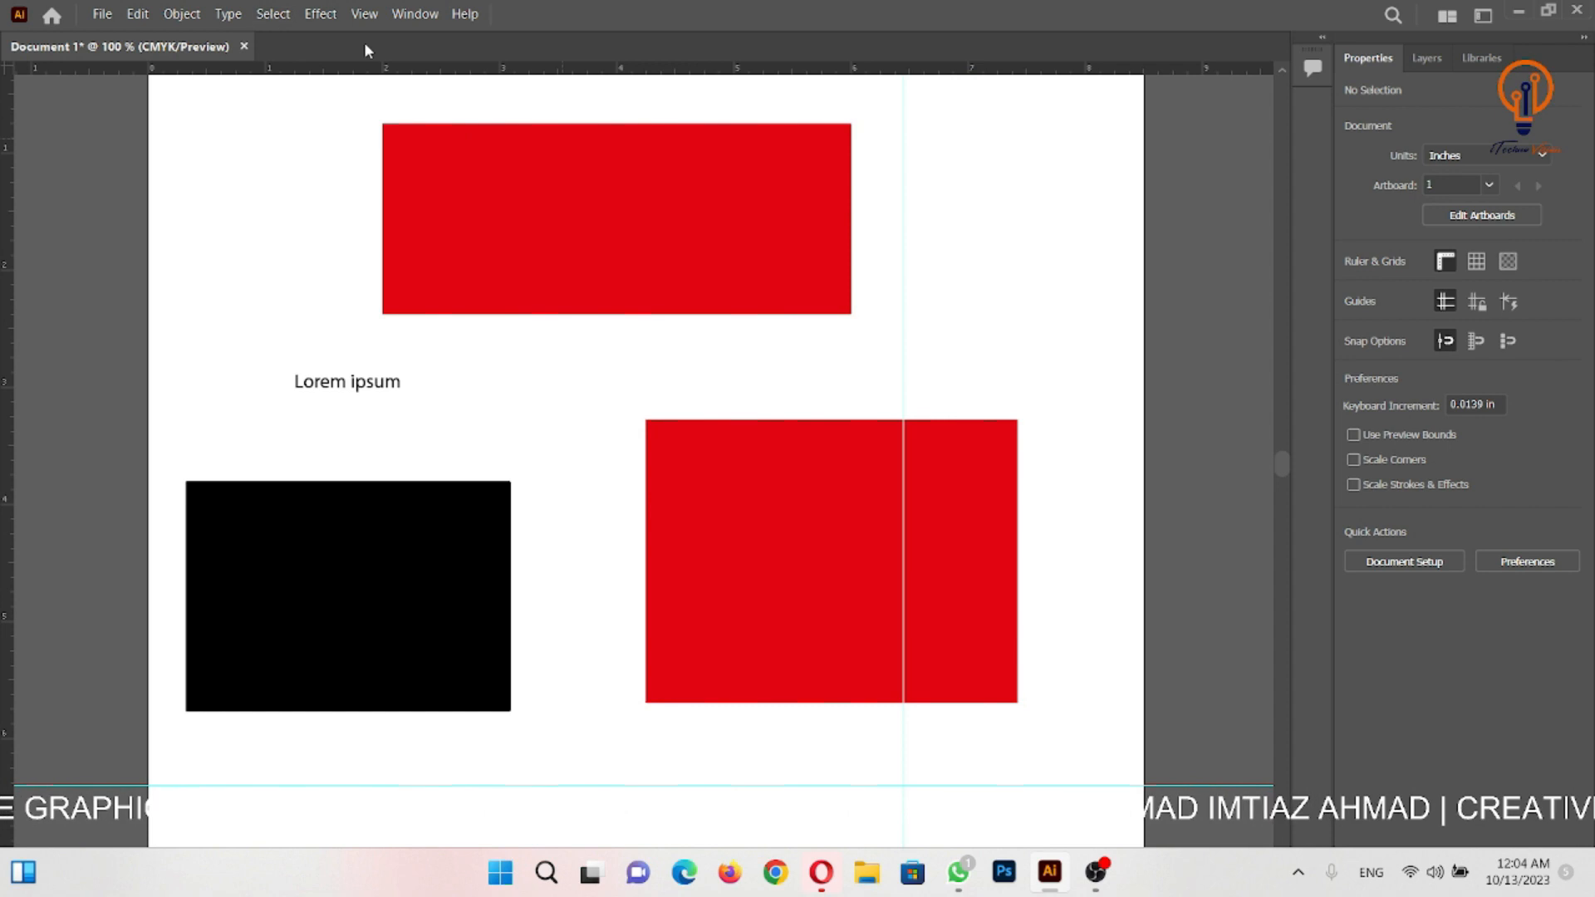
left_click(412, 17)
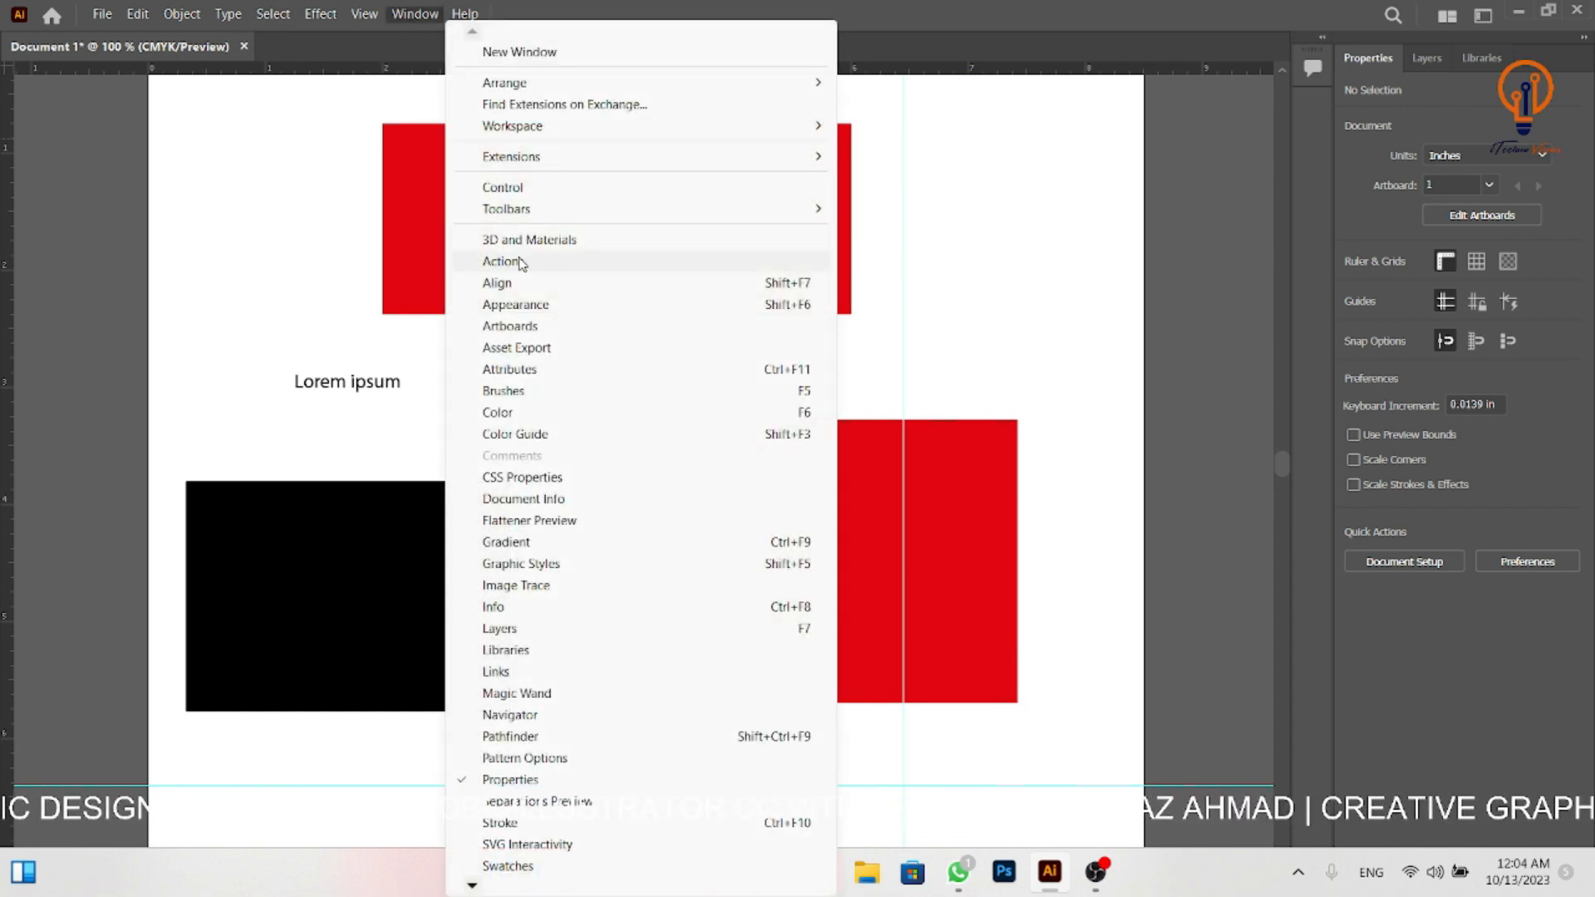
mouse_move(812, 210)
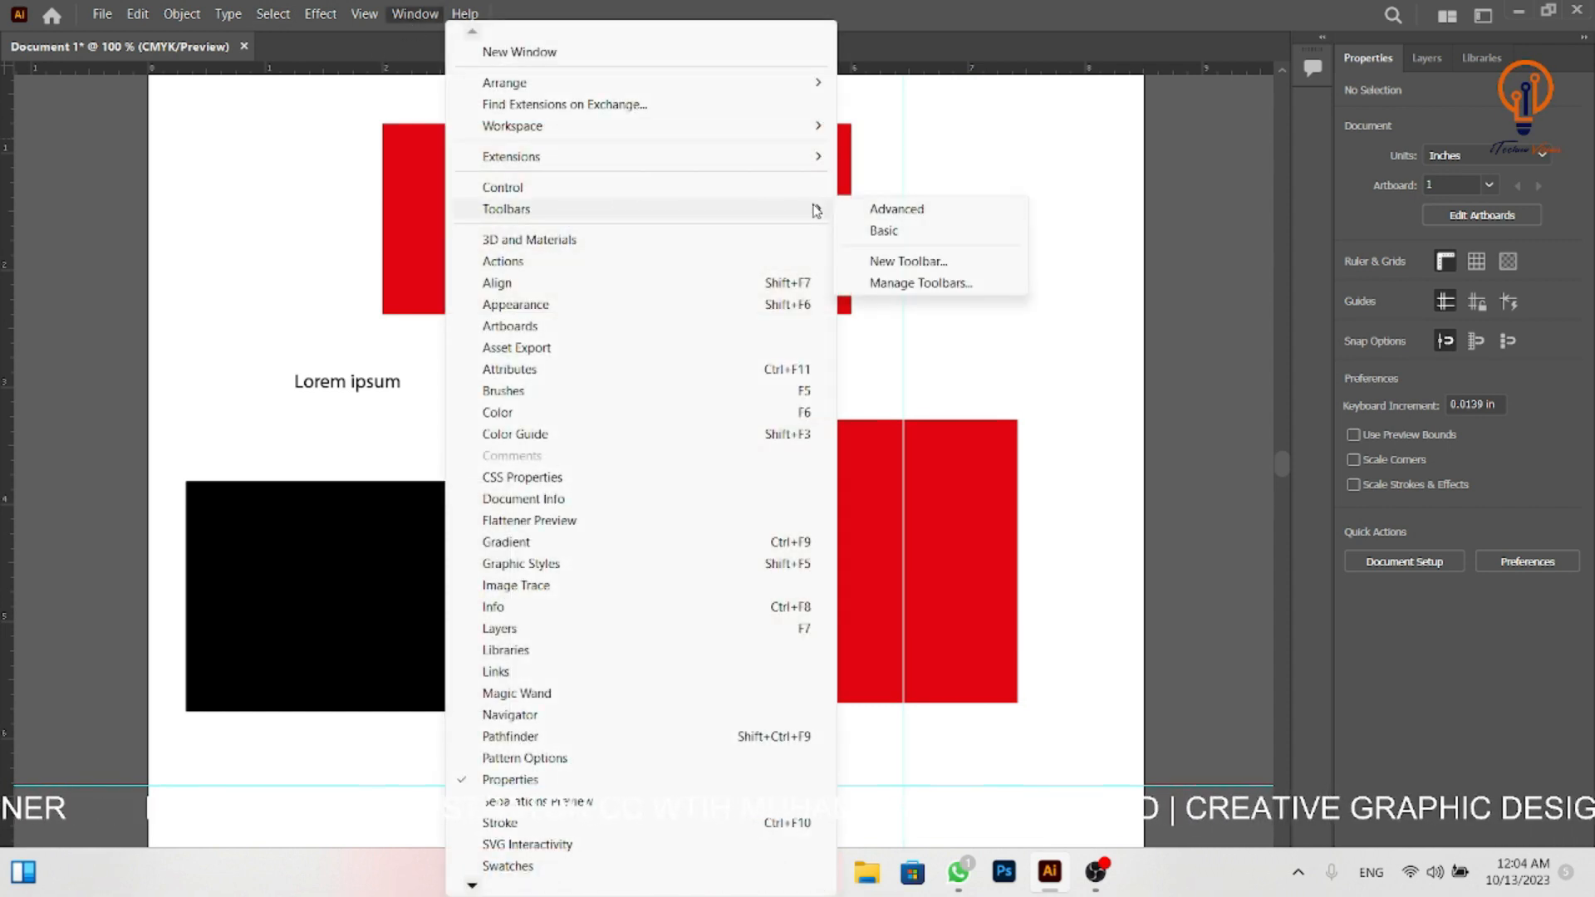
left_click(918, 214)
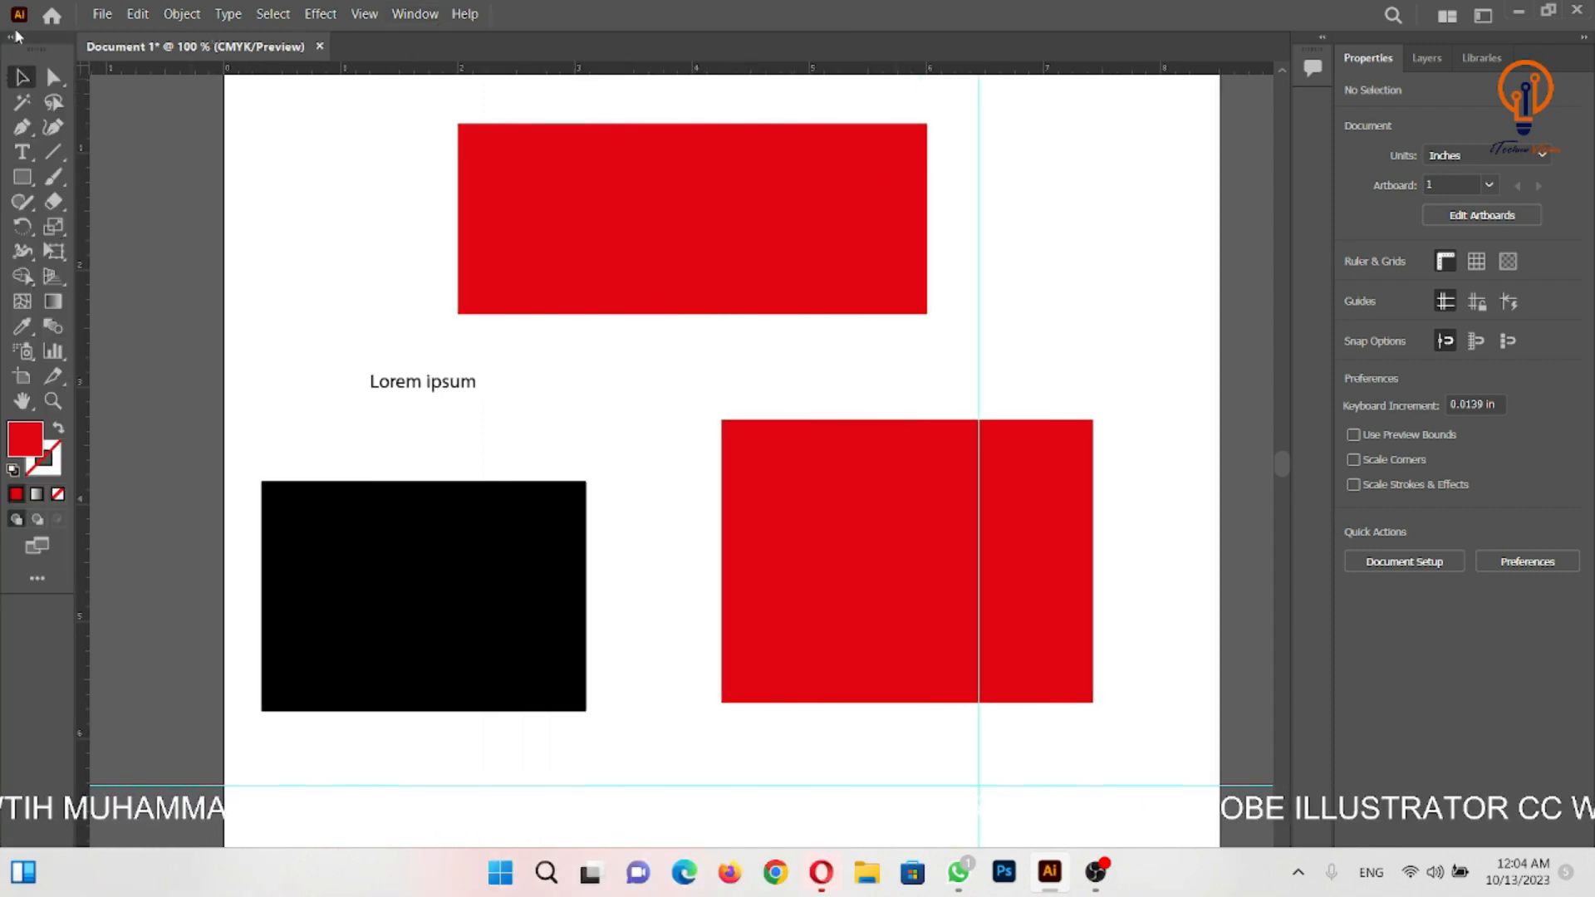
- Show the Control bar above the document
left_click(415, 15)
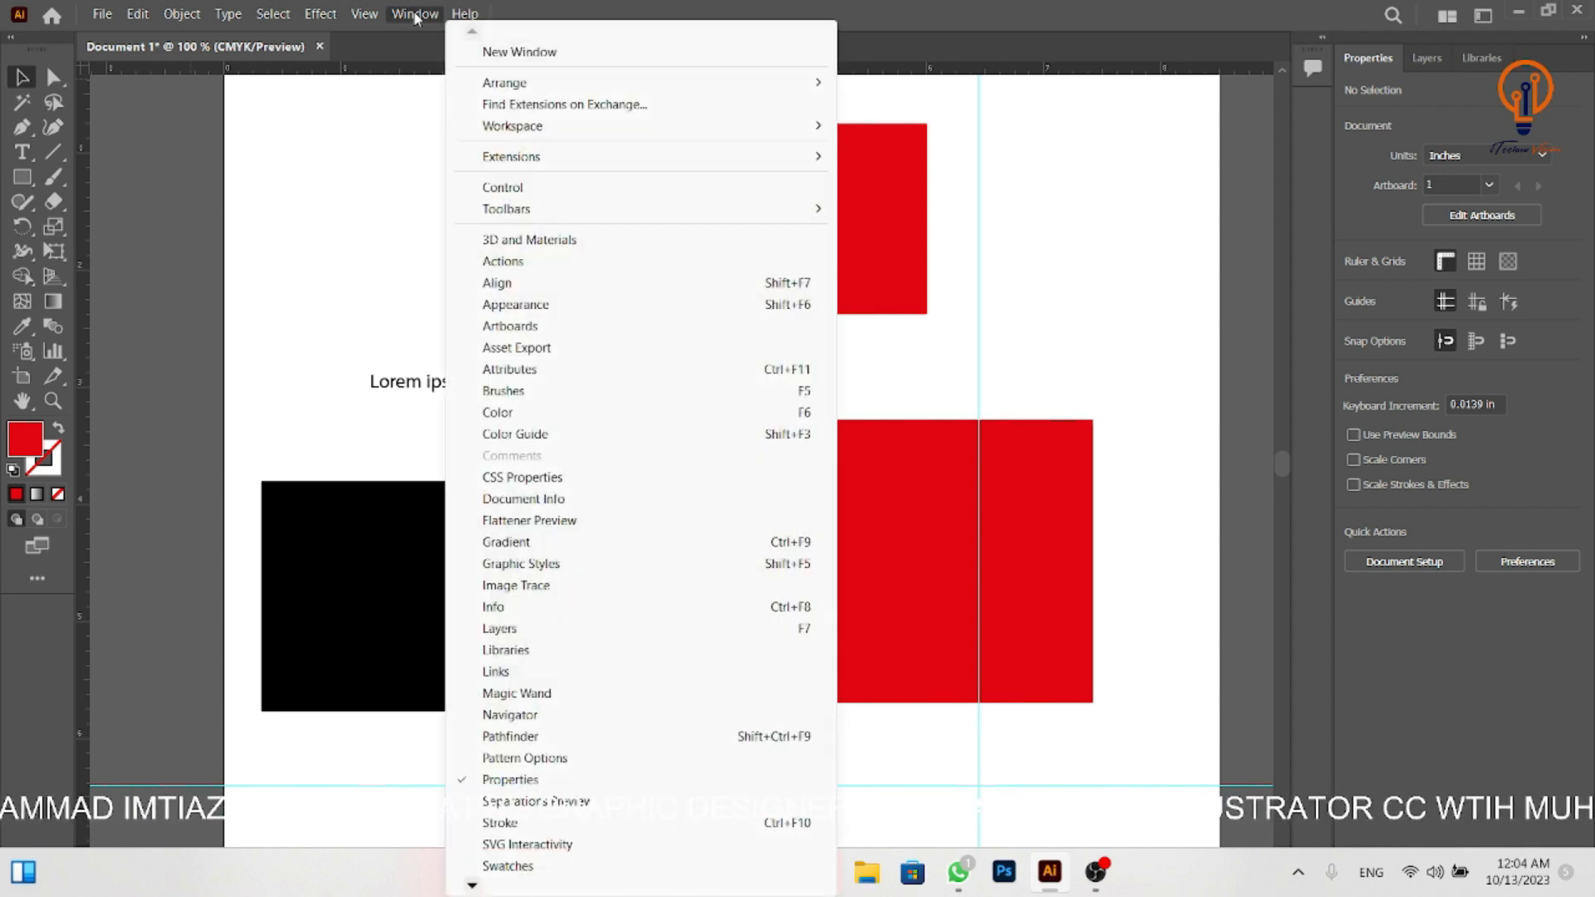
left_click(415, 15)
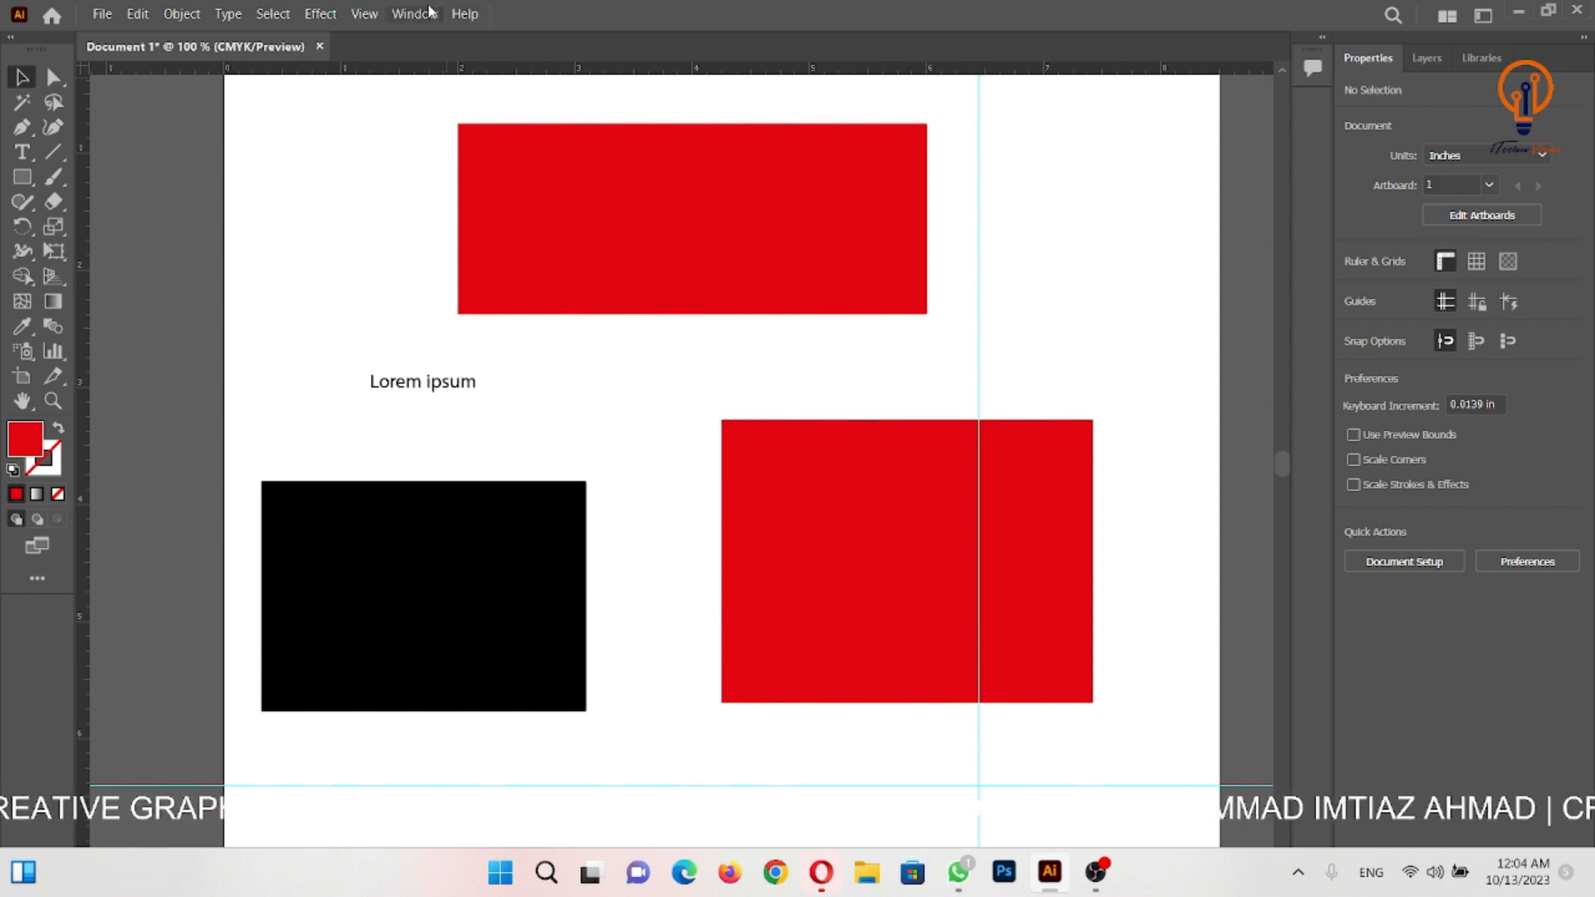
left_click(409, 15)
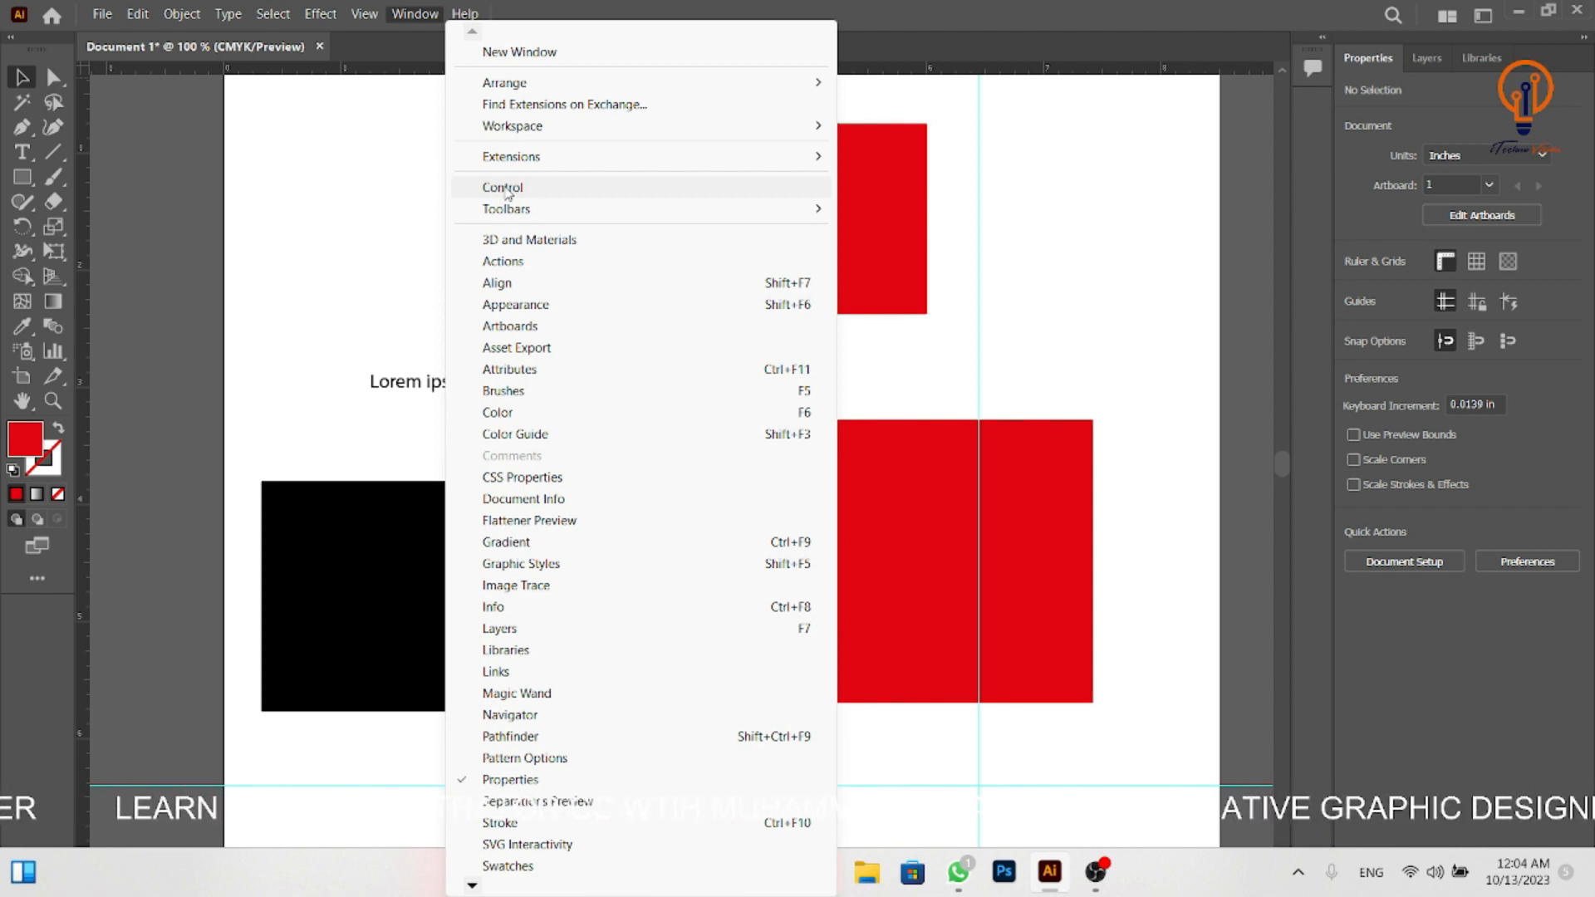
left_click(504, 188)
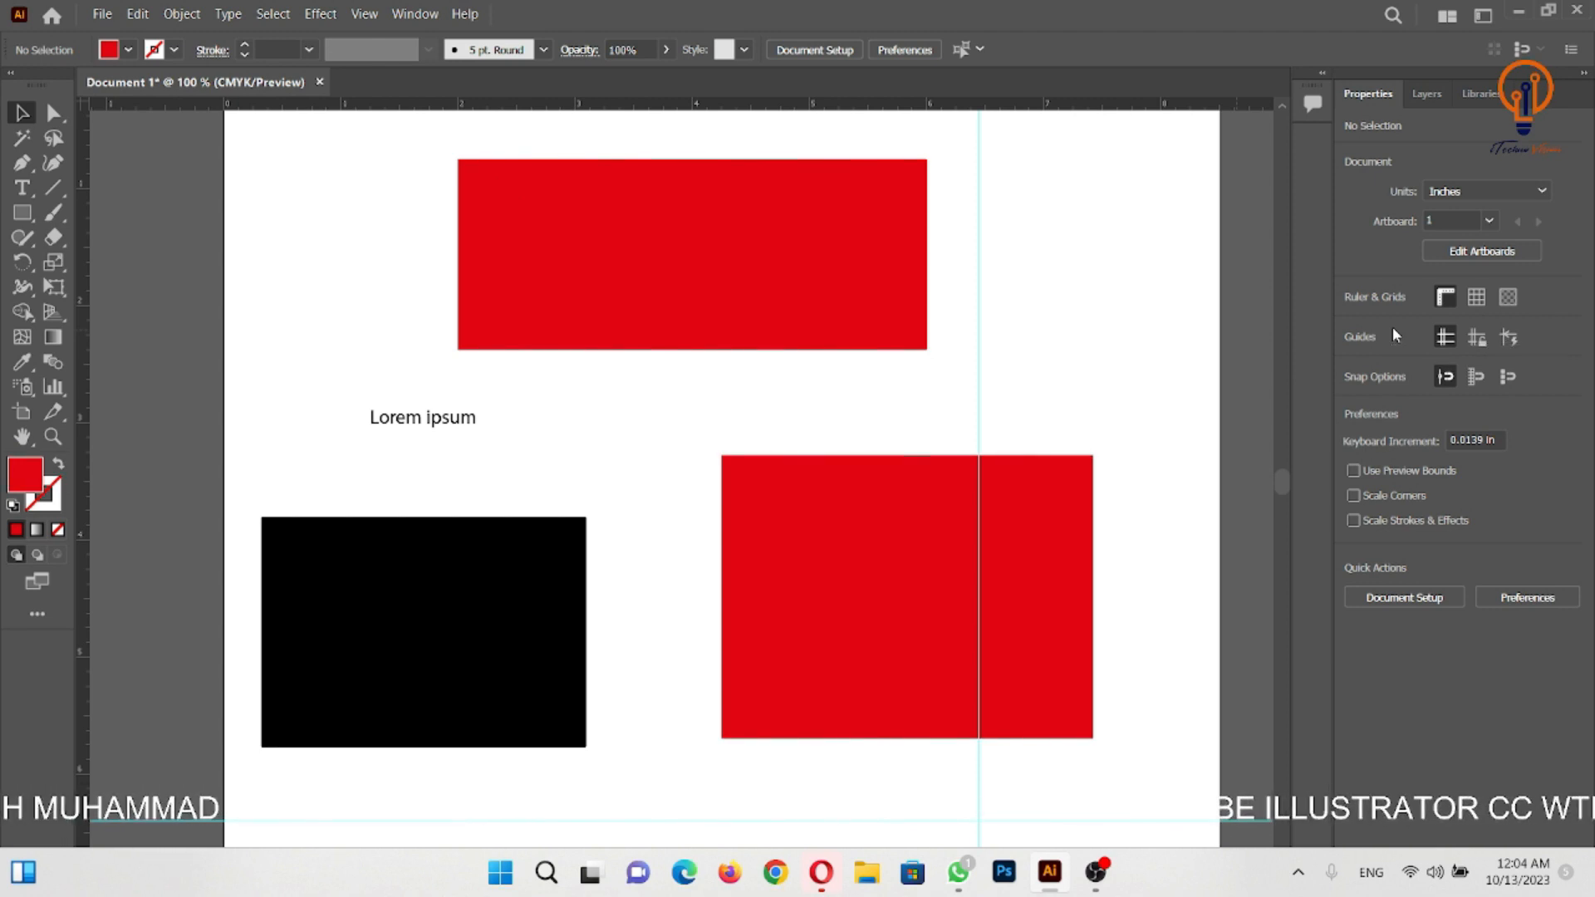
- Move the 4 by 1.625 in red rectangle toward the artboard's upper left, to about X 2.18 in, Y 1.56 in
left_click(702, 309)
left_click_drag(718, 264, 554, 288)
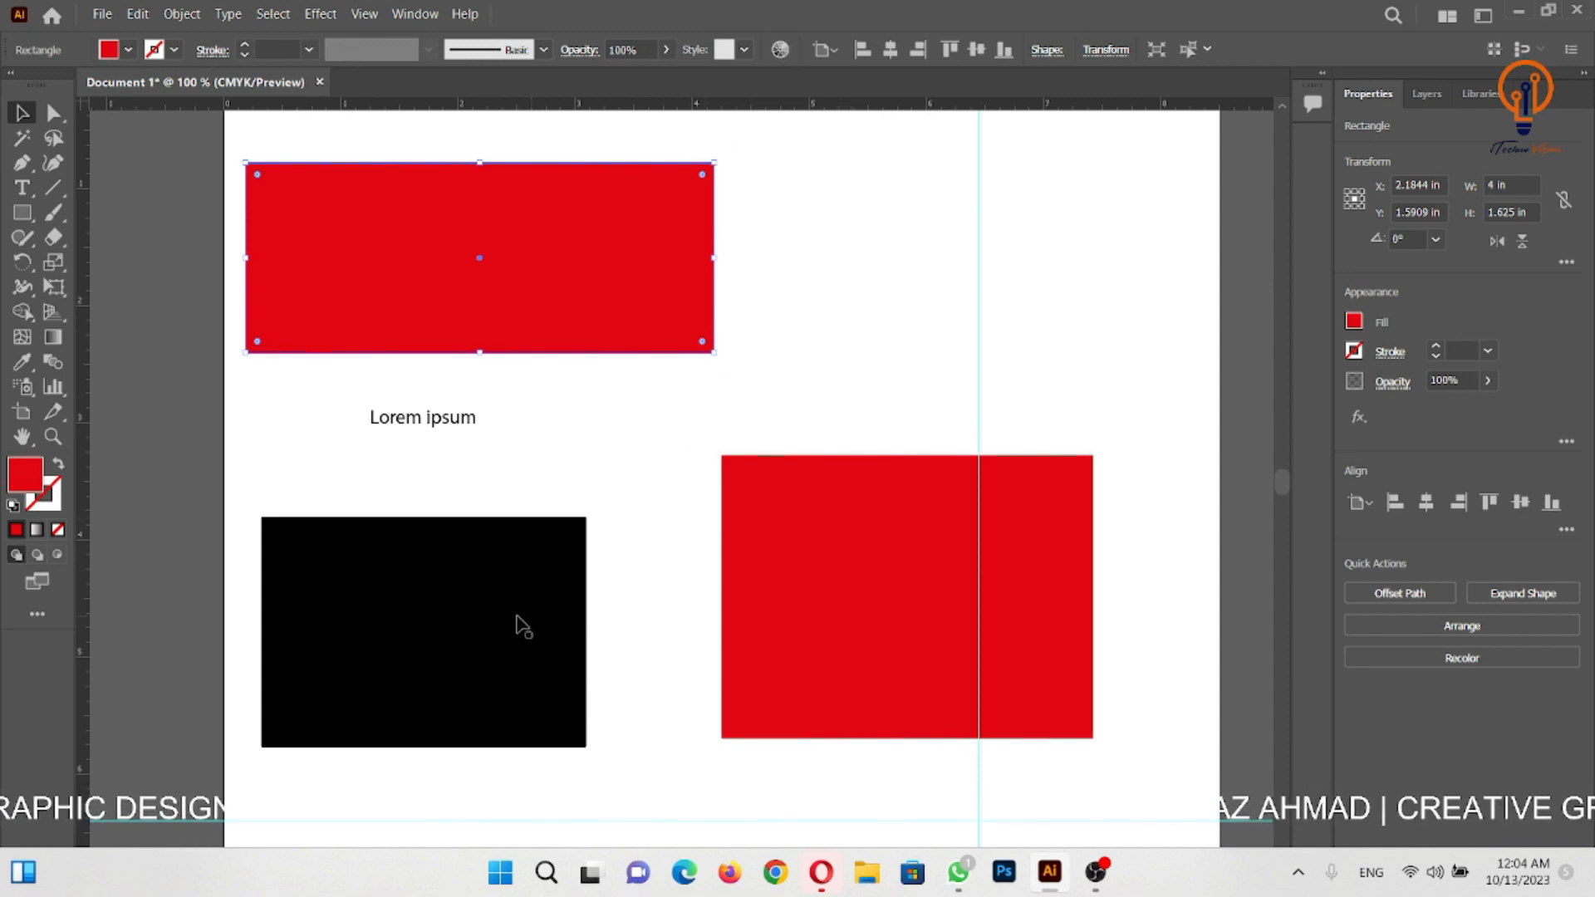
left_click(581, 581)
left_click(586, 449)
left_click_drag(590, 289, 589, 284)
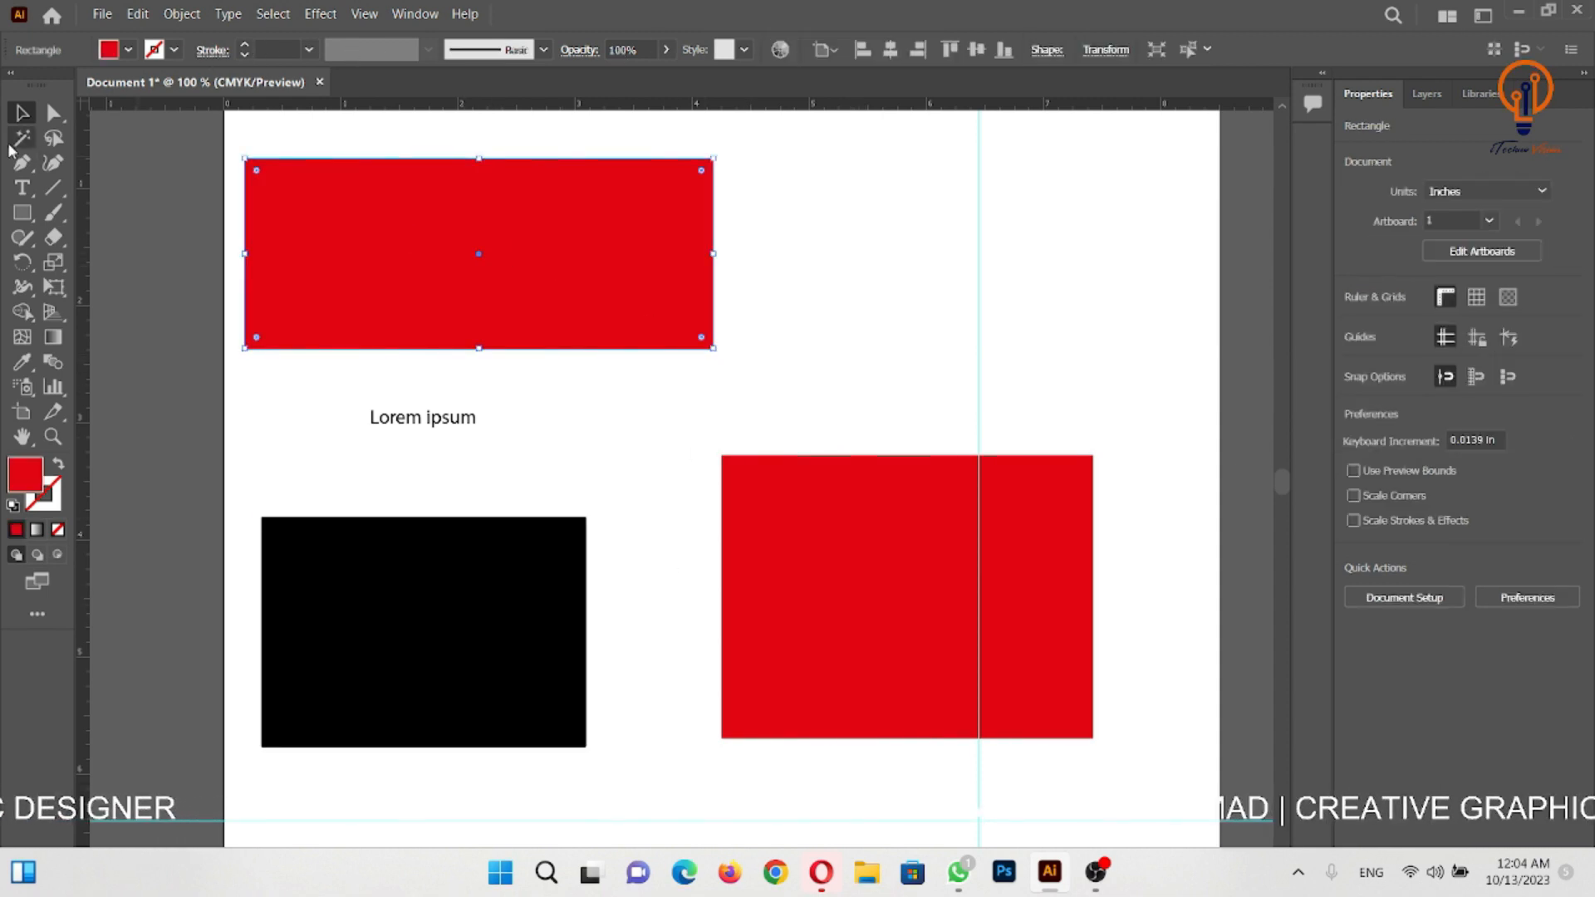
- Activate the Type and Line Segment tools in turn, and move the selected red rectangle to about X 3.89 in, Y 1.6 in
left_click(28, 190)
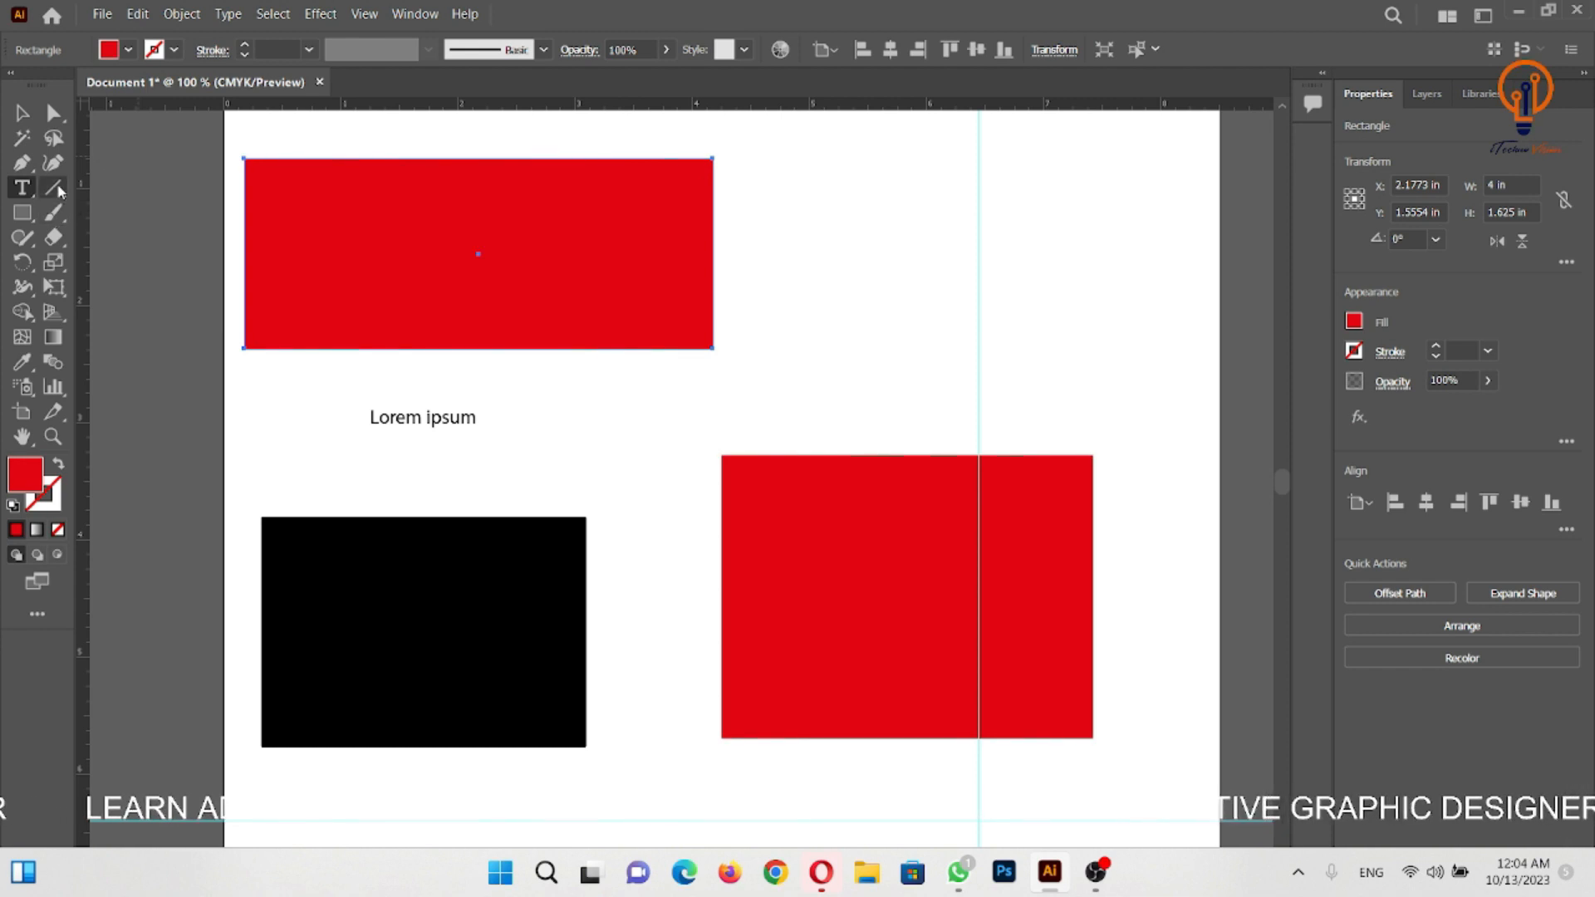
left_click(58, 191)
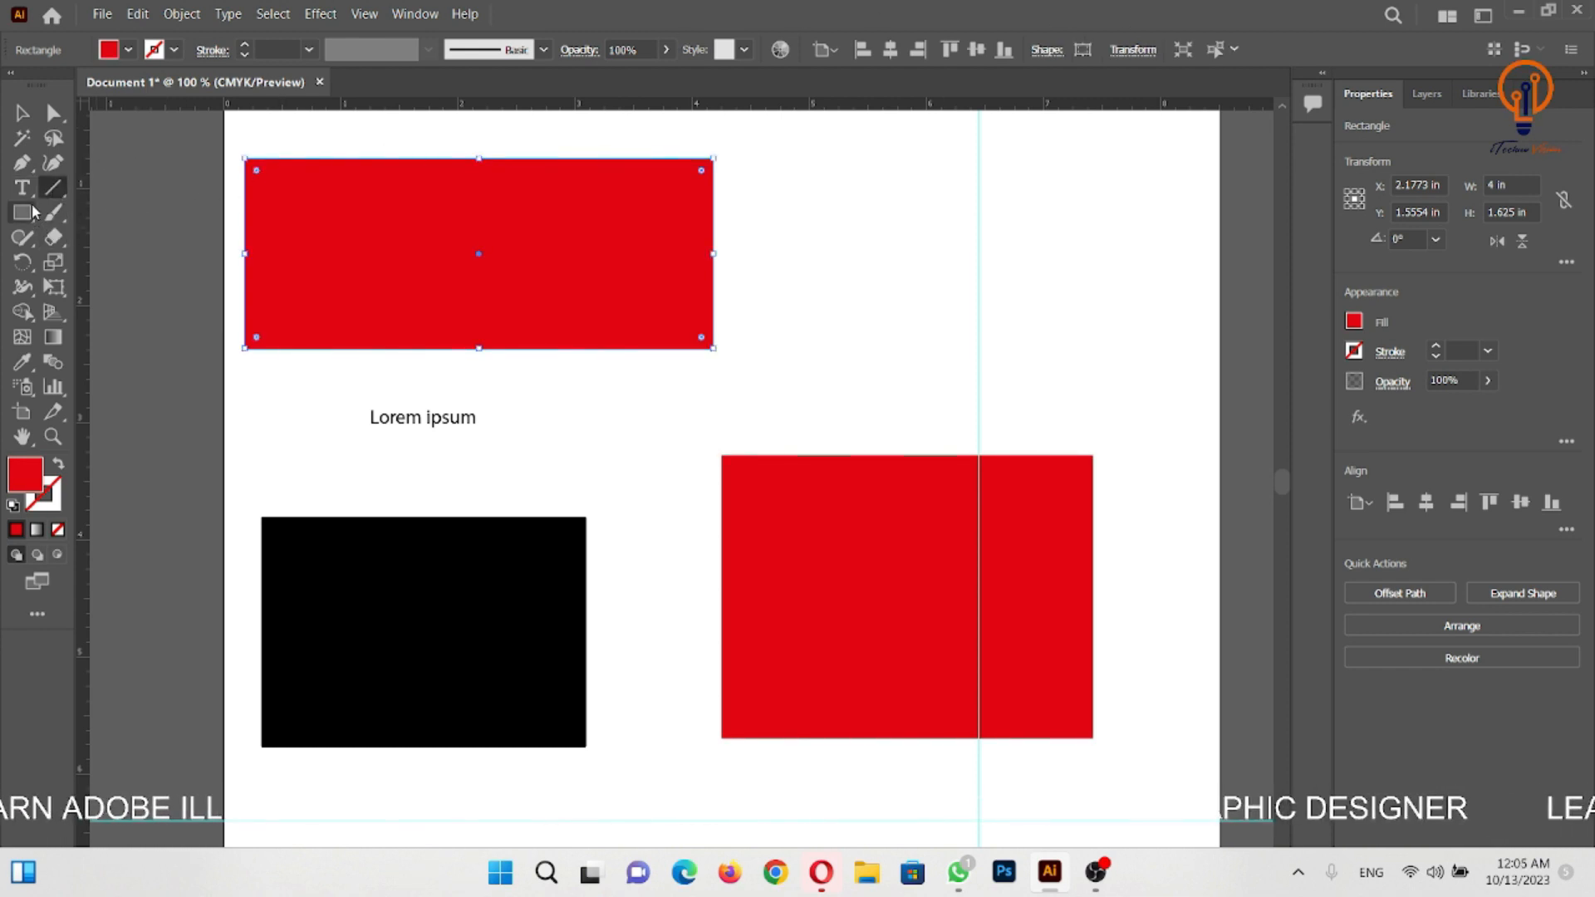
left_click(22, 114)
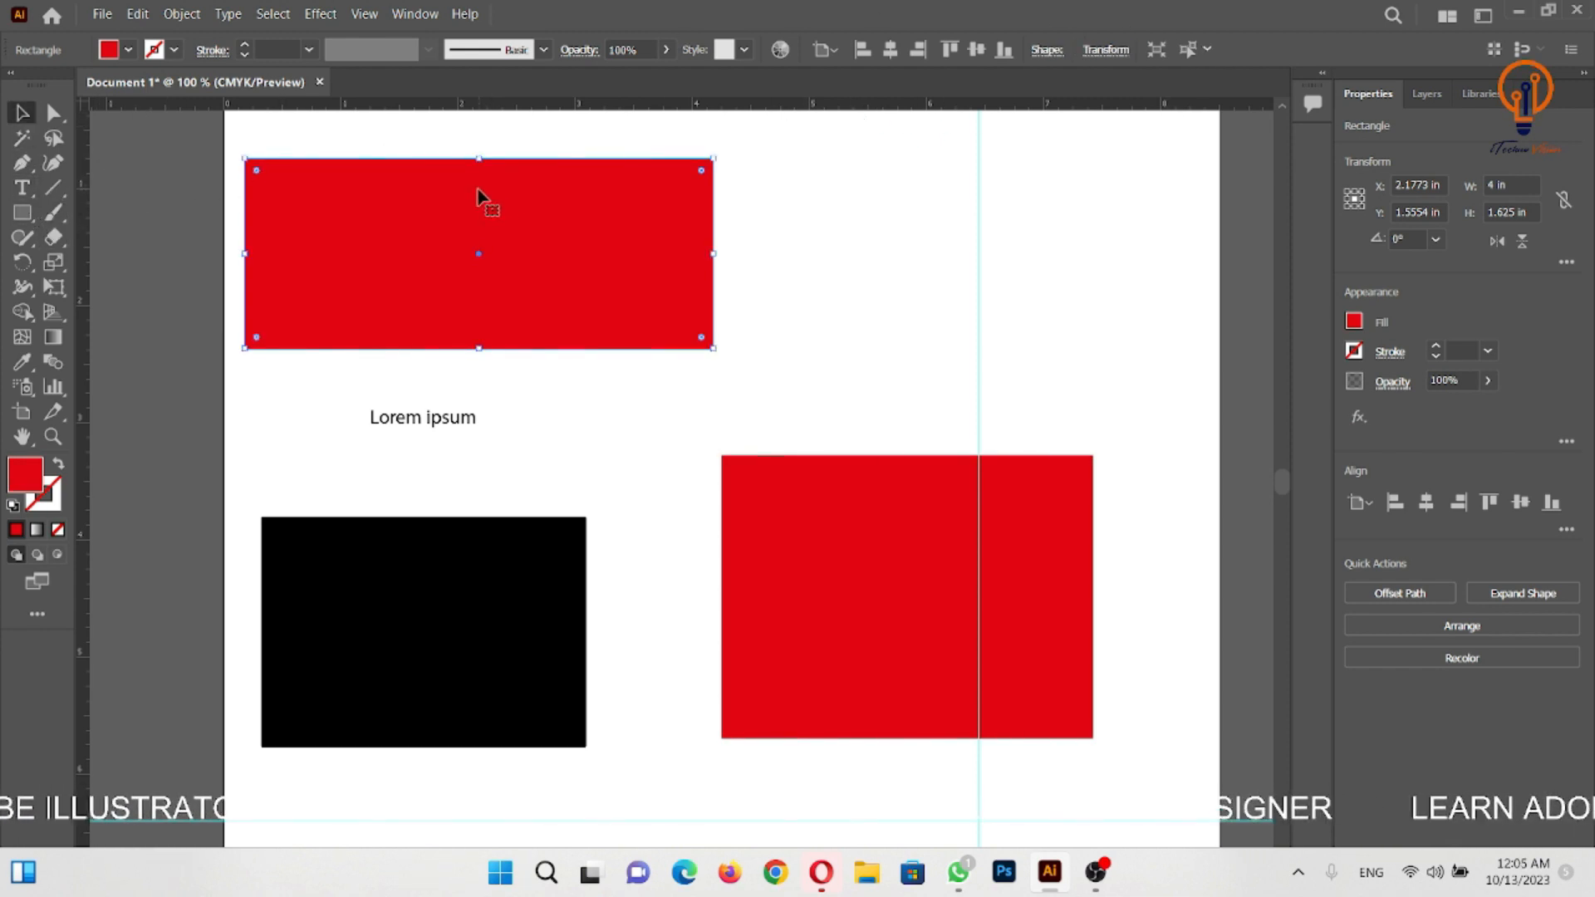
left_click_drag(477, 188, 677, 192)
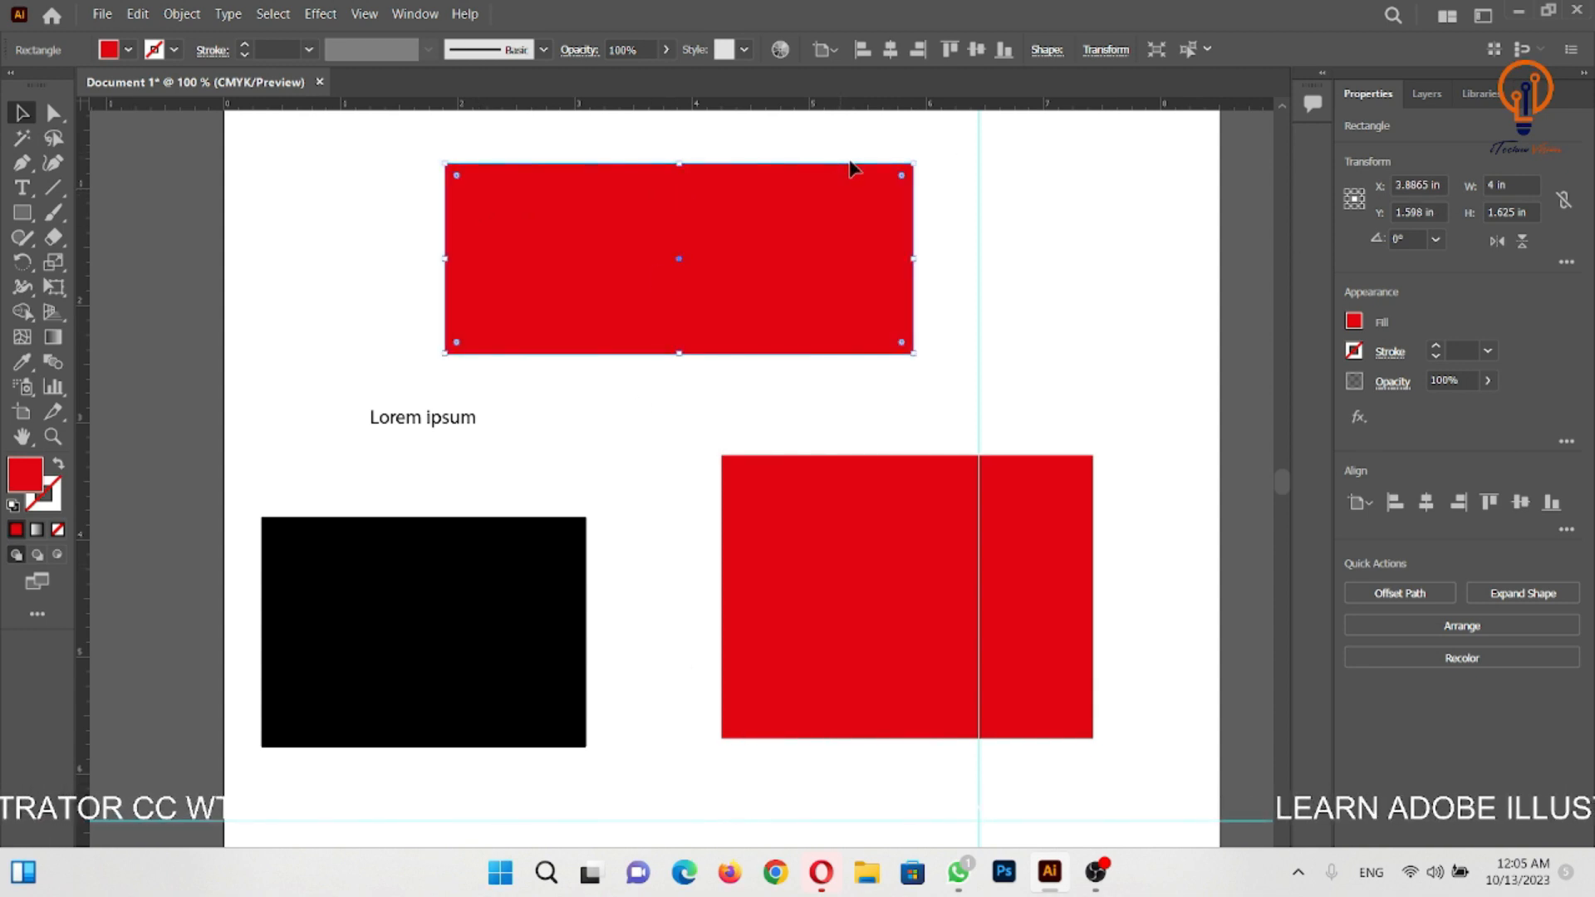
- Reset the Essentials workspace to its default layout, and repeat the reset once
left_click(422, 12)
left_click(422, 12)
left_click(422, 12)
mouse_move(525, 157)
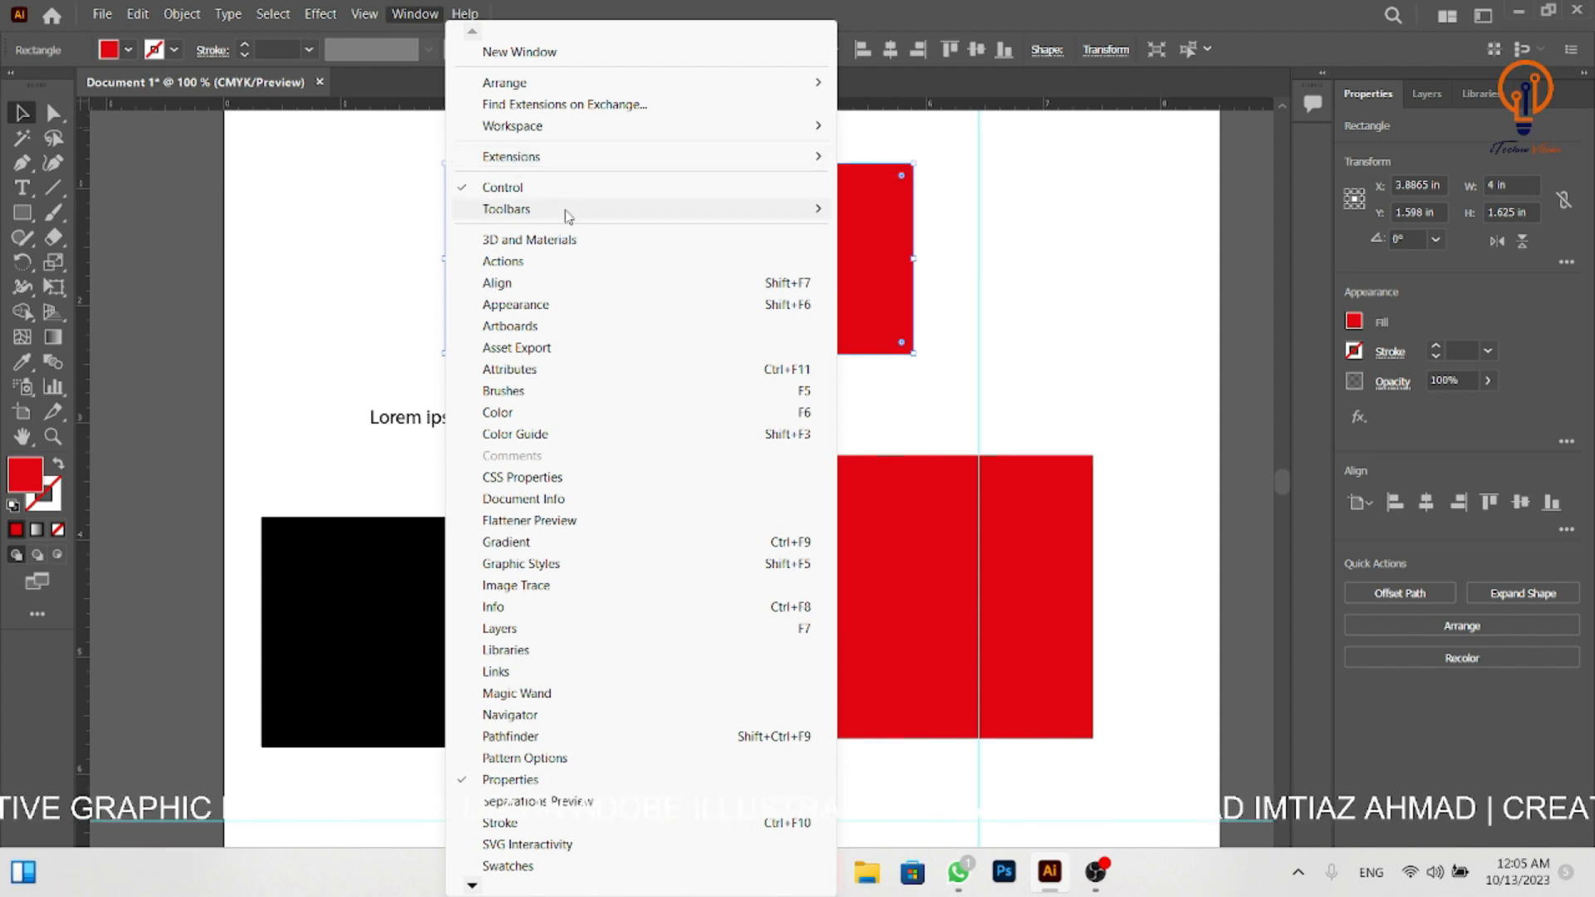
mouse_move(567, 215)
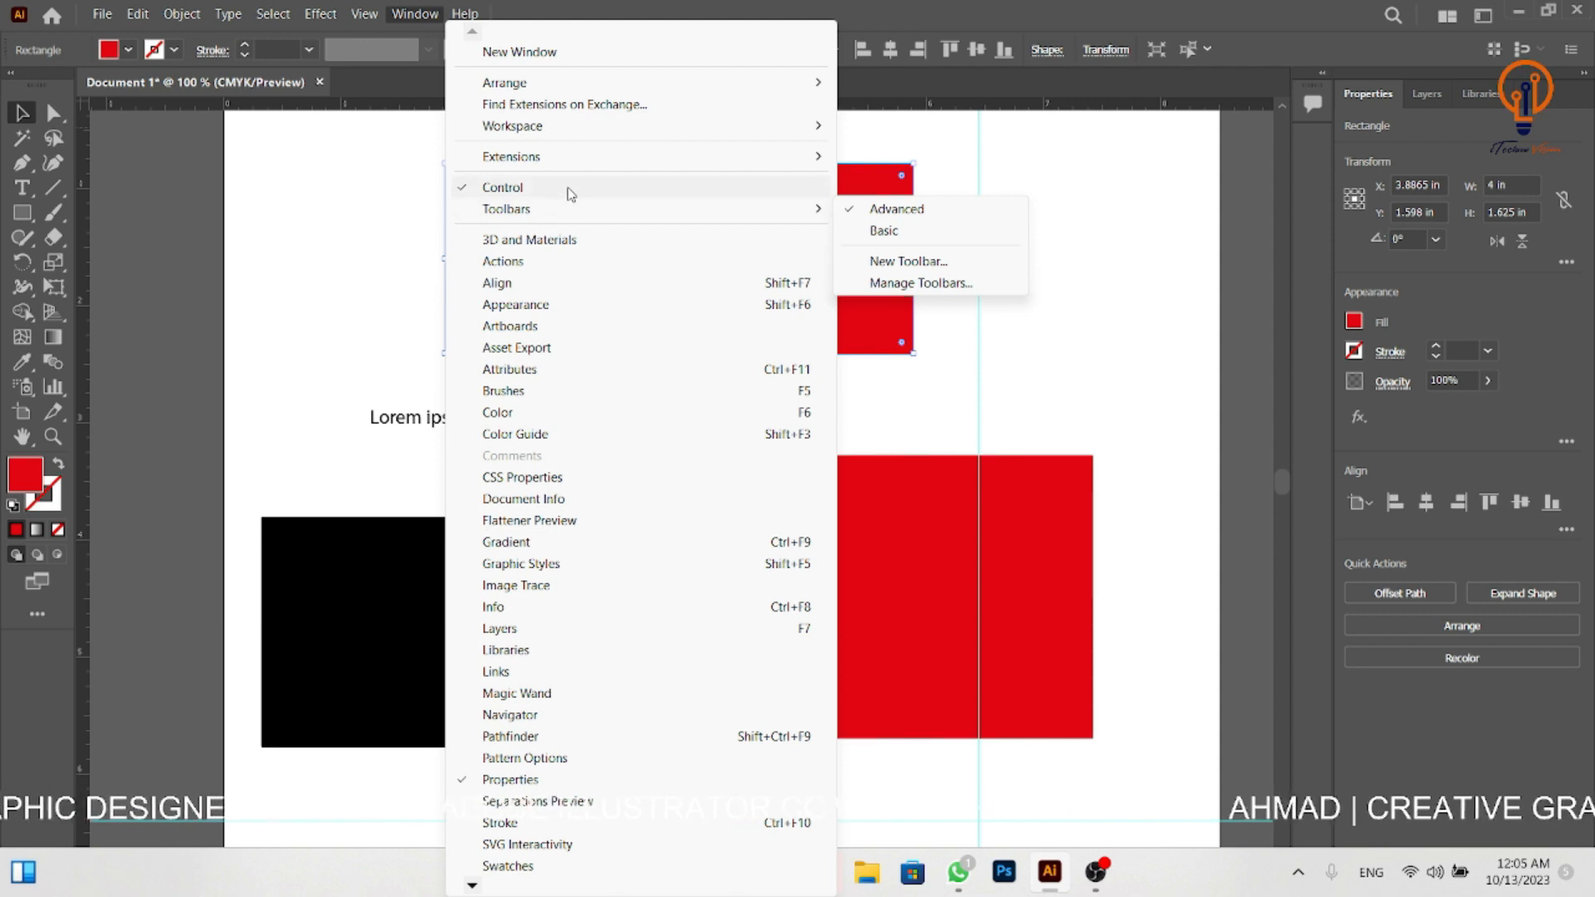
mouse_move(575, 156)
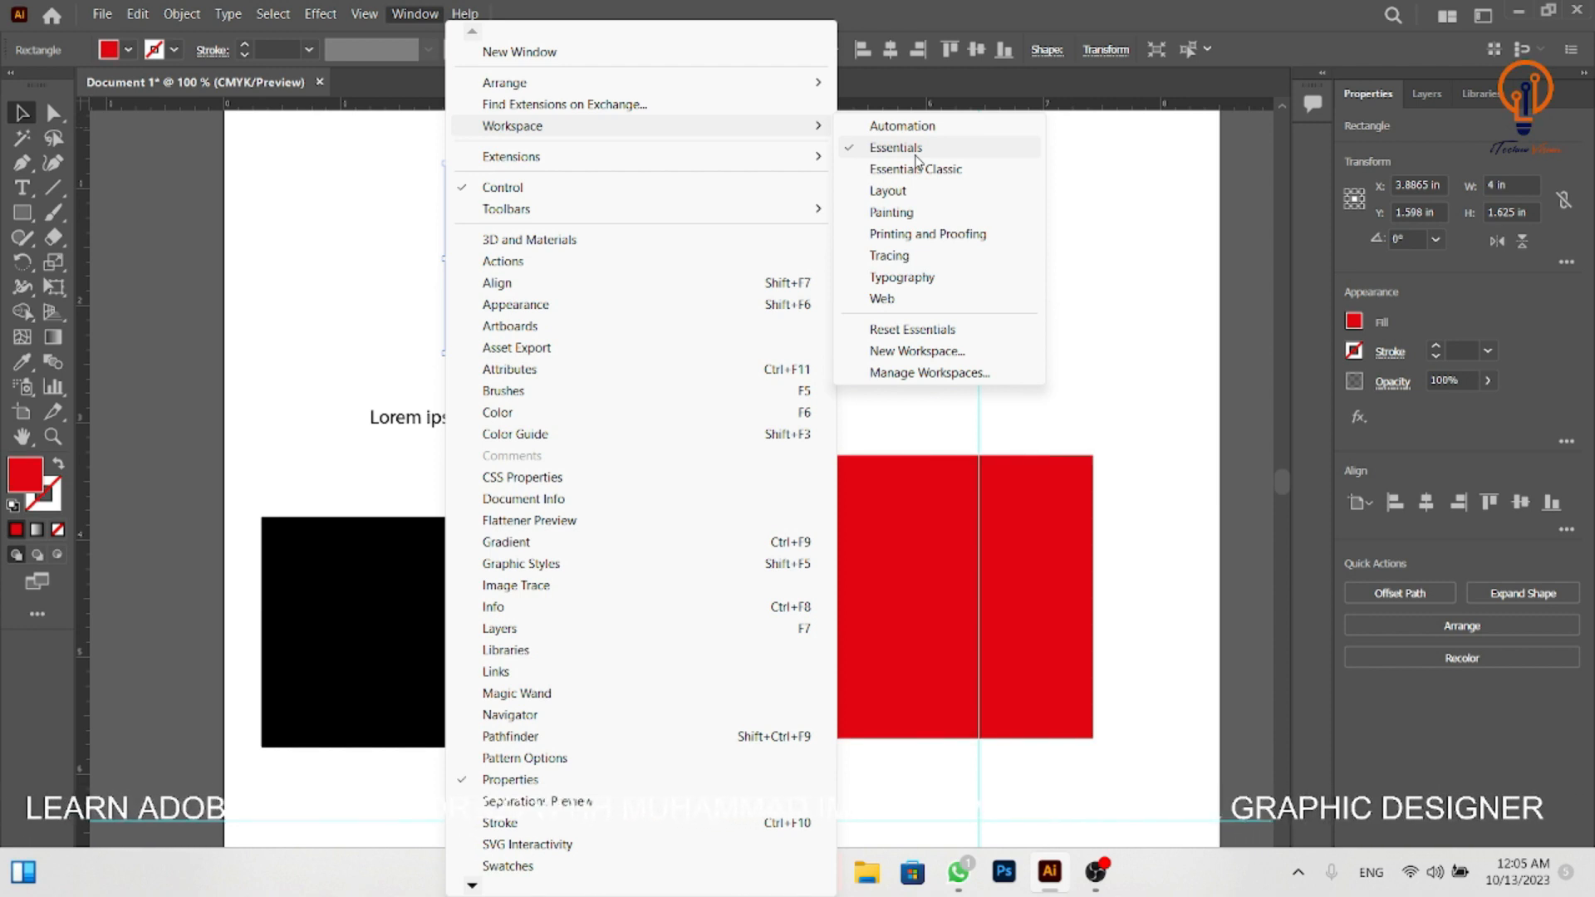
left_click(905, 331)
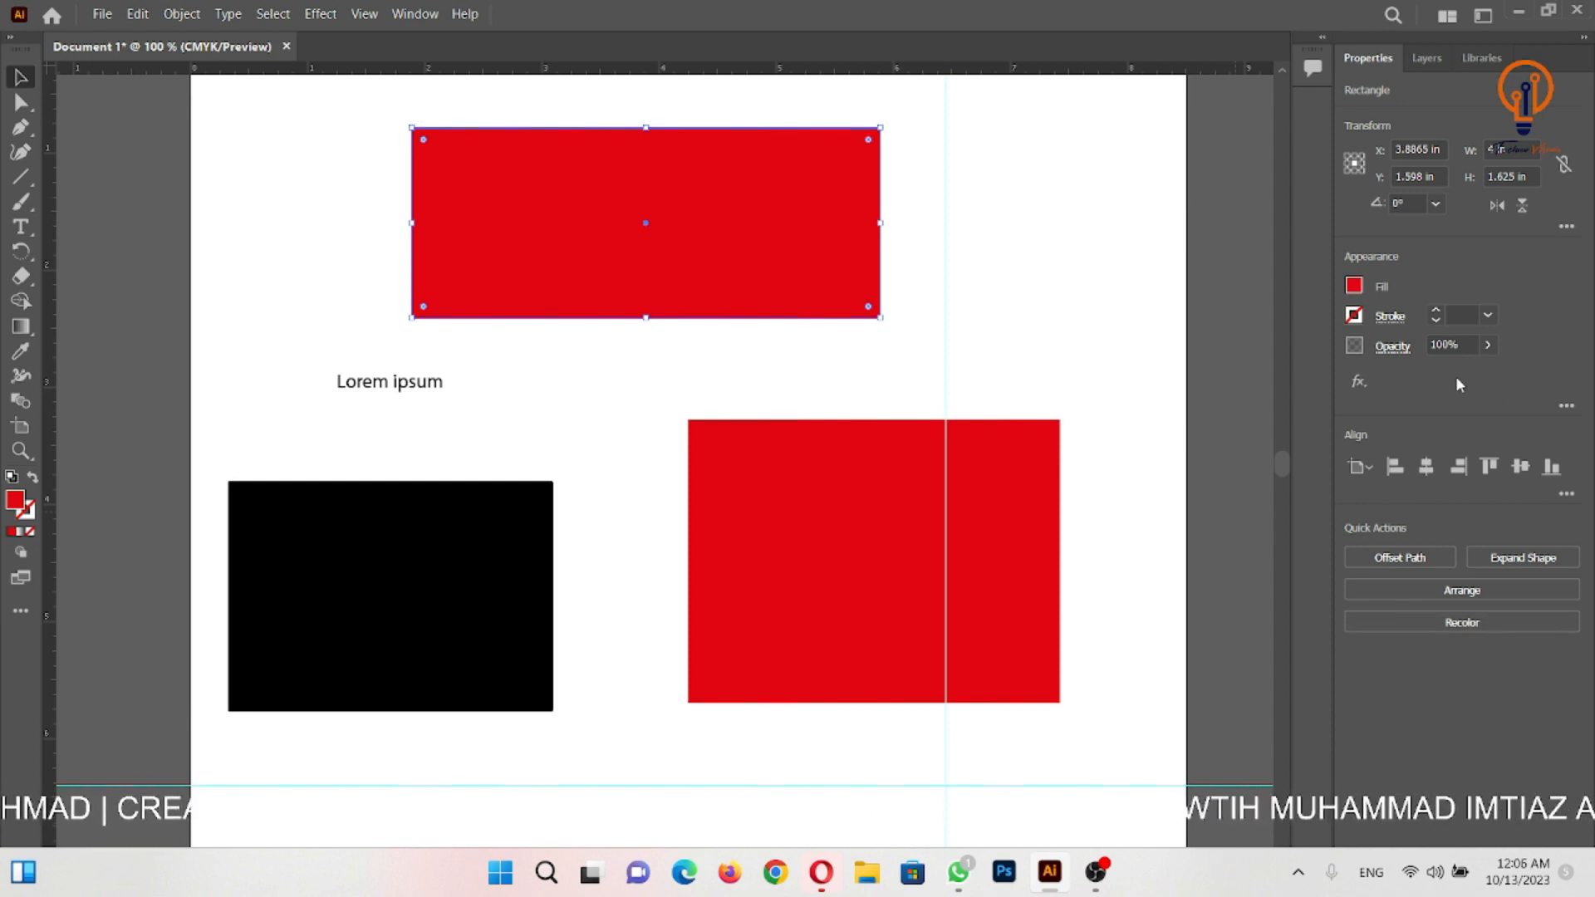
left_click(415, 13)
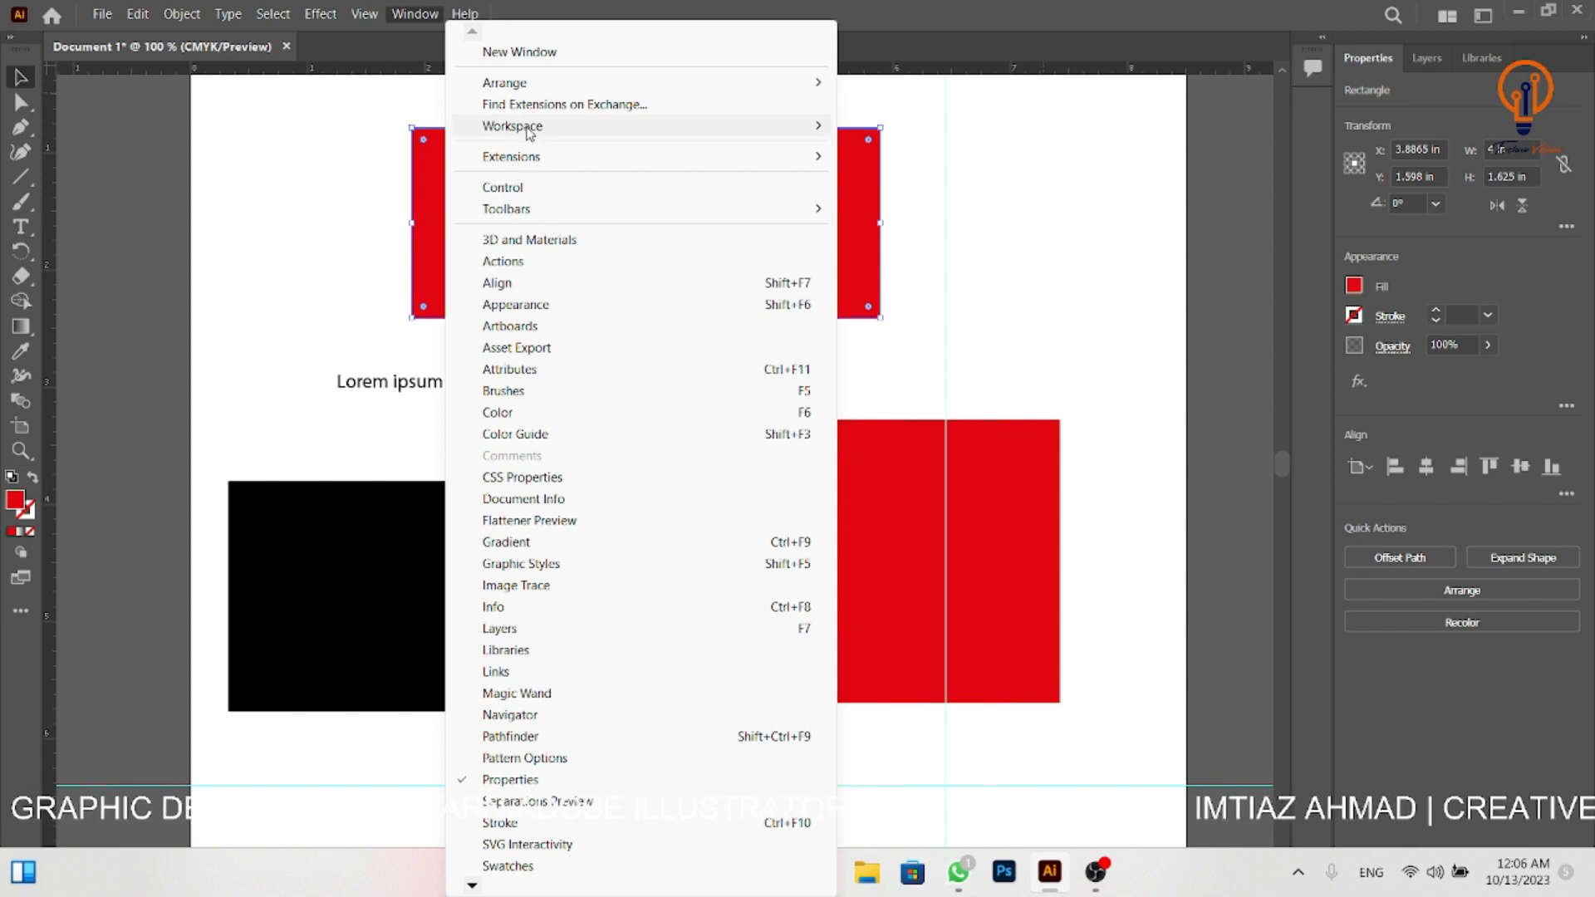
mouse_move(559, 129)
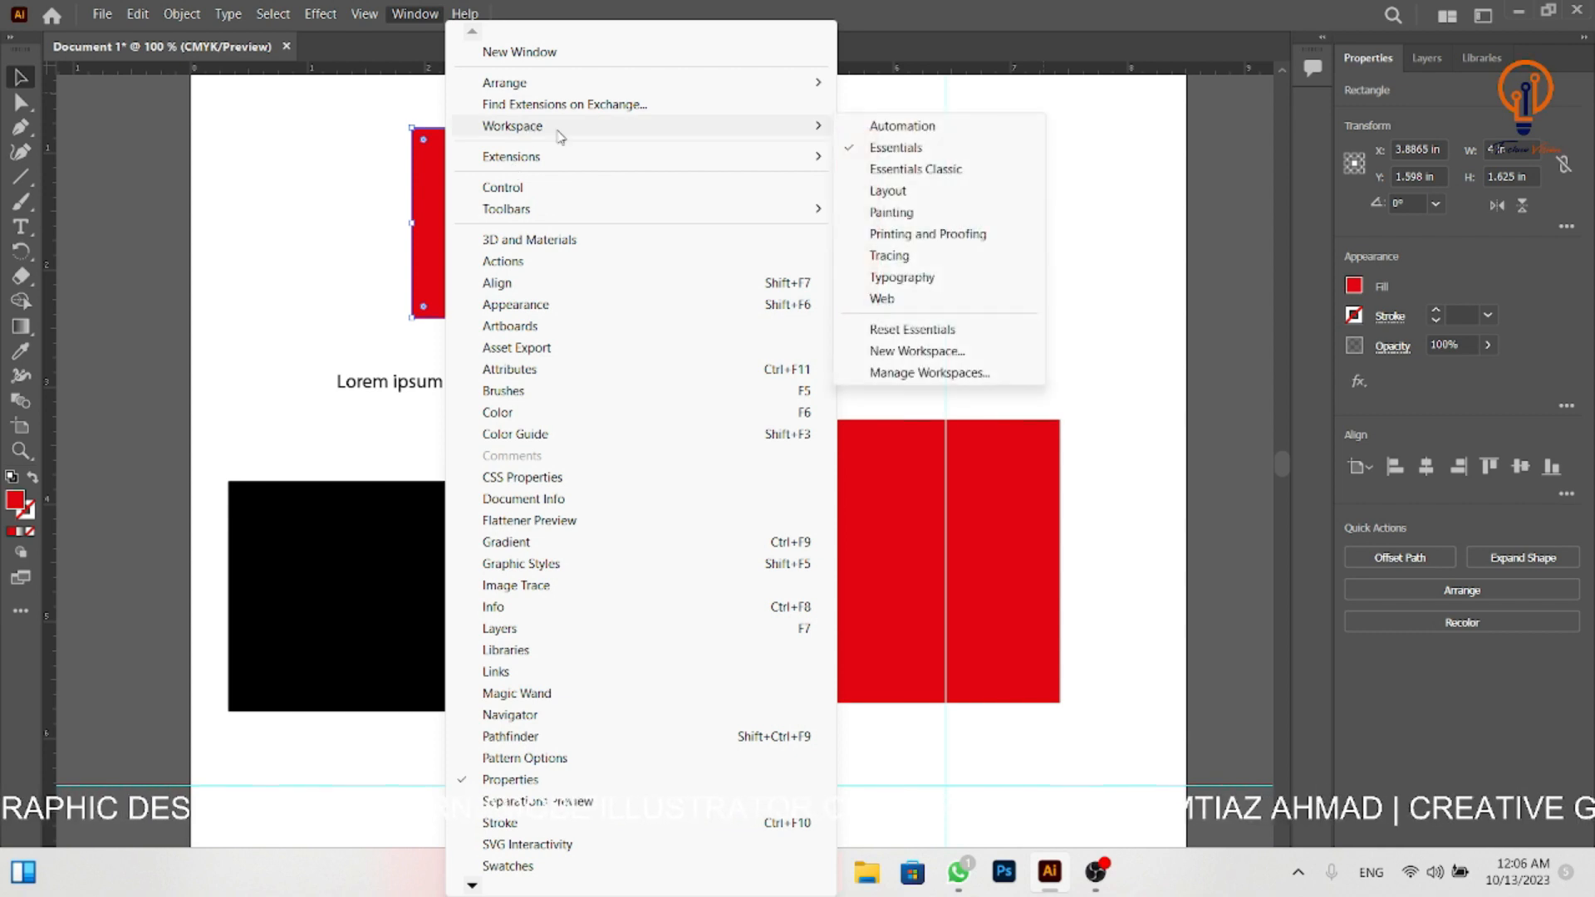
left_click(923, 330)
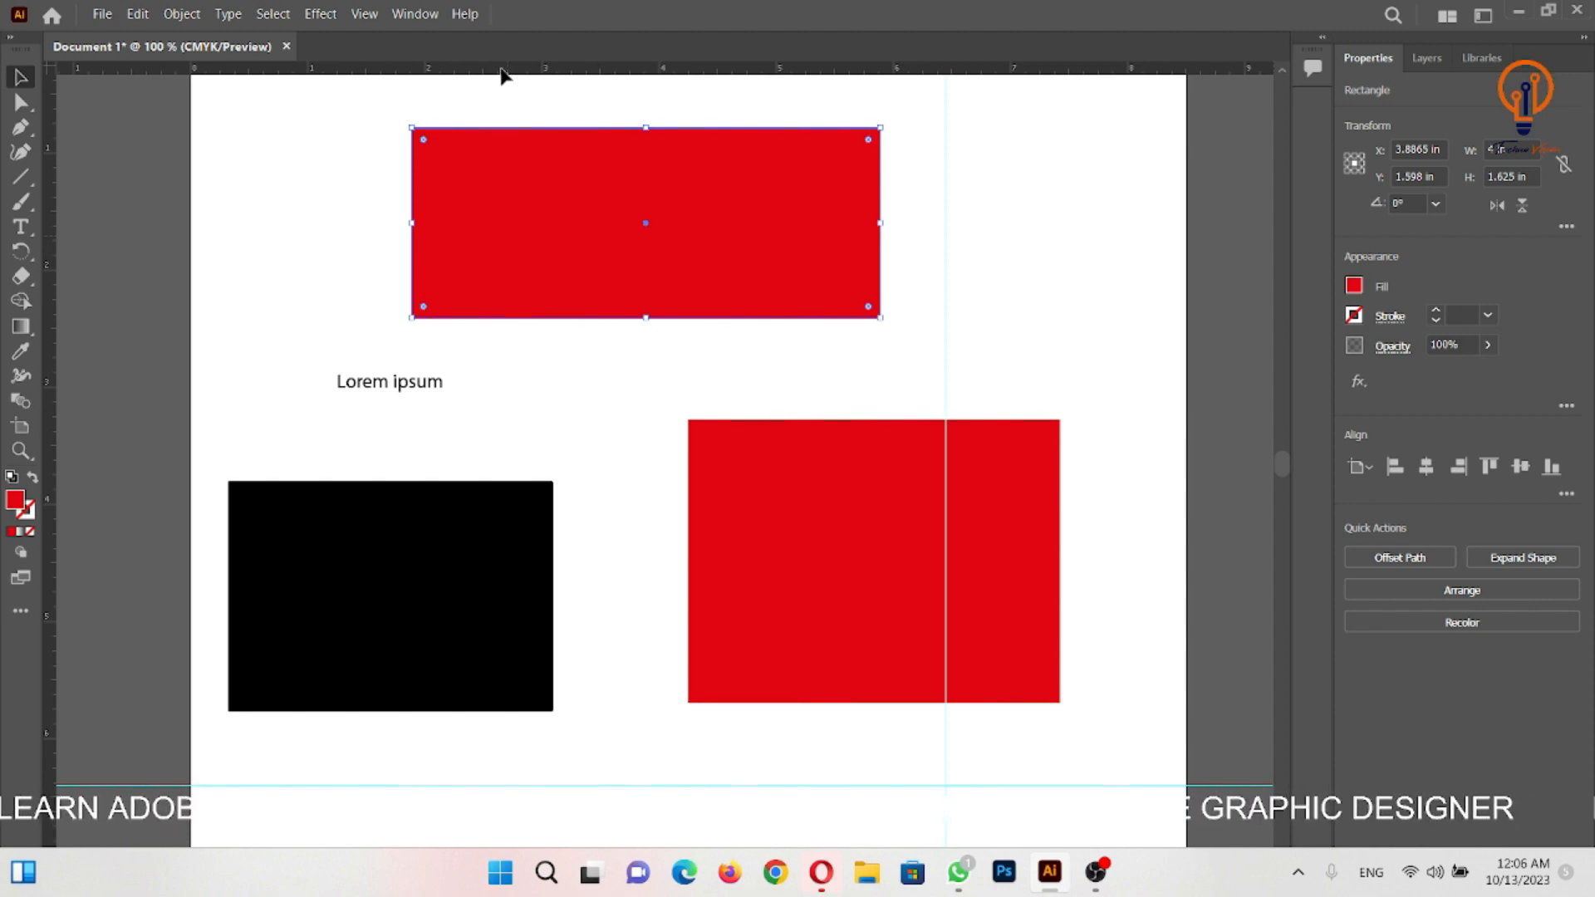
- Turn the Control bar back on above the document
left_click(418, 17)
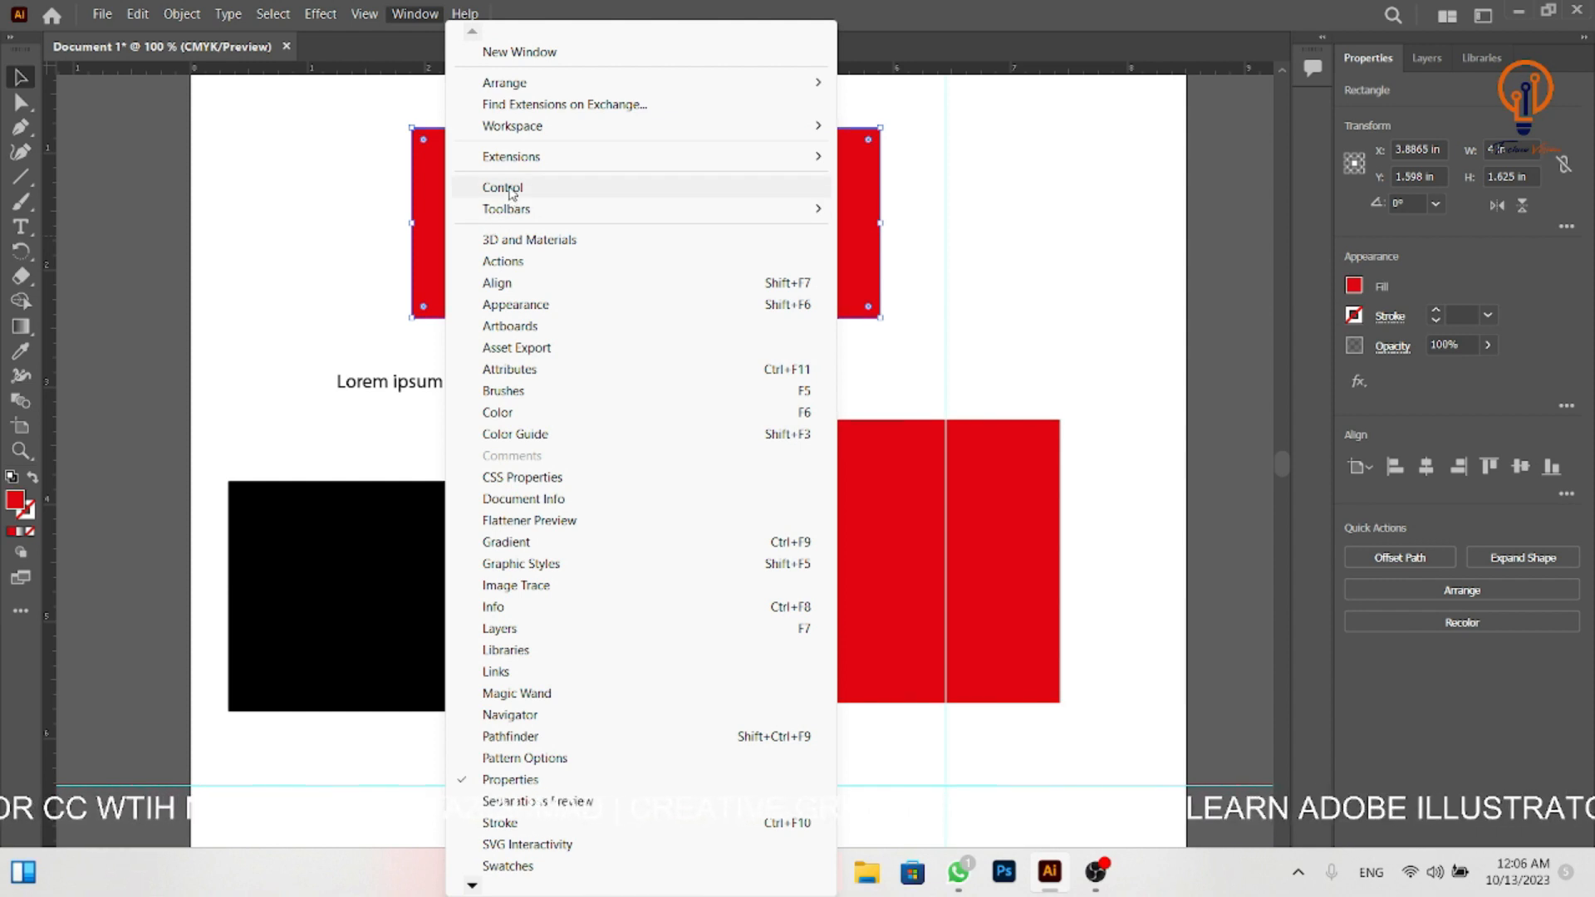
left_click(503, 188)
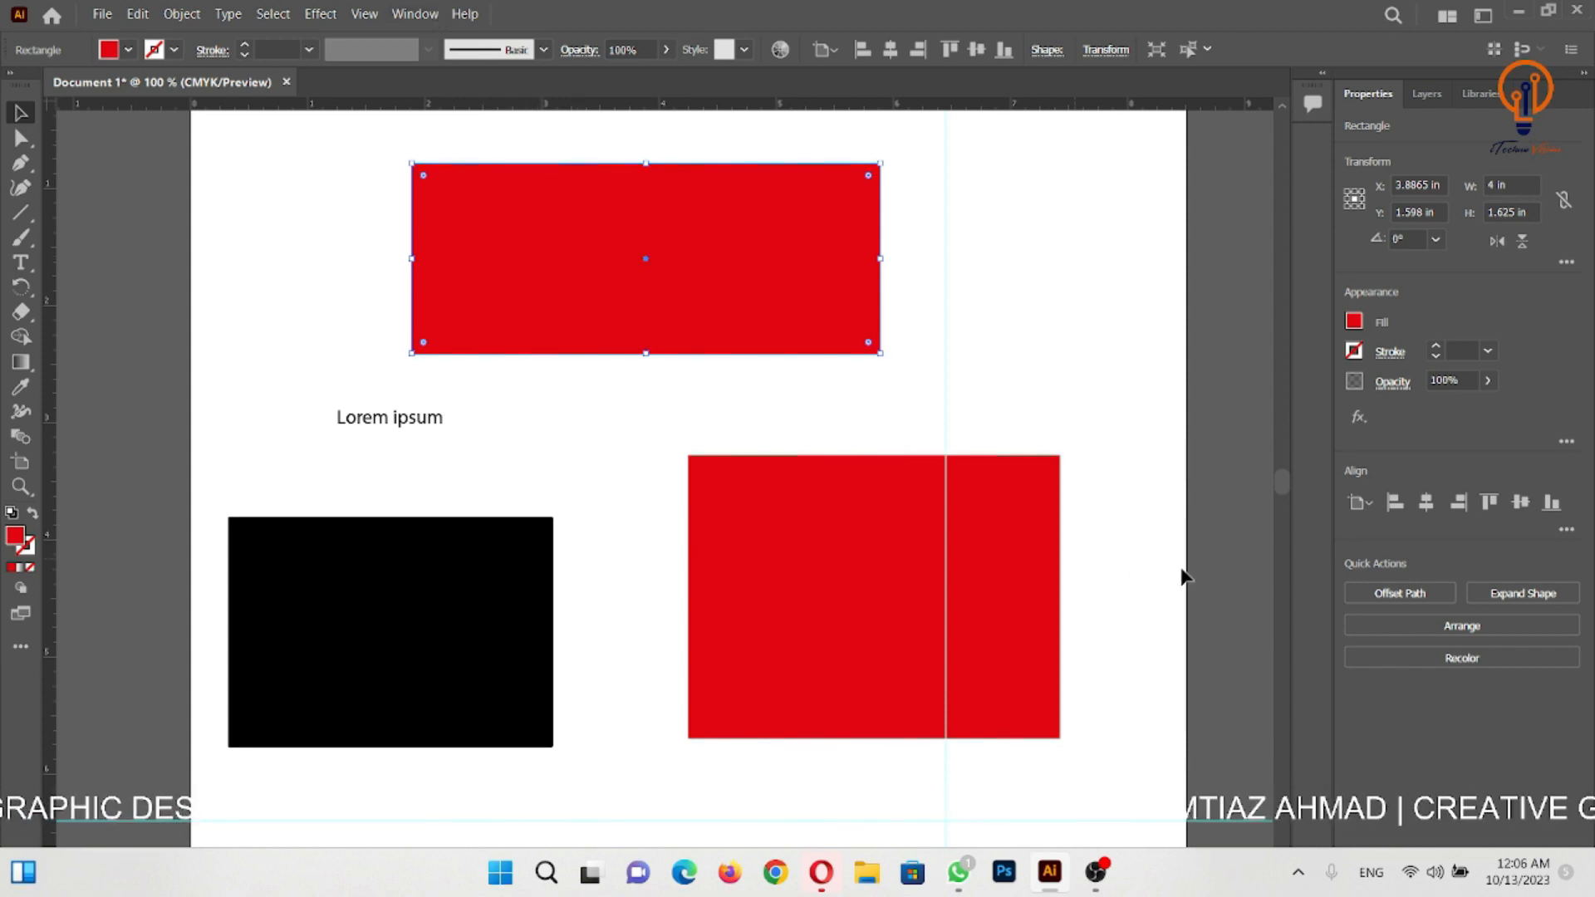
- Make the top red rectangle narrower and taller in the artboard's upper-left area, and move the other large red rectangle up beside it
key("z")
left_click(802, 443, "alt")
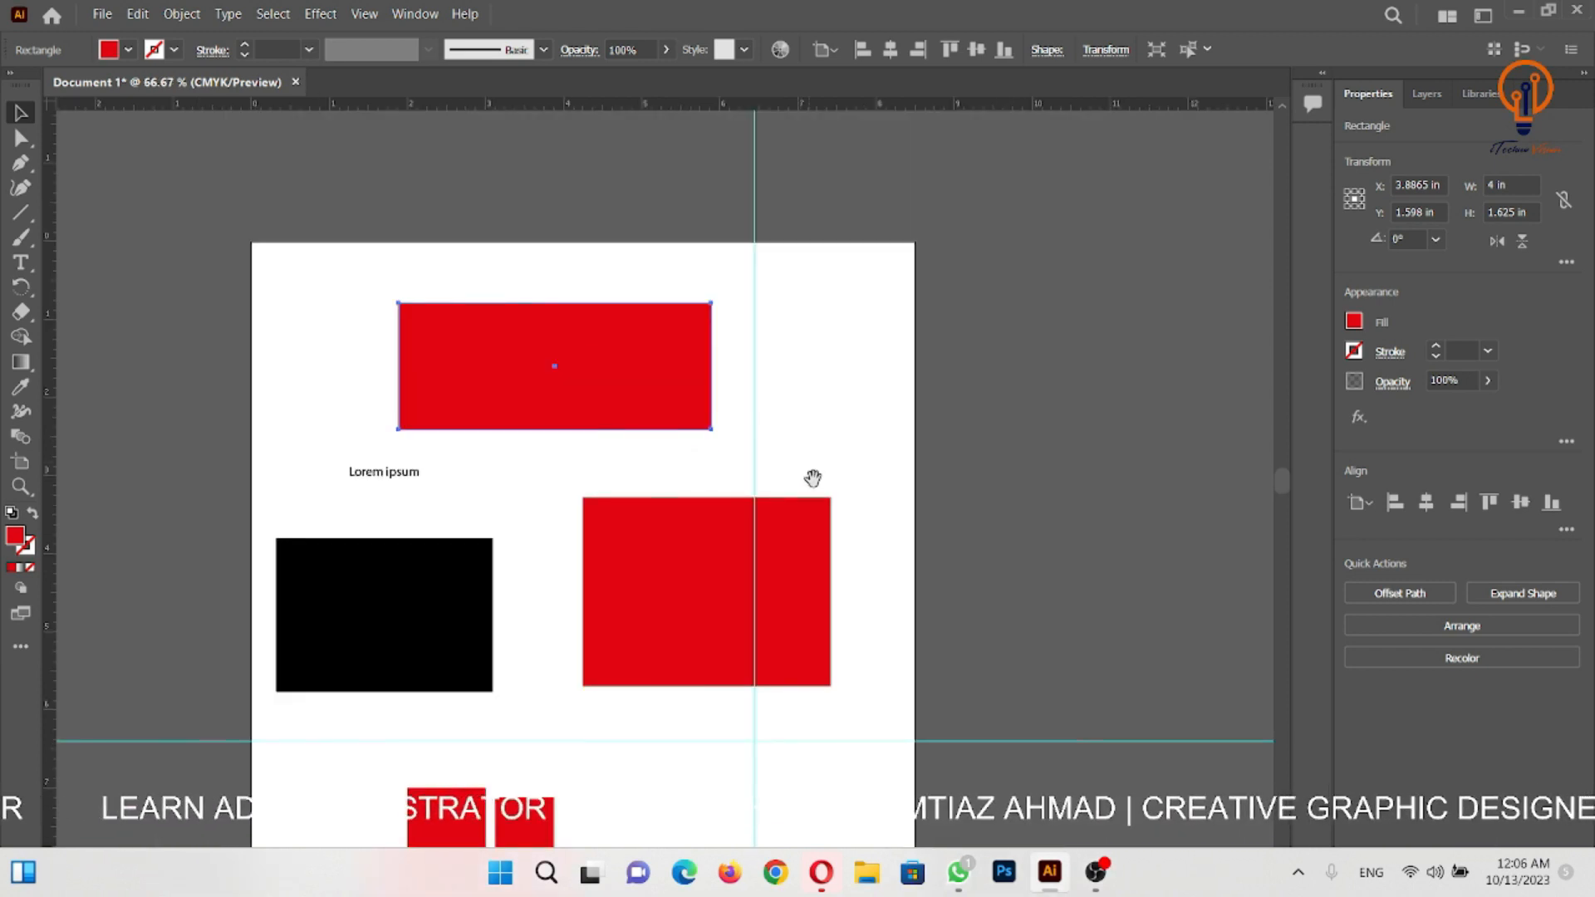
left_click_drag(811, 473, 922, 384)
key("v")
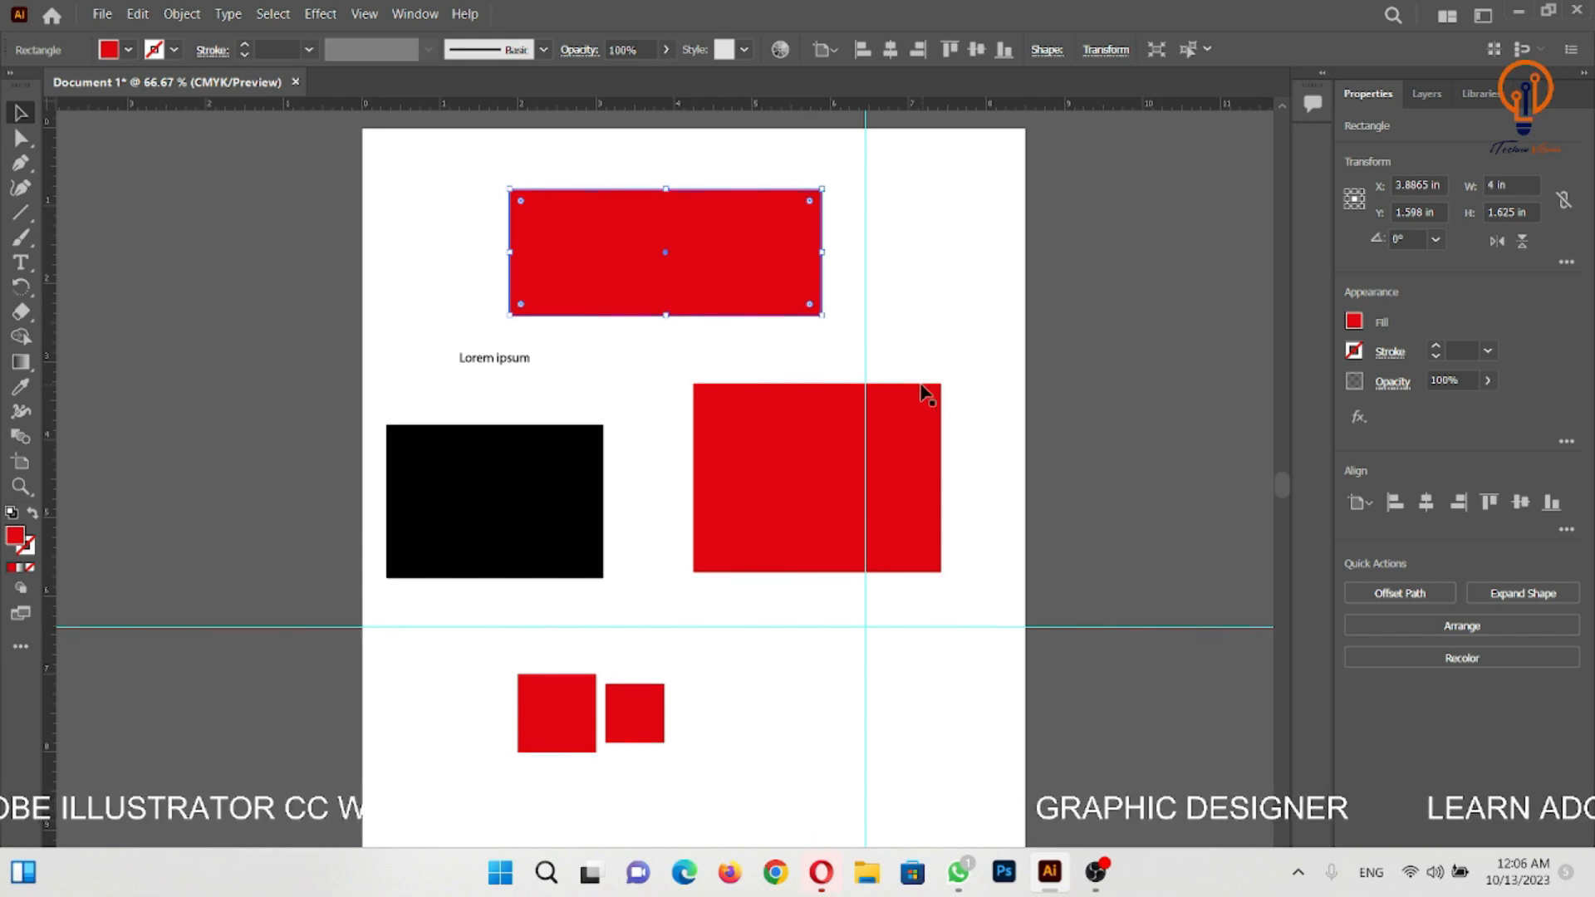
left_click_drag(819, 318, 585, 334)
left_click_drag(815, 416, 805, 216)
left_click(844, 413)
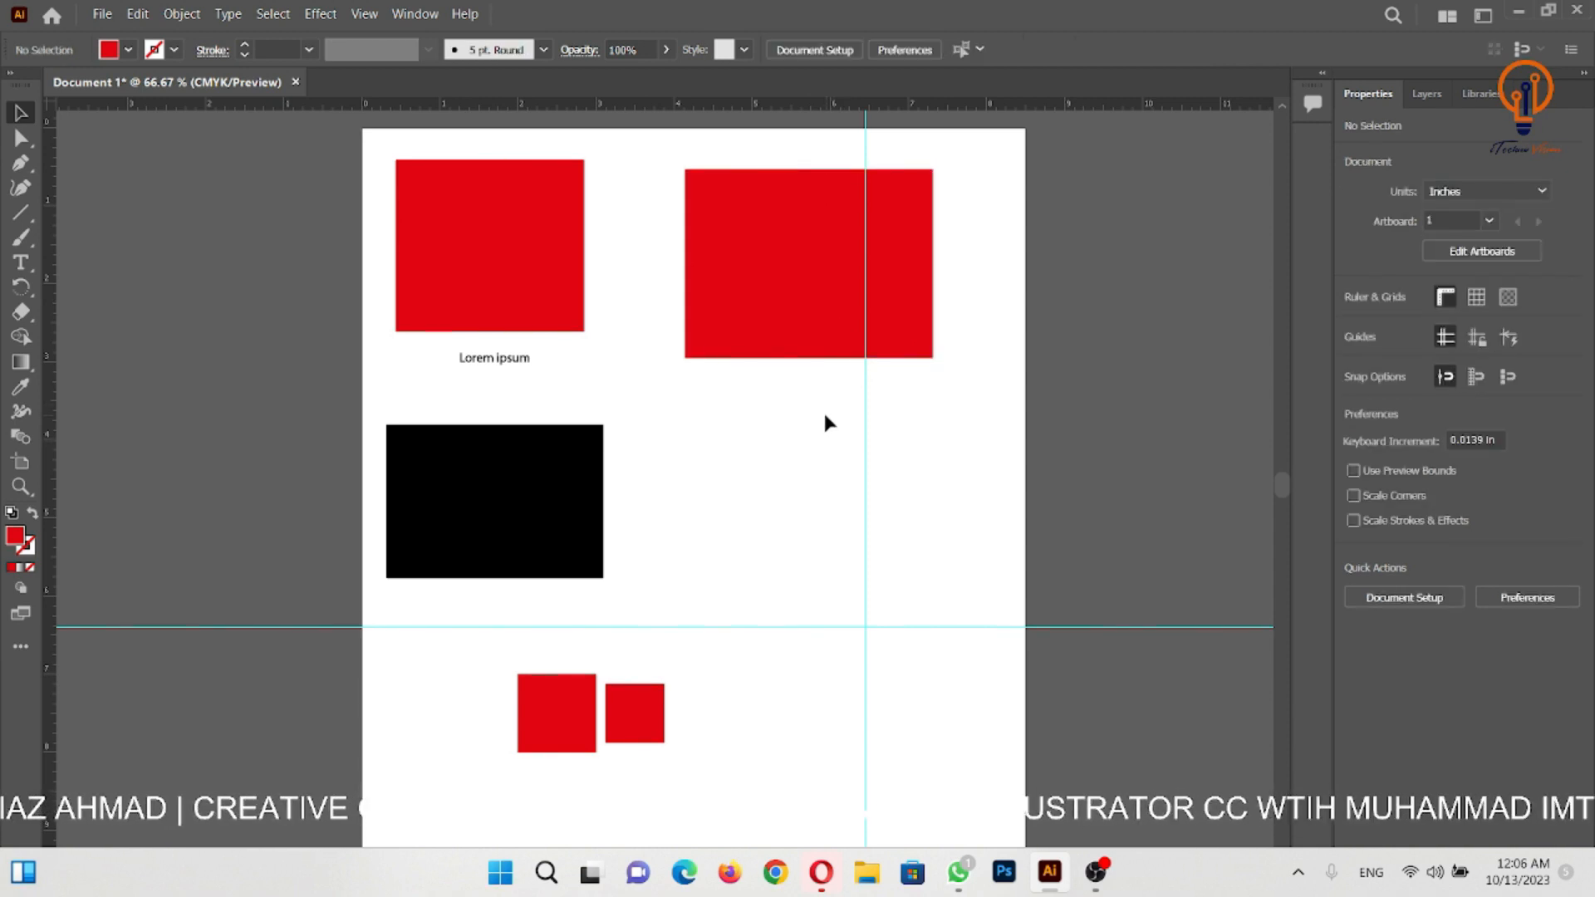
- Save the current layout as a new workspace named "My Custom Workspace"
left_click(409, 17)
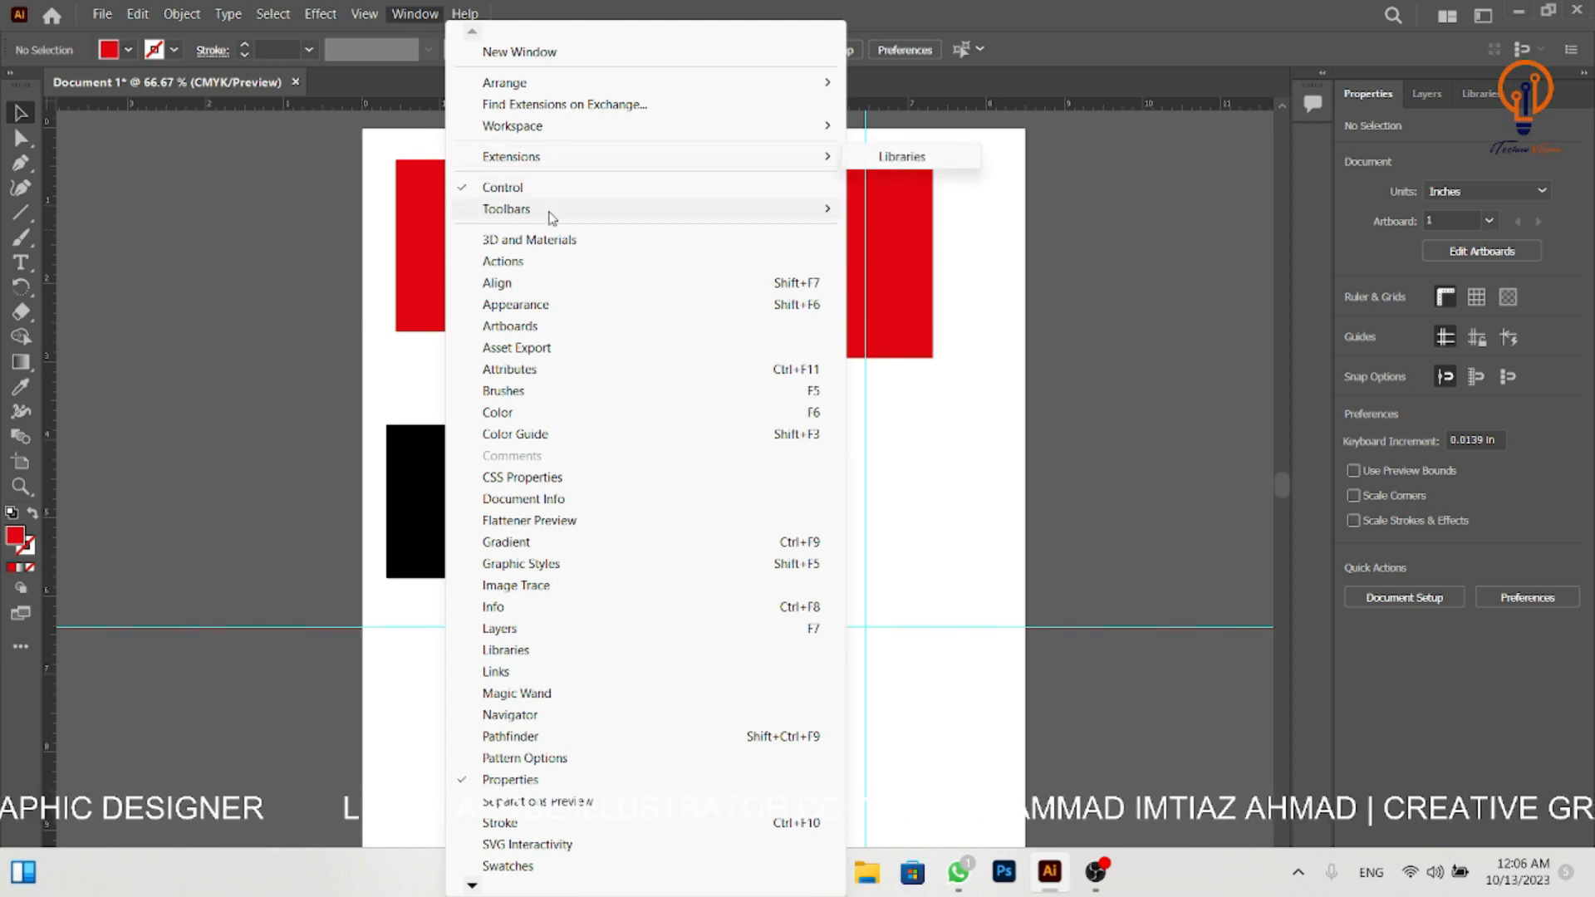
mouse_move(553, 132)
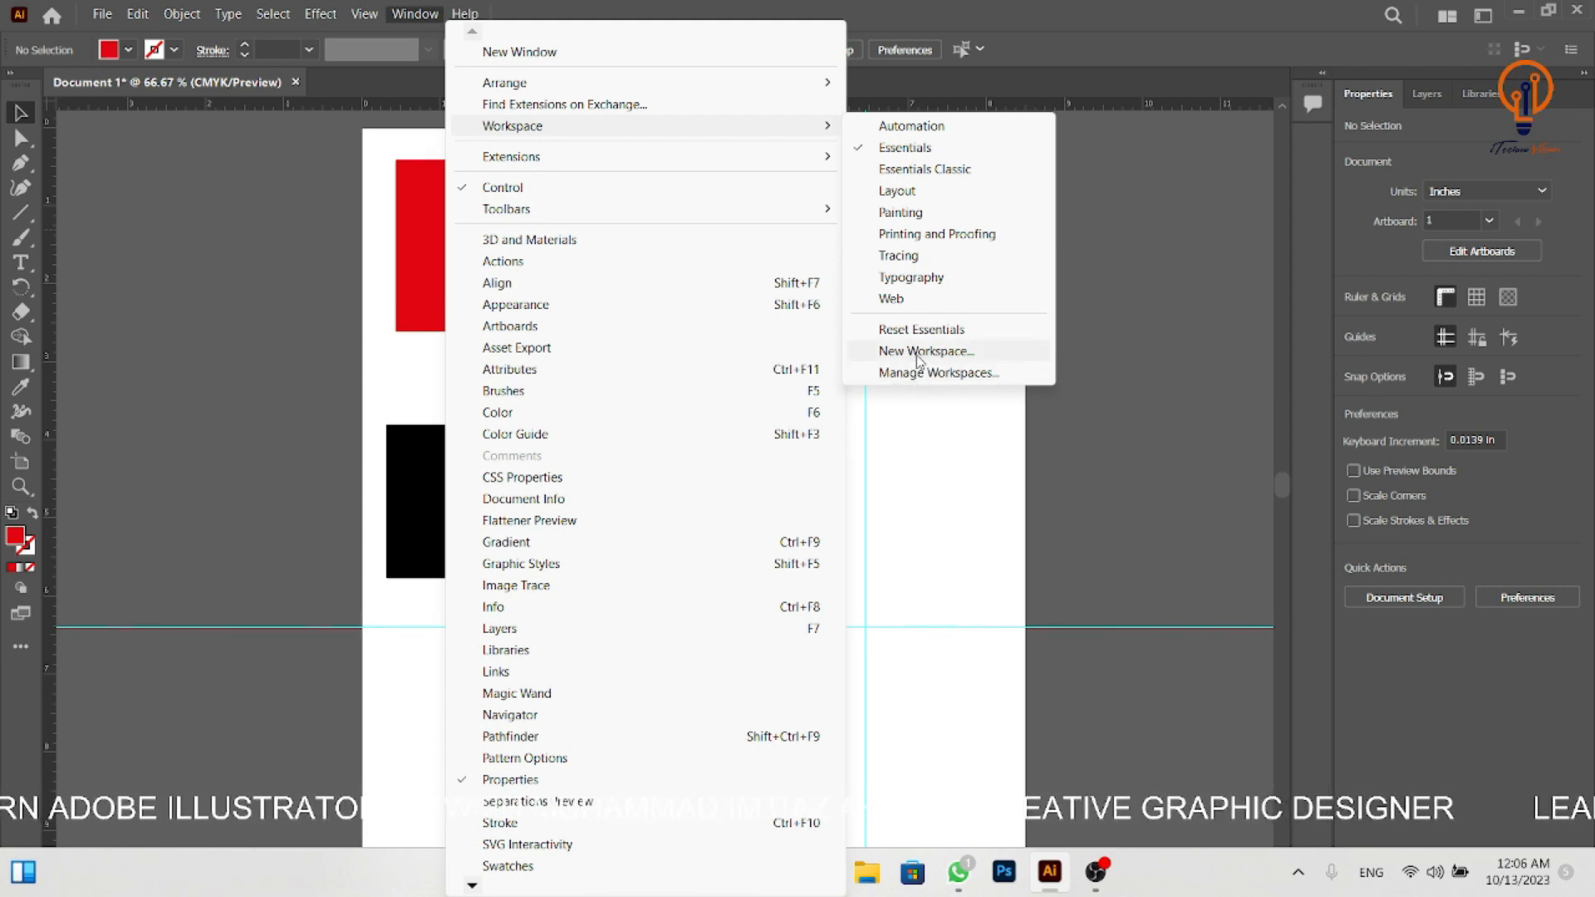
left_click(941, 353)
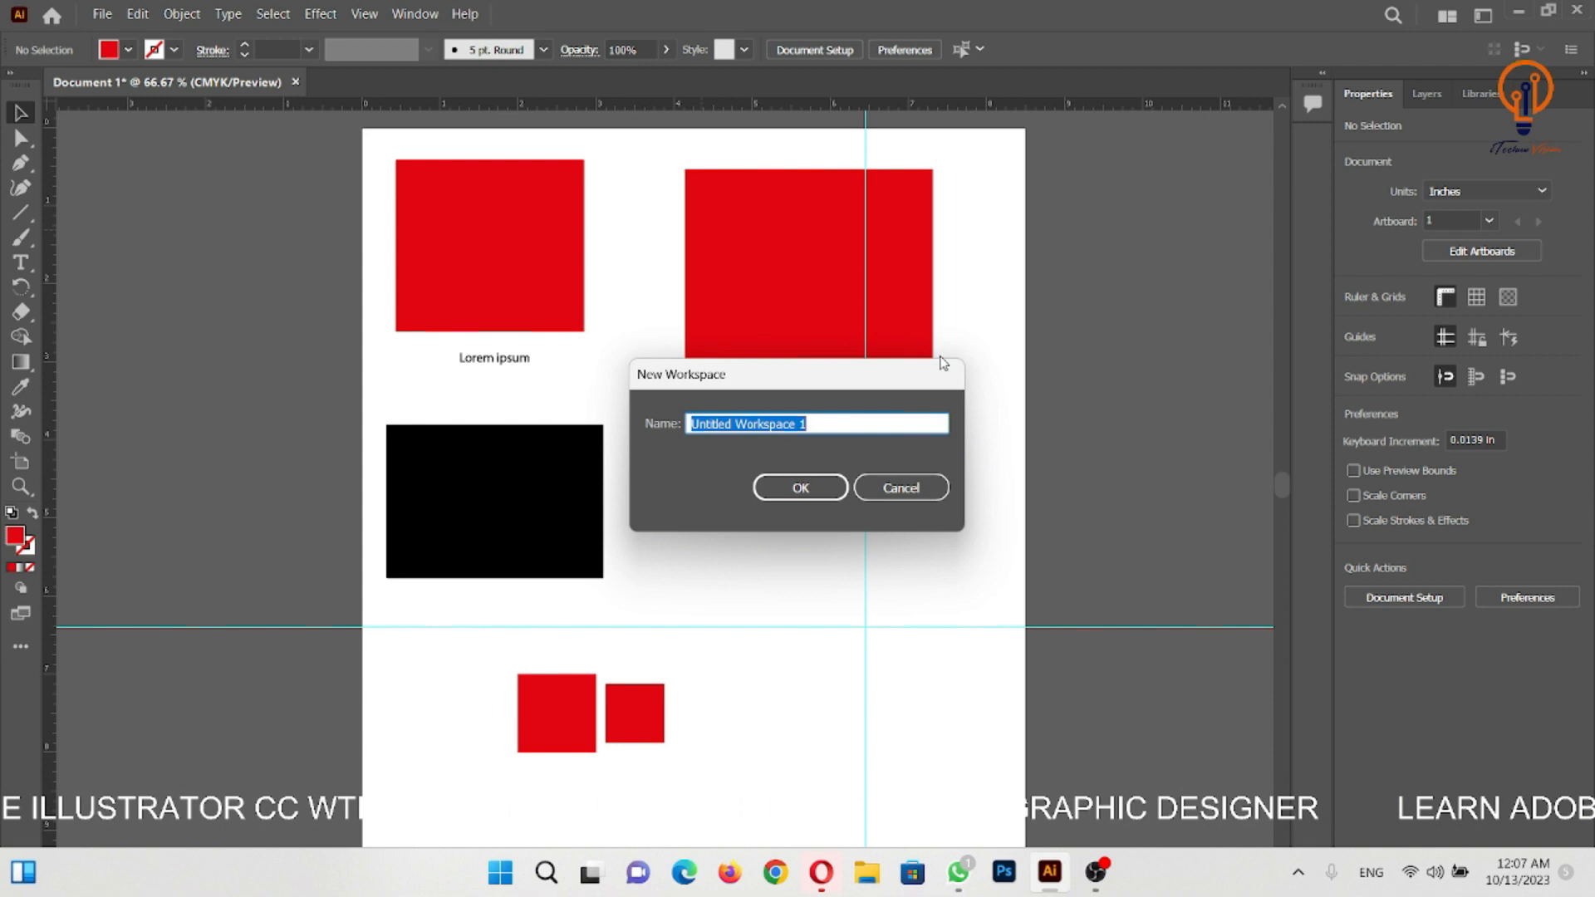
left_click_drag(774, 378, 965, 324)
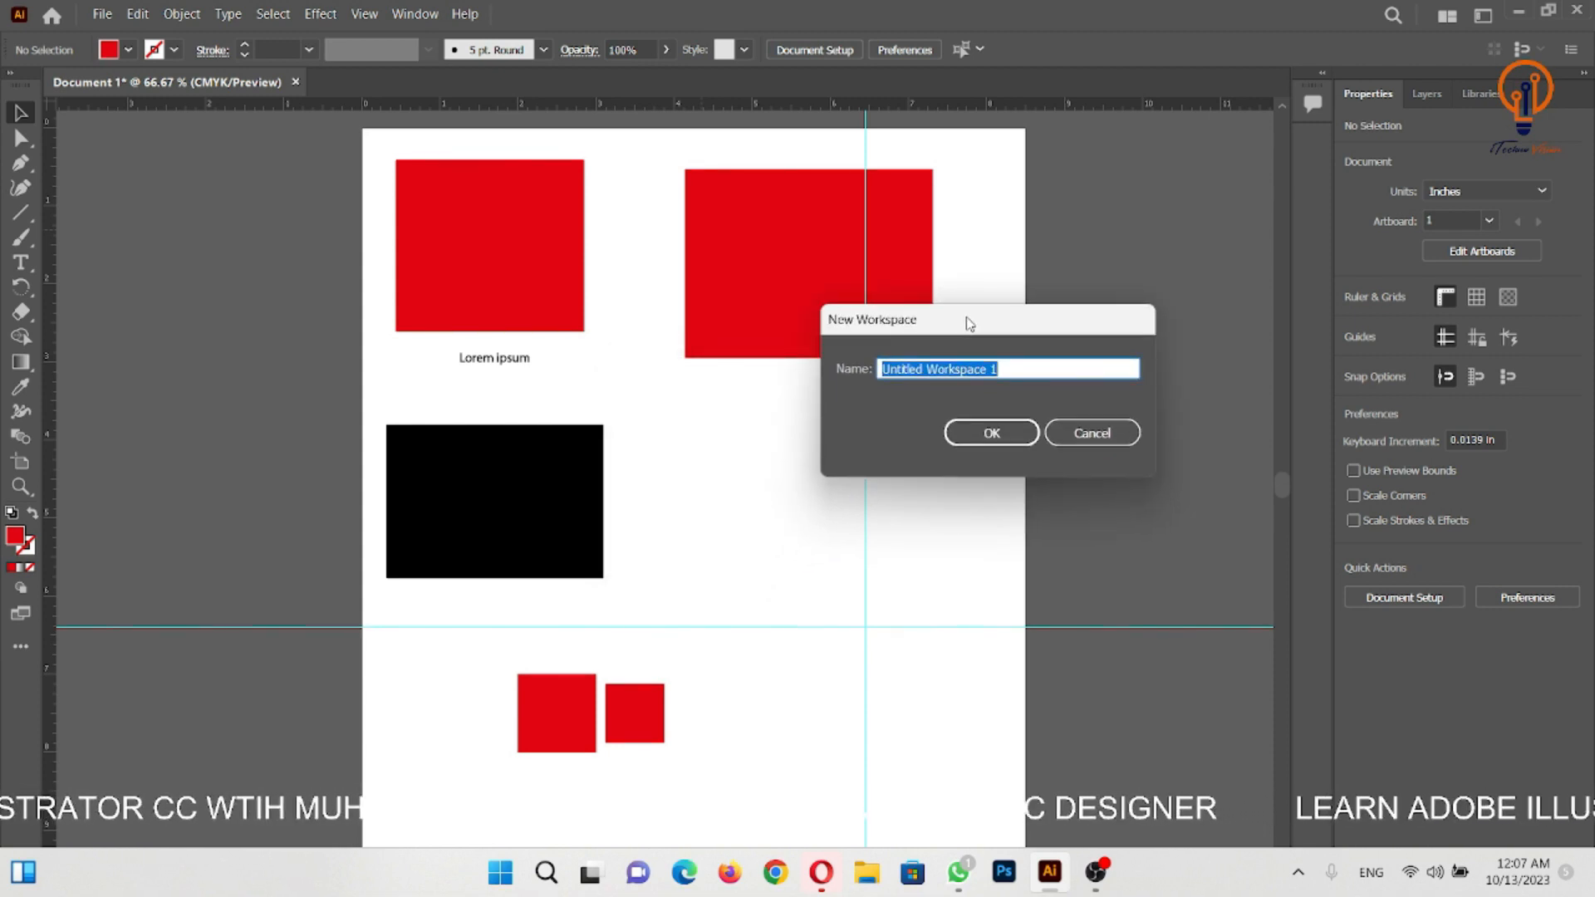
left_click(1018, 369)
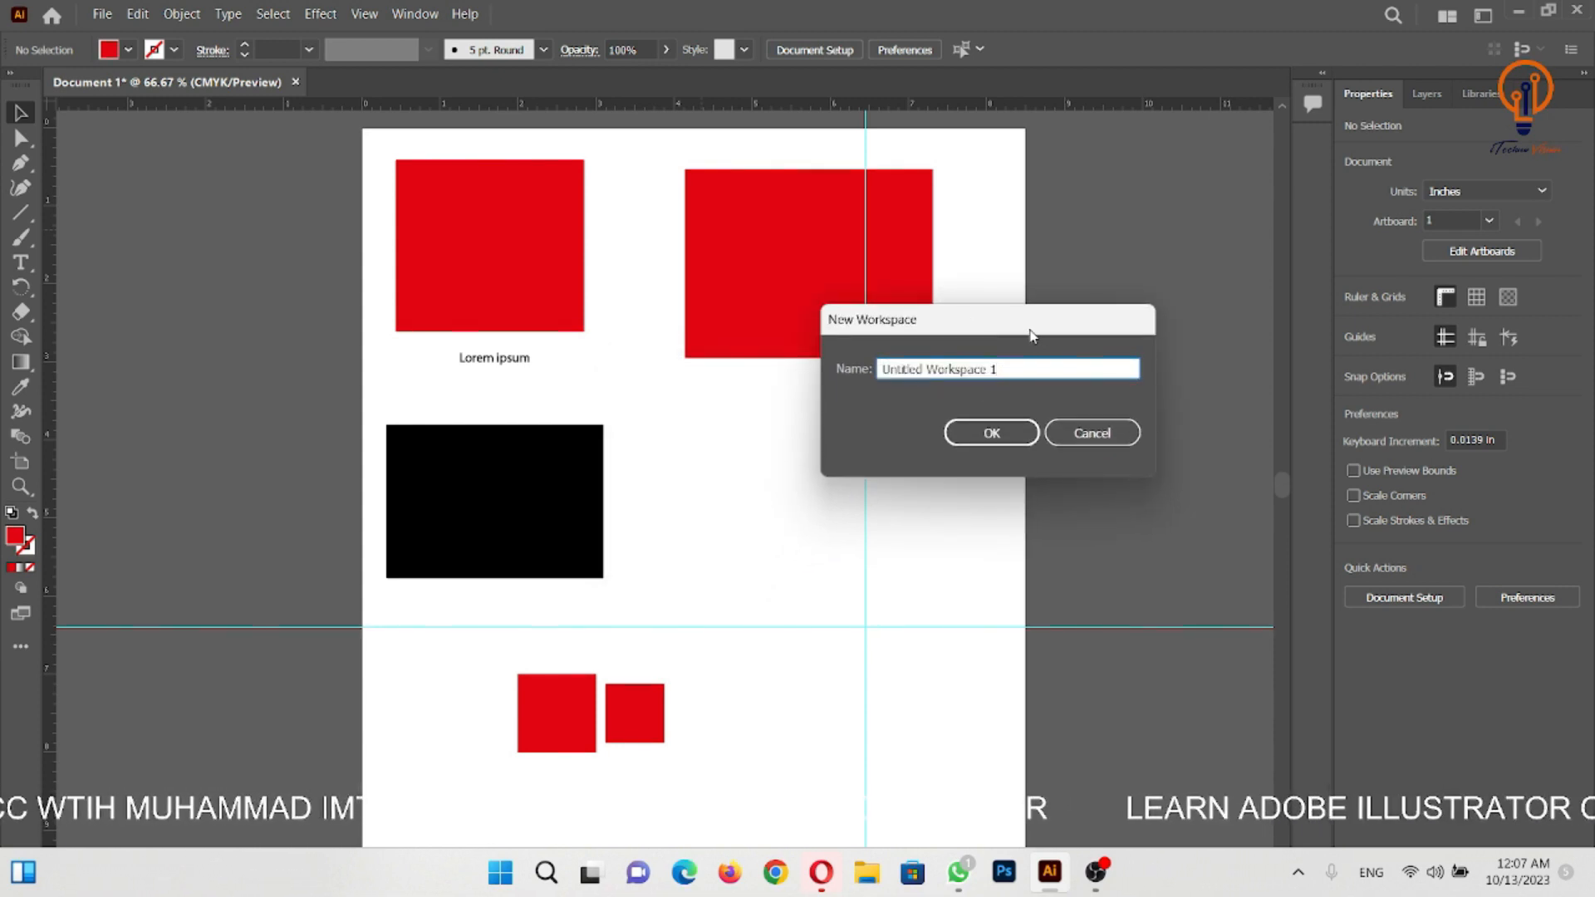
left_click_drag(1017, 370, 745, 377)
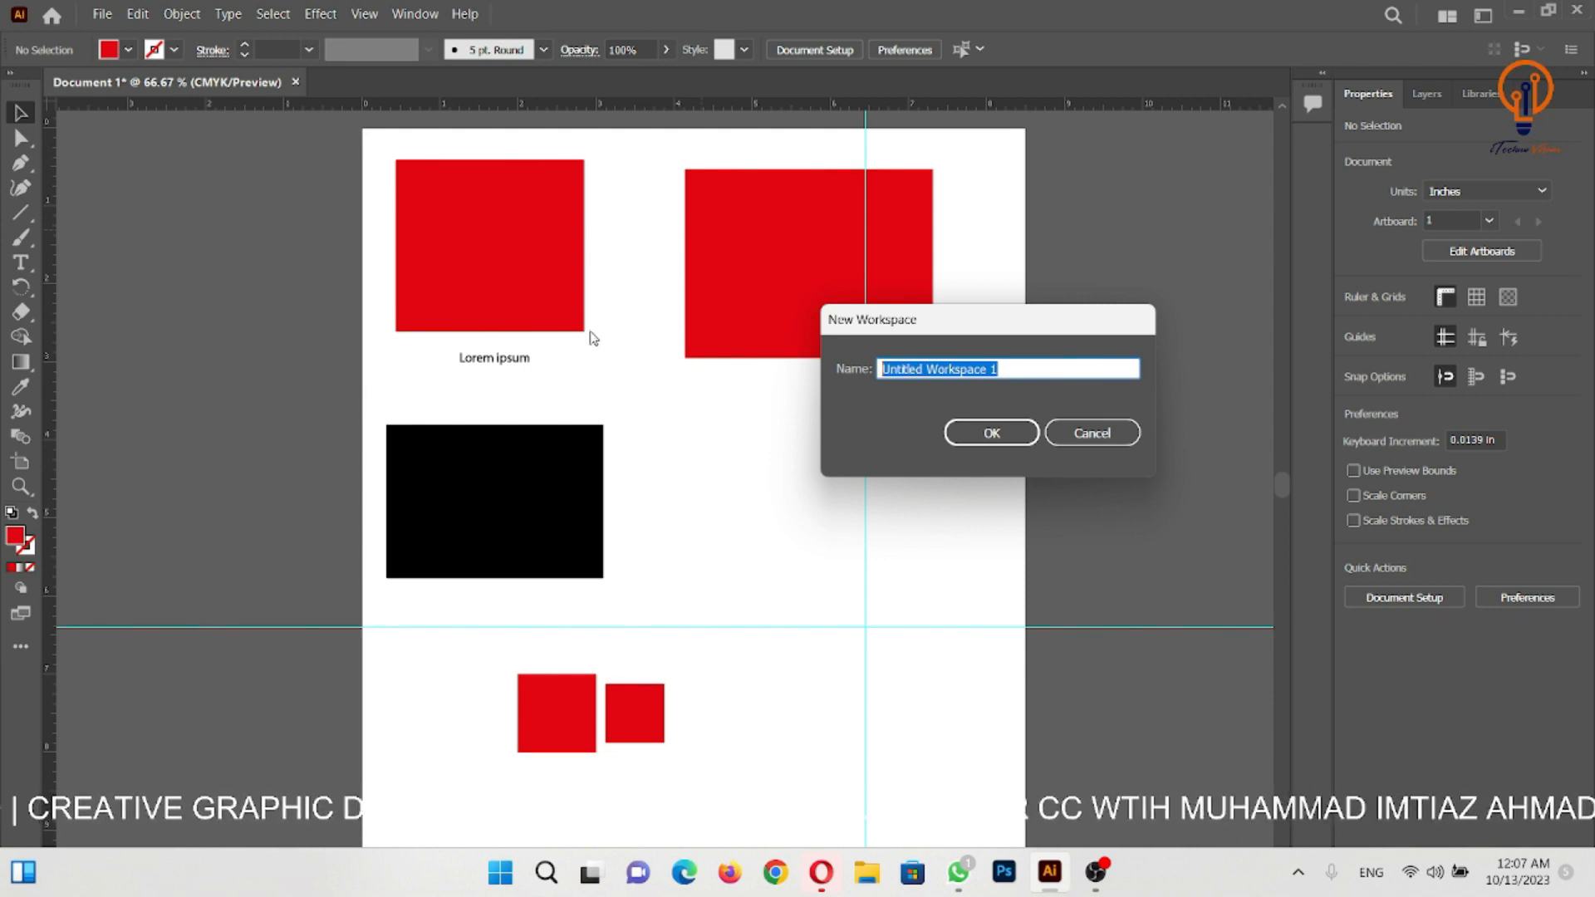
type("M")
key("BackSpace")
type("My ")
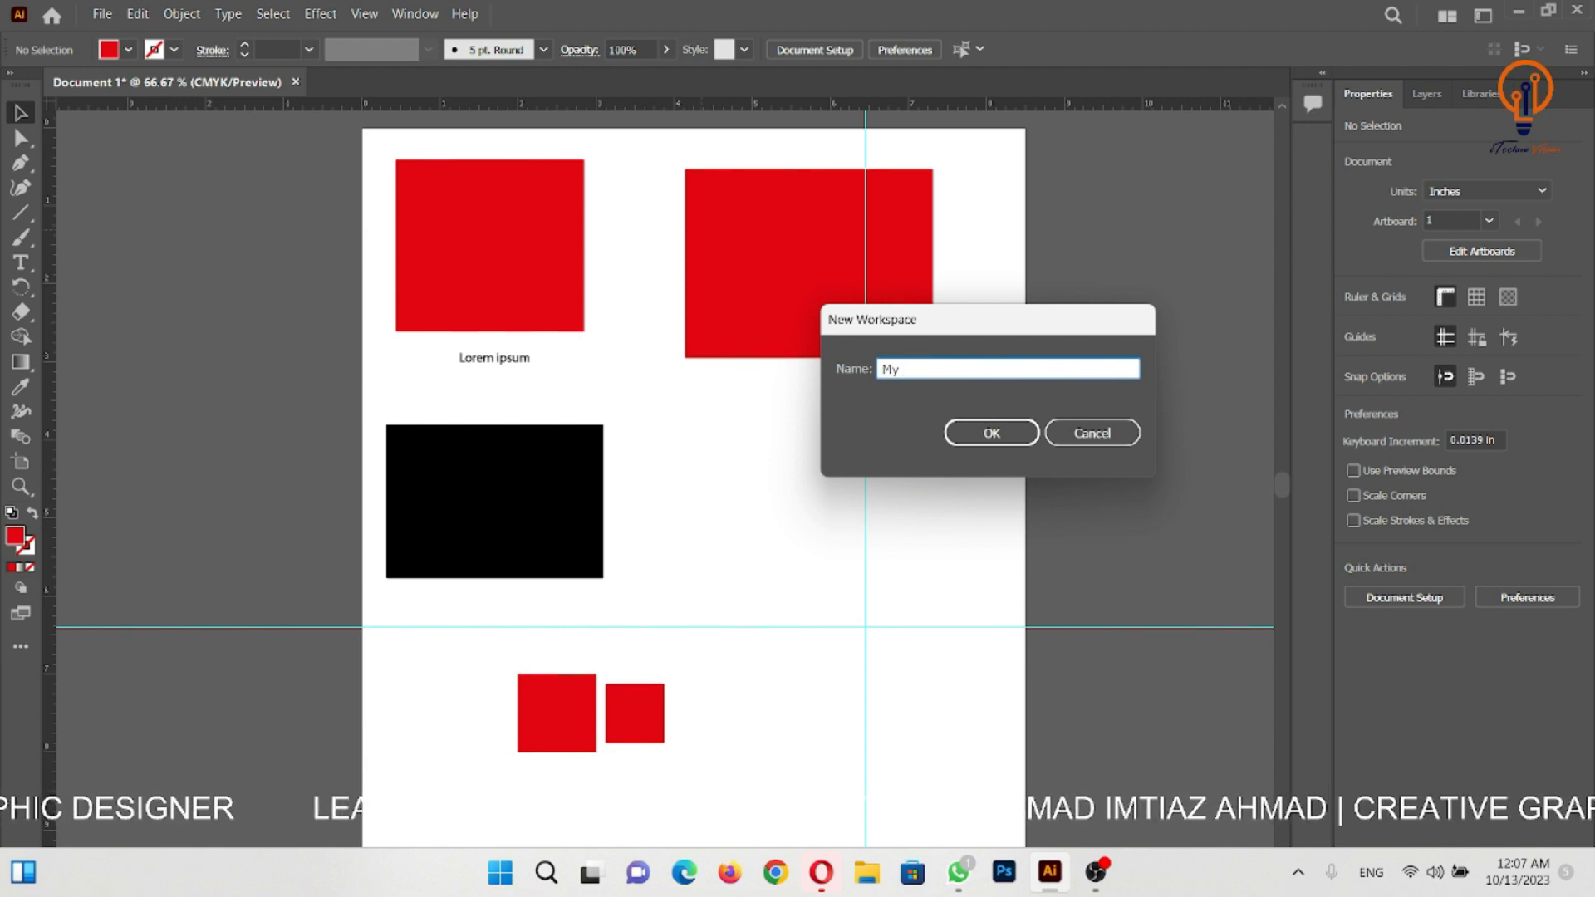
type("Cust")
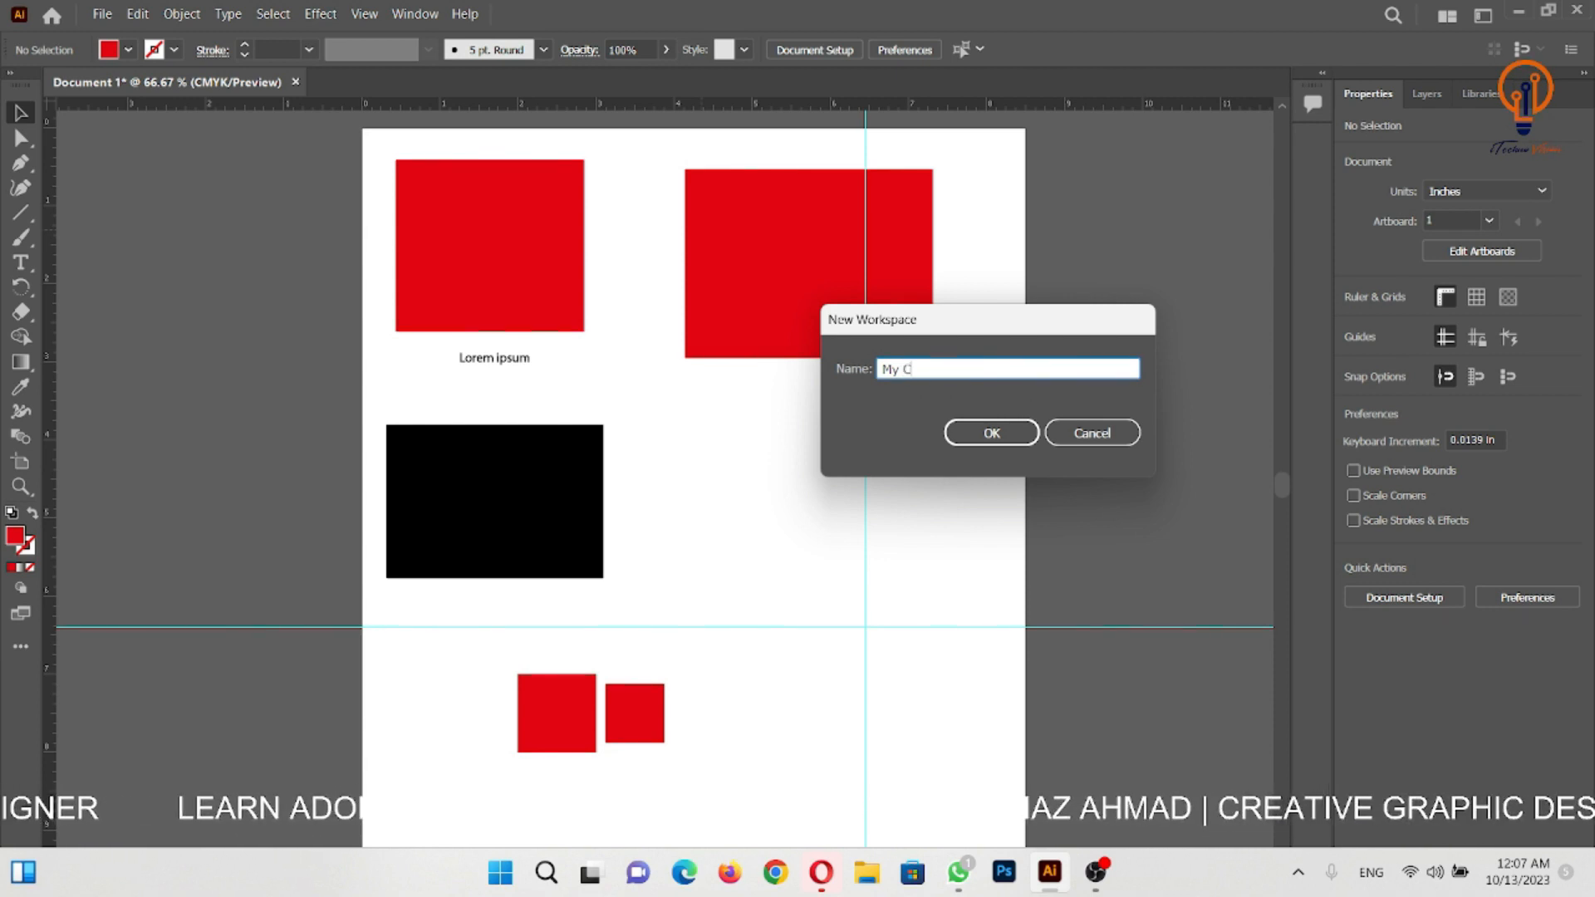
key("BackSpace")
key("BackSpace")
type("st")
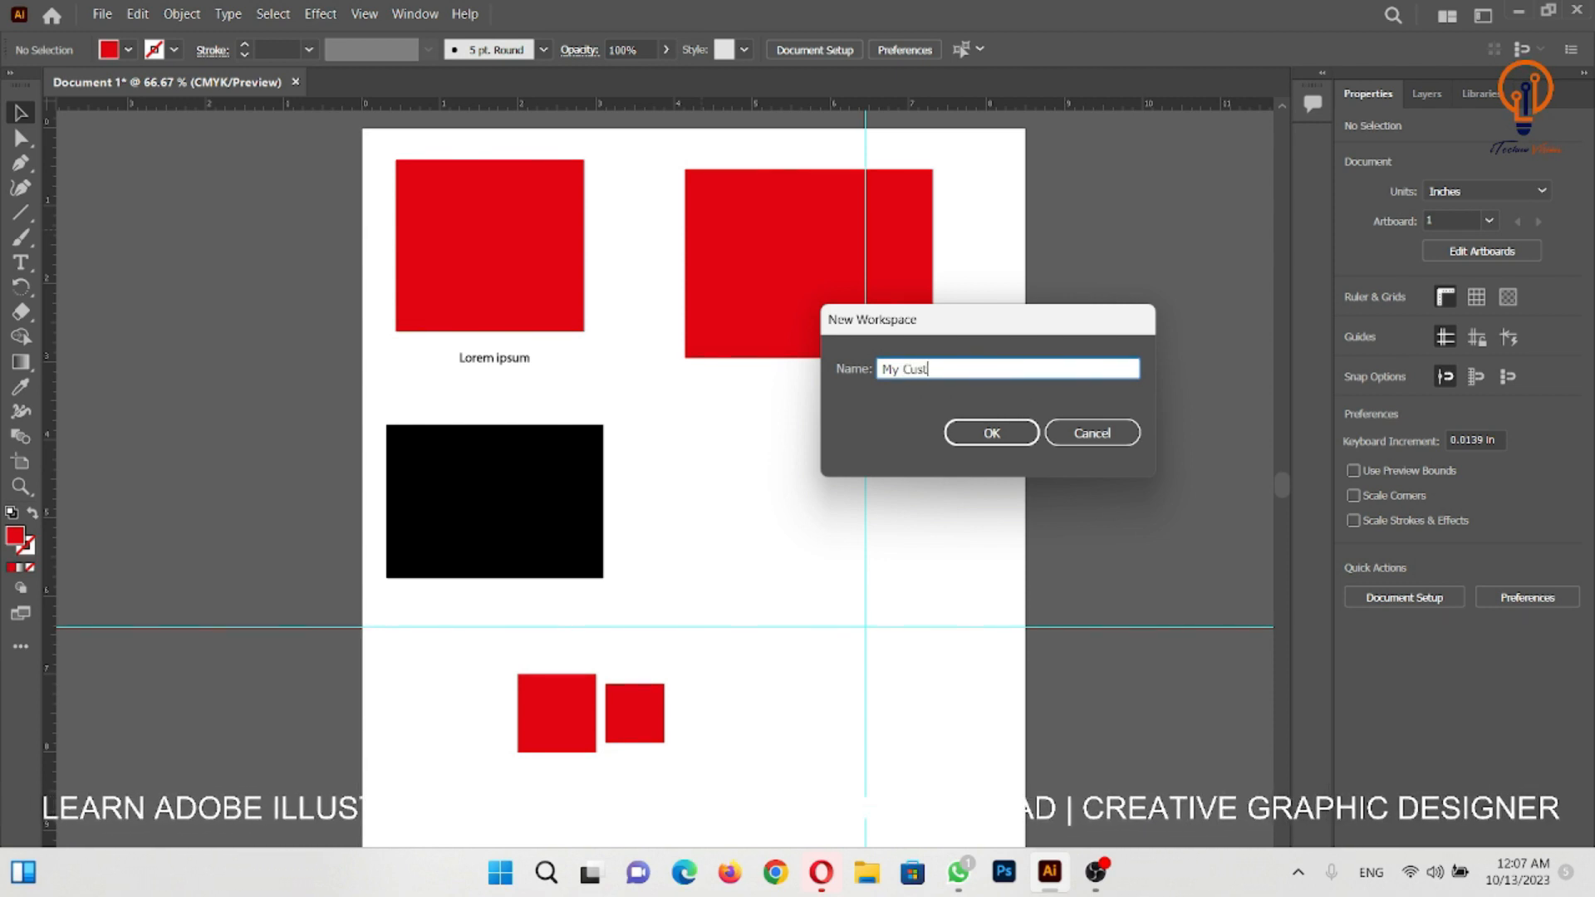
type("om")
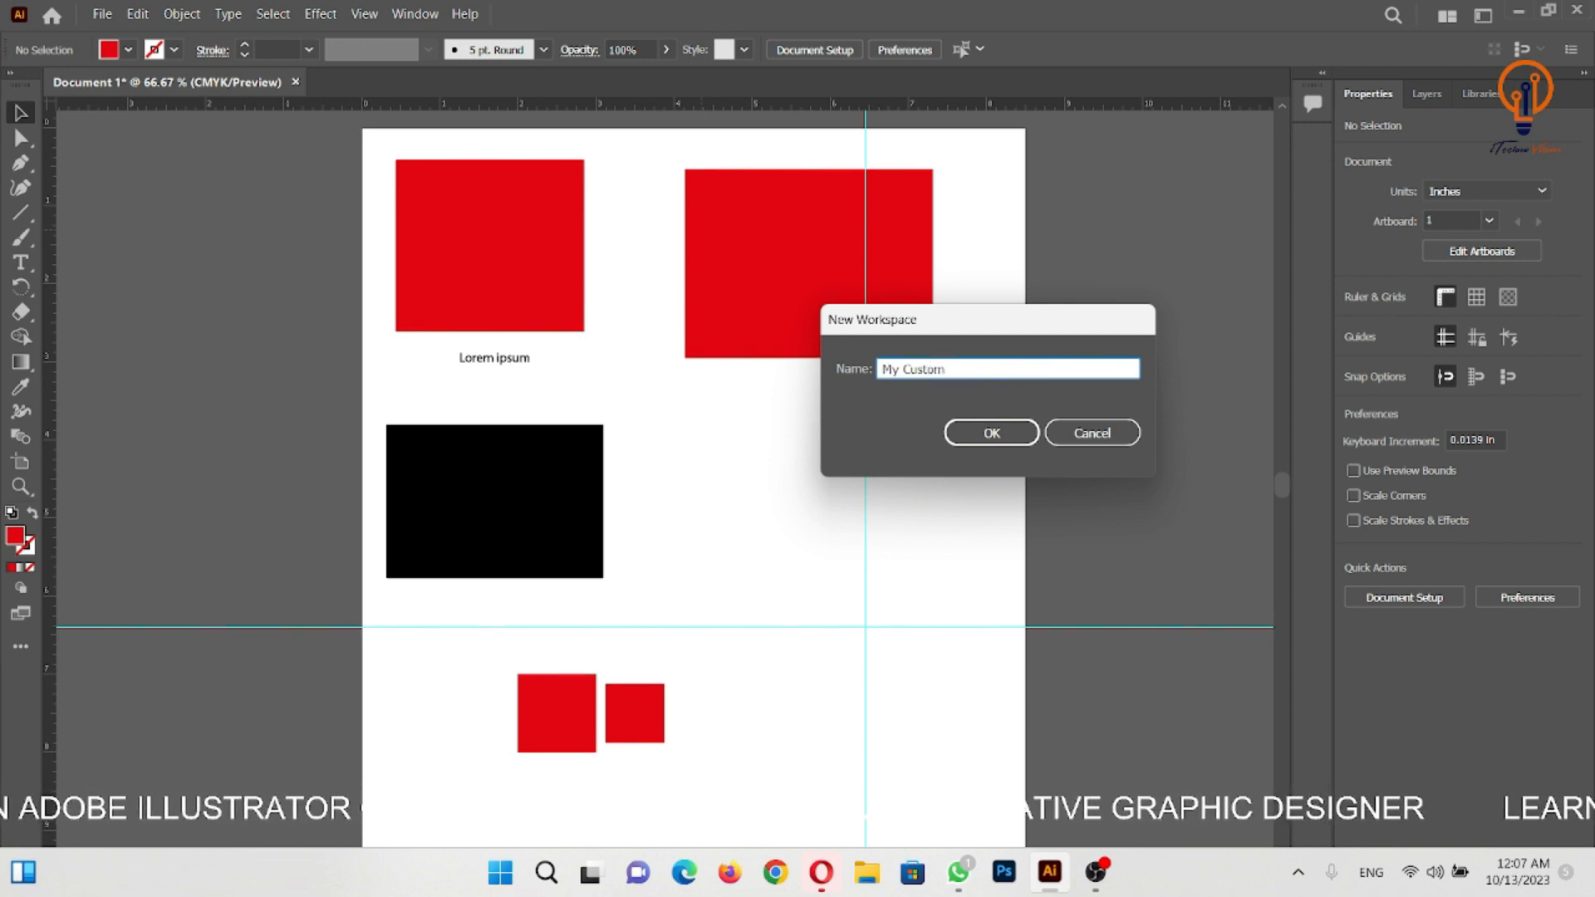
type(" Work")
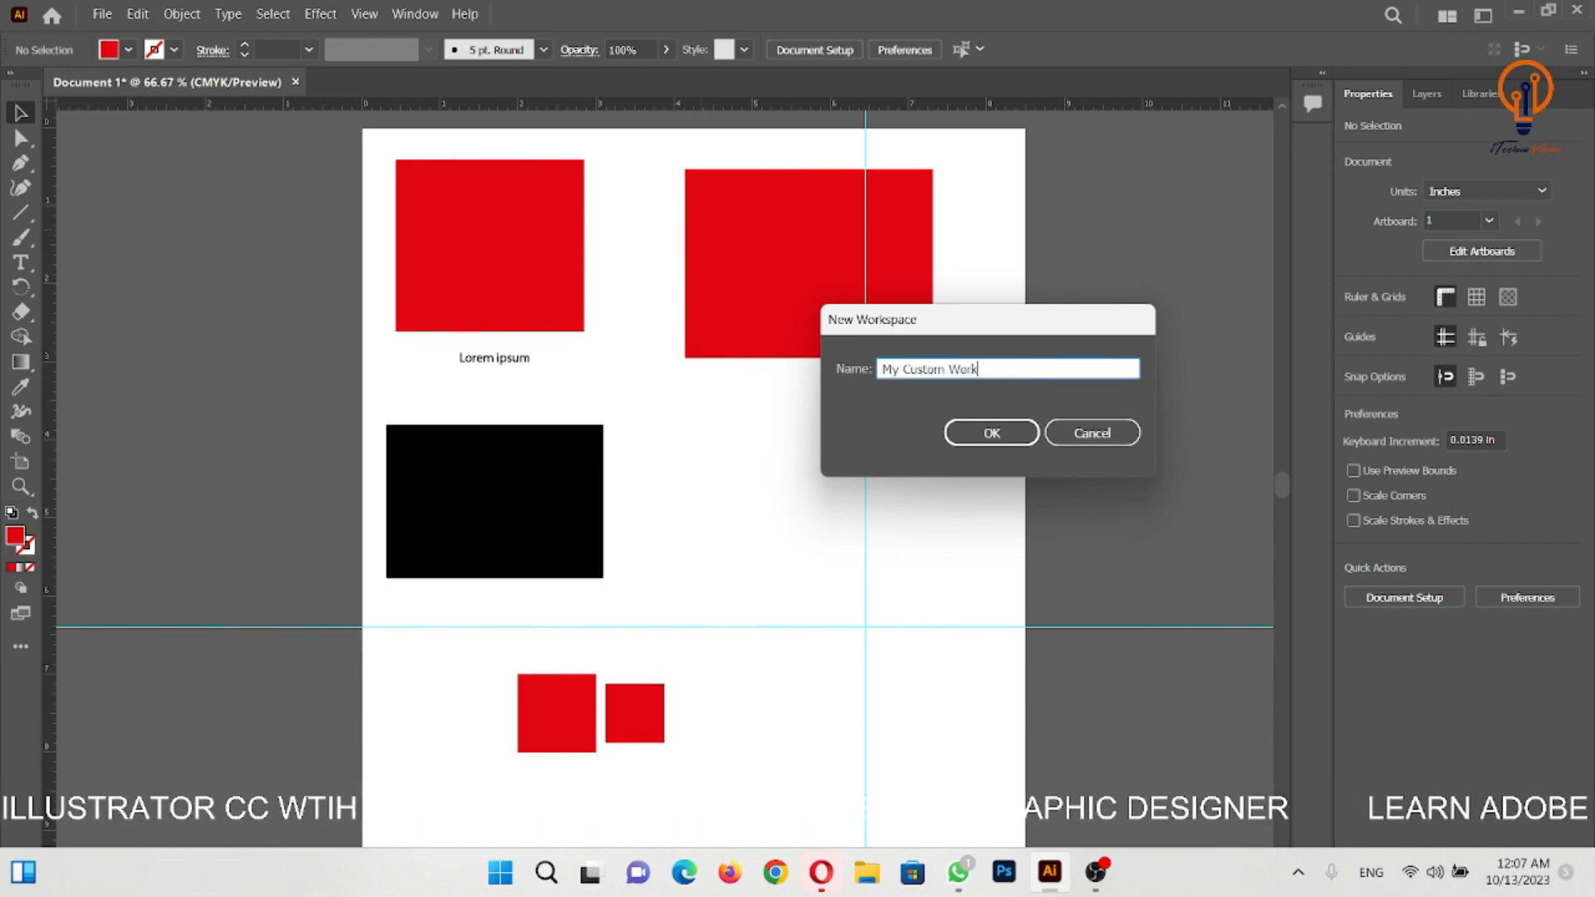
type("space")
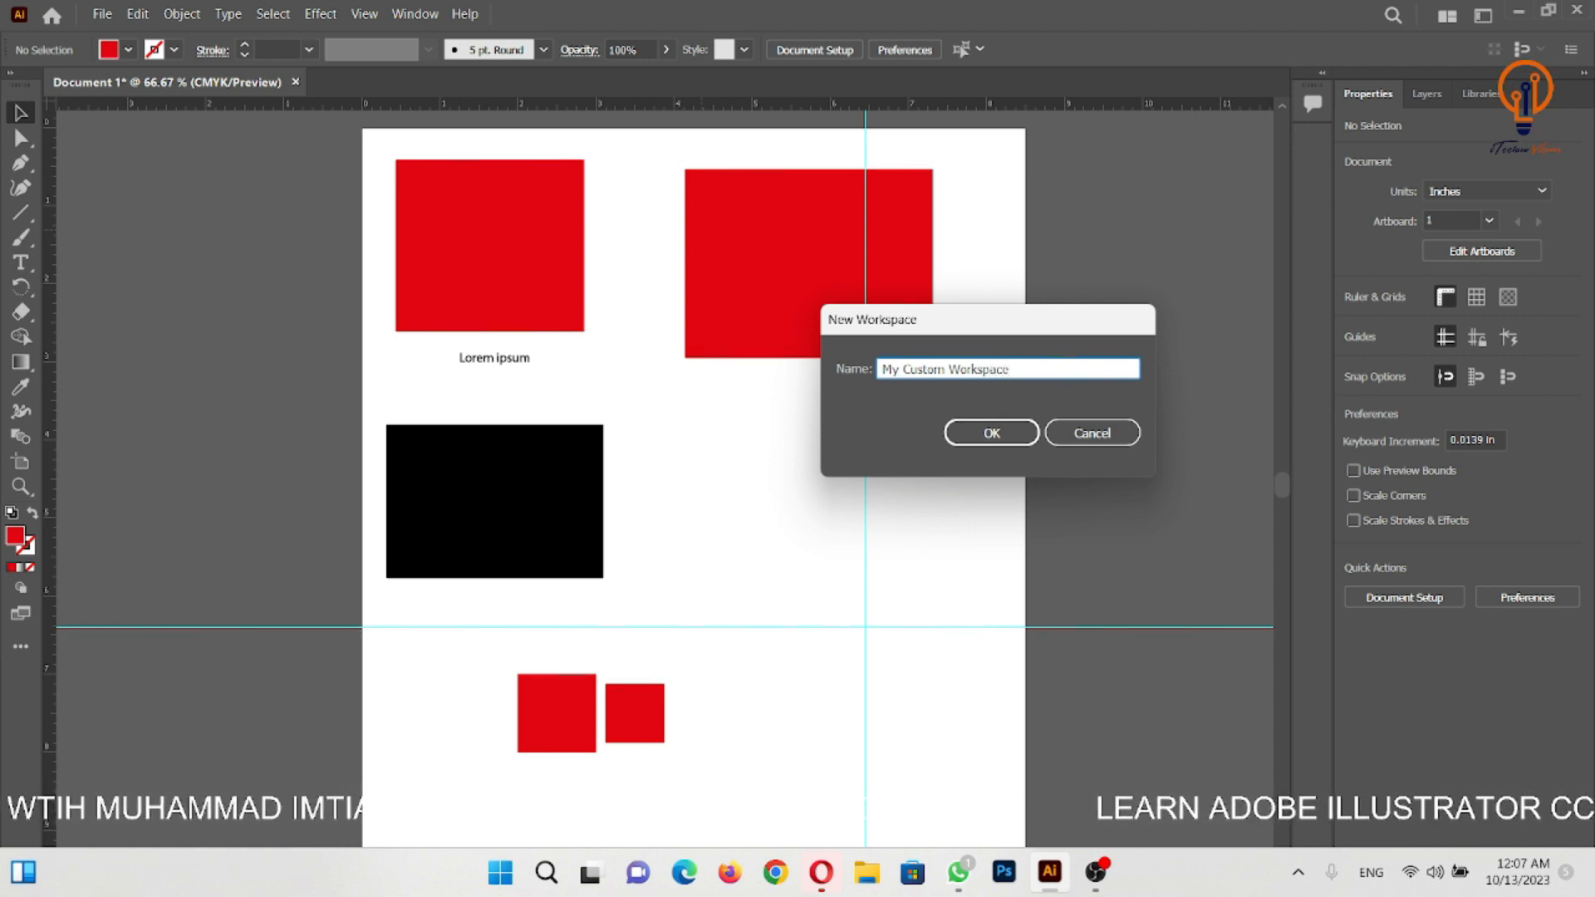
left_click(989, 432)
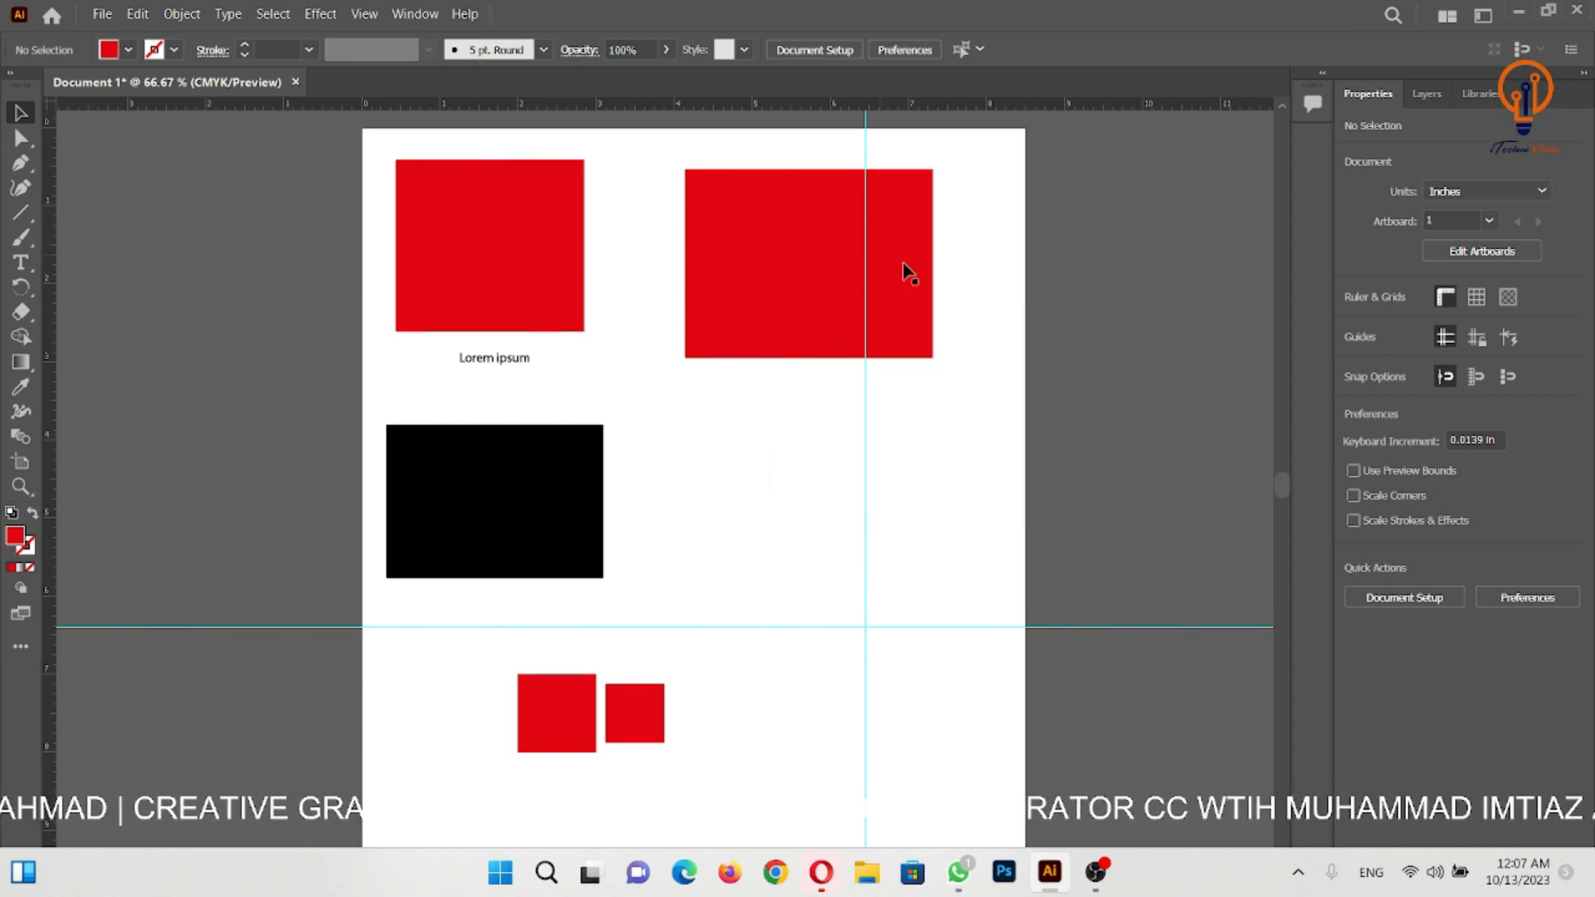
- Switch to the Essentials workspace and reset it to its default layout
left_click(413, 15)
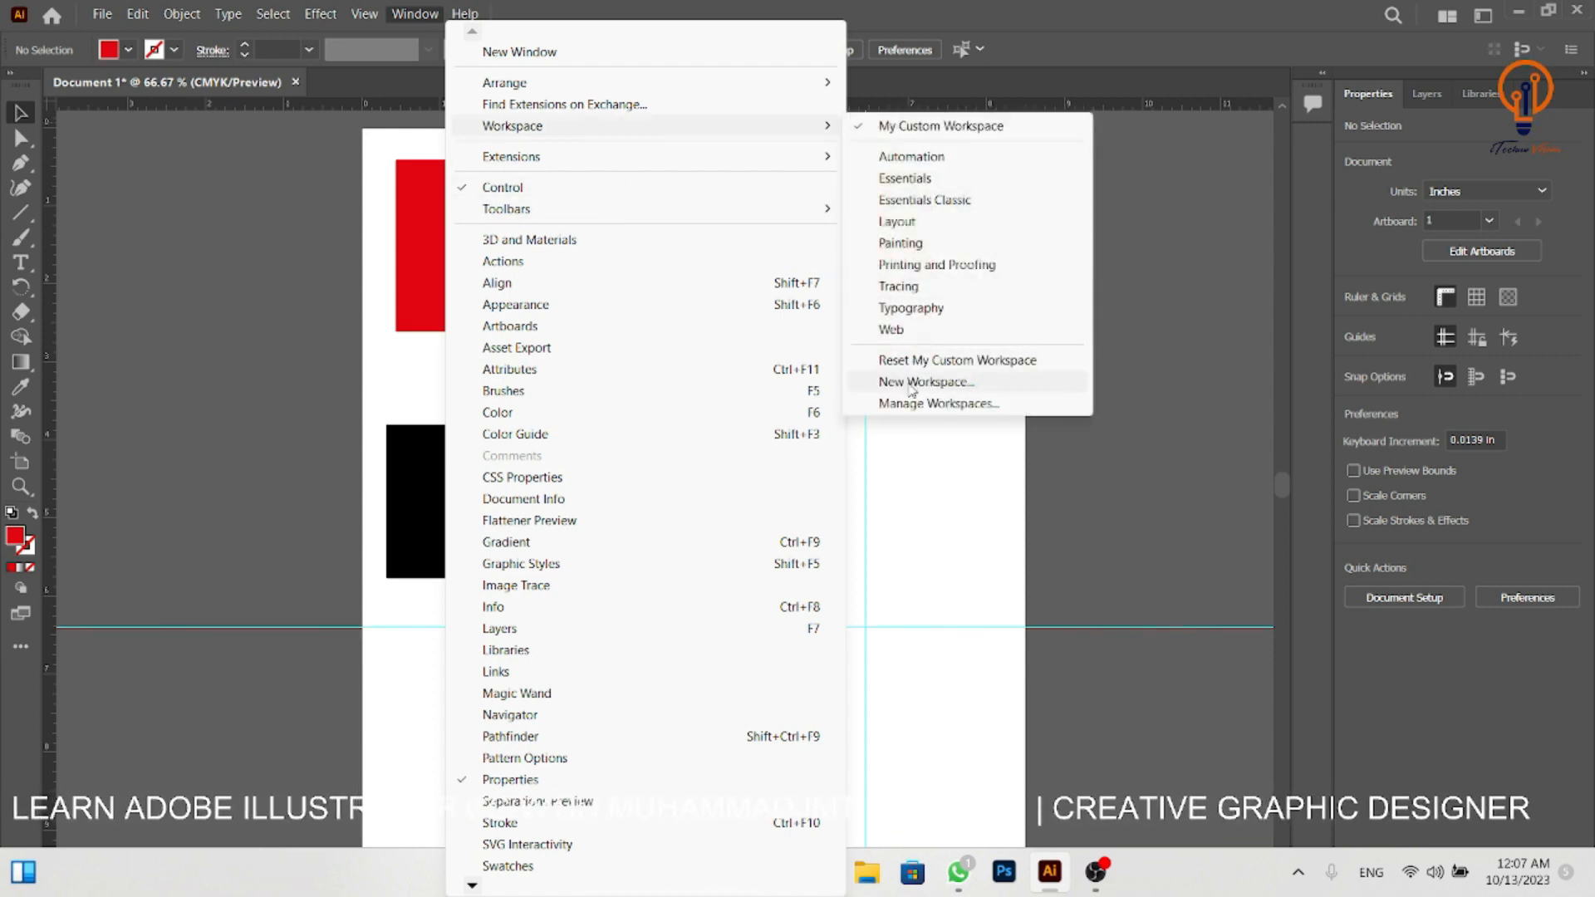
left_click(911, 180)
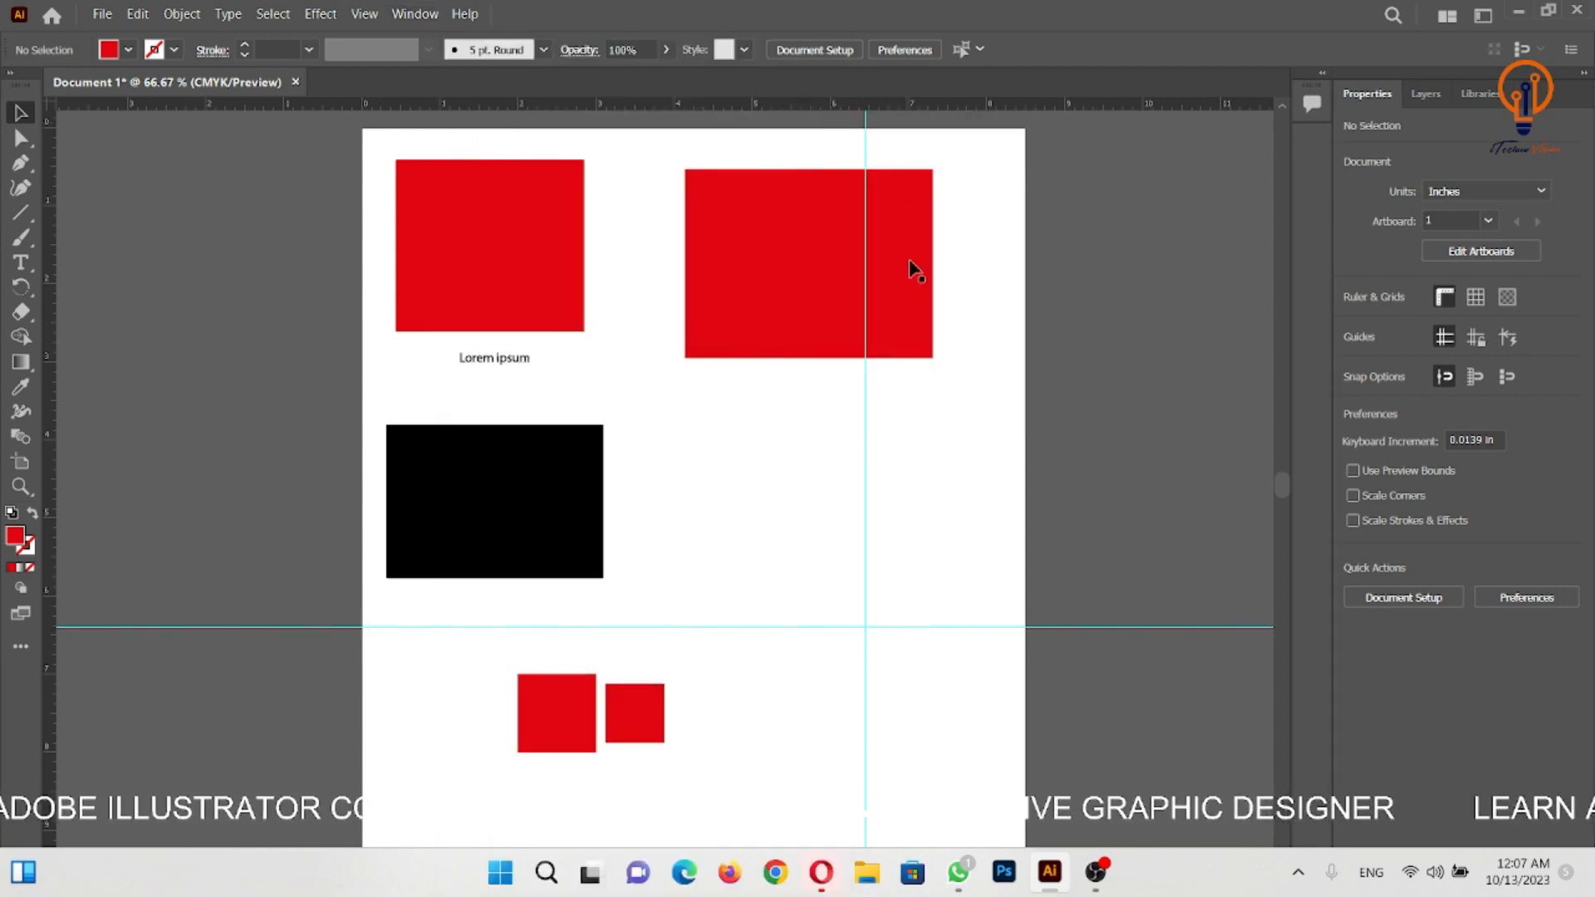
left_click(414, 14)
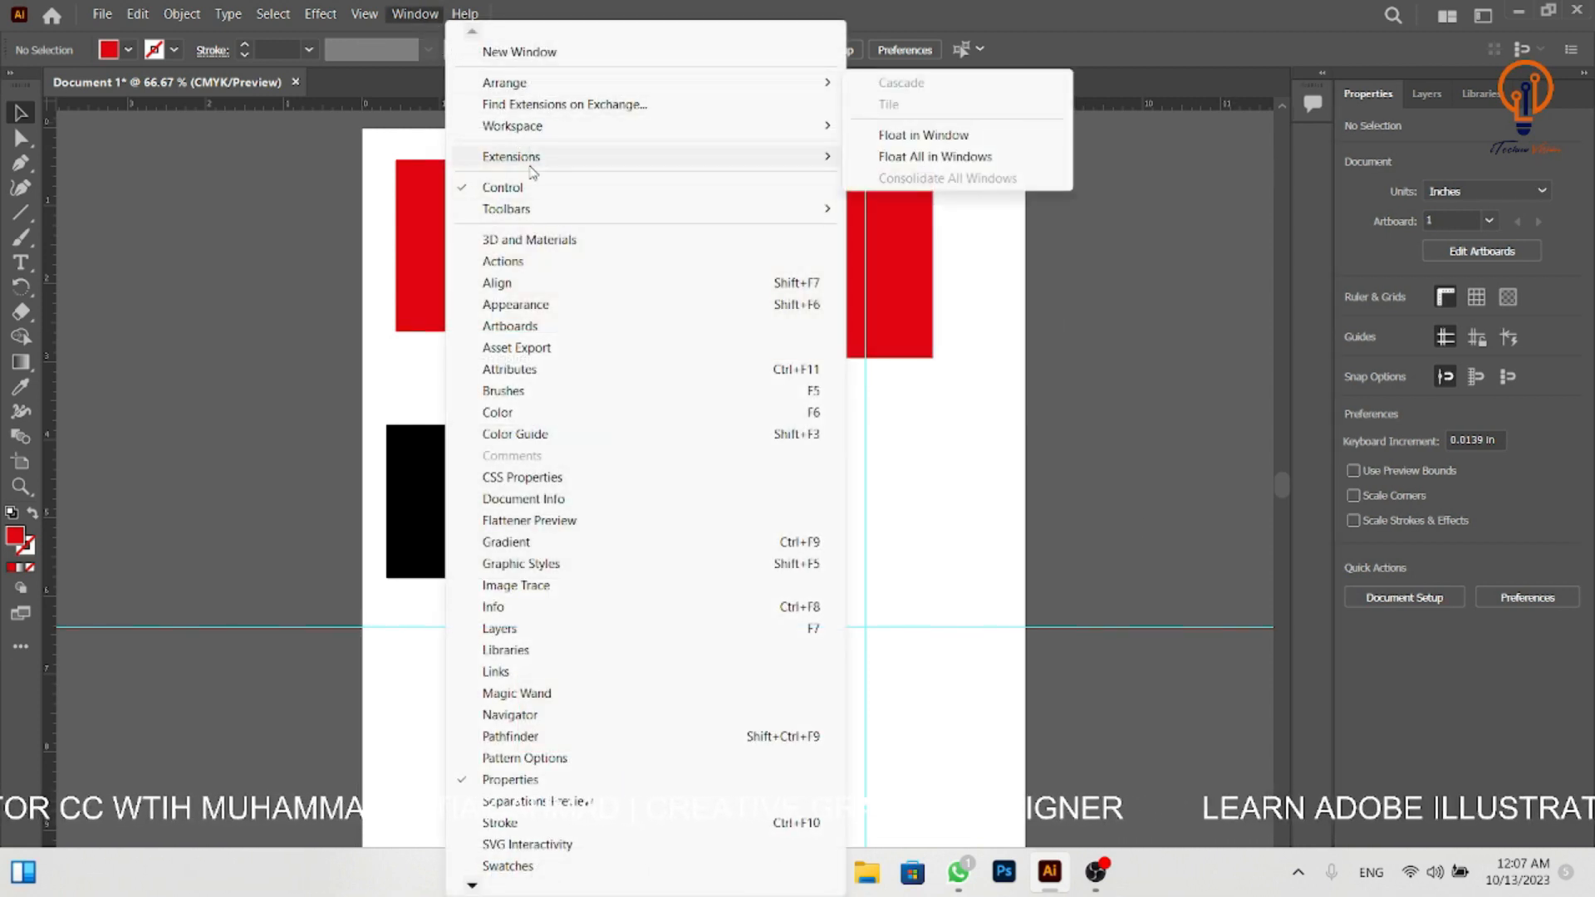
mouse_move(536, 162)
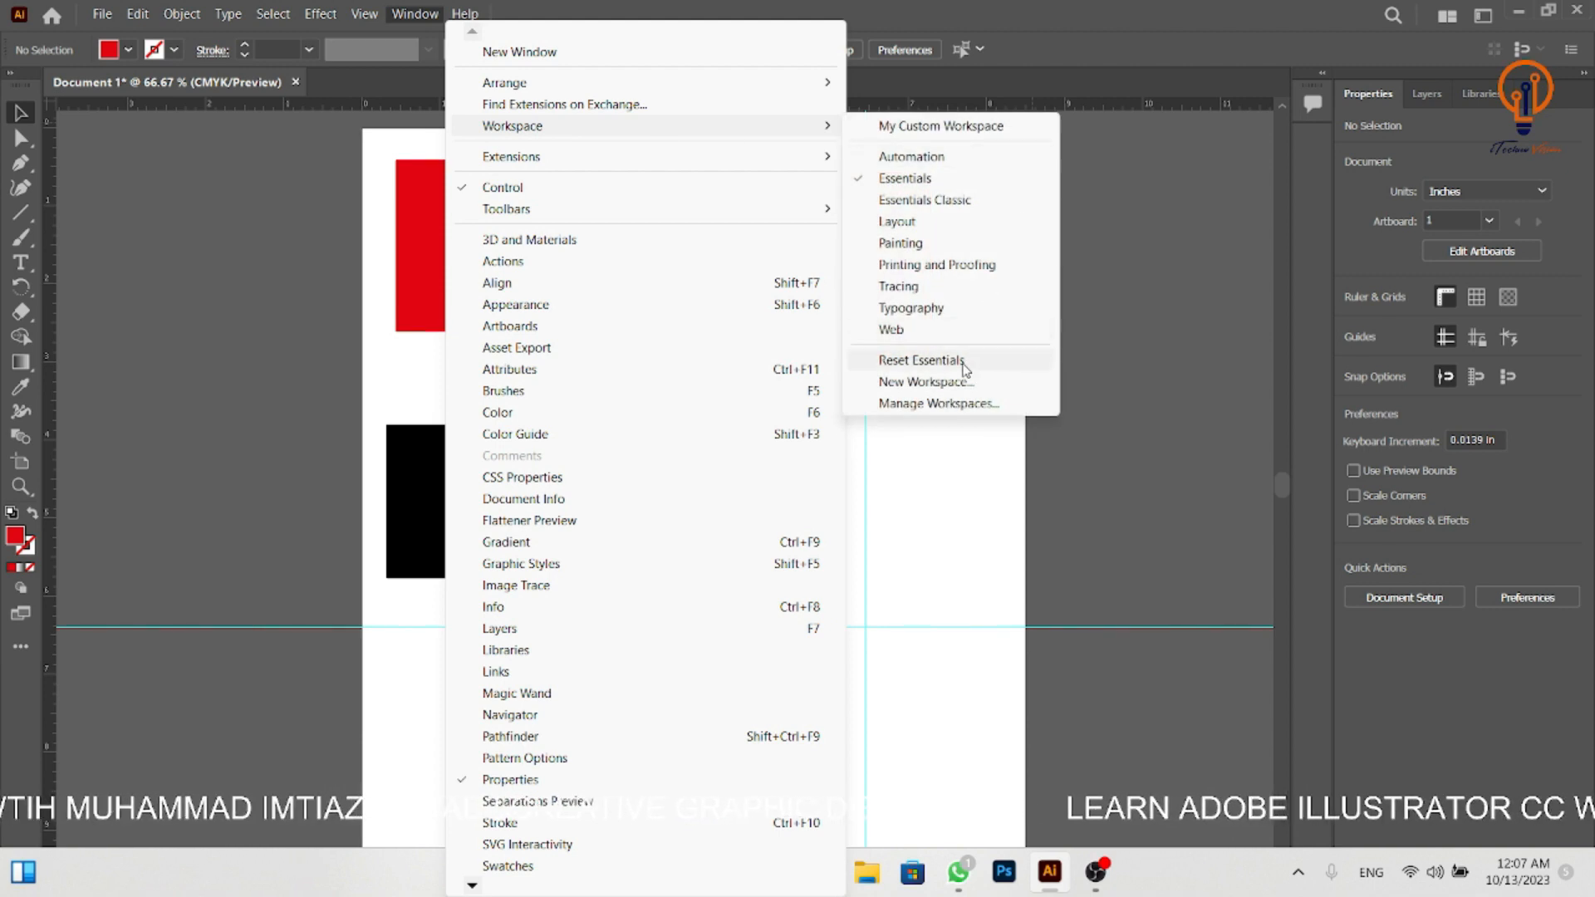
left_click(963, 366)
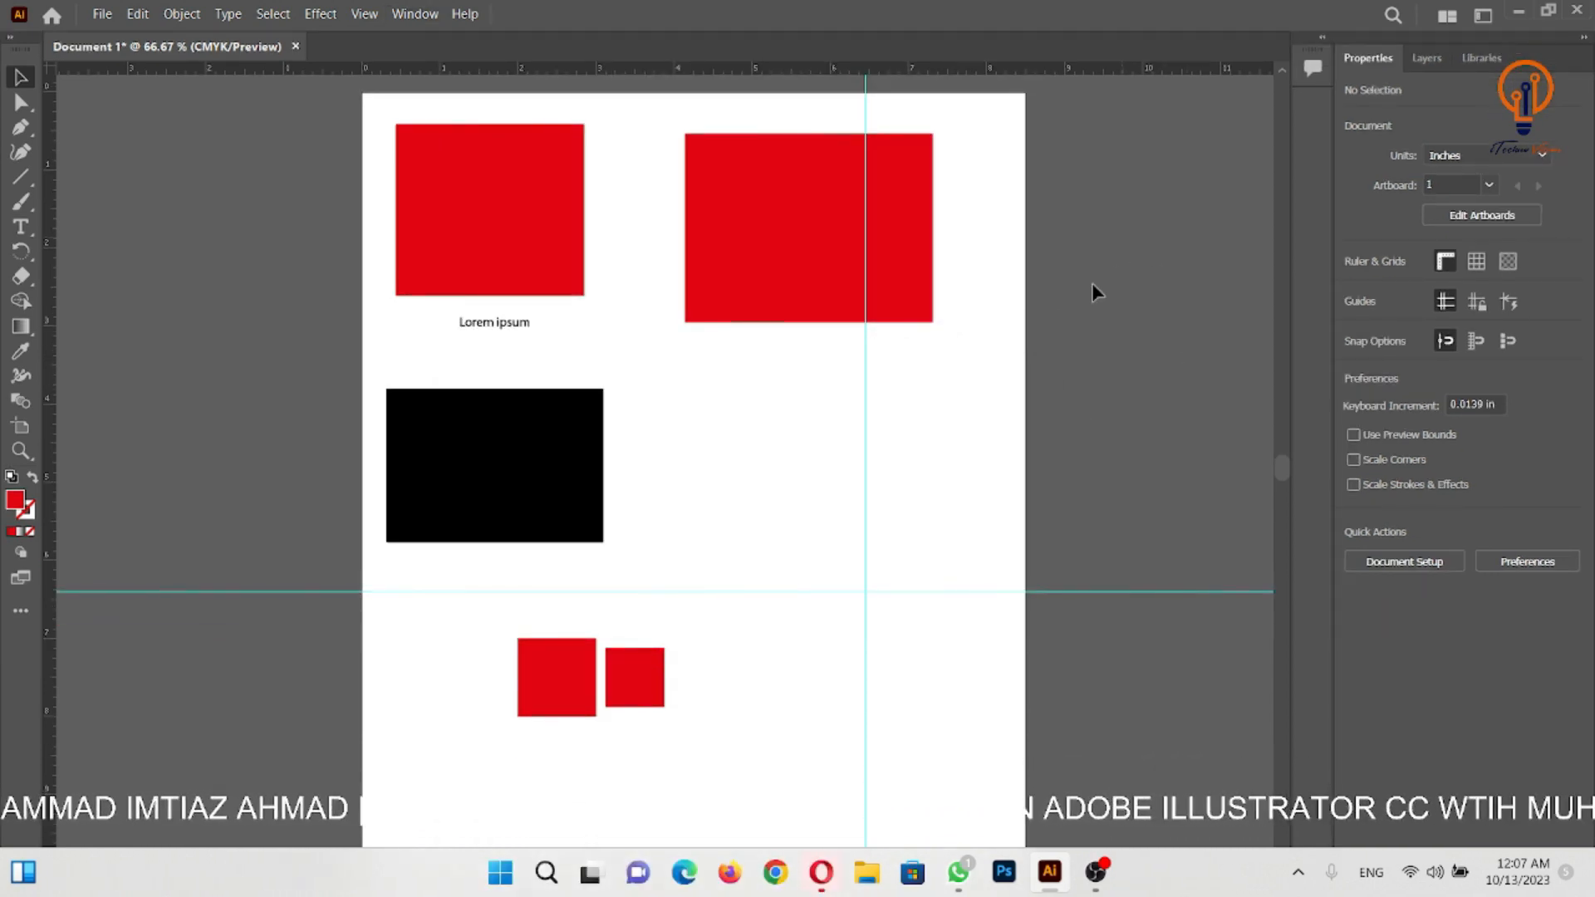
- Switch to the saved workspace "My Custom Workspace"
left_click(413, 17)
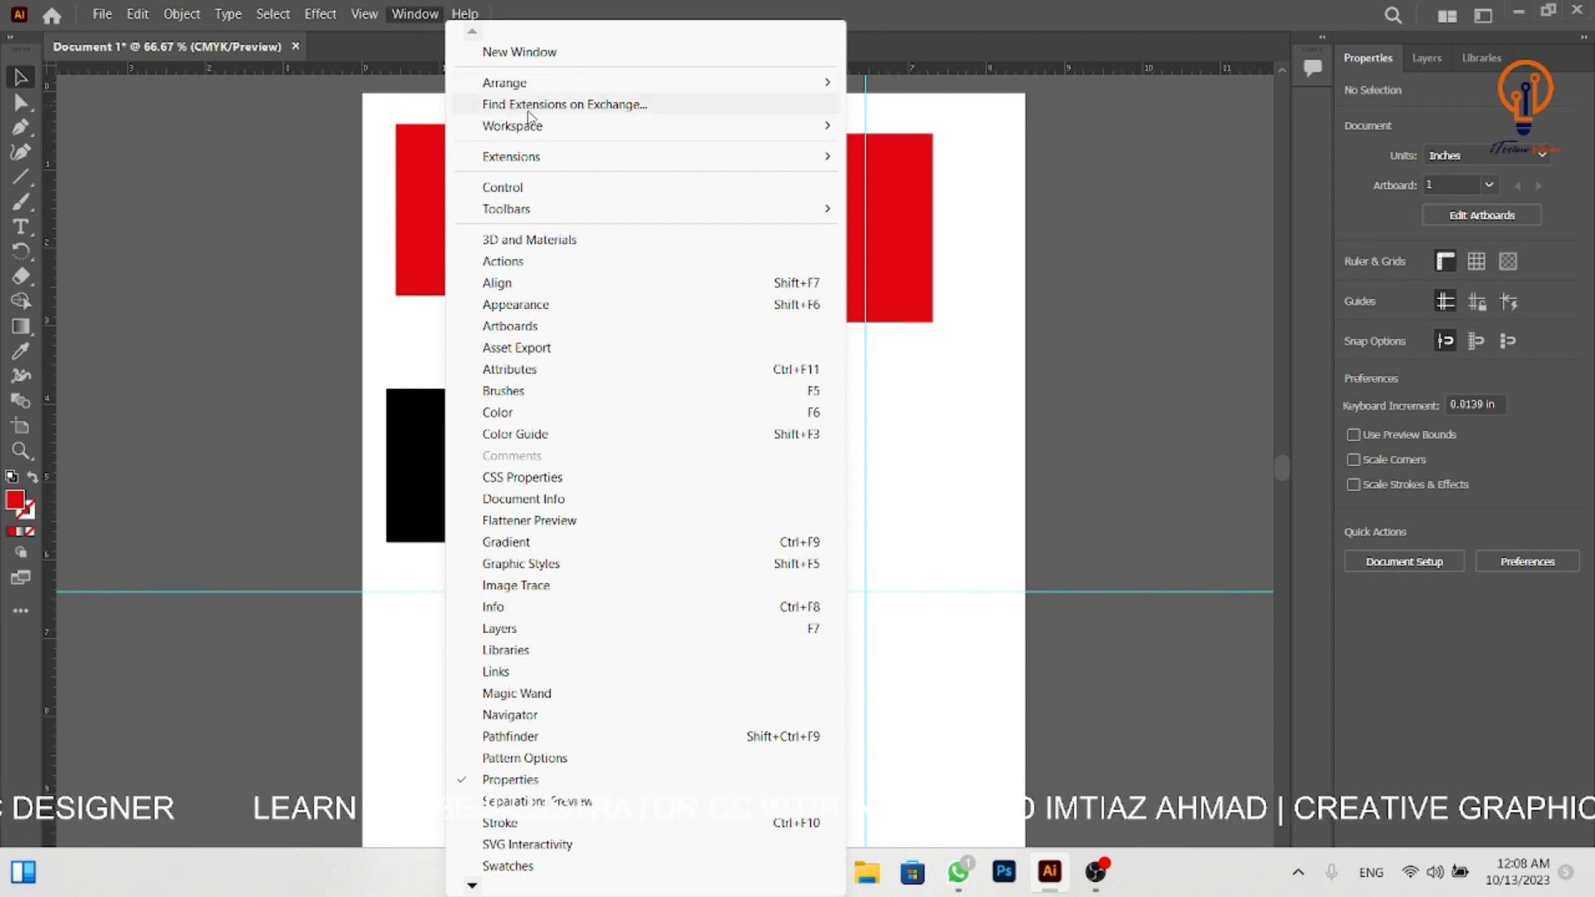
mouse_move(554, 135)
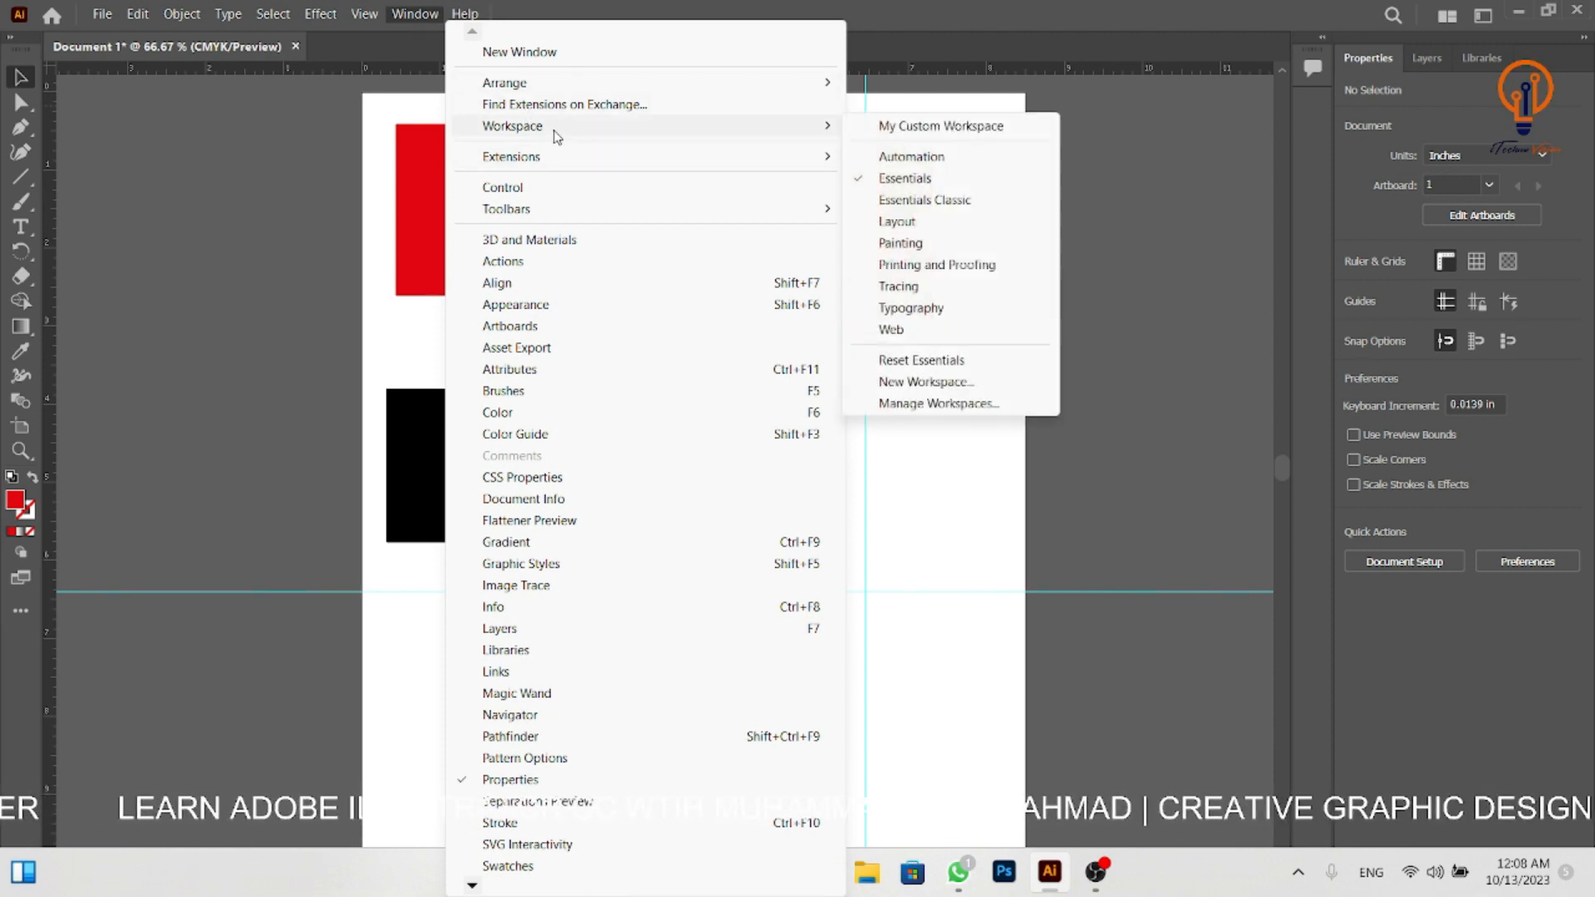
left_click(958, 129)
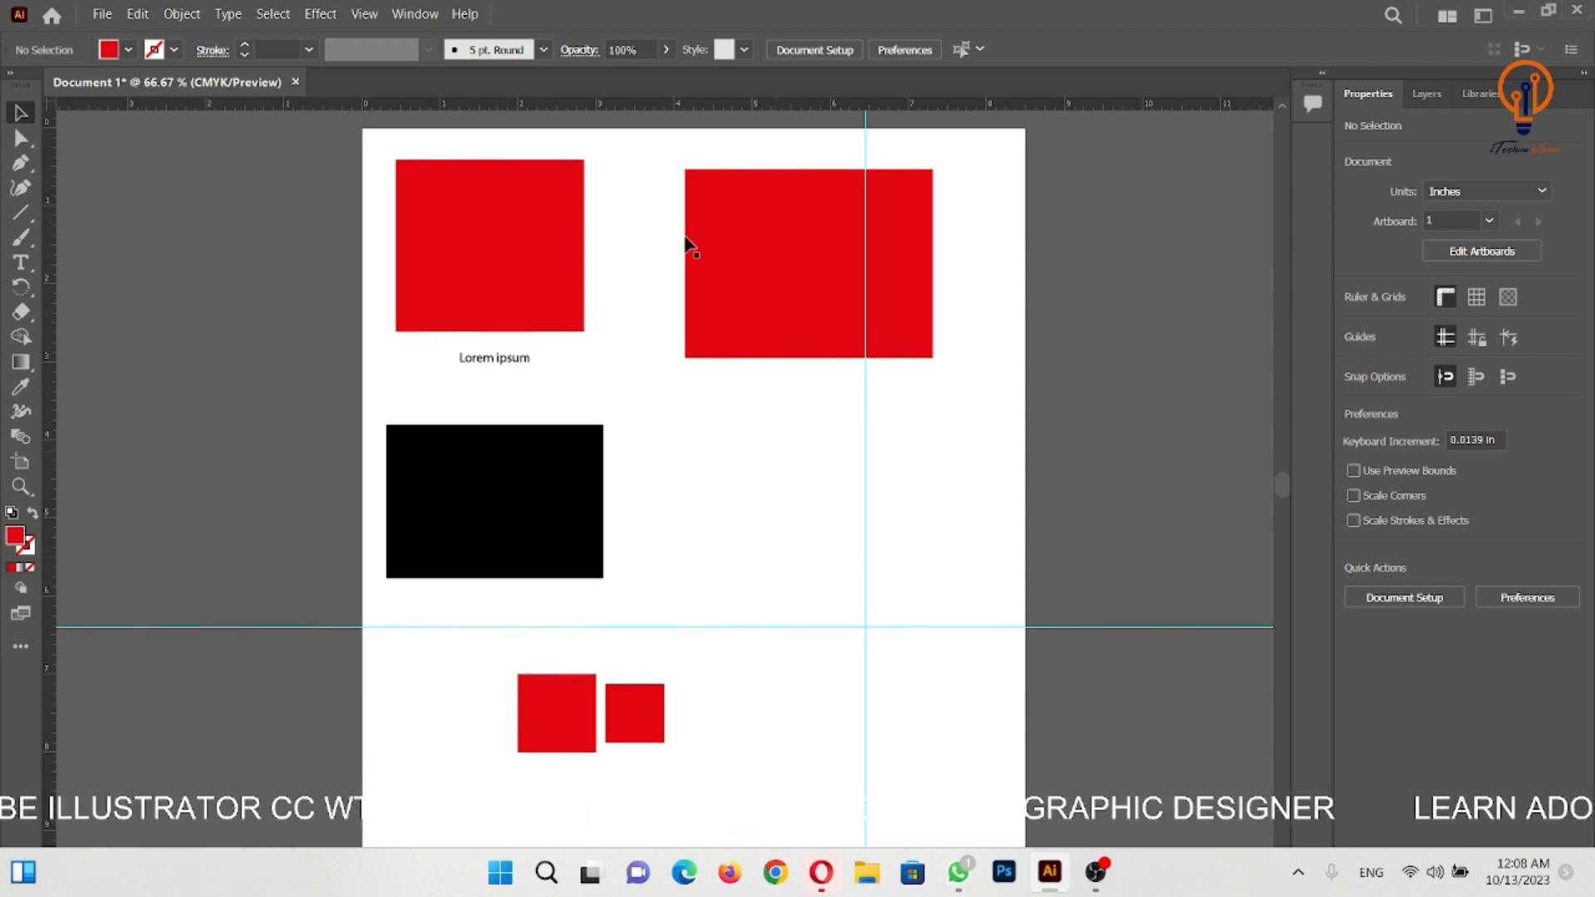
left_click(415, 15)
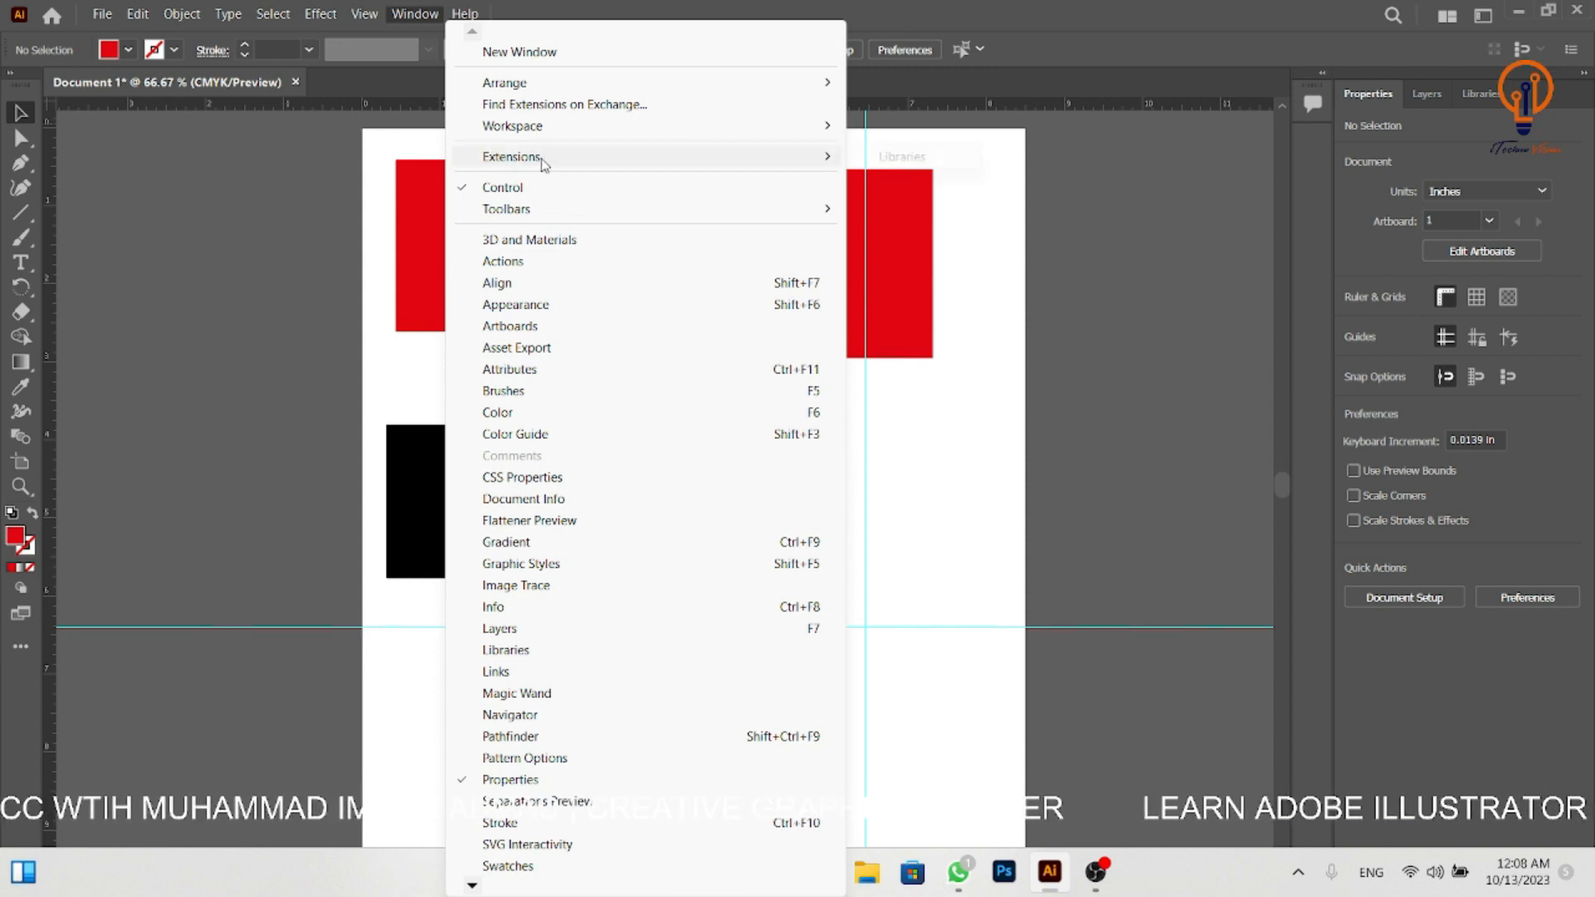
mouse_move(516, 215)
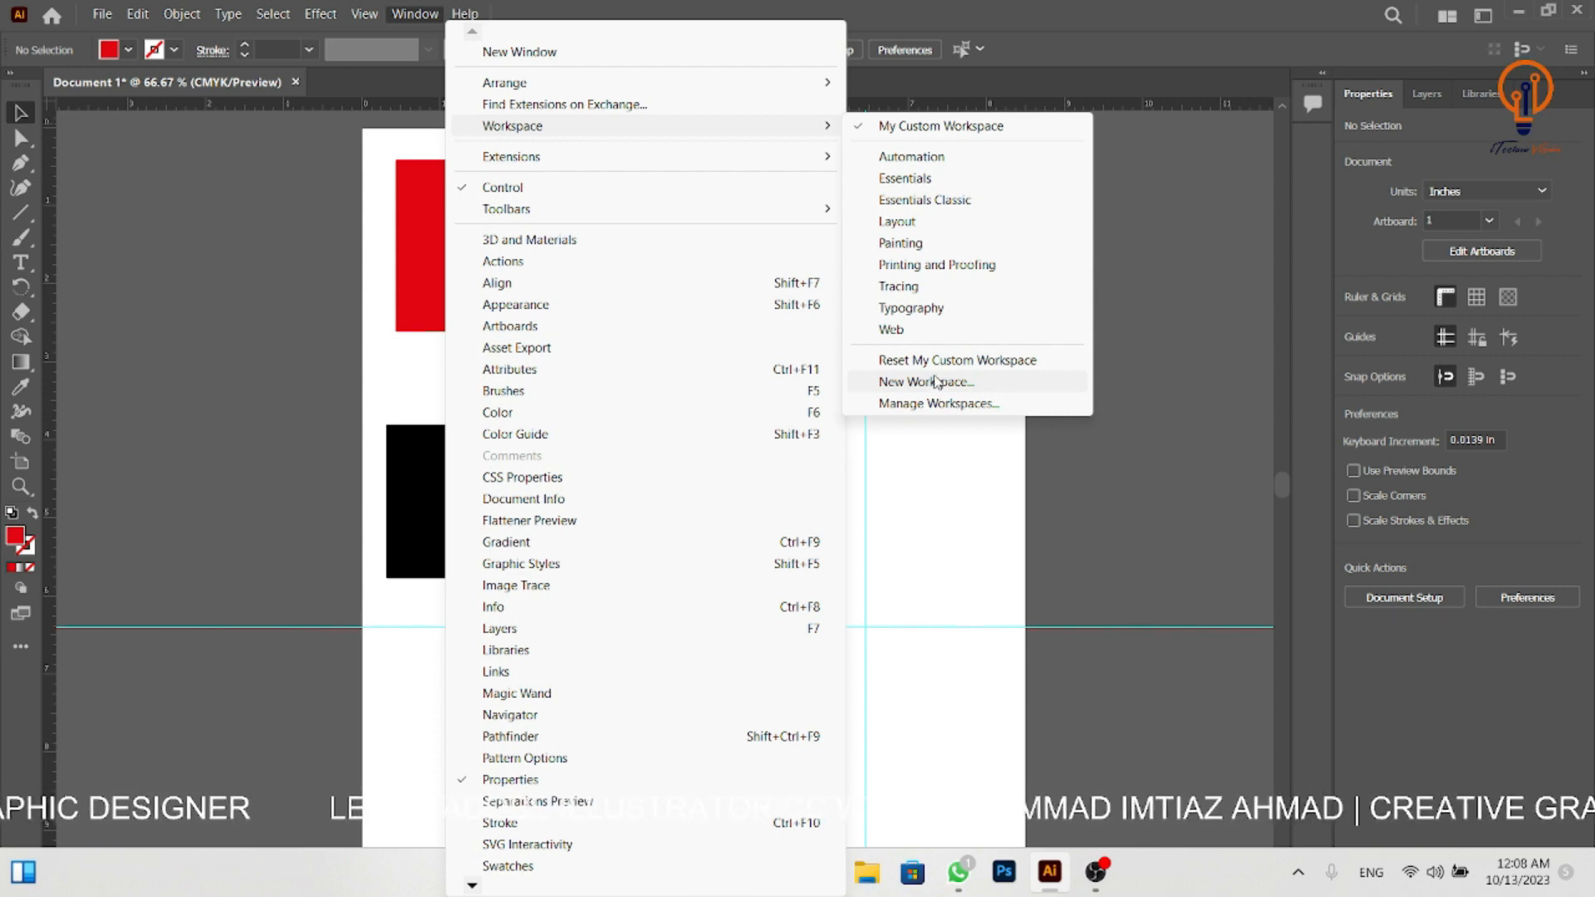
left_click(1136, 63)
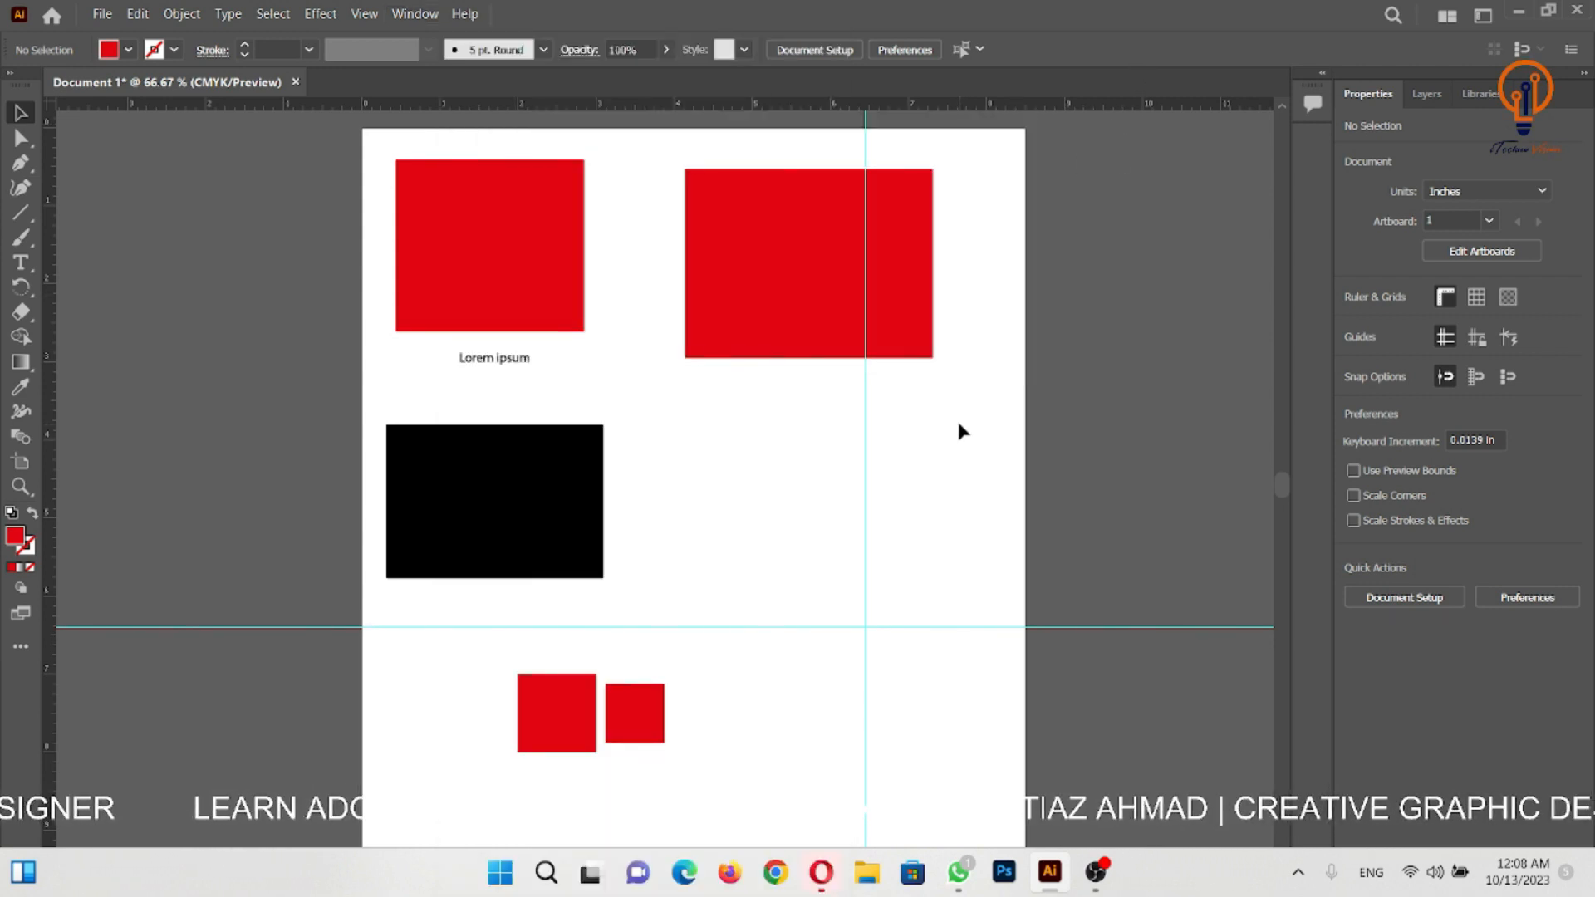